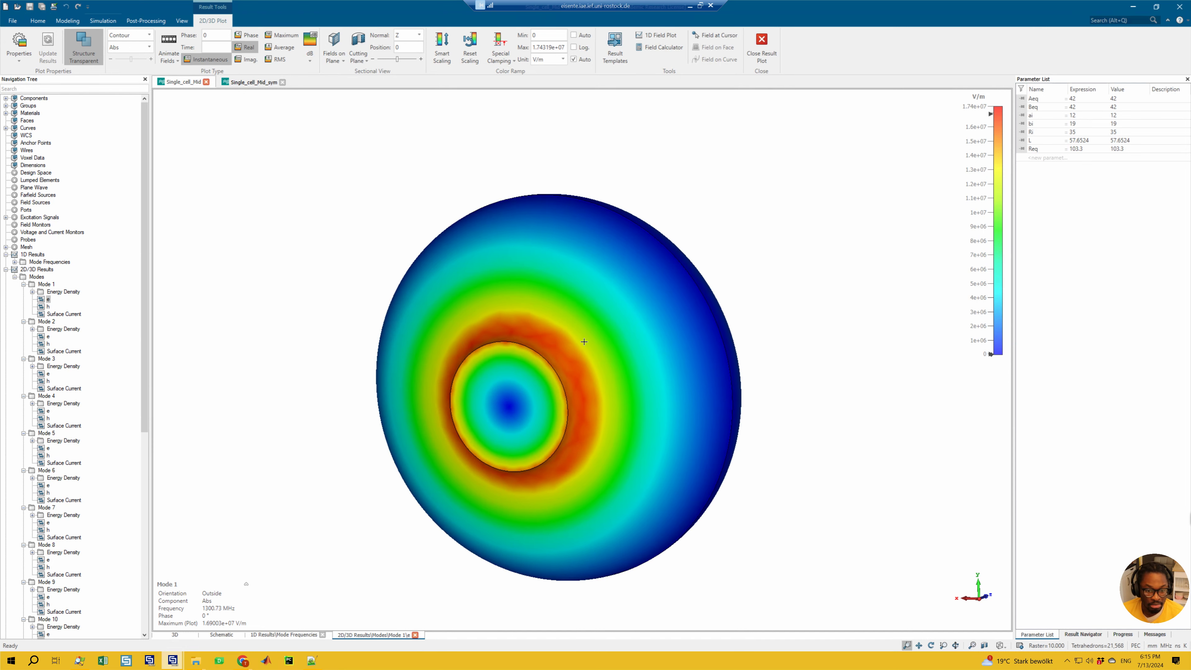
- Examine the Mode 1 electric field distribution on the cavity surface from several angles
middle_drag(588, 336, 614, 309)
ctrl+drag(714, 322, 685, 326)
ctrl+drag(554, 339, 585, 325)
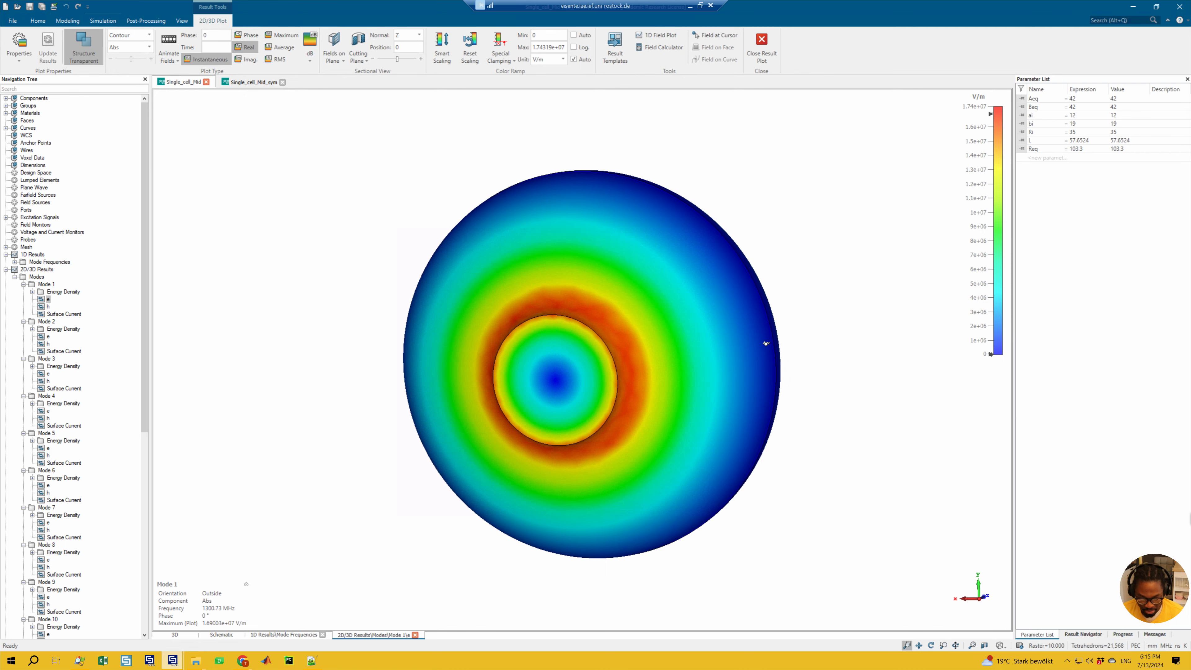
key(4)
middle_drag(511, 337, 594, 355)
middle_drag(511, 349, 580, 366)
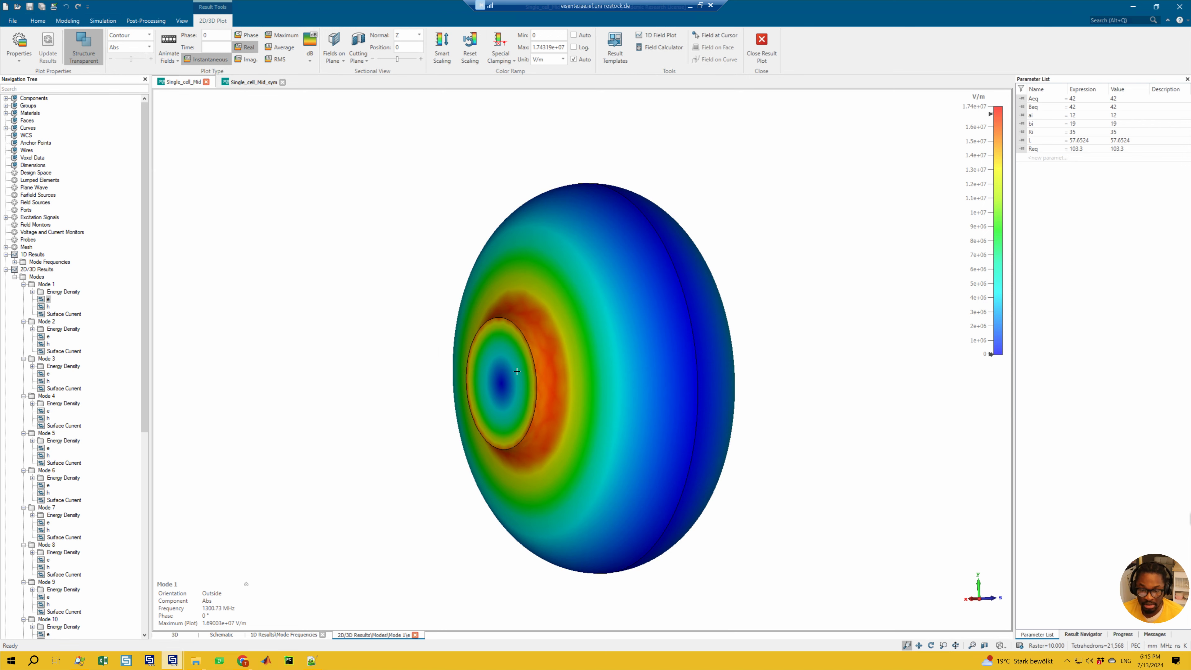
middle_drag(496, 370, 530, 366)
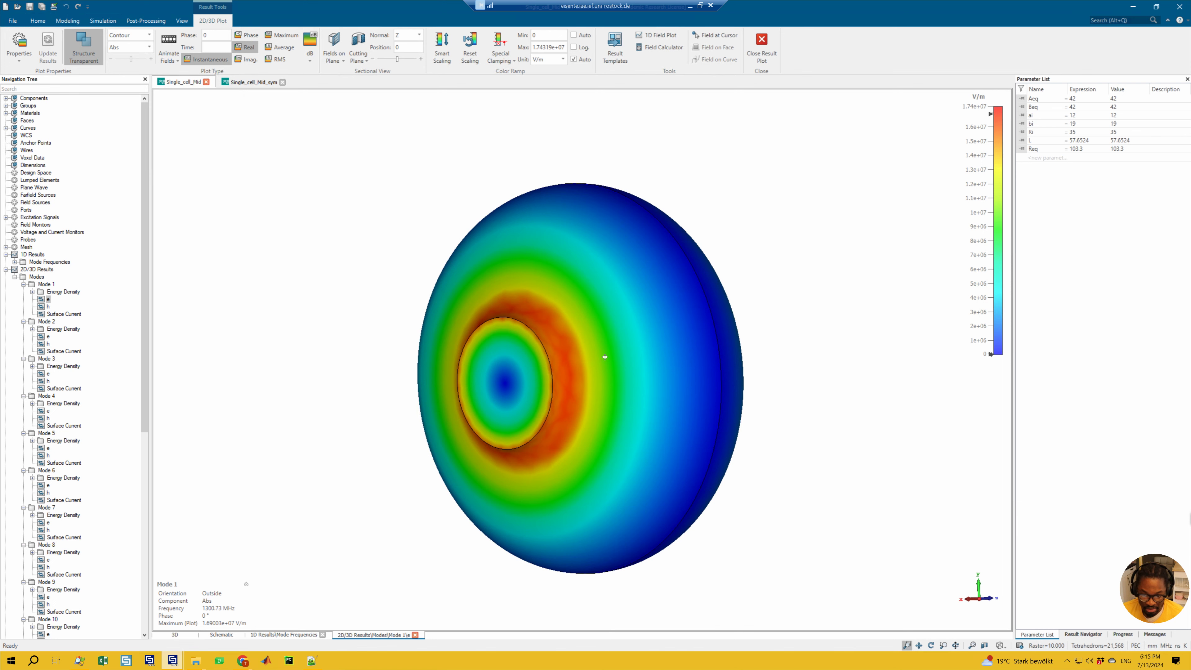
ctrl+shift+drag(605, 357, 599, 328)
drag(668, 297, 300, 332)
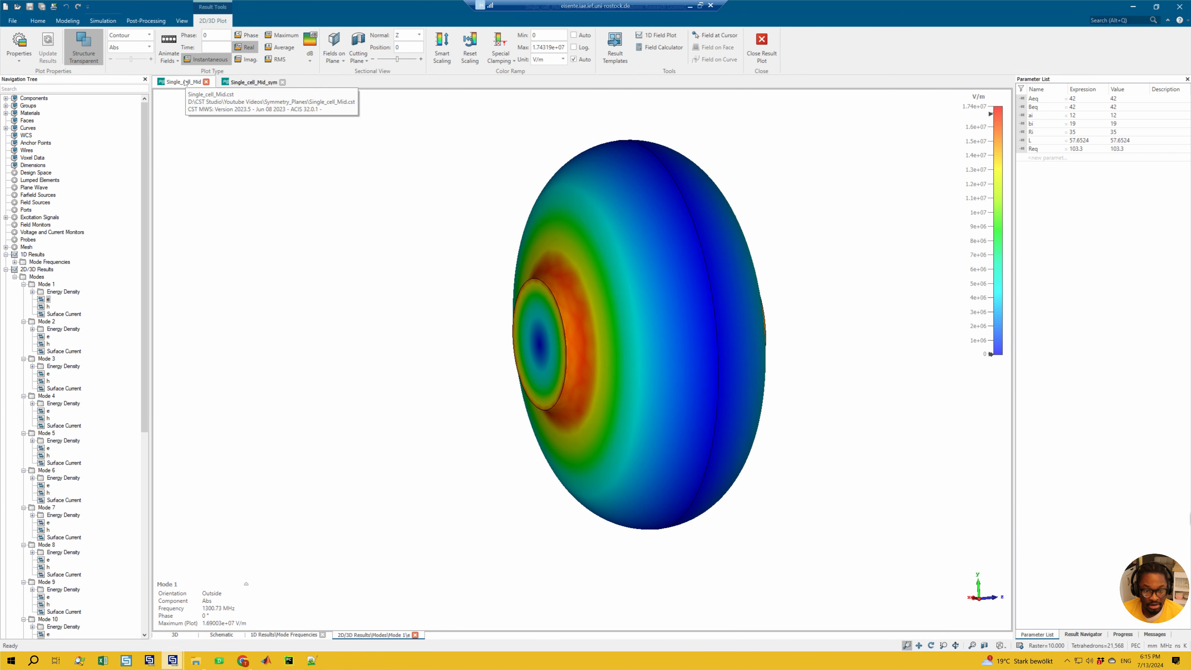
drag(665, 314, 696, 345)
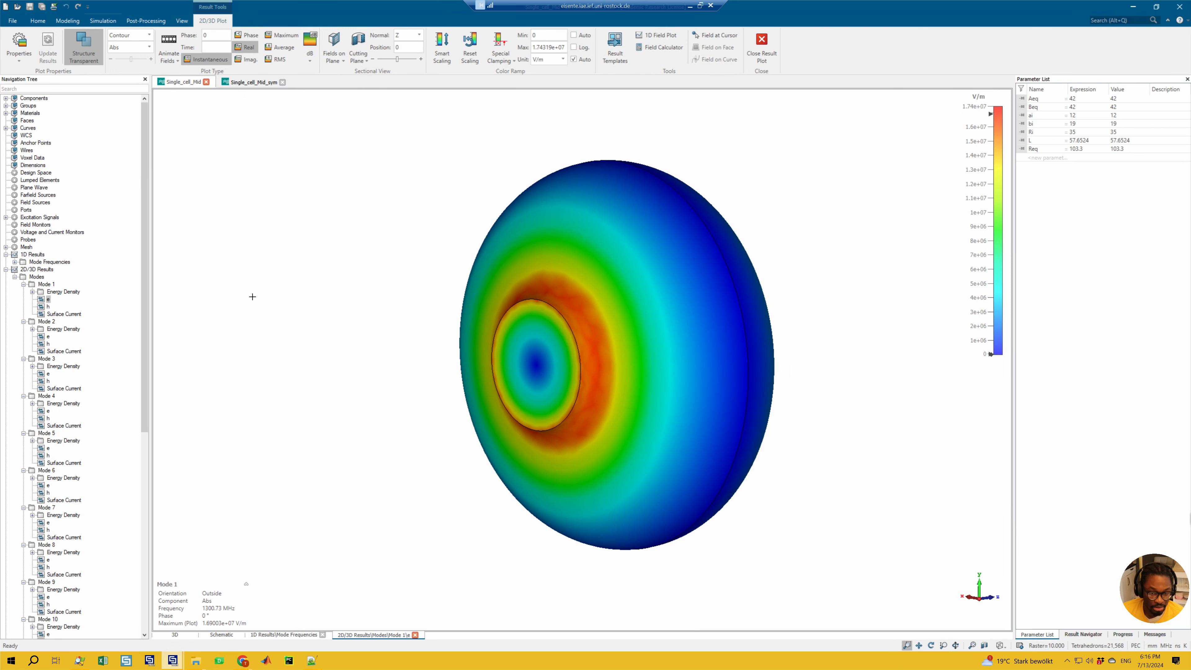
- Compare the Single_cell_Mid_sym model with the Mode 1 field result of Single_cell_Mid, ending in Single_cell_Mid
click(251, 82)
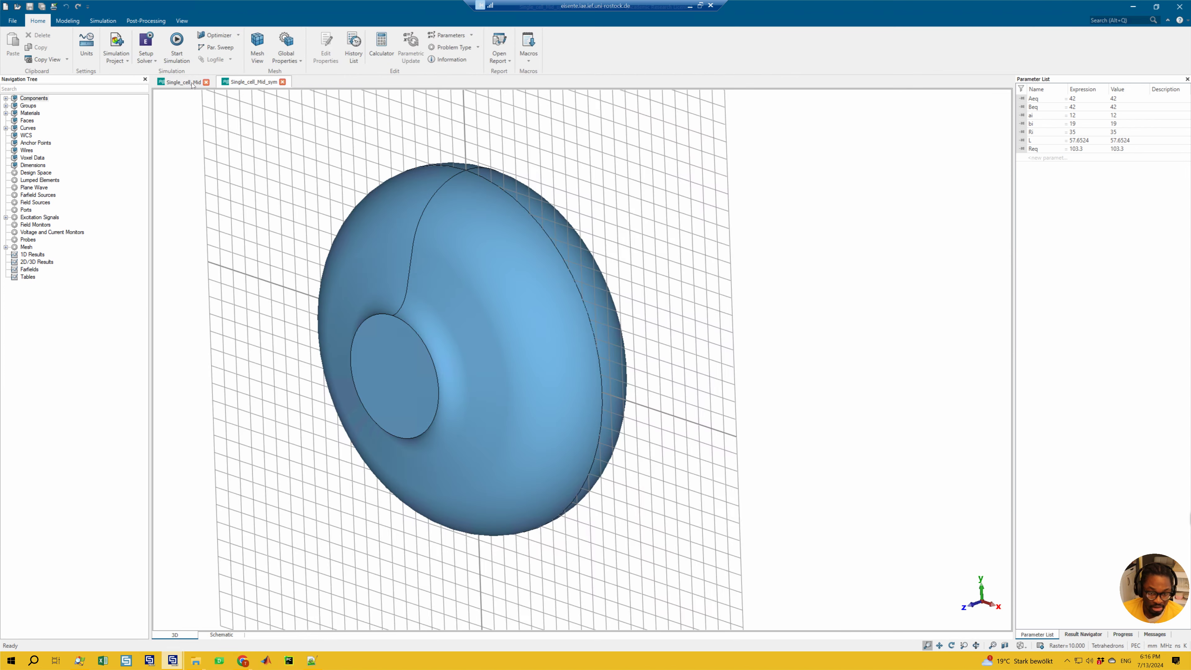
click(185, 82)
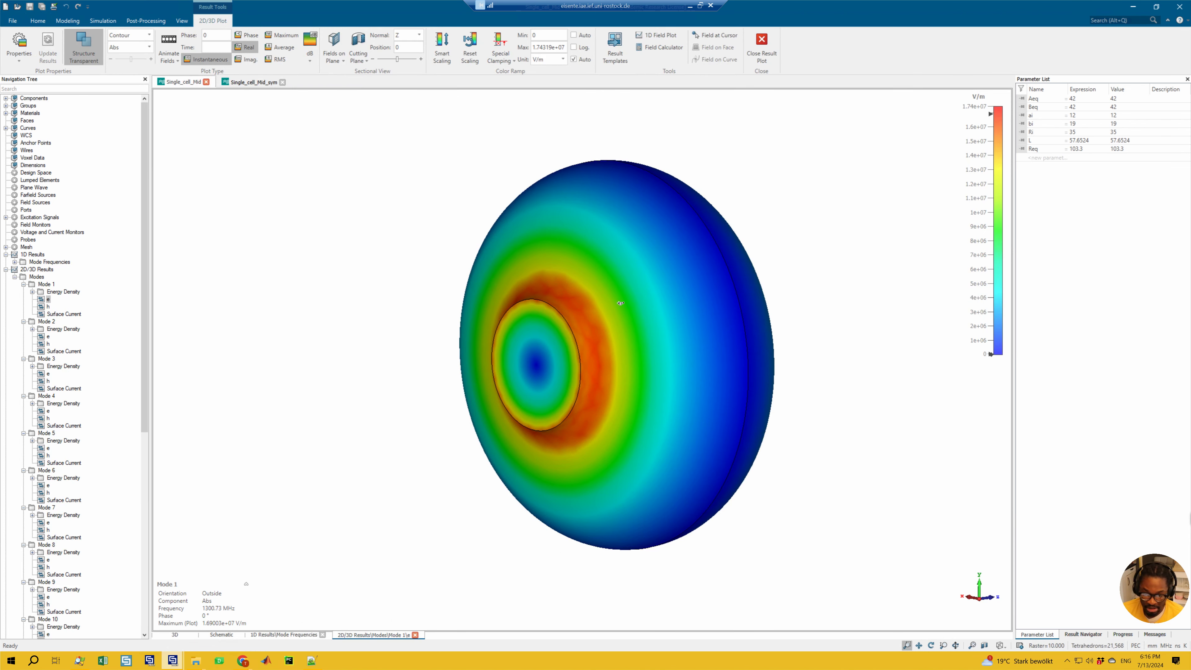
drag(620, 303, 711, 372)
click(254, 81)
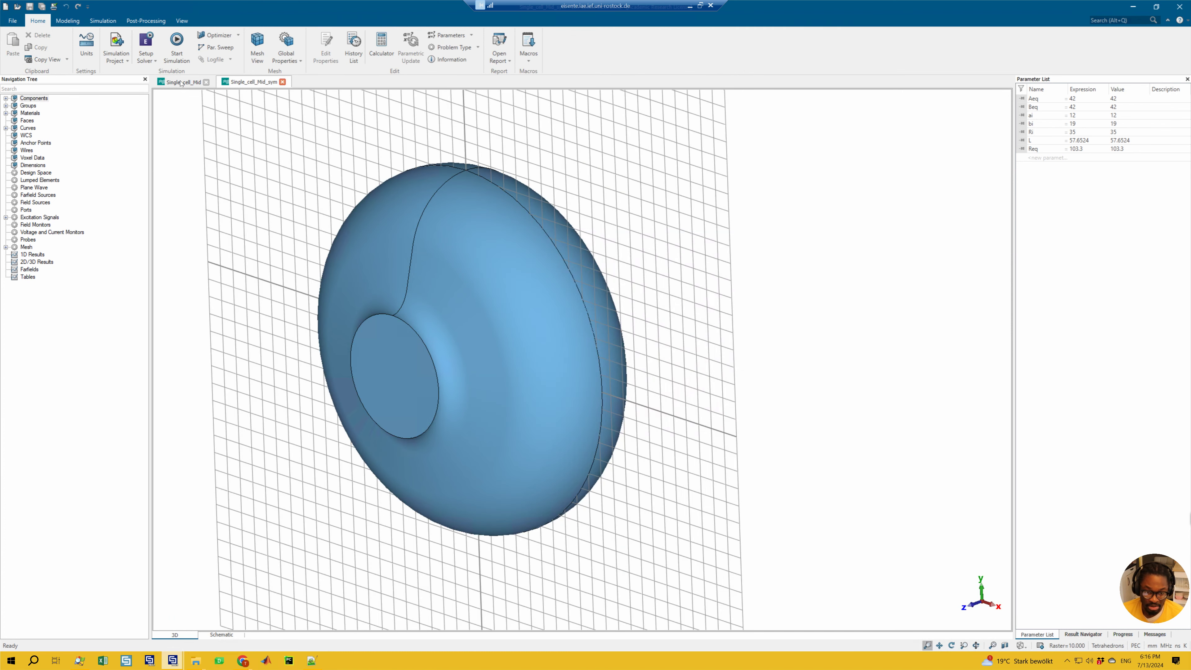
click(181, 82)
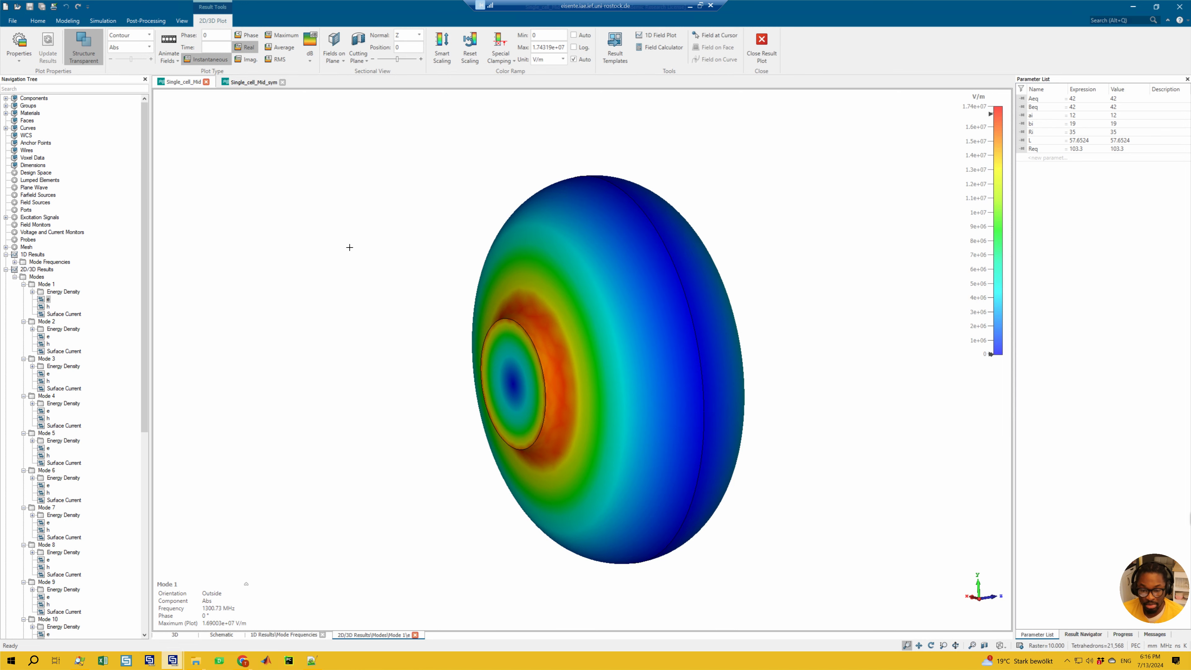
- Inspect the Mode 1 electric field around the iris and look through the full list of calculated modes
ctrl+drag(530, 295, 574, 301)
drag(574, 301, 493, 276)
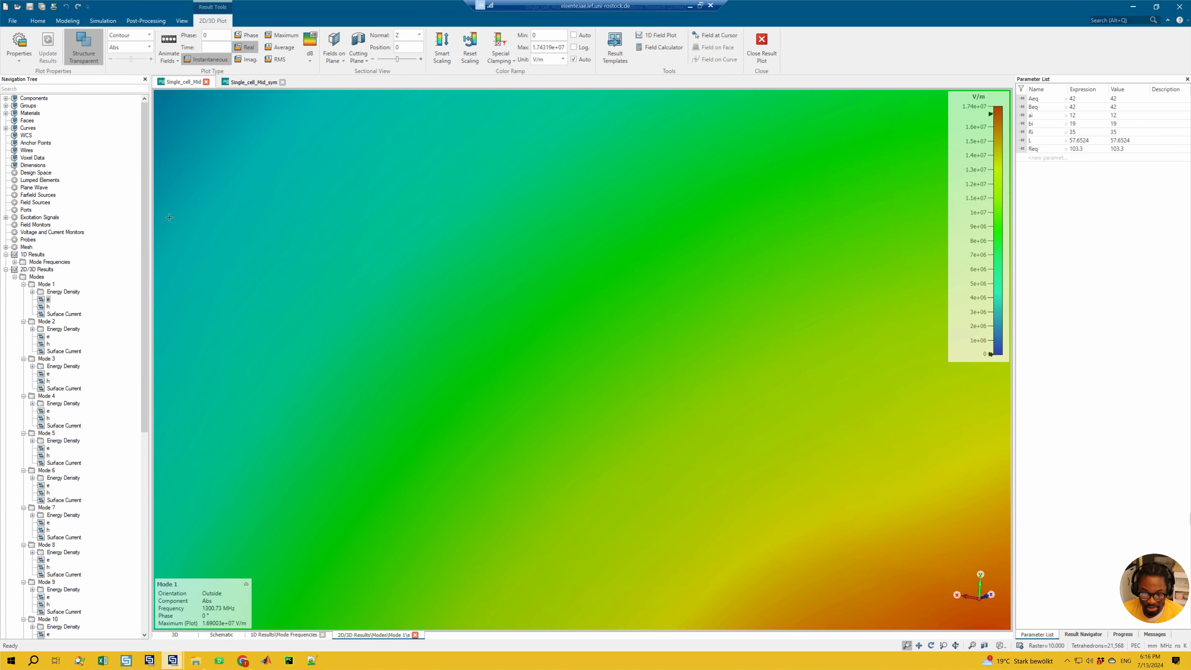
key(space)
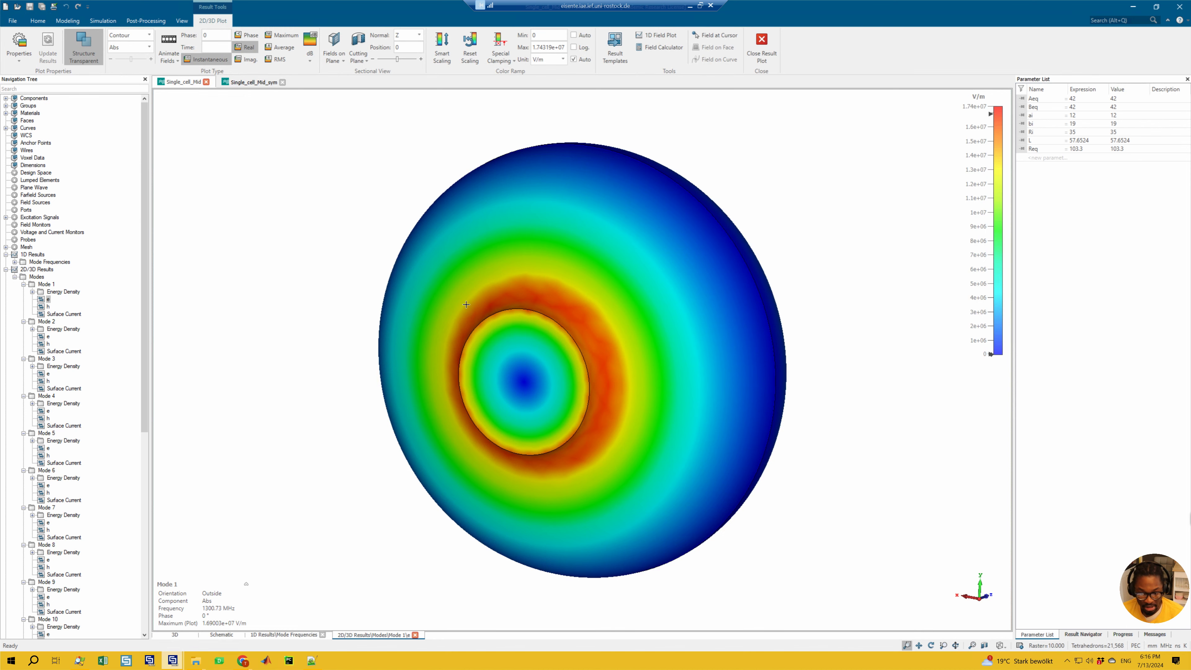
ctrl+drag(451, 293, 474, 291)
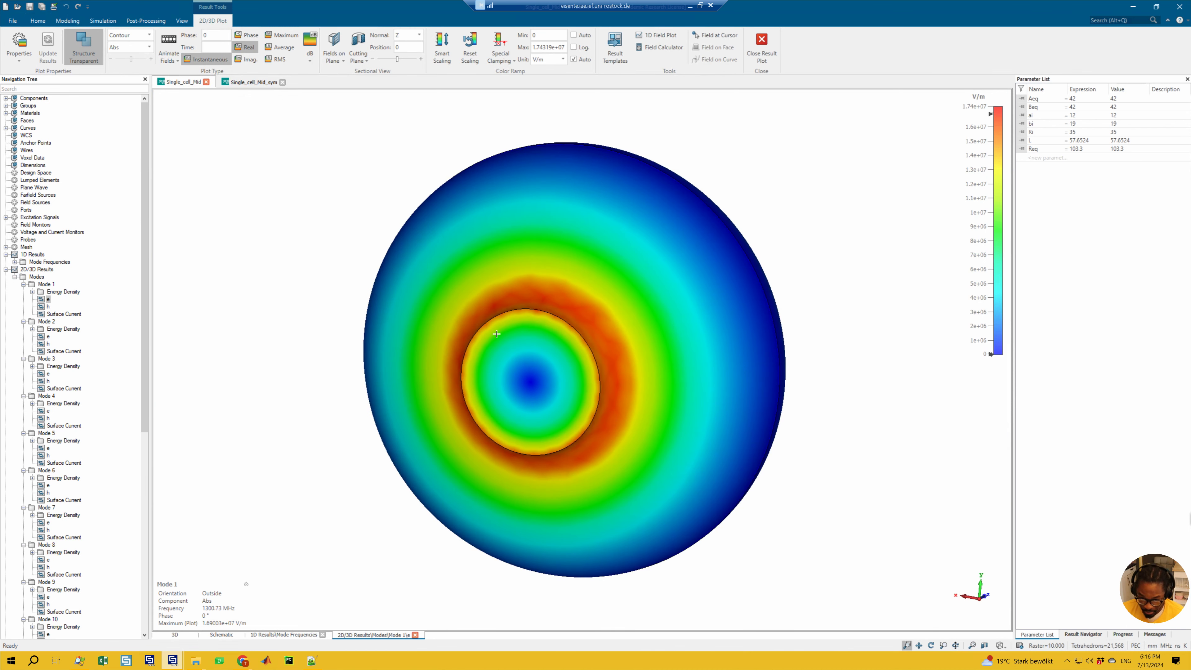
scroll(60, 299, down, 15)
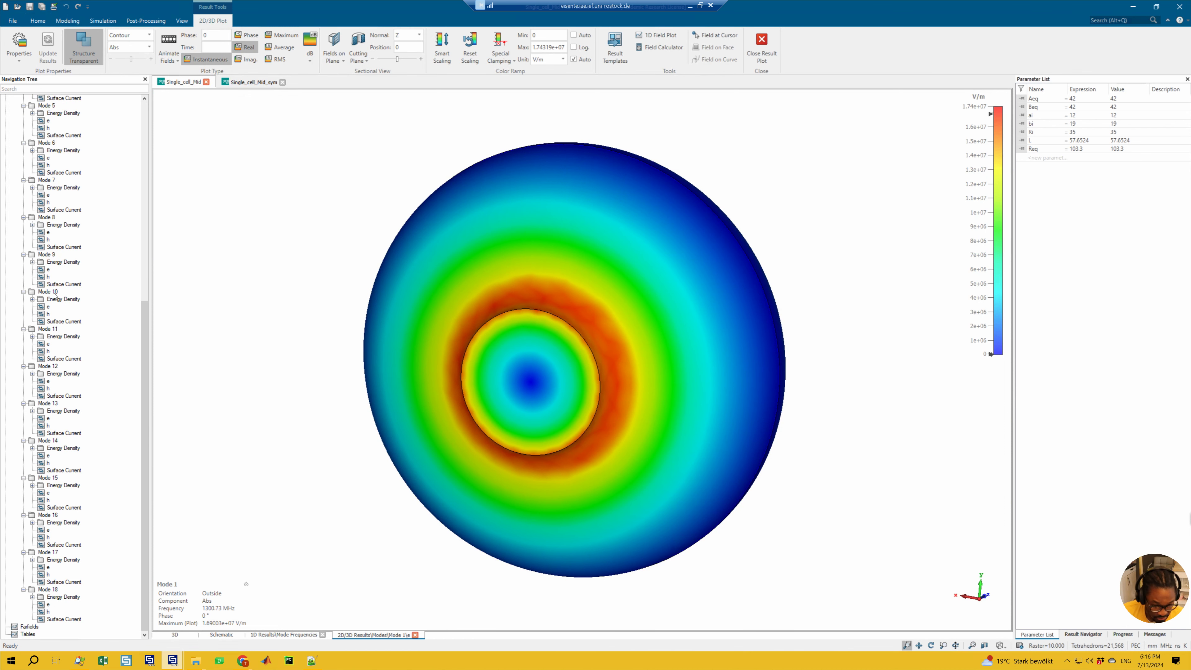
scroll(55, 295, up, 15)
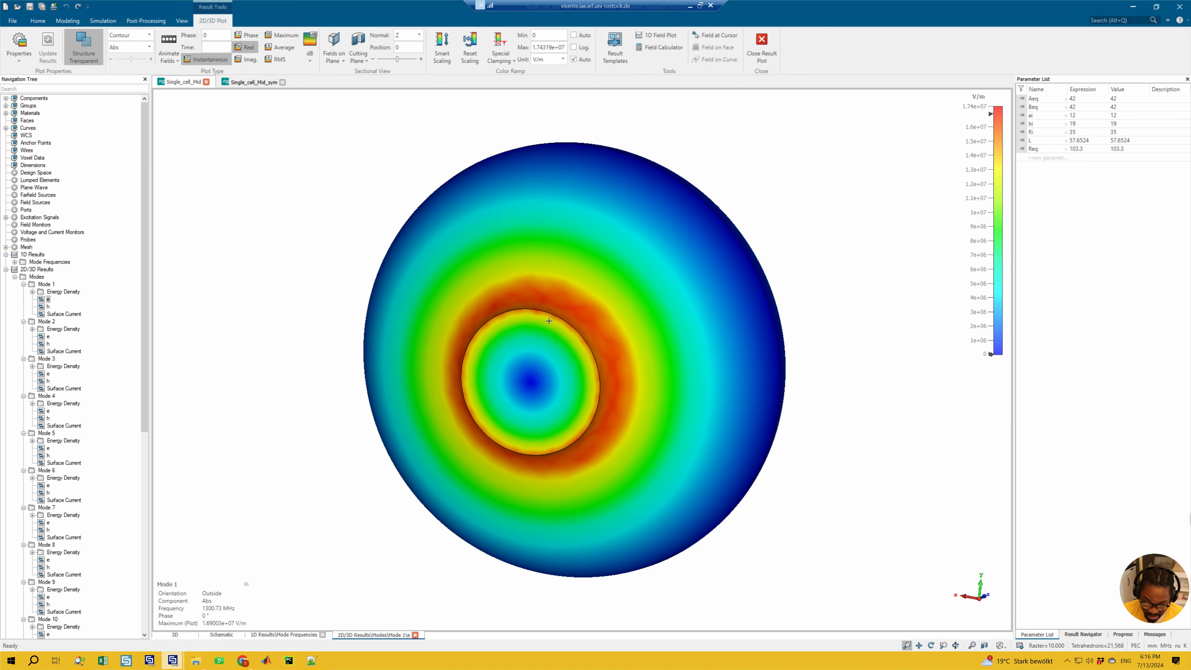
- Show the tetrahedral mesh of Single_cell_Mid with its detailed mesh statistics
mouse_move(214, 601)
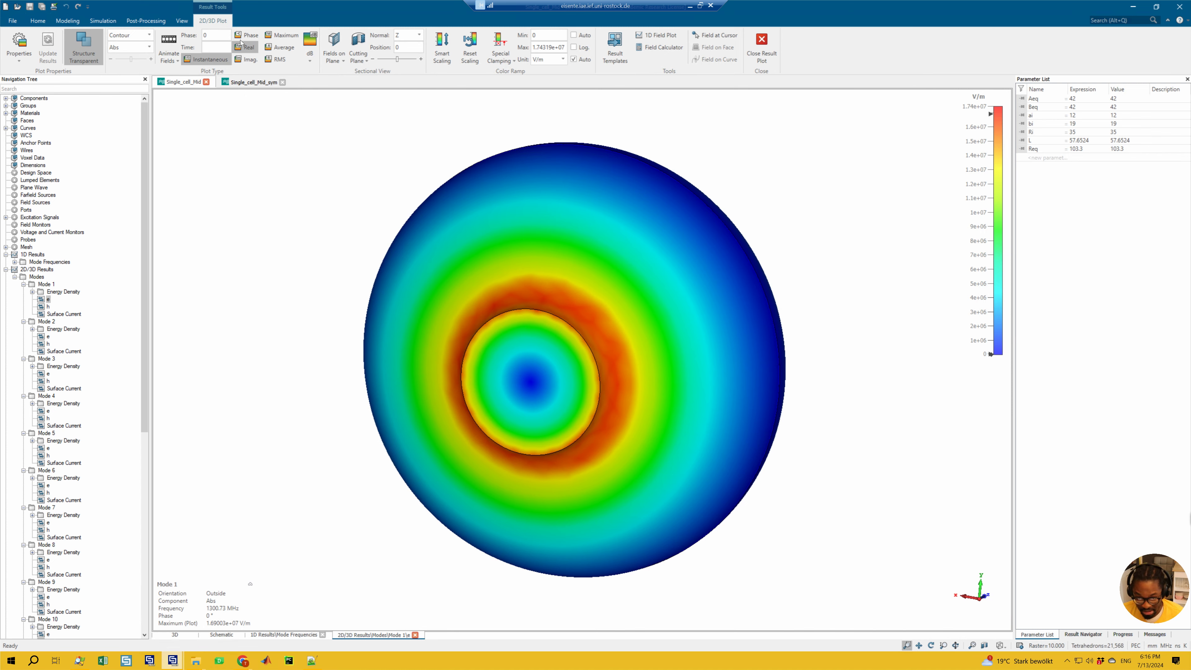
click(103, 21)
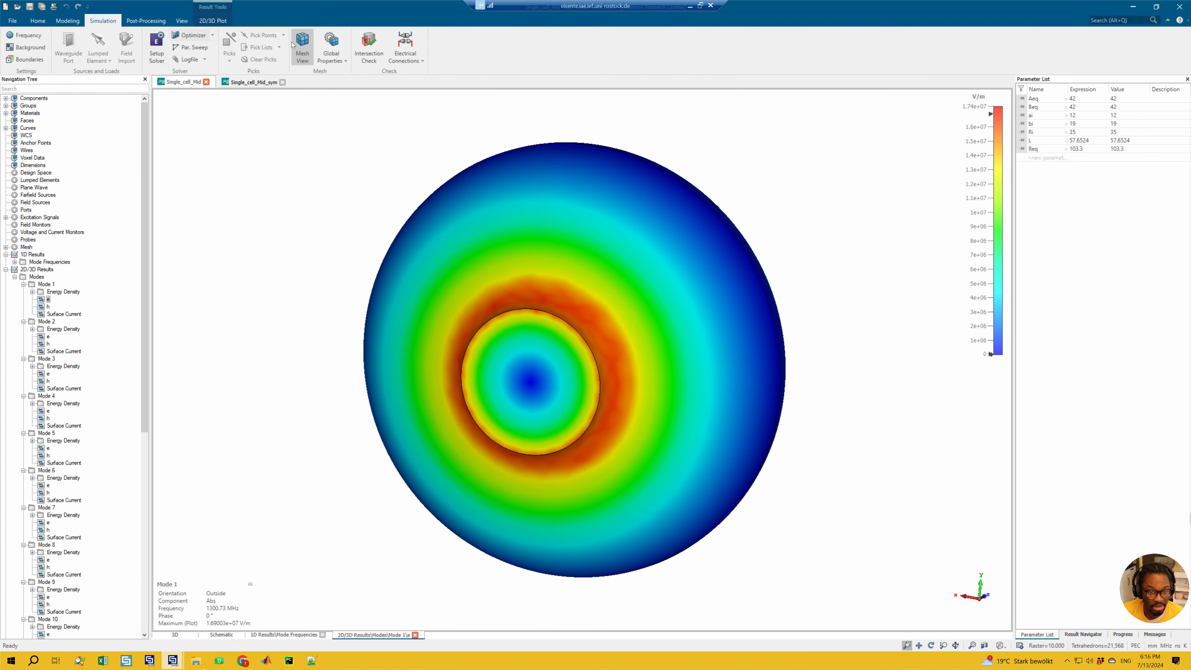
click(302, 46)
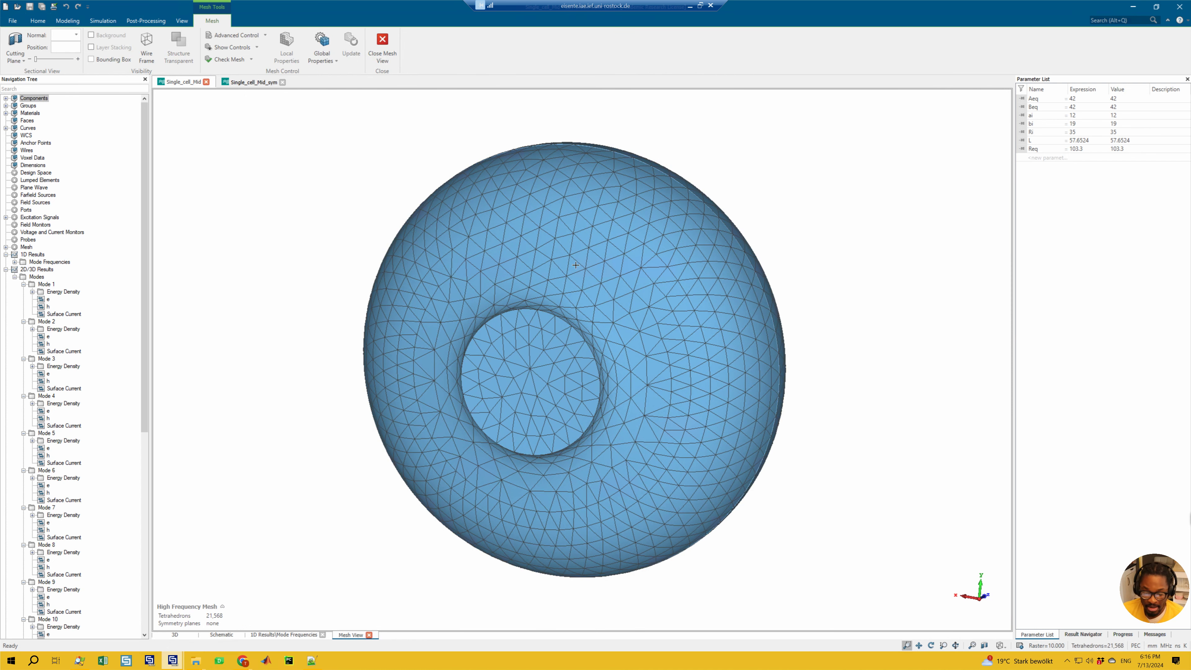
mouse_move(210, 616)
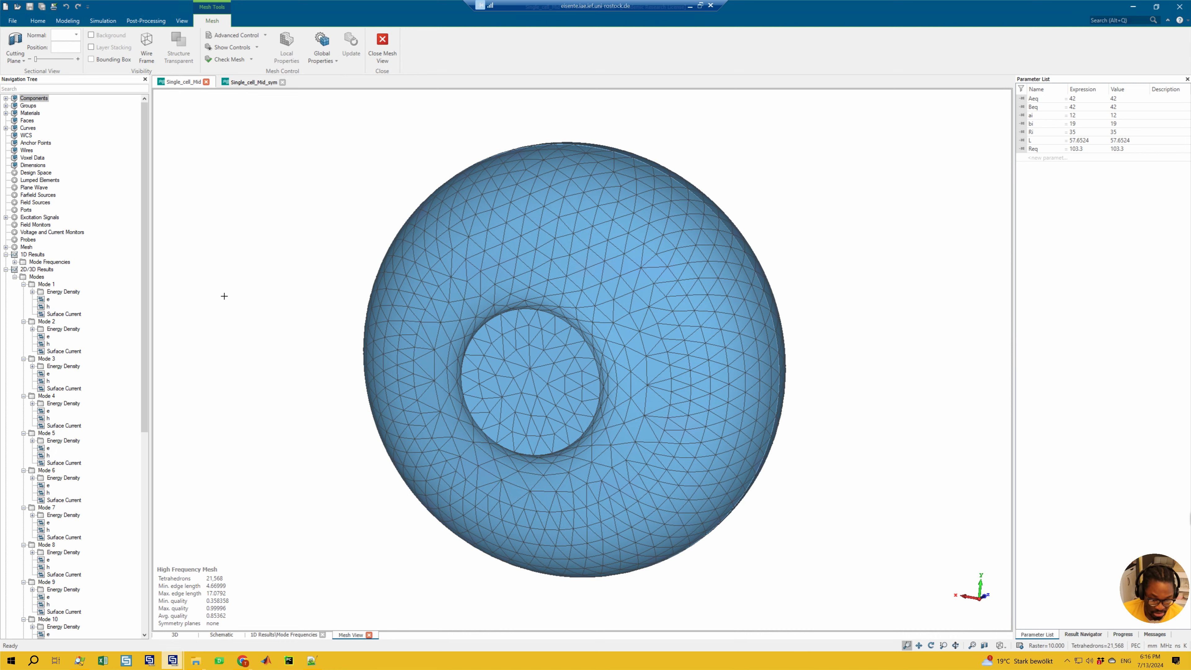
- View the electric field plots of Modes 1 to 6 one after another, comparing Modes 3 and 4
click(48, 299)
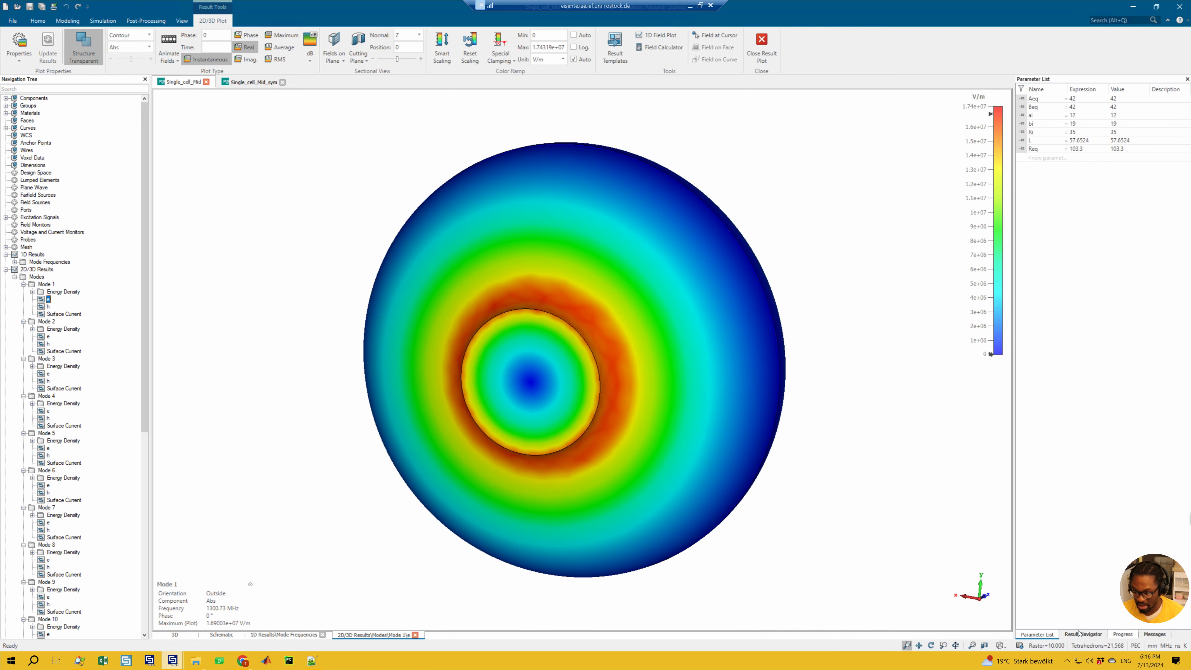
click(54, 337)
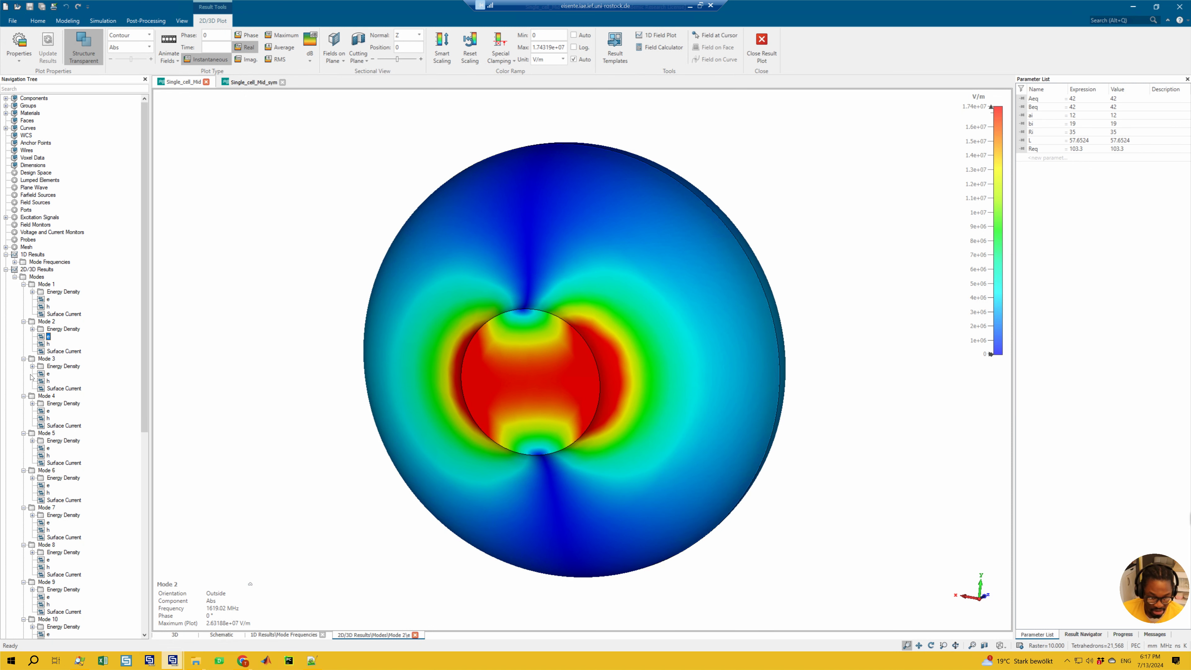
click(48, 374)
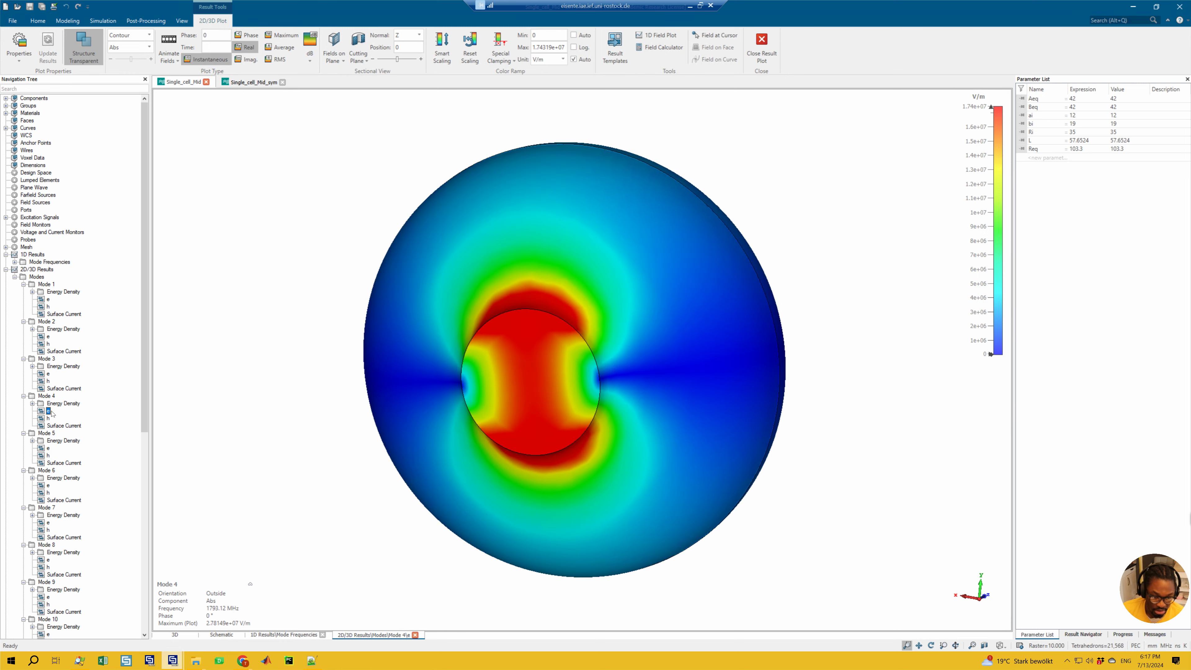
click(49, 411)
click(49, 375)
click(49, 411)
click(49, 449)
click(47, 486)
- View the electric field plots of Modes 7 and 8, turning the Mode 8 plot to face the front
scroll(54, 486, down, 2)
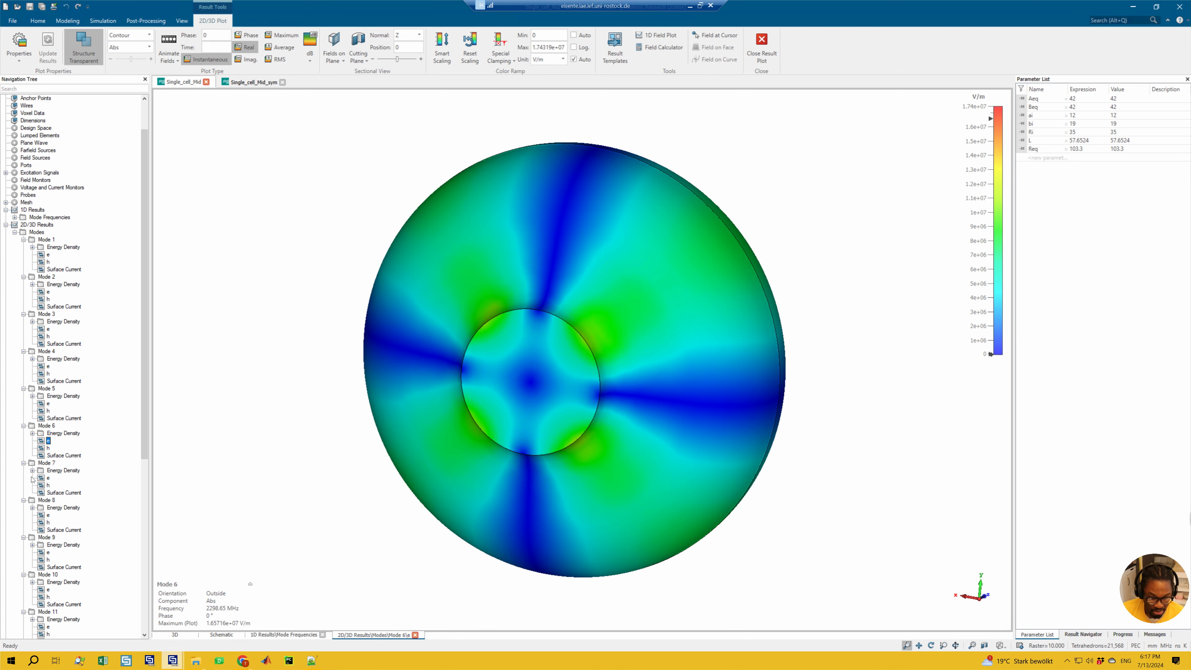
click(48, 478)
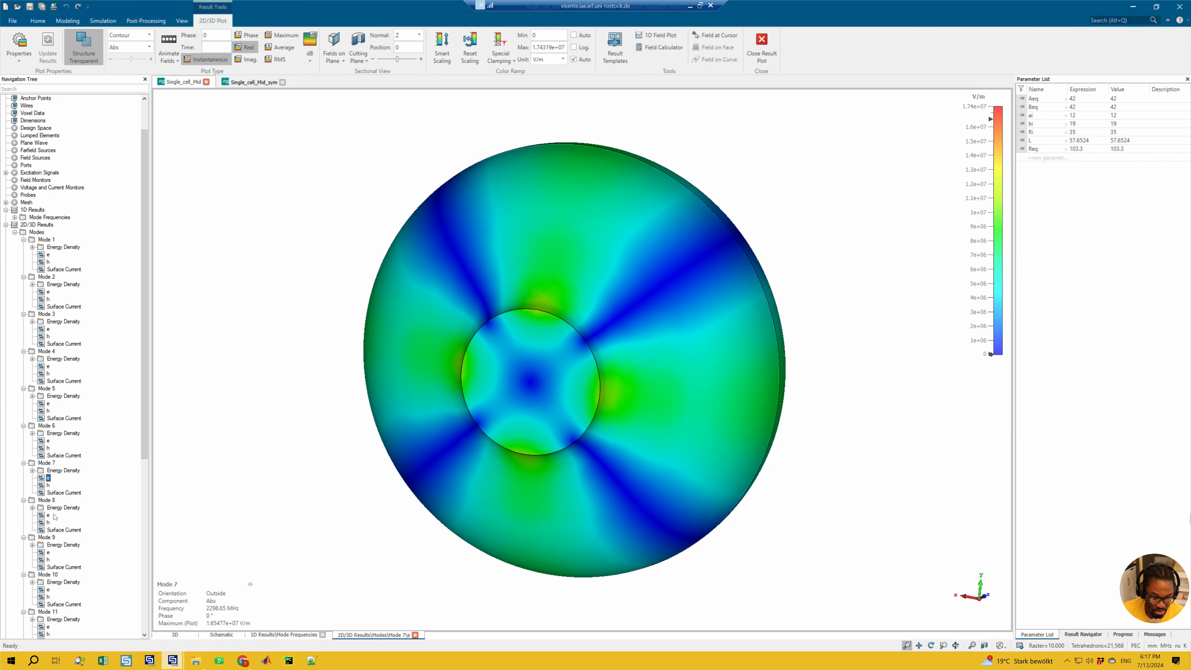
click(49, 515)
scroll(69, 477, down, 5)
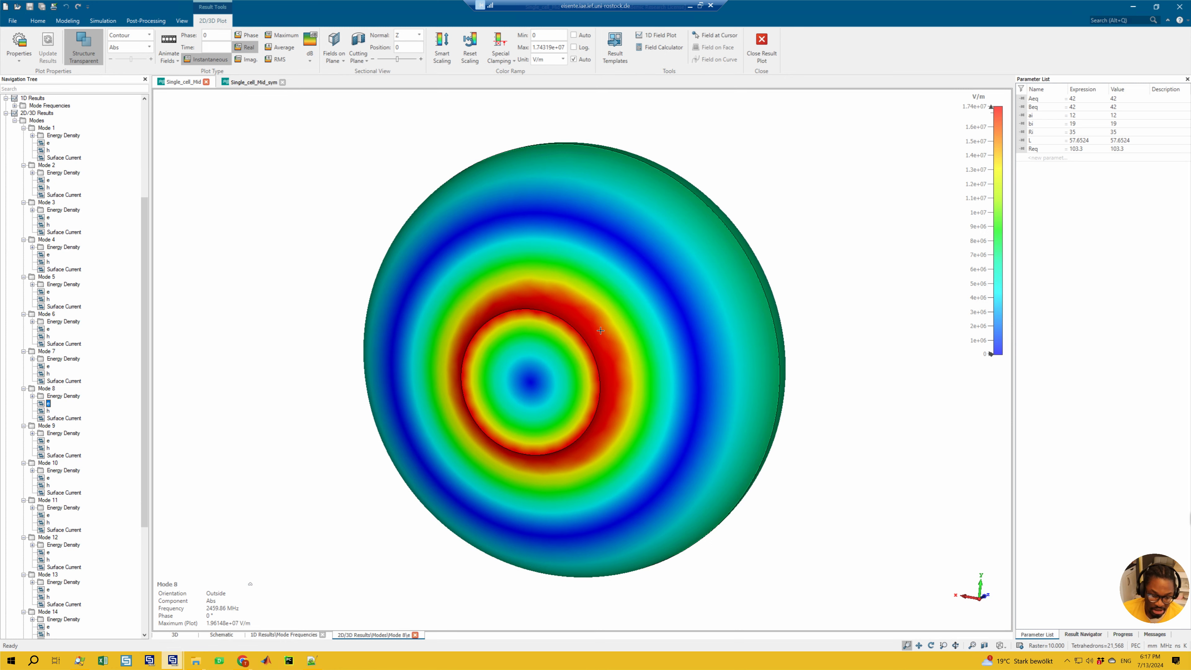
ctrl+drag(554, 345, 644, 329)
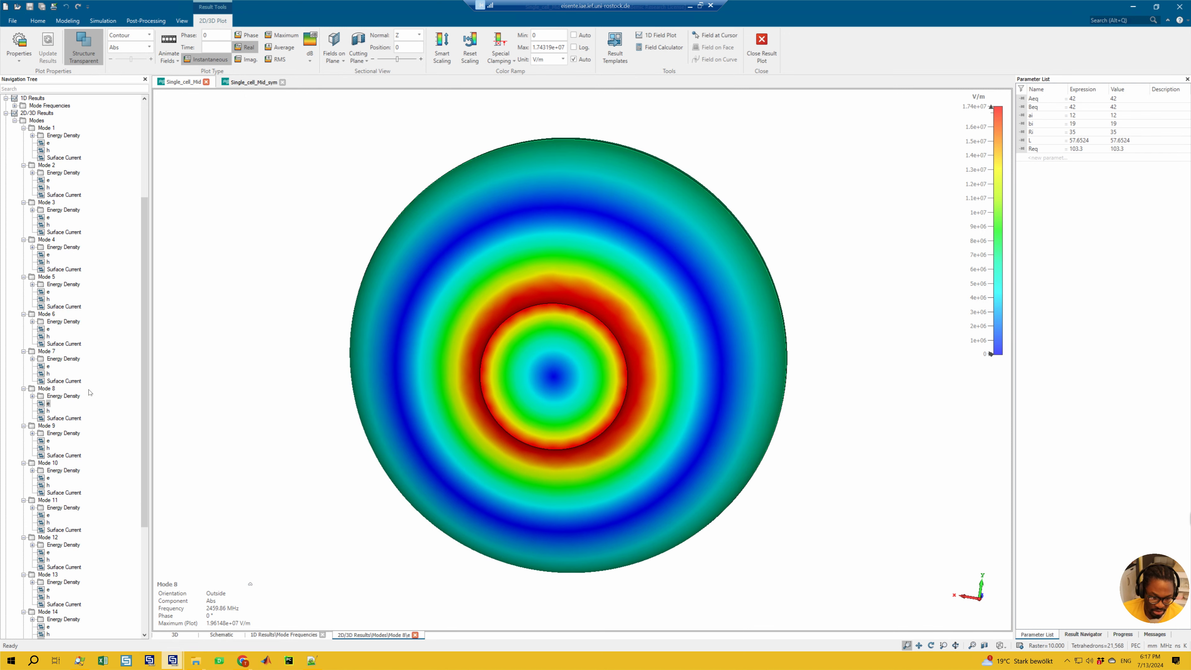
- View the electric field plots of Modes 10 and 17
scroll(87, 393, down, 1)
scroll(70, 400, down, 3)
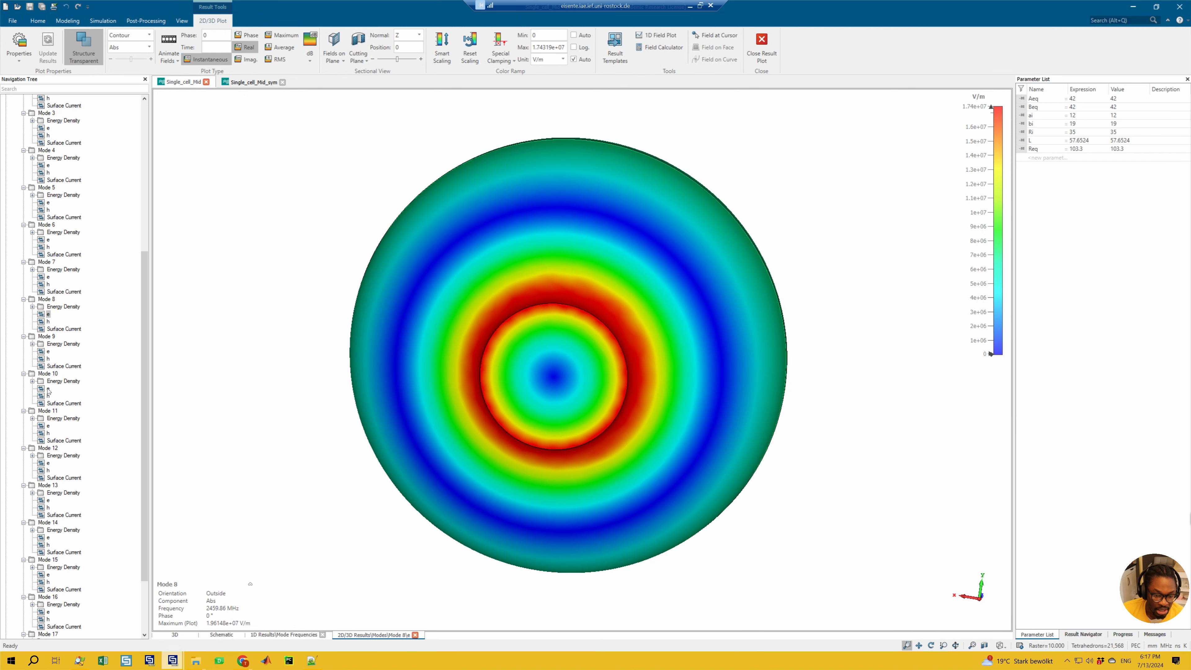
click(49, 388)
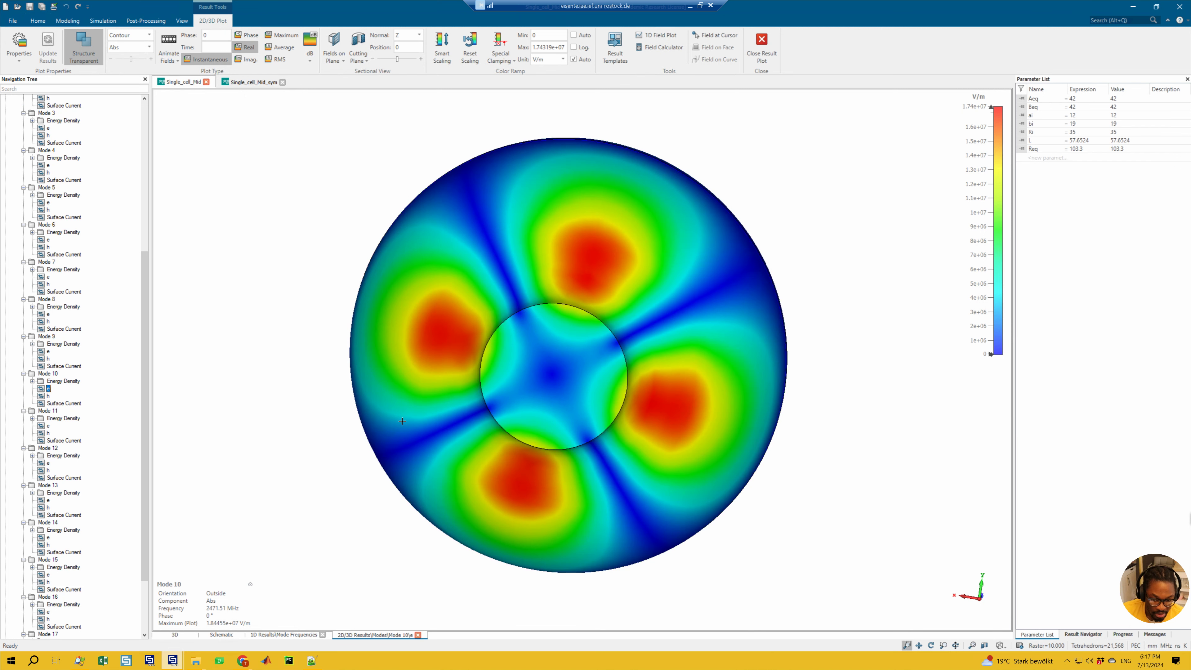
scroll(108, 545, down, 2)
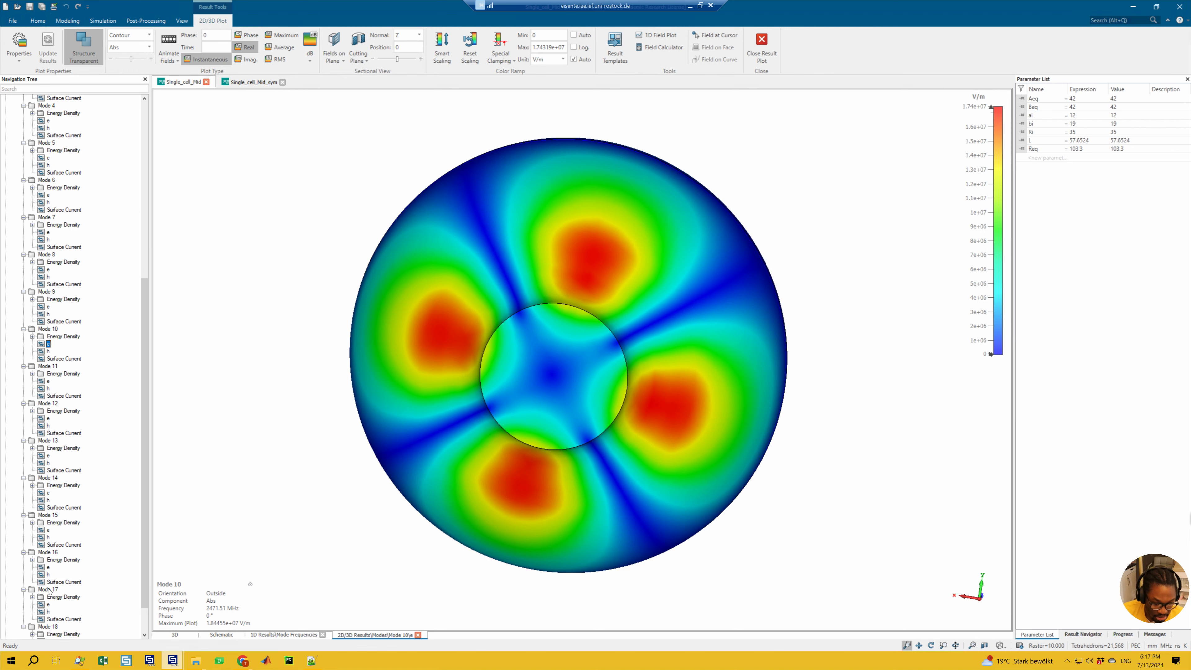
click(49, 605)
scroll(117, 539, down, 2)
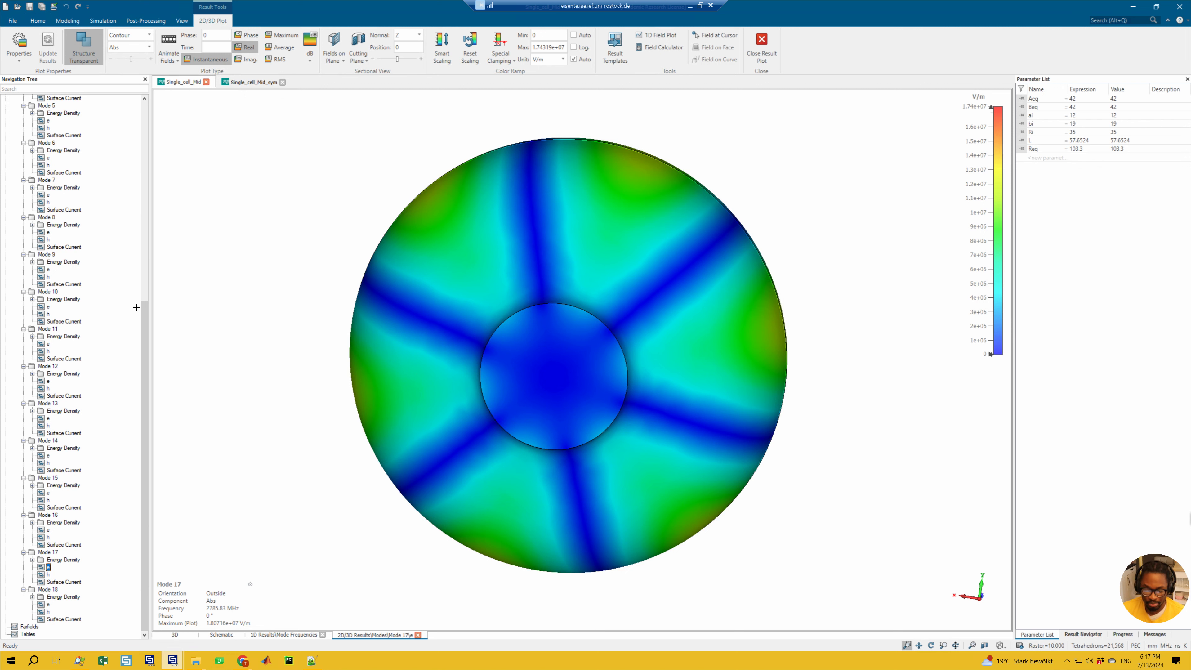
- Return to the Mode 1 electric field plot and inspect it from the front, close up and at an angle
scroll(105, 303, up, 10)
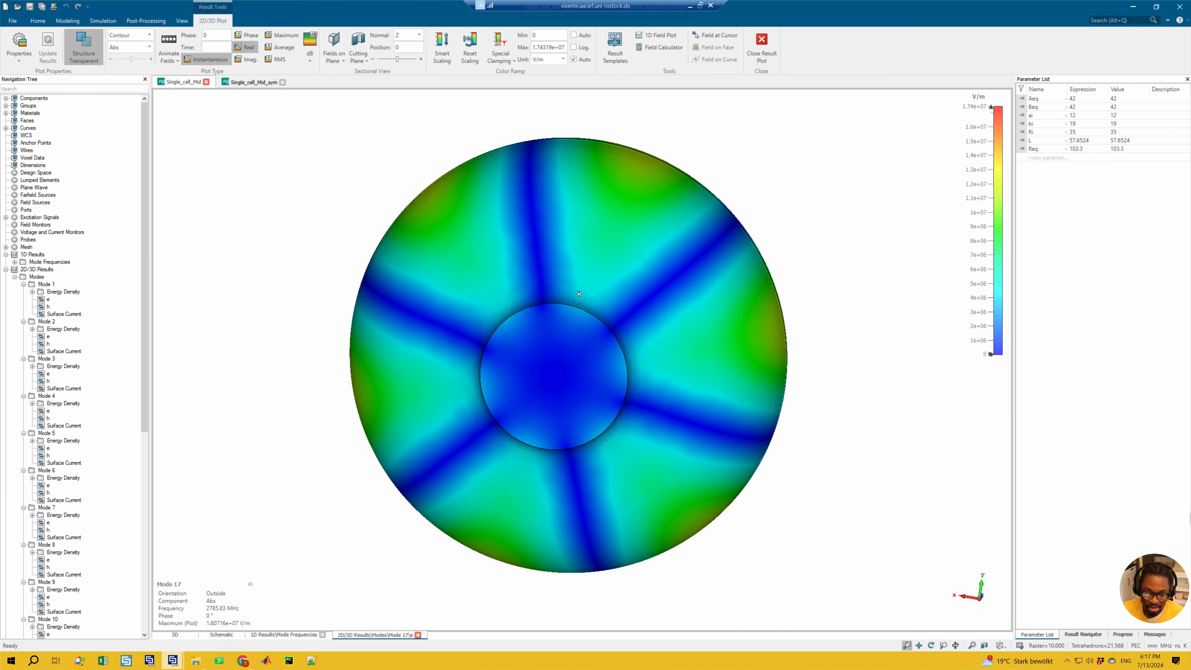
middle_drag(571, 292, 593, 293)
ctrl+drag(710, 323, 657, 325)
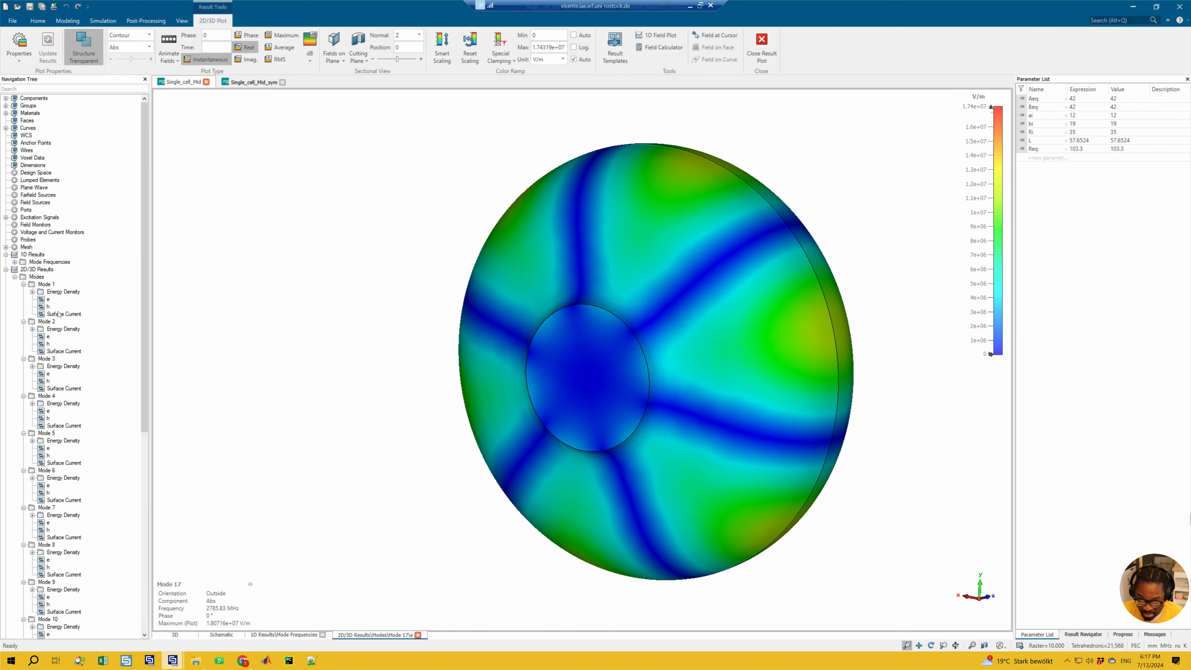
click(48, 300)
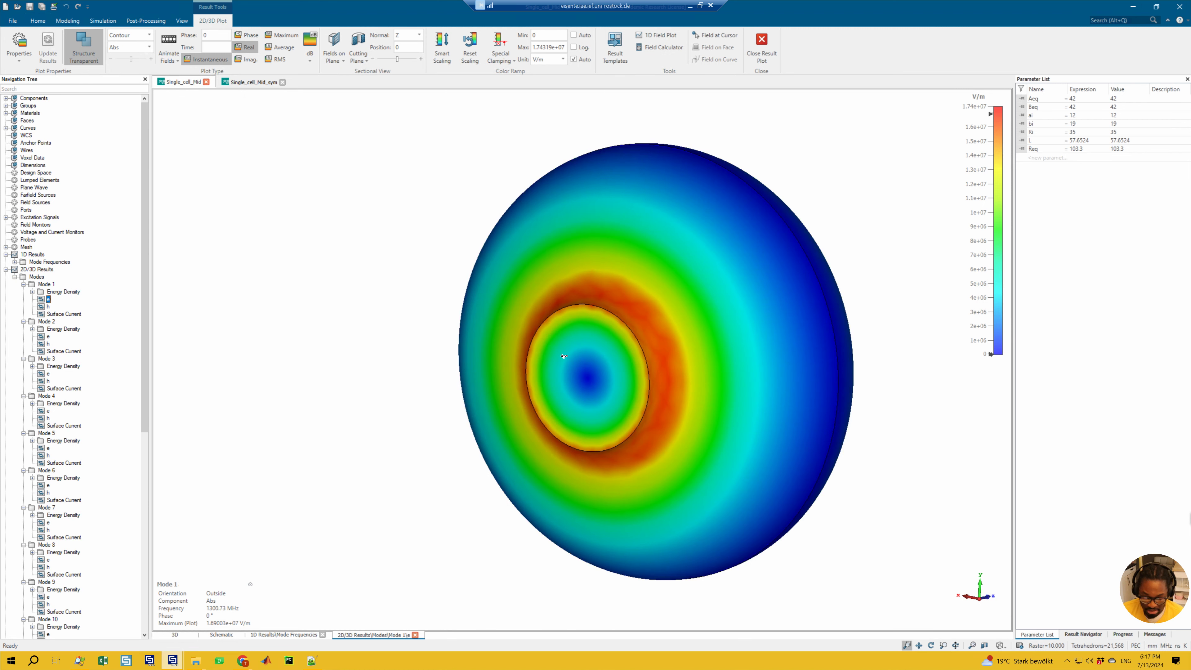
key(space)
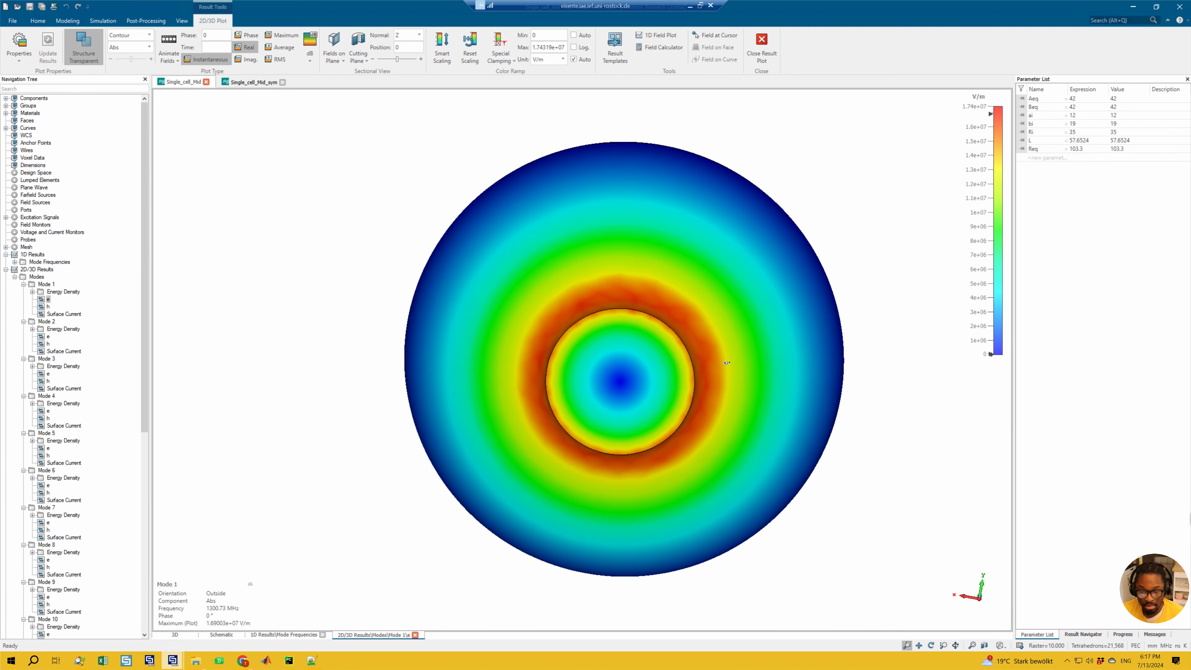
scroll(726, 363, up, 5)
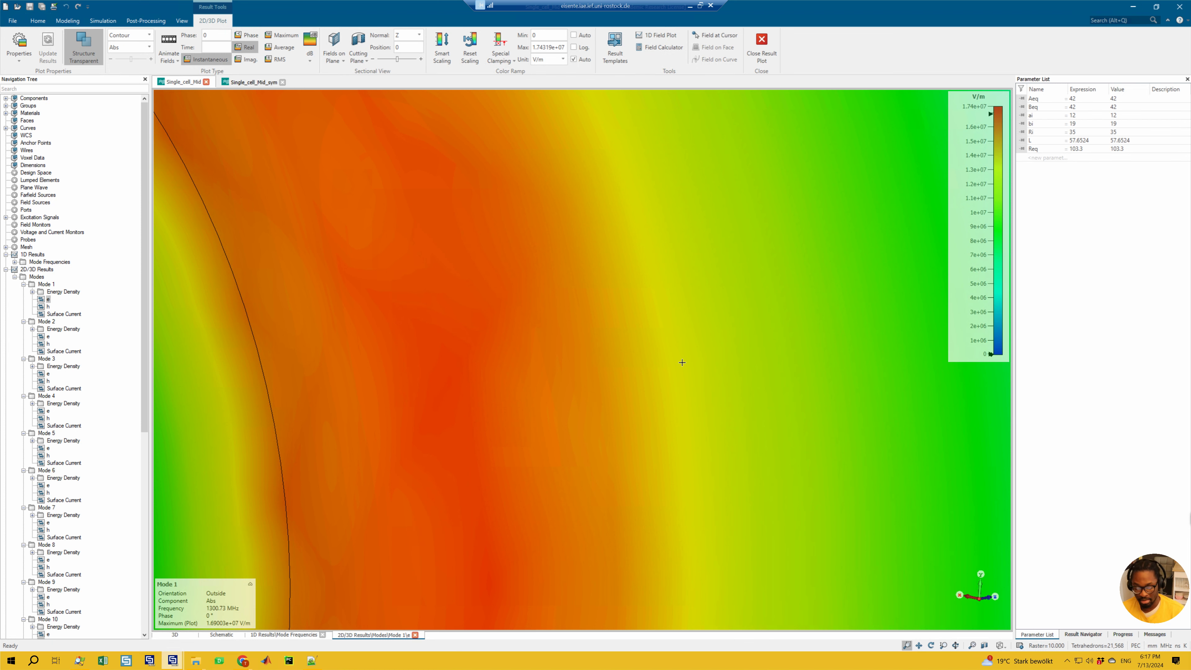
key(space)
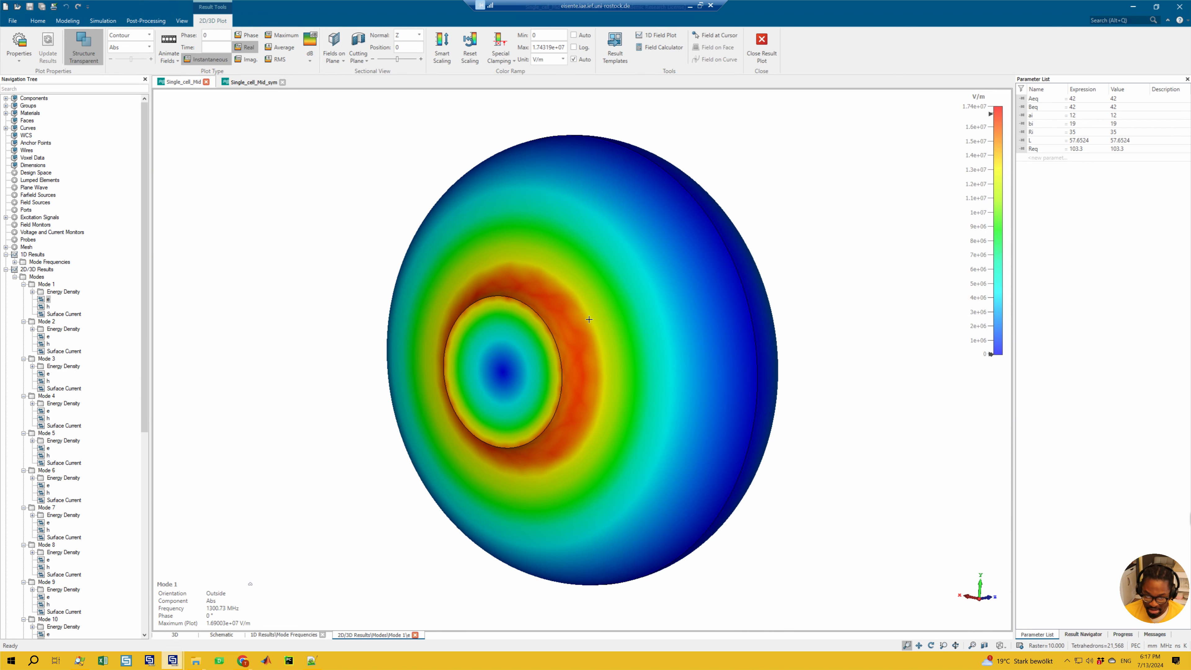
- Rotate the Mode 1 electric field plot between front and angled views to examine its symmetry about the cavity axis
drag(494, 350, 580, 345)
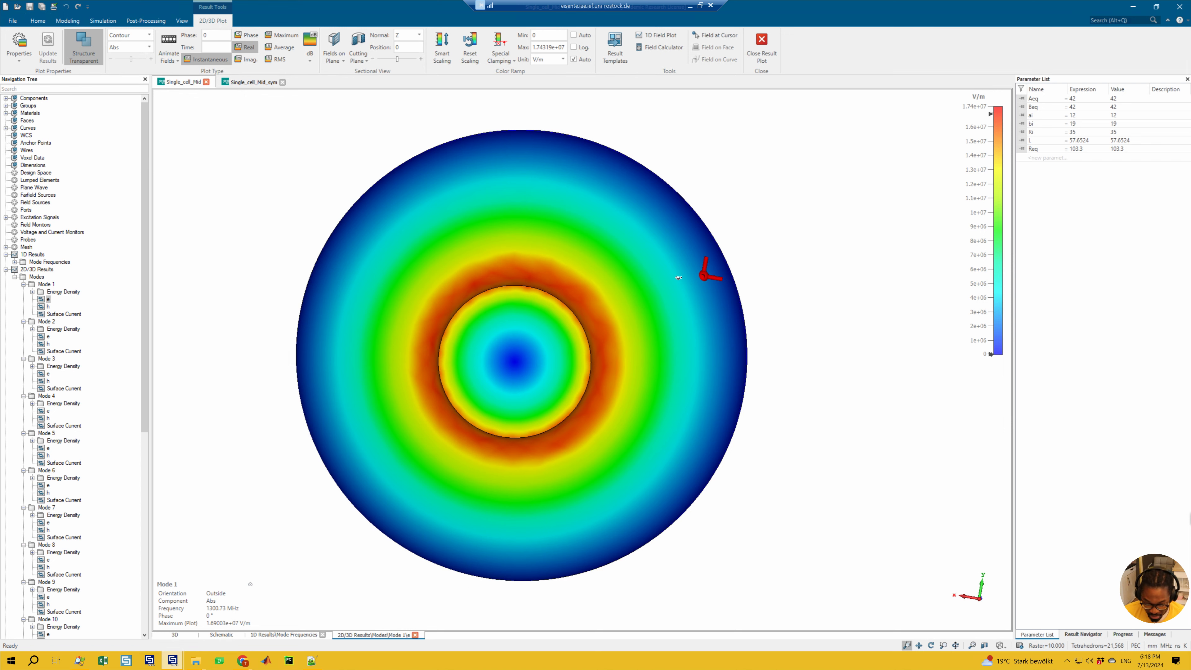
drag(705, 266, 653, 316)
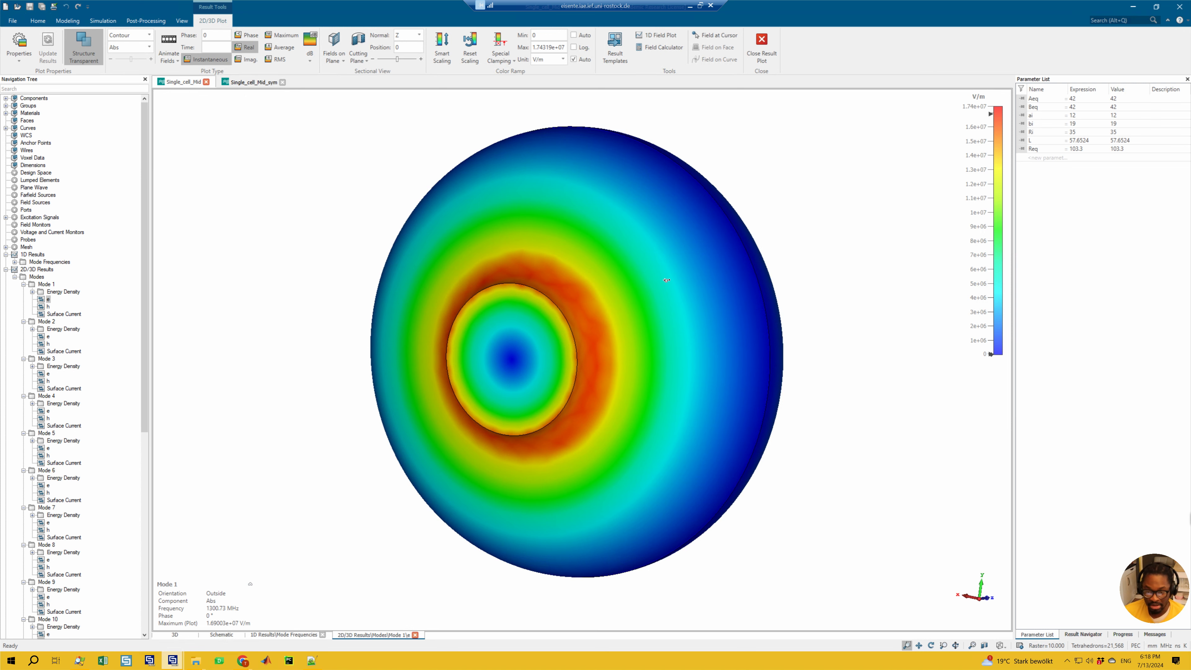
drag(652, 284, 693, 301)
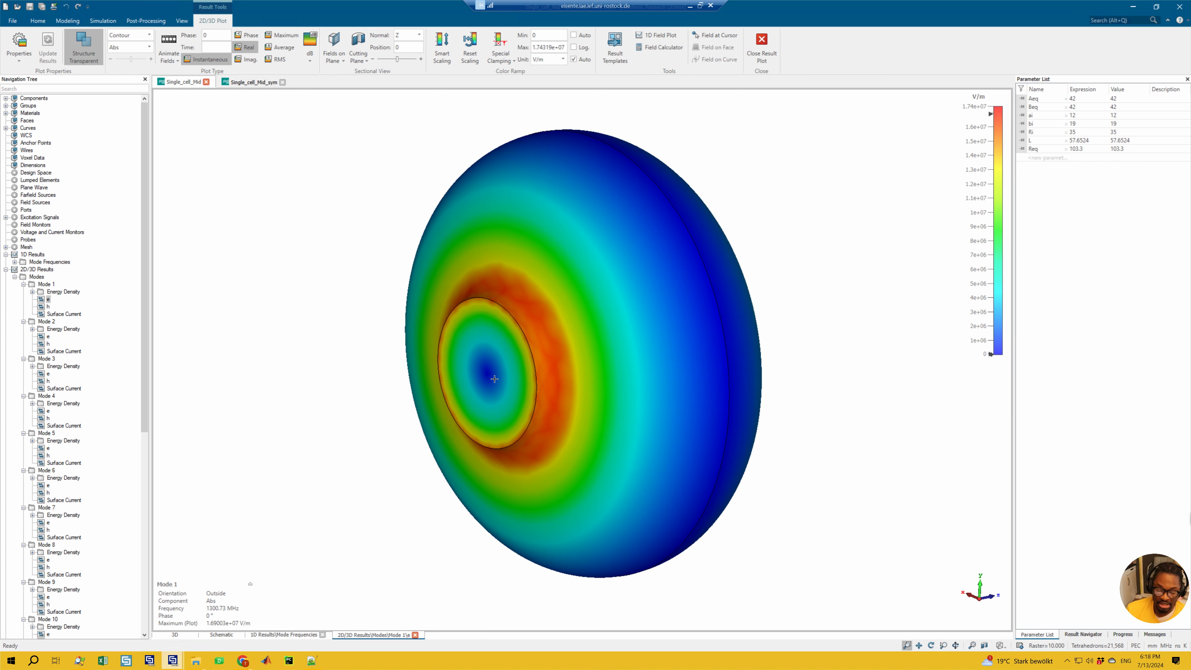
drag(469, 362, 629, 325)
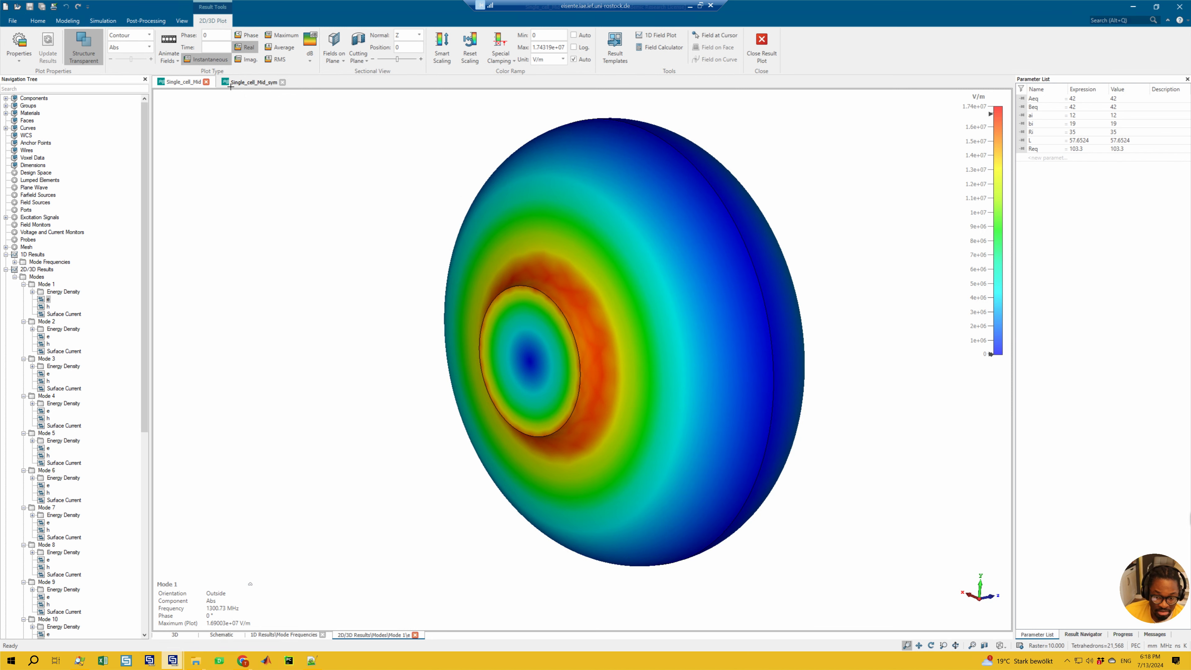
- Open the boundary conditions, place the dialog over the model, and show the symmetry plane settings
click(102, 21)
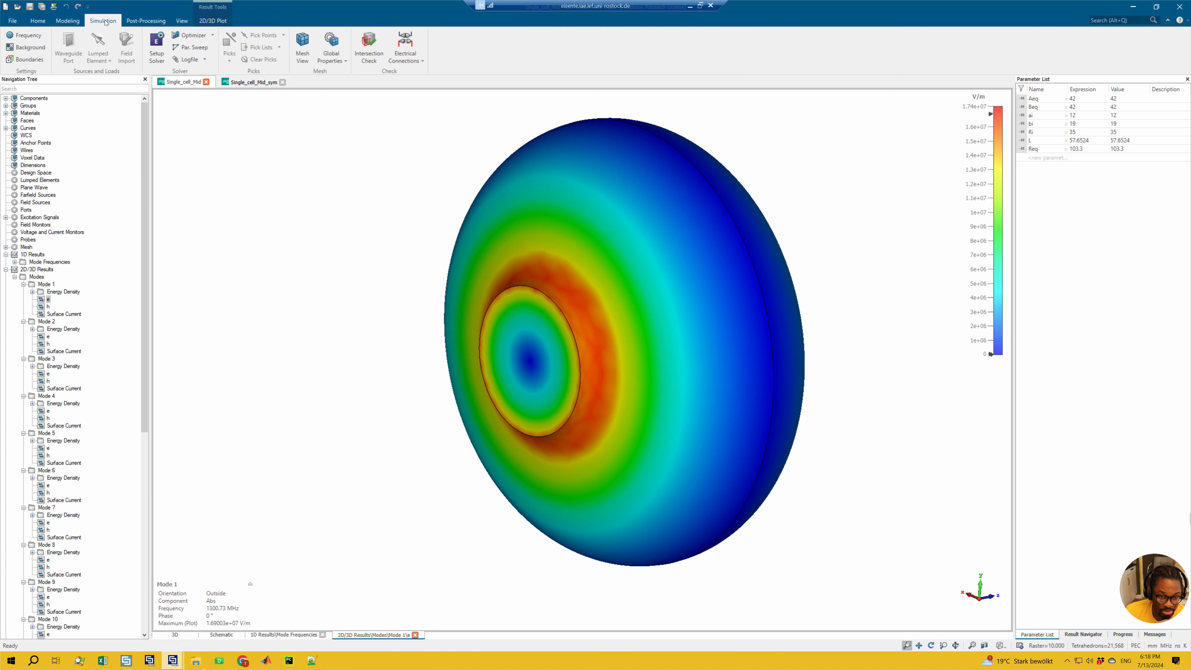
click(29, 59)
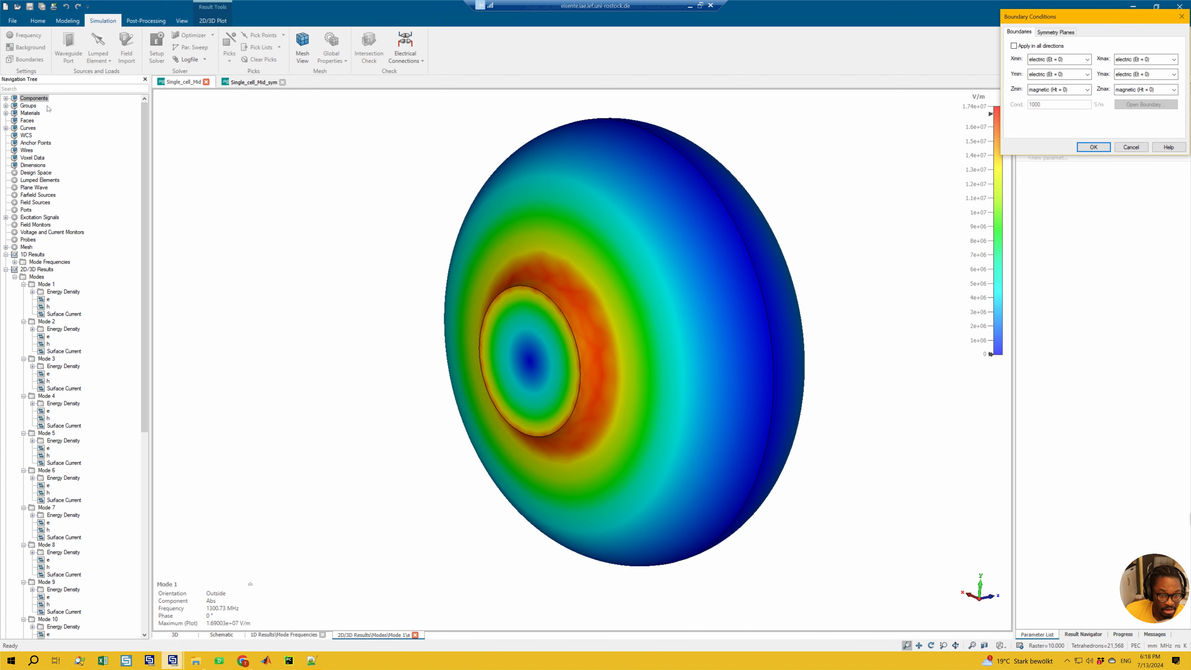
drag(1026, 17, 1005, 22)
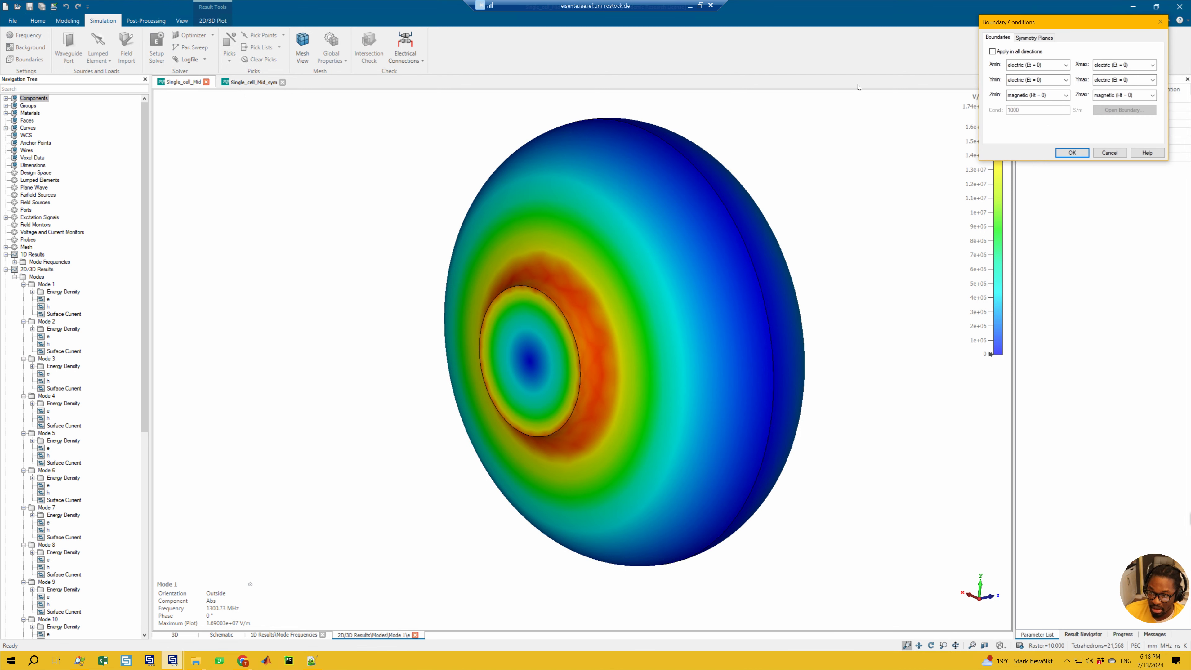
drag(858, 87, 628, 196)
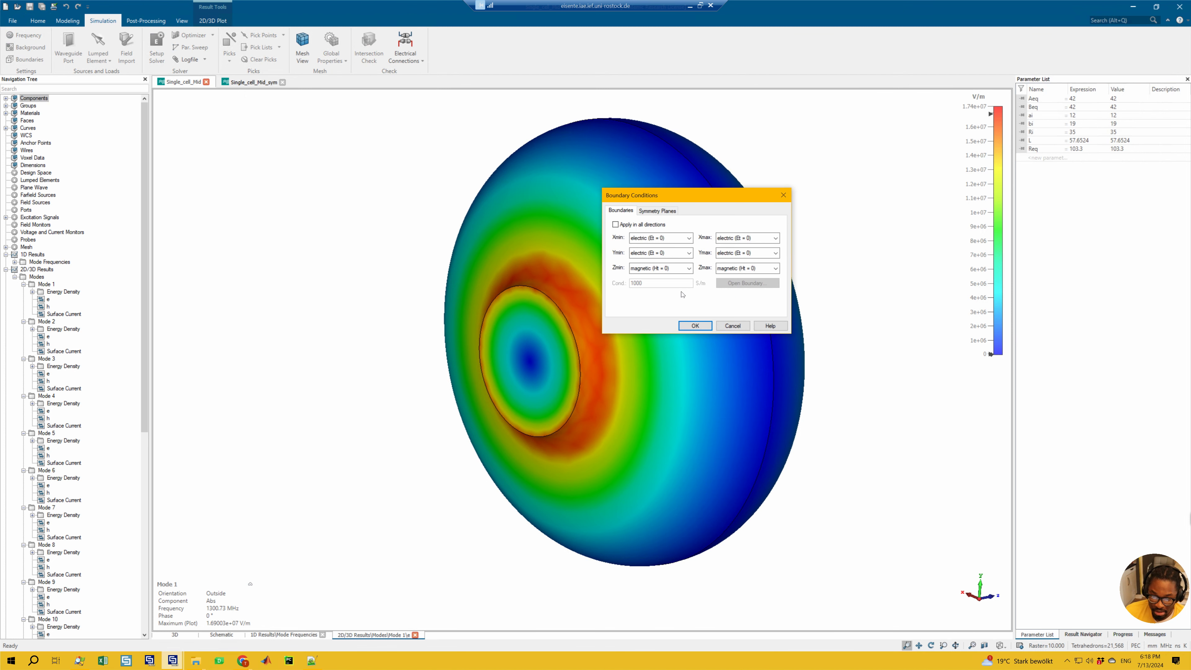
click(658, 211)
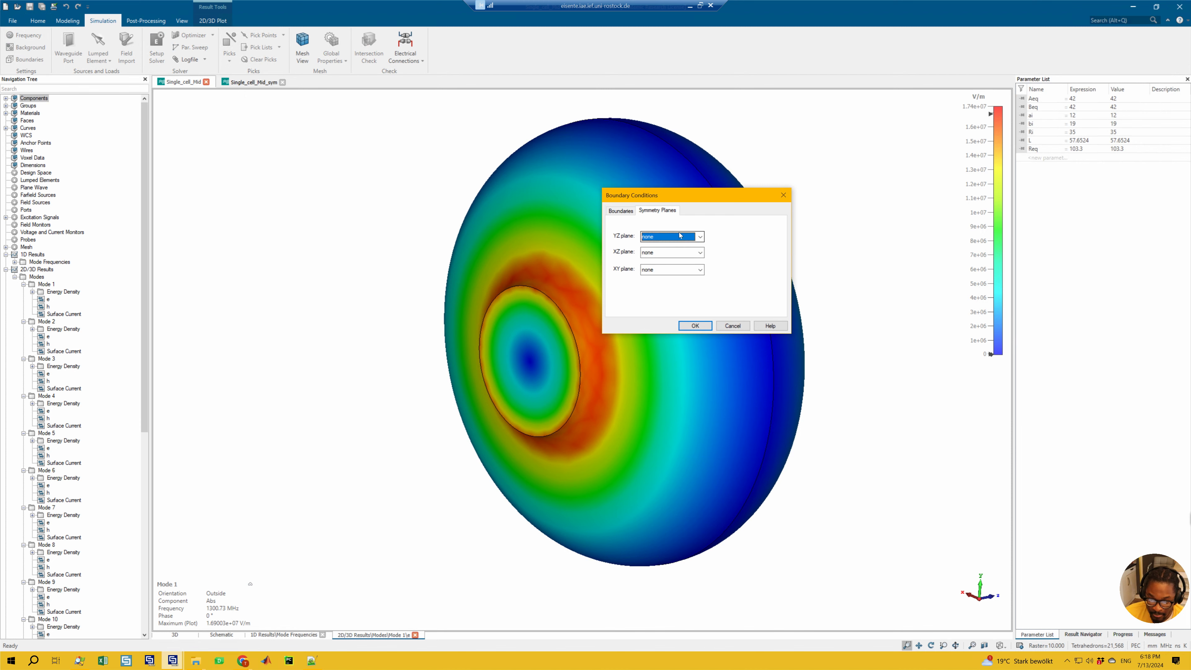
- Examine the symmetry options available for the YZ plane, and close the boundary conditions without choosing one
click(700, 237)
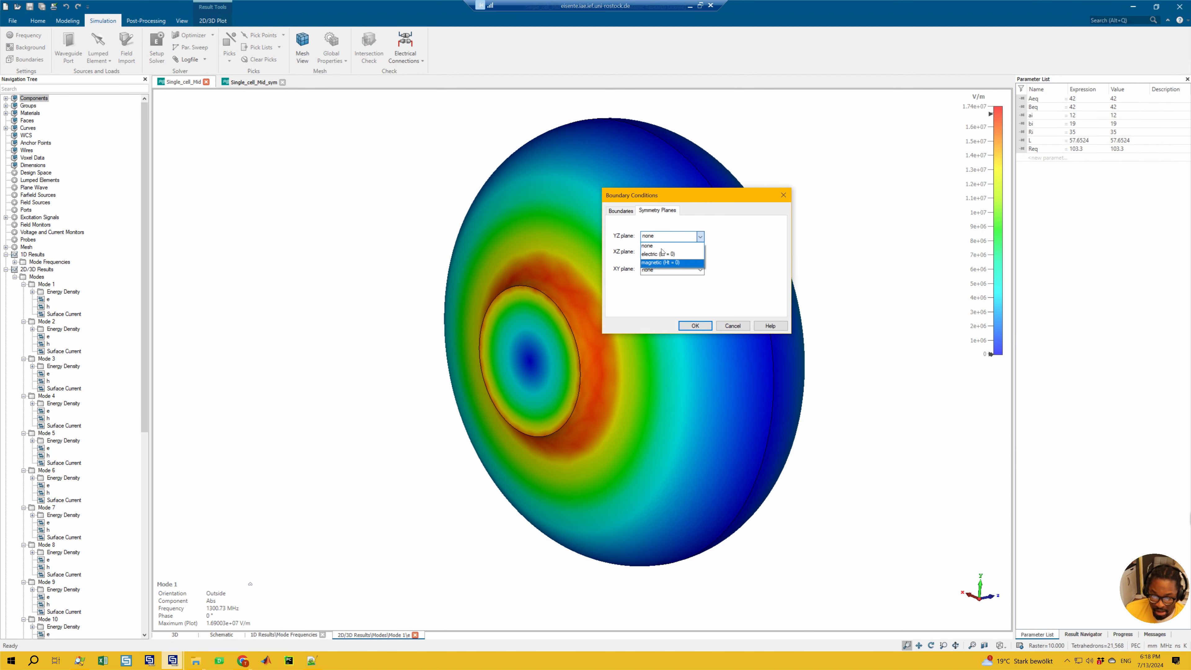
click(622, 237)
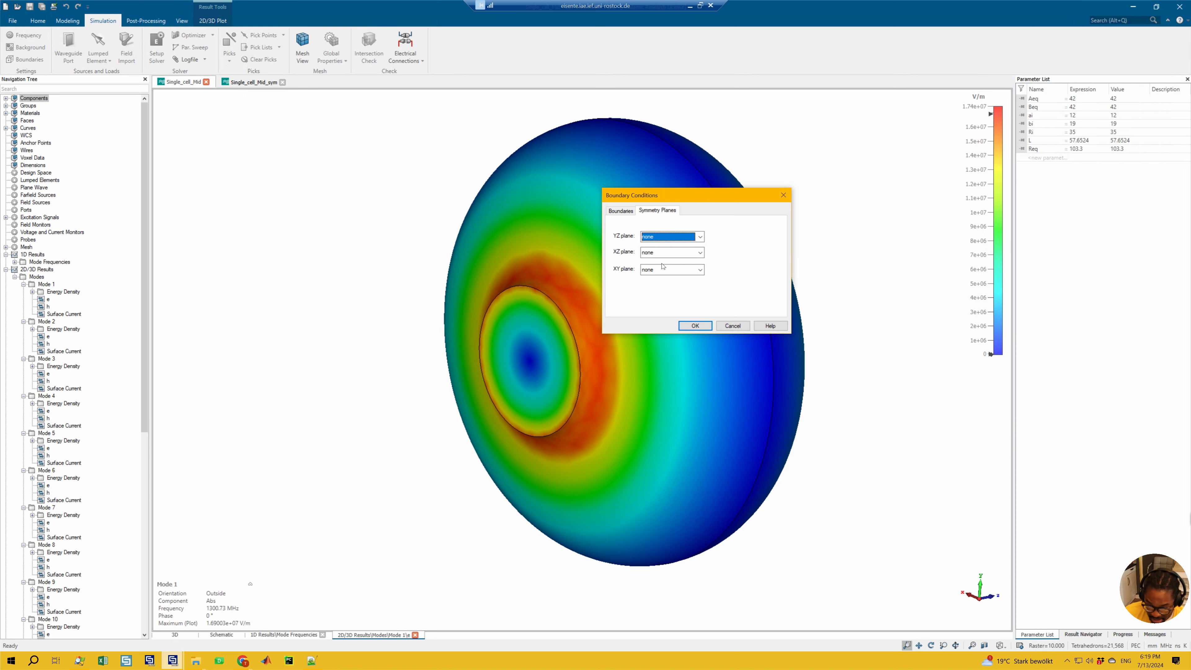
click(700, 237)
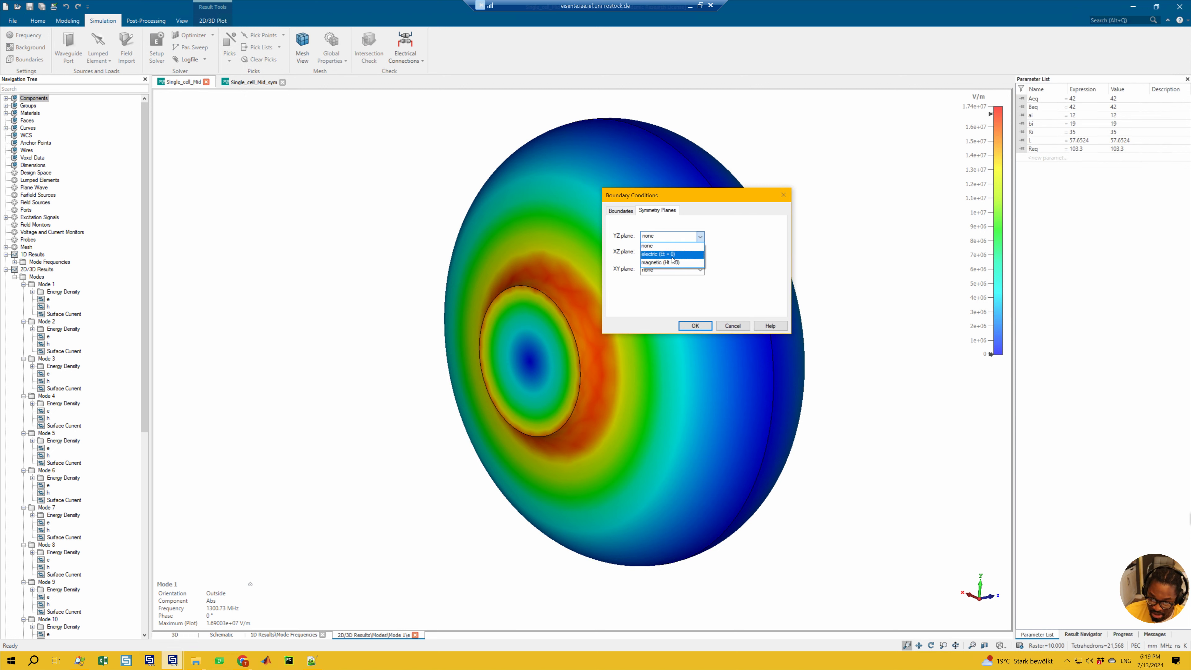
click(617, 233)
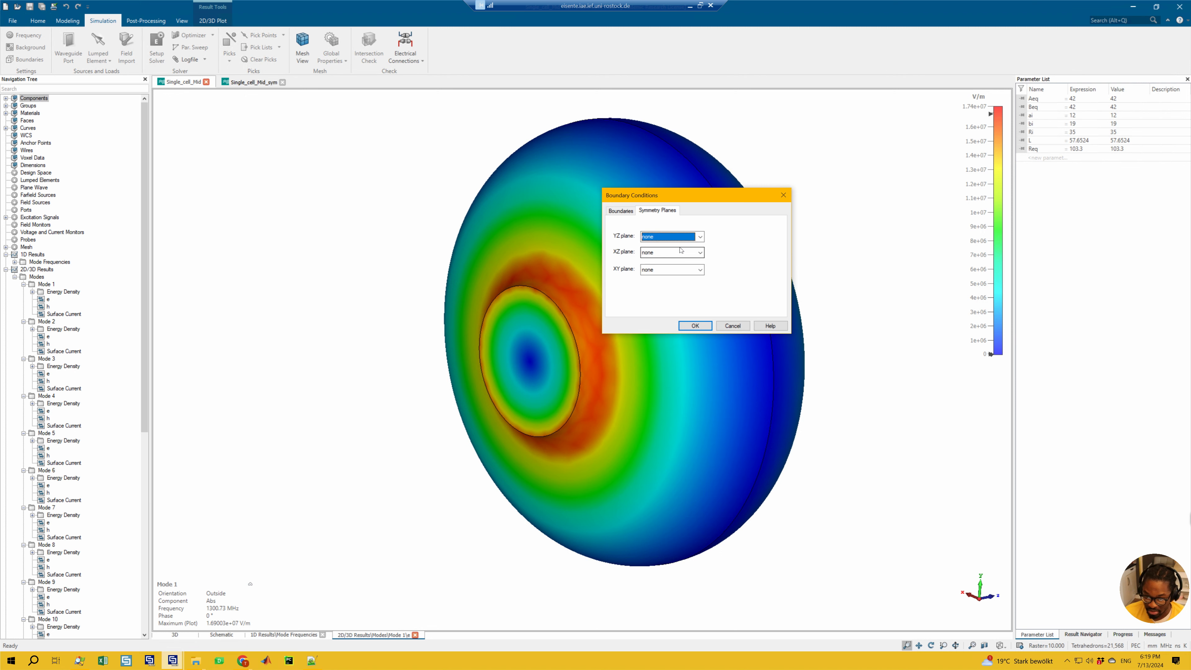
click(701, 237)
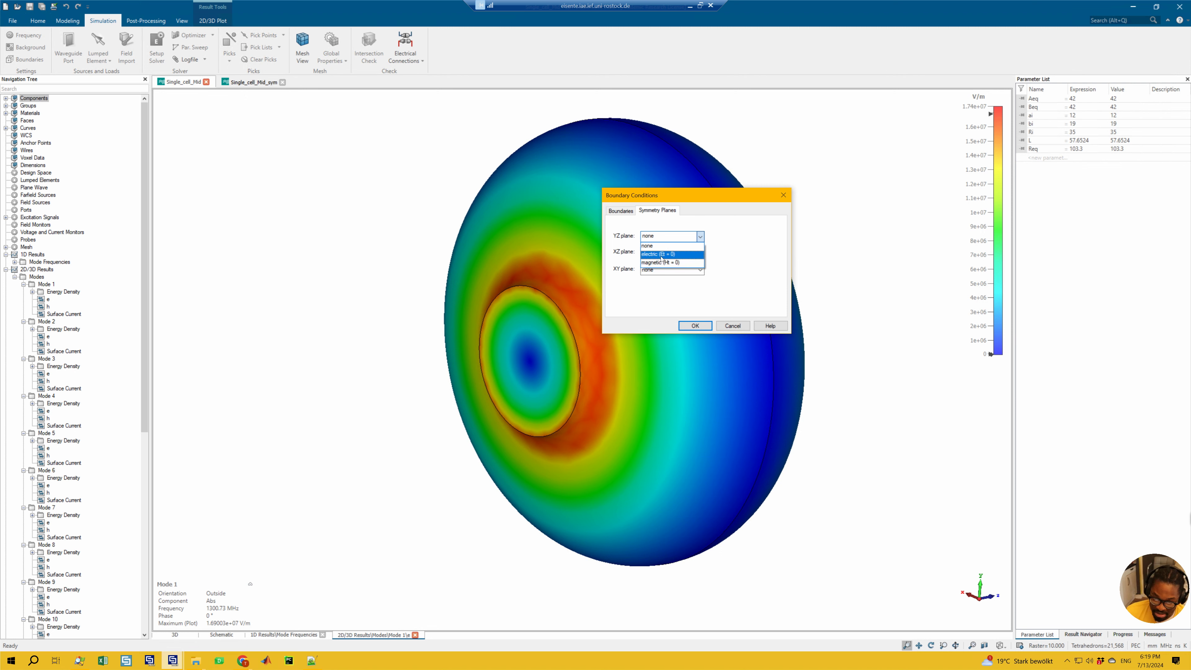
click(670, 230)
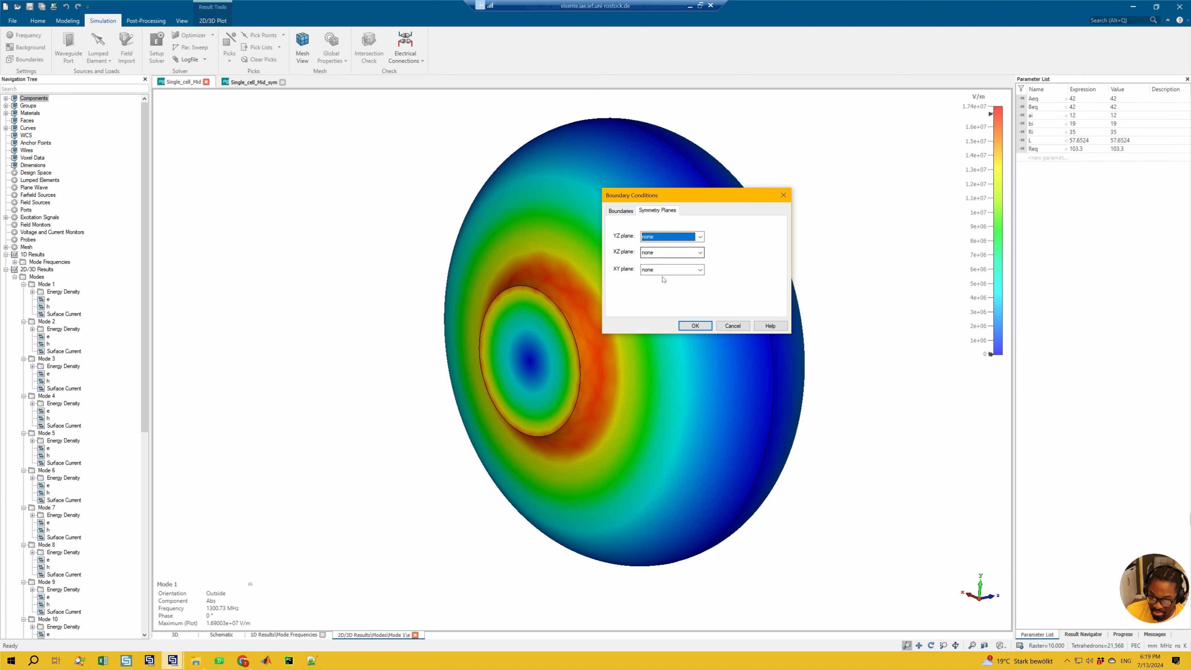
click(658, 238)
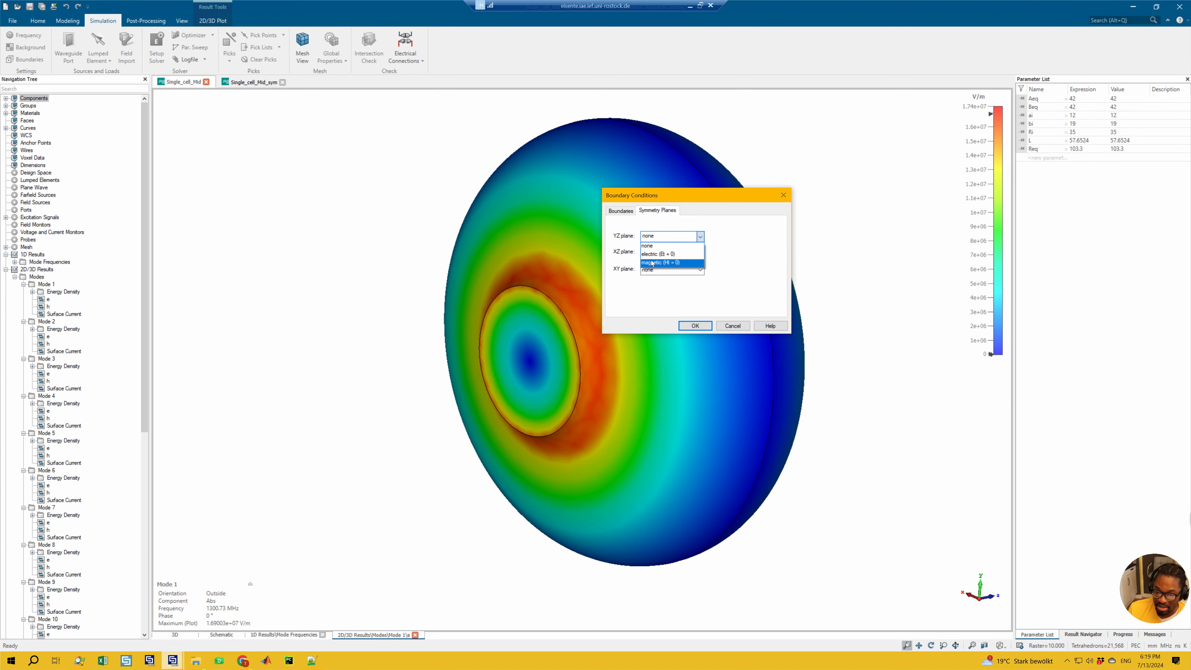
click(766, 259)
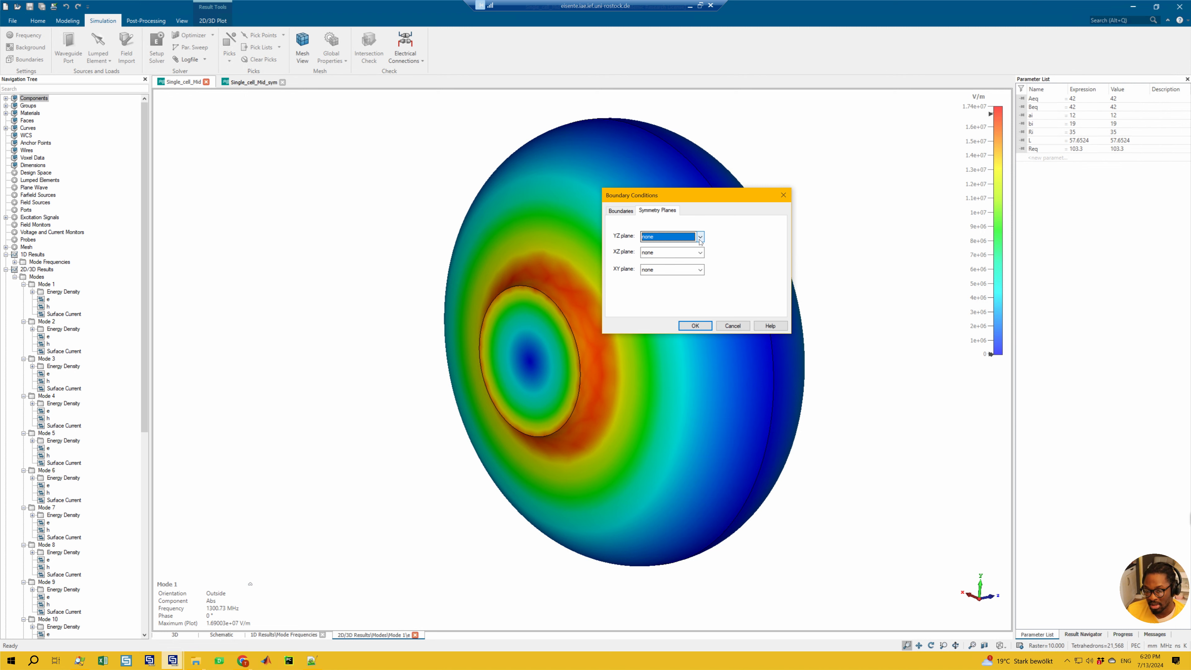
click(700, 237)
click(729, 243)
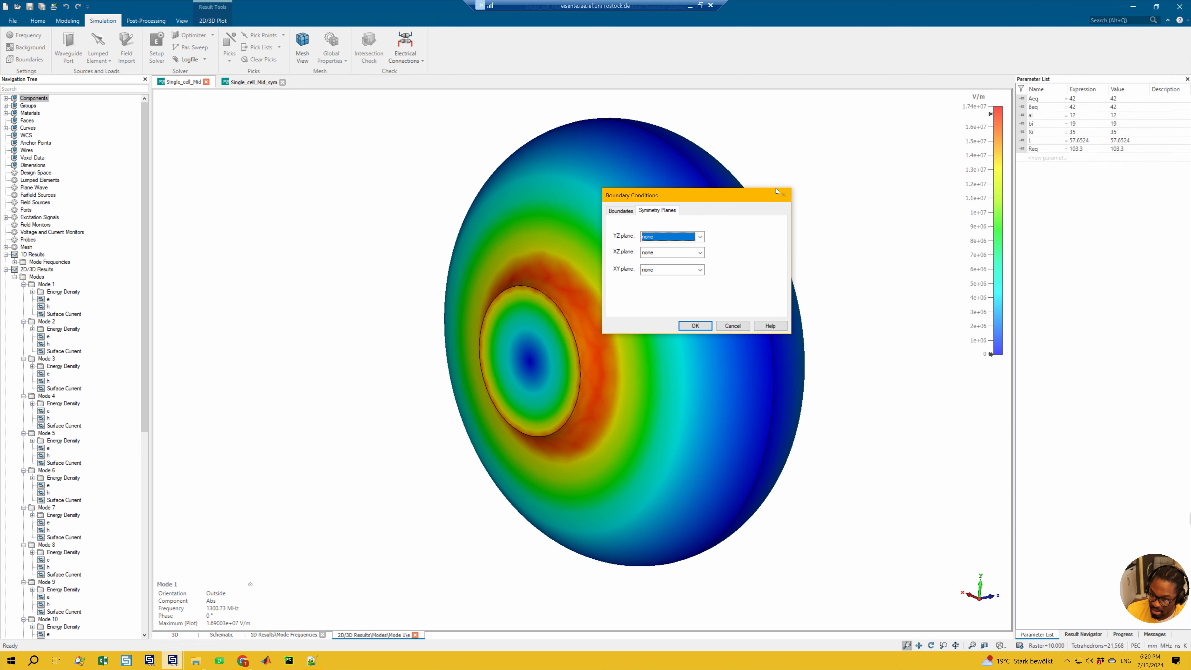
click(784, 195)
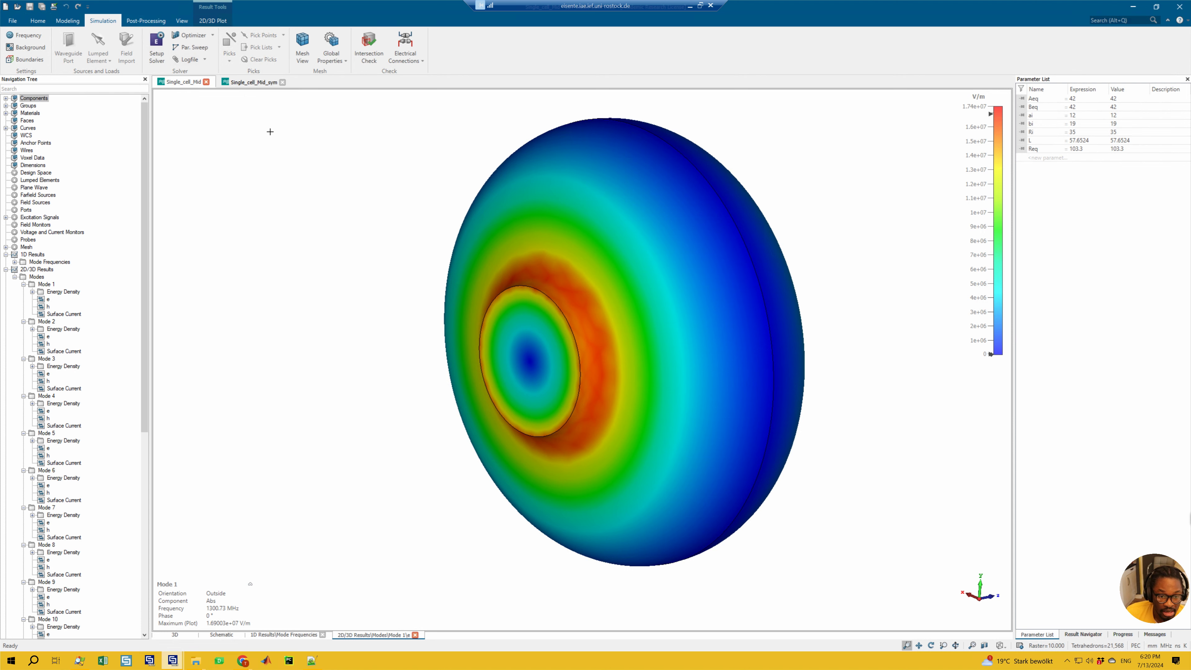
- Display the Mode 1 electric field on a cutting plane with normal X, and view the section face-on
click(213, 21)
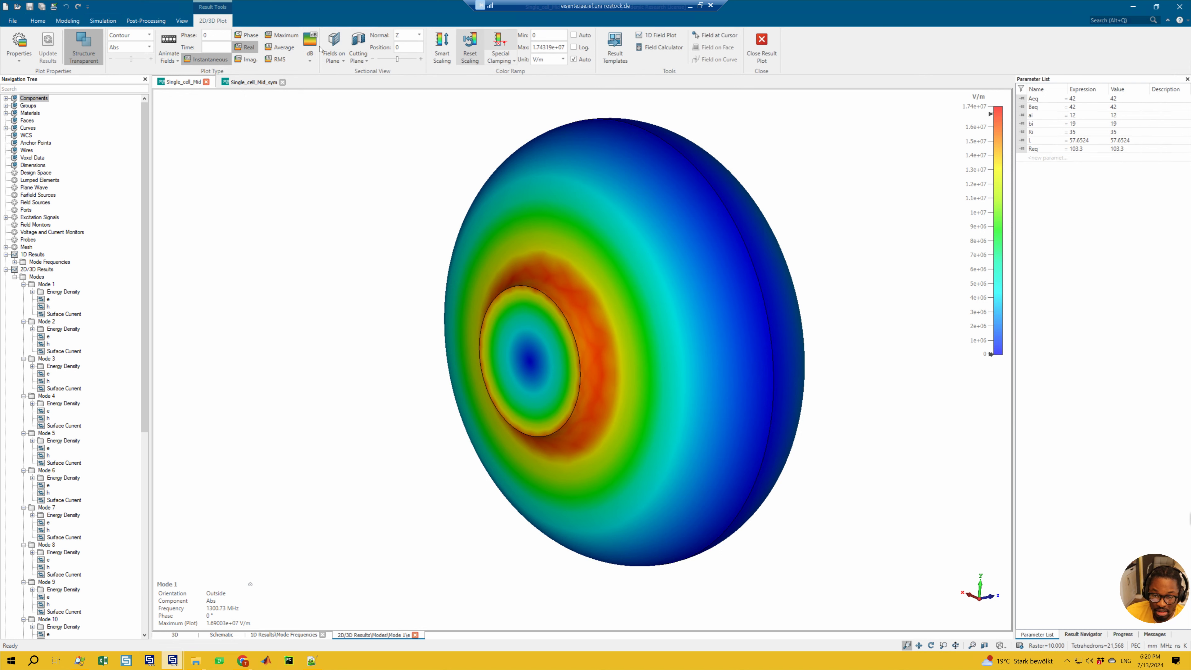
click(330, 41)
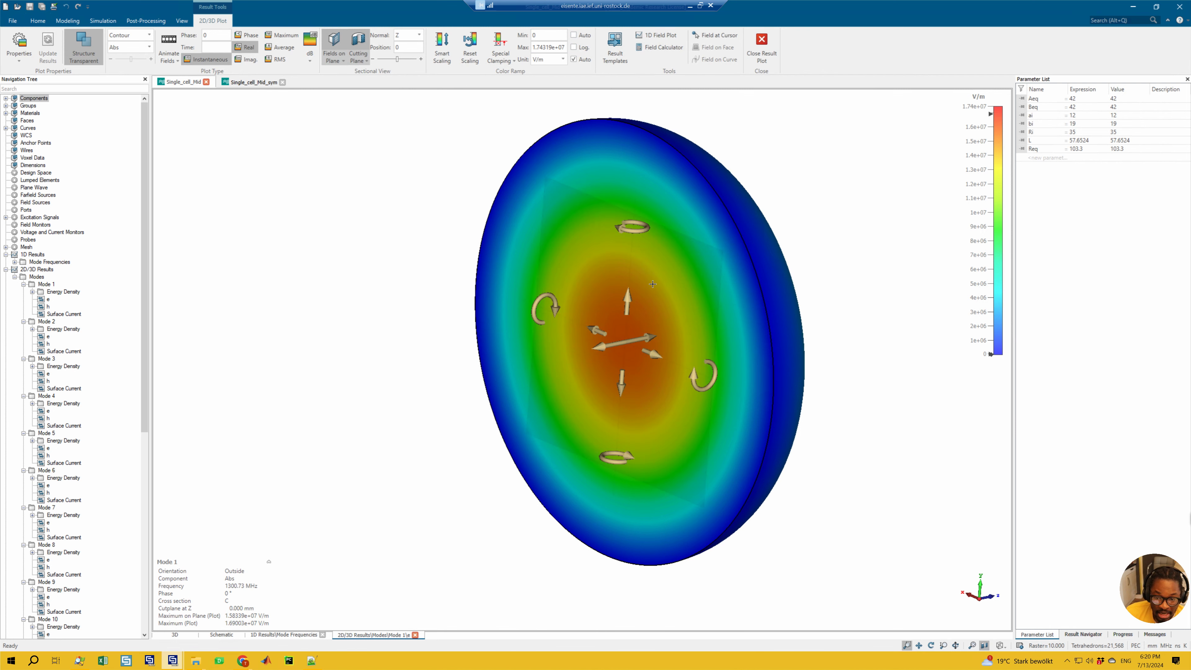
click(407, 35)
click(403, 46)
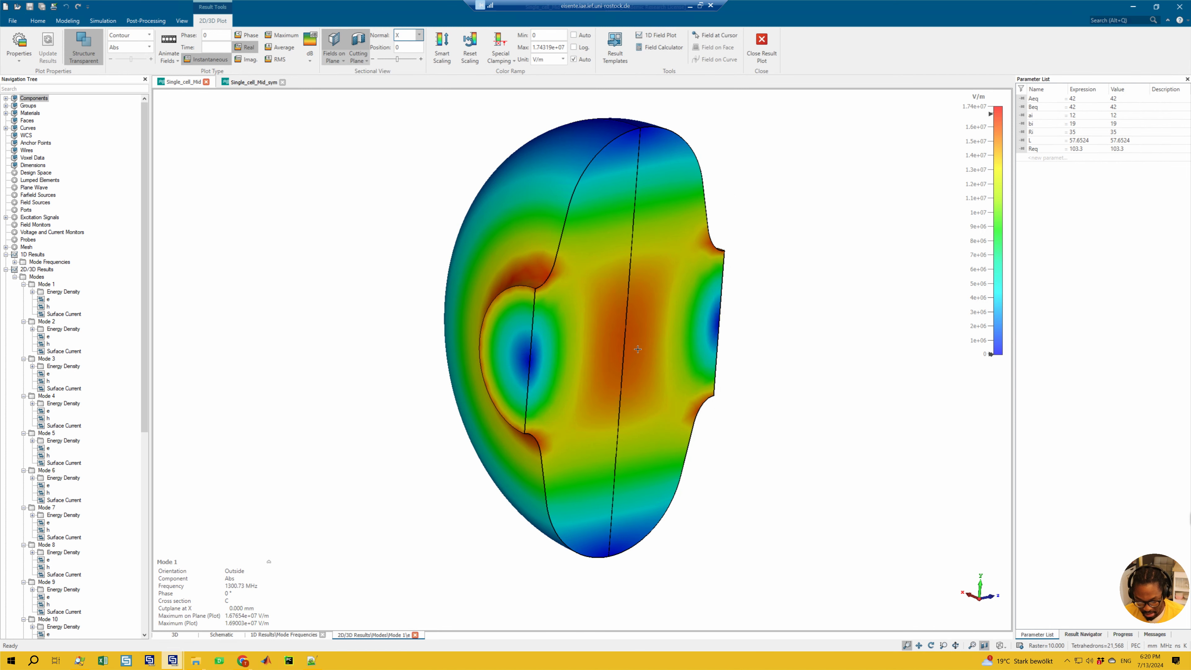
key(6)
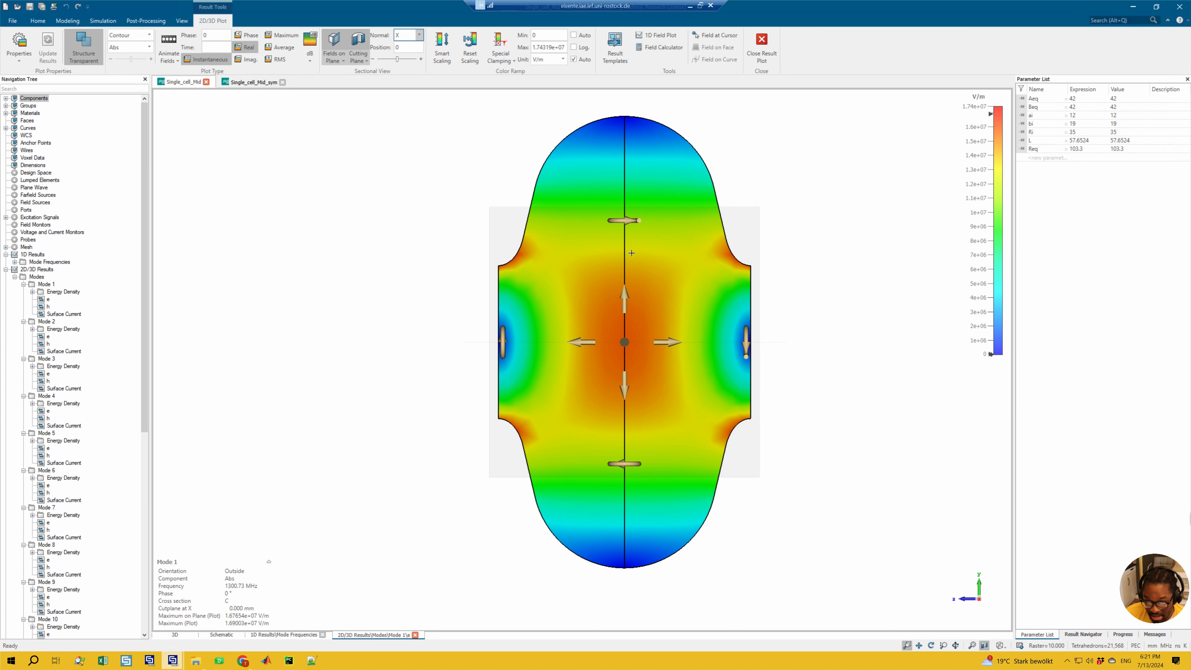
- Set the plotted component on the X cutting plane to Tangential, and switch from the electric to the magnetic field of Mode 1
click(130, 36)
click(130, 36)
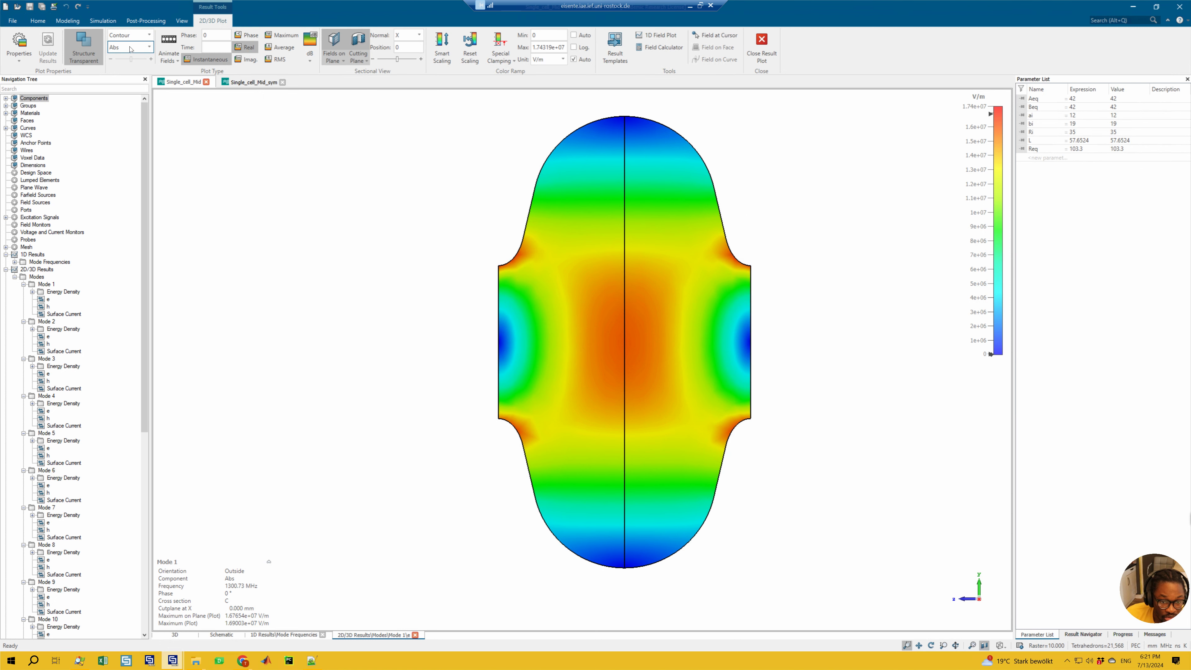
click(130, 47)
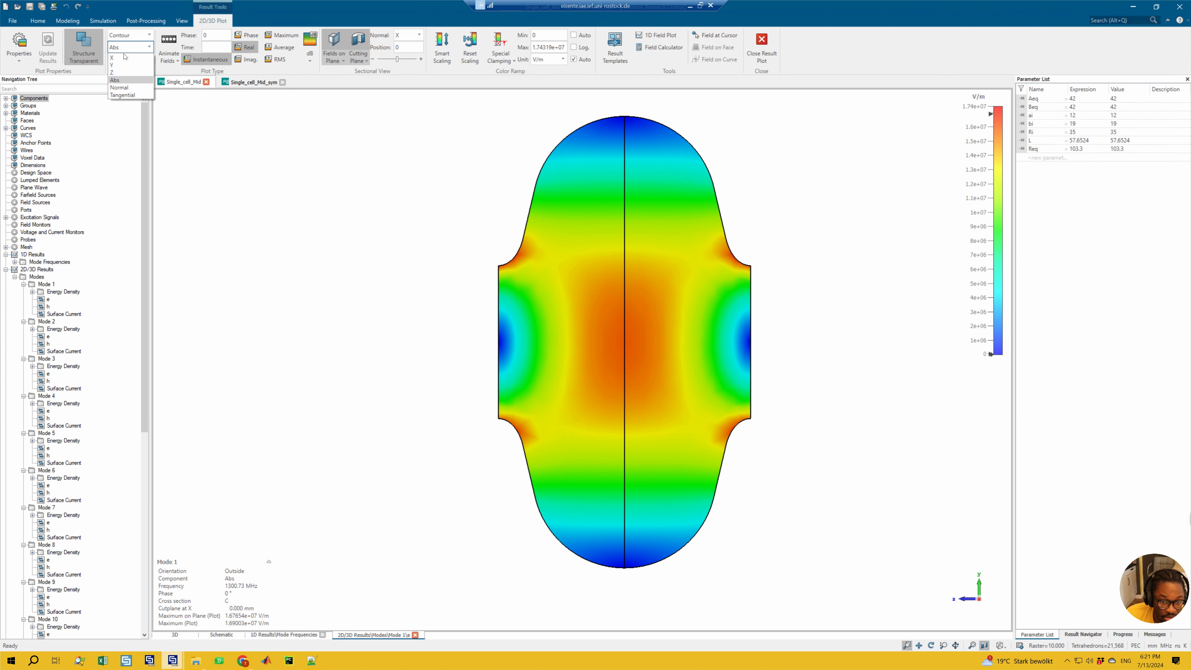
click(128, 96)
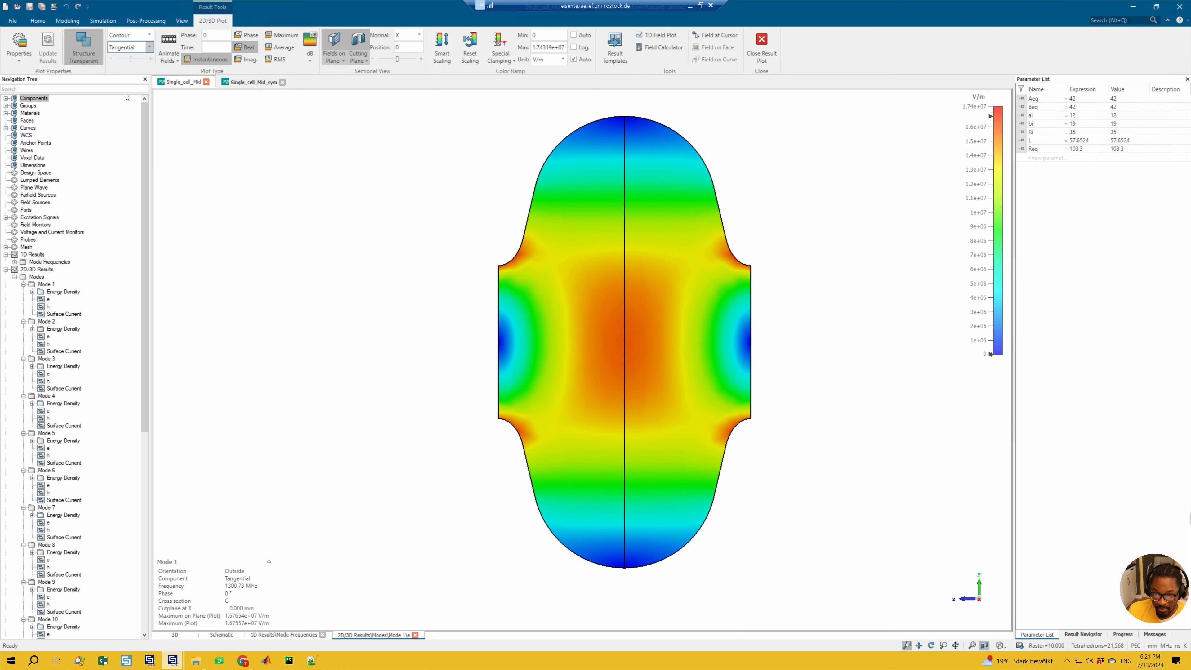
click(149, 47)
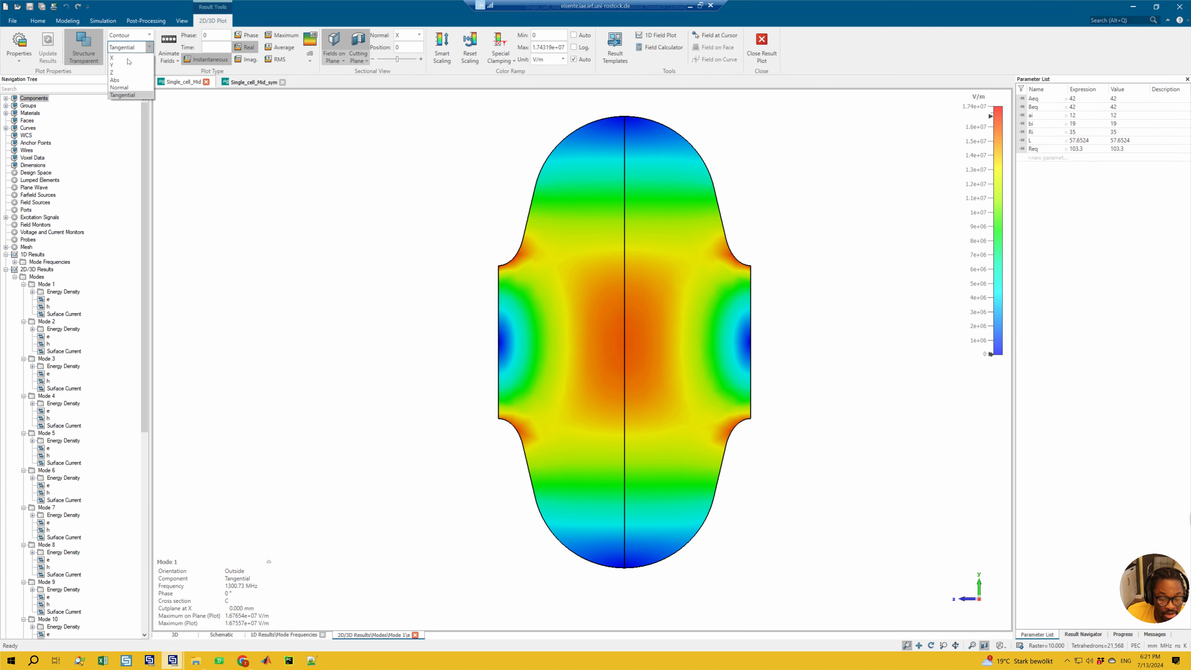
click(123, 96)
mouse_move(606, 269)
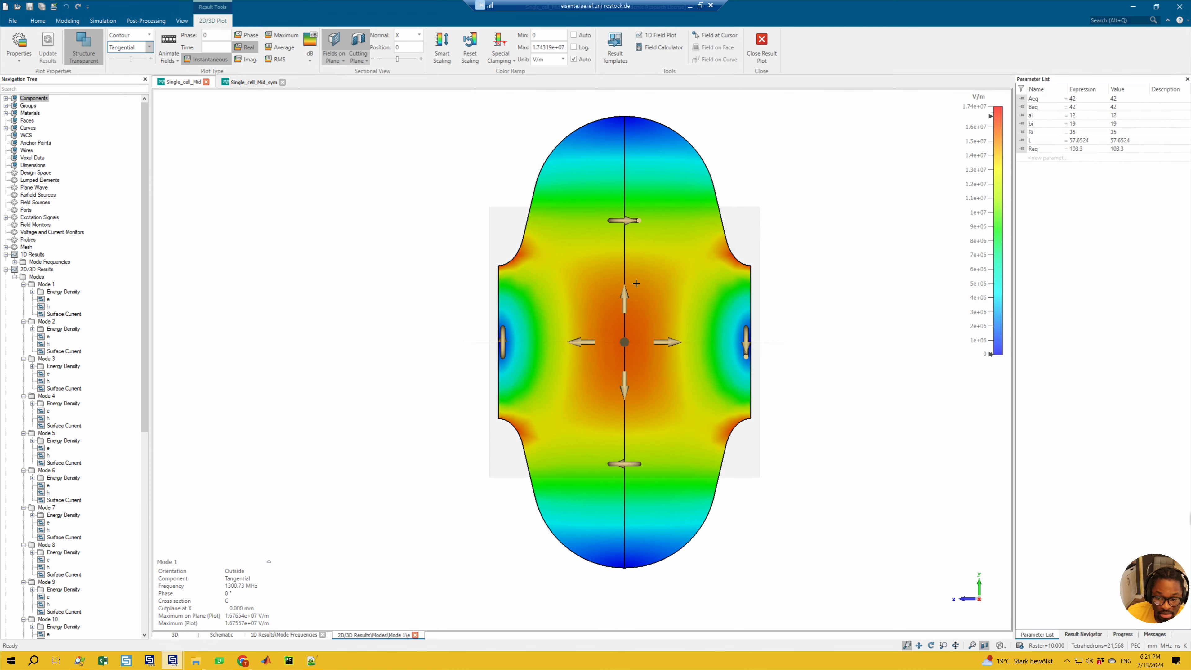
middle_drag(590, 275, 553, 297)
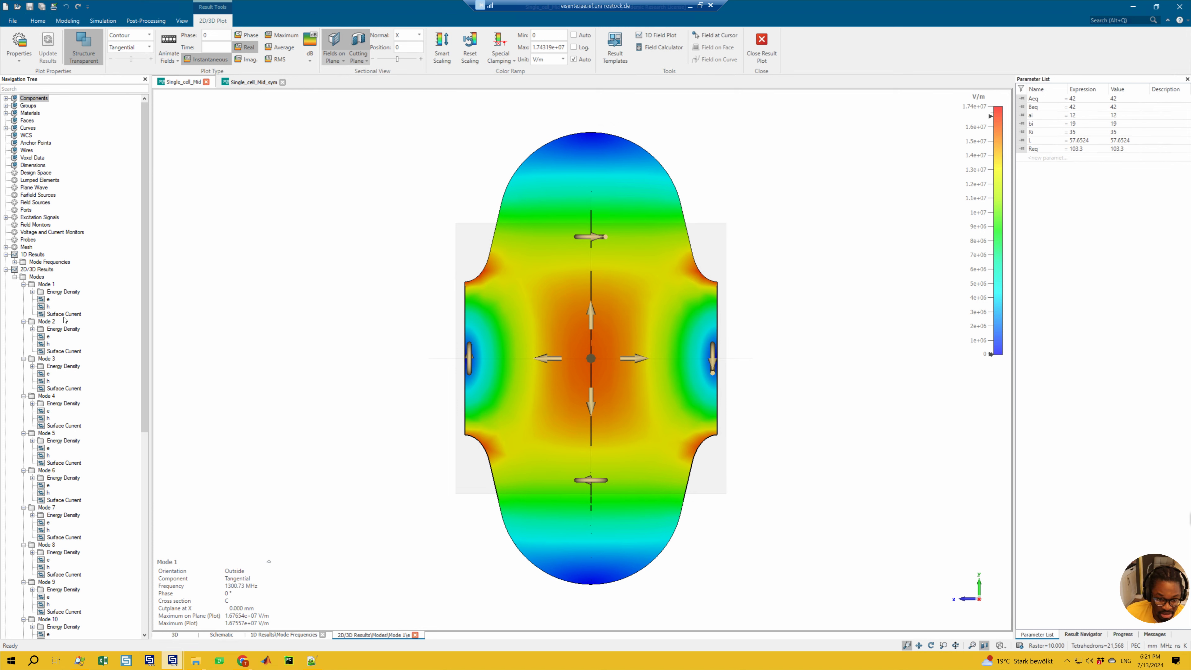
click(48, 307)
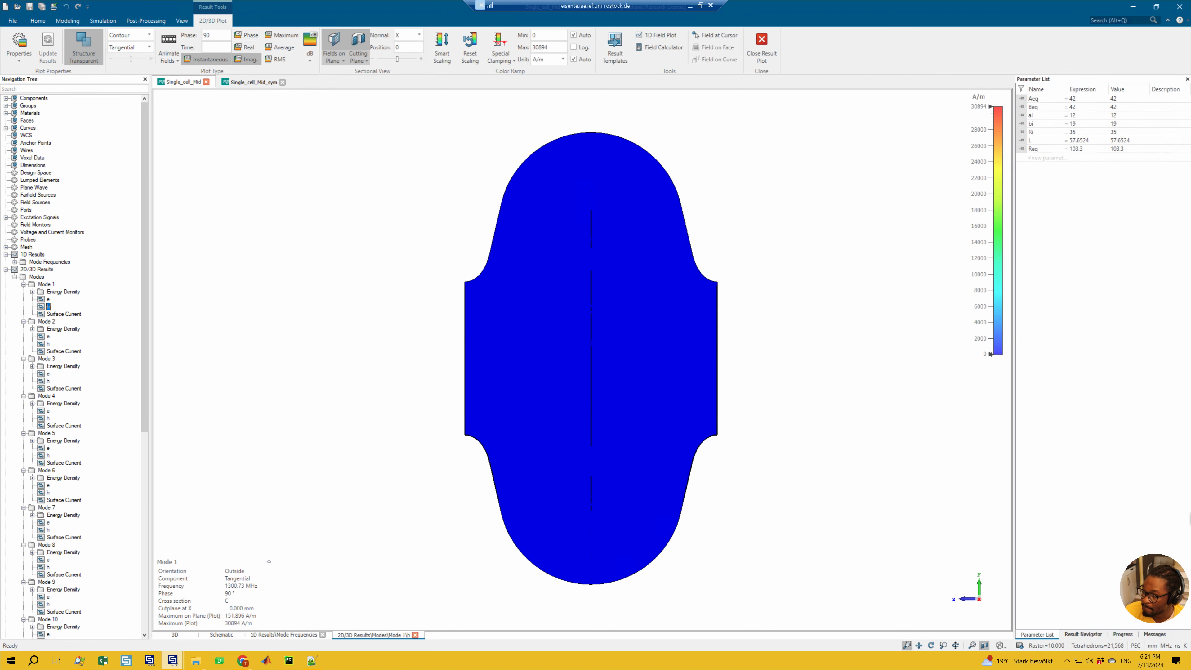
- Switch to an empty Notepad document, place its window over the model, and write the heading "Monopole modes"
drag(1190, 165, 573, 172)
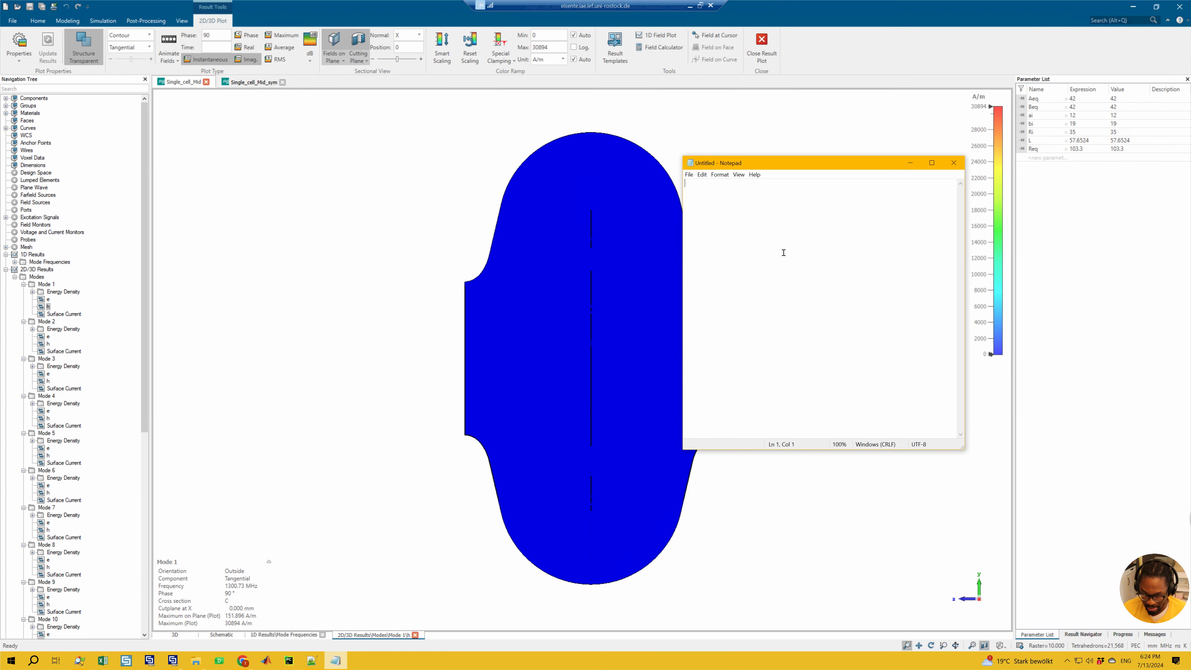
text(Monopole modes)
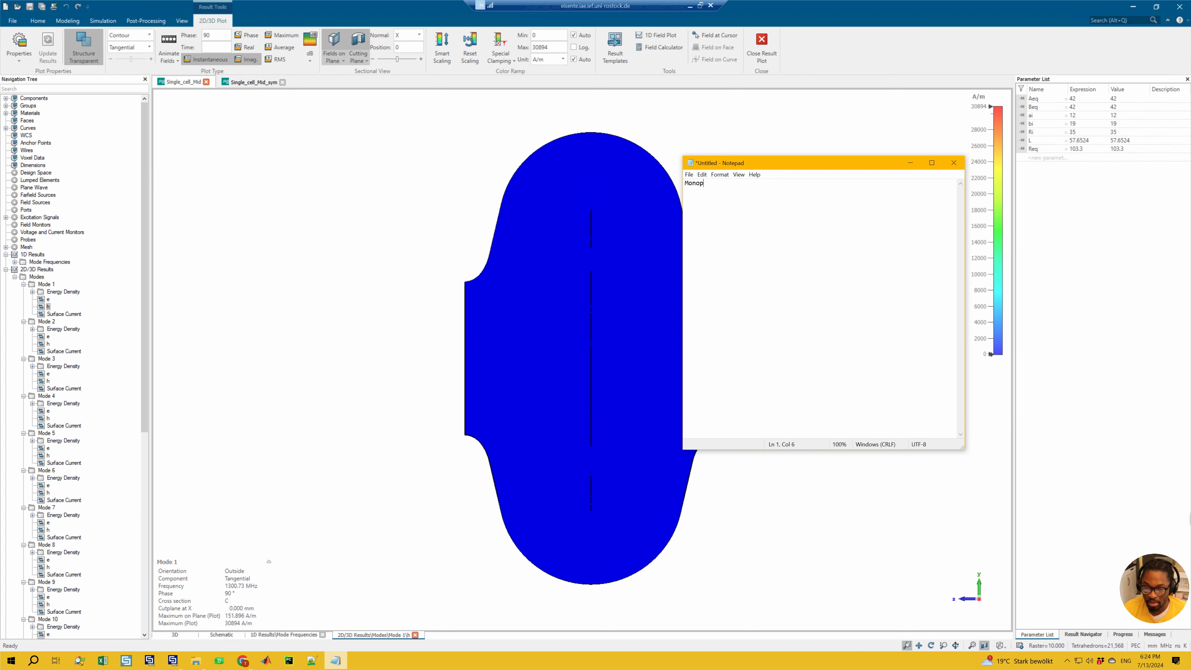
key(Return)
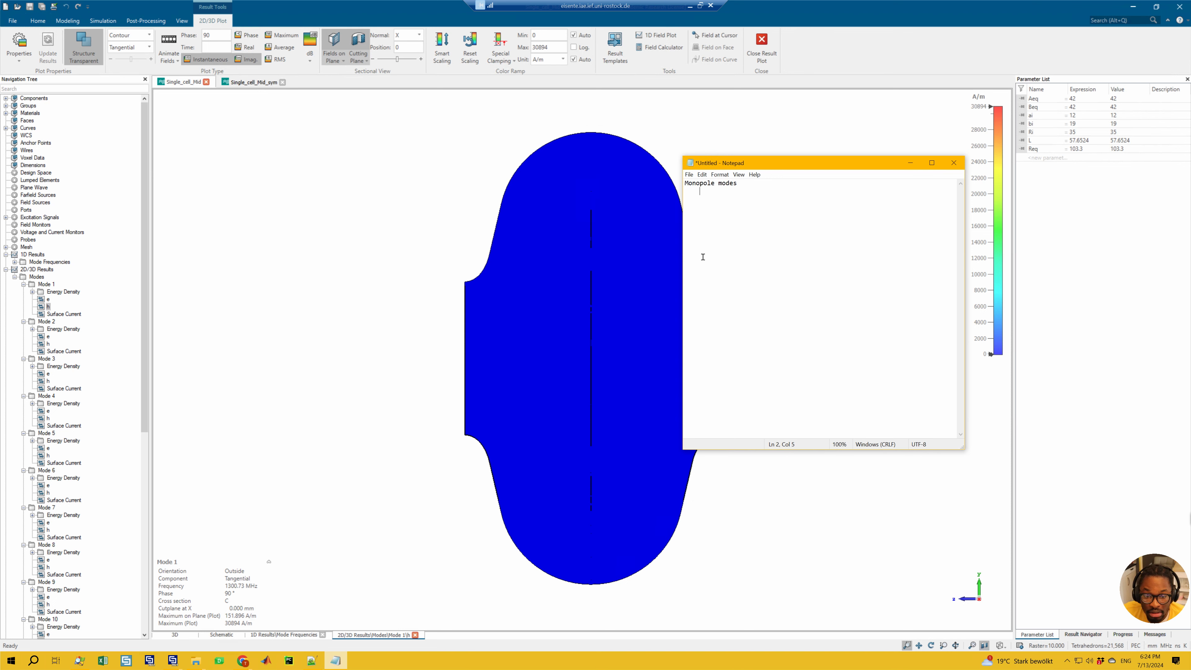
- Add the indented line "YZ plane - Ht = 0" under the heading, and minimize the note to uncover the field plot
text(Y)
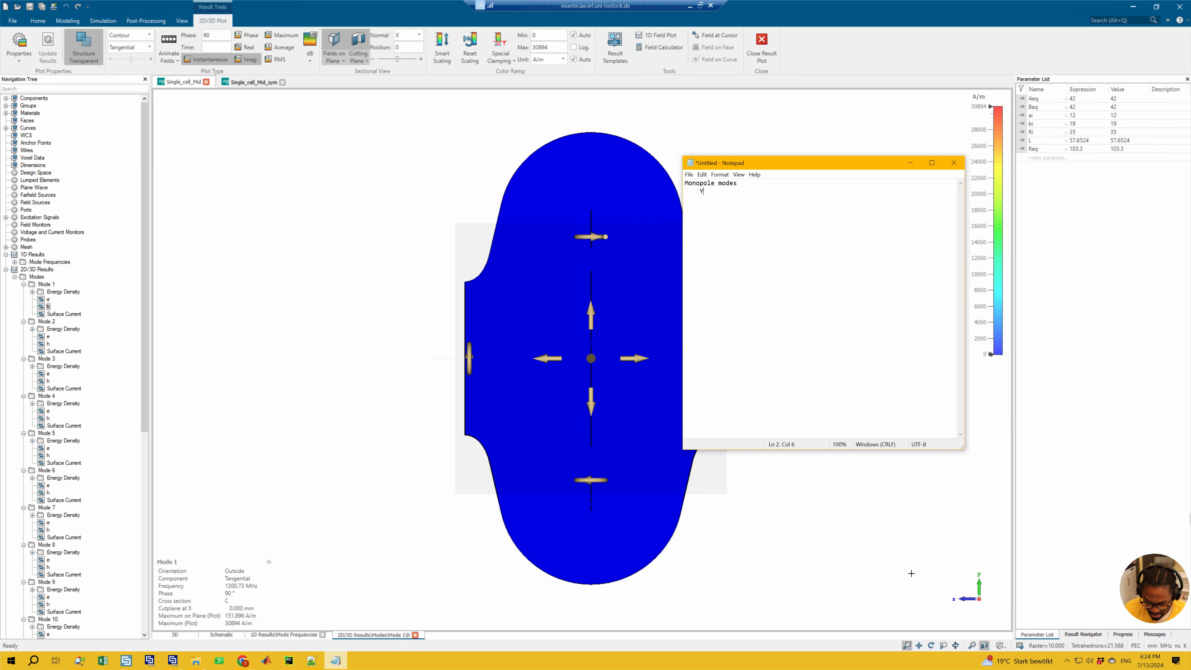
text(Z plane )
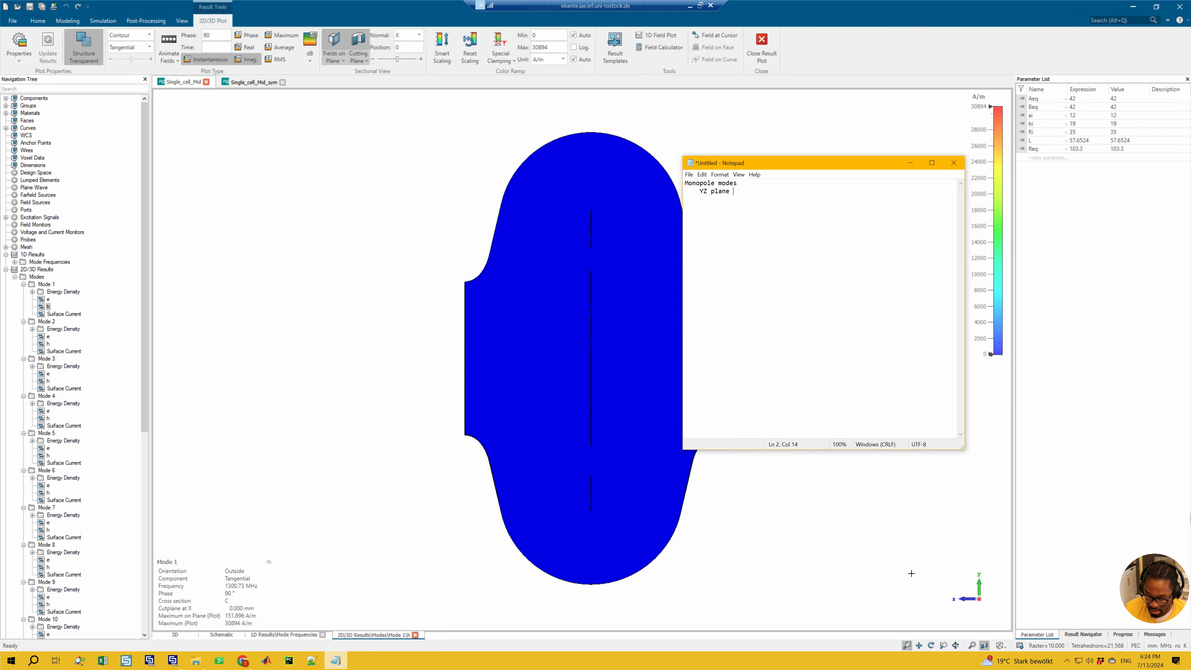
text(- Ht -=)
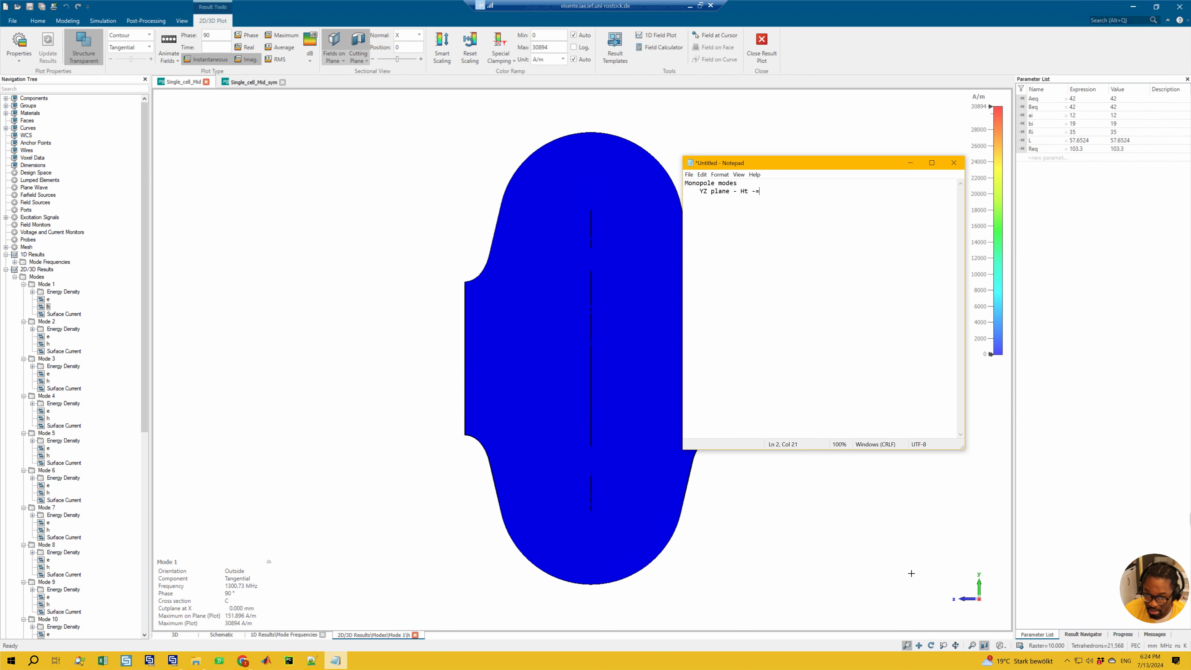
key(BackSpace)
key(BackSpace)
text(= 0)
key(Return)
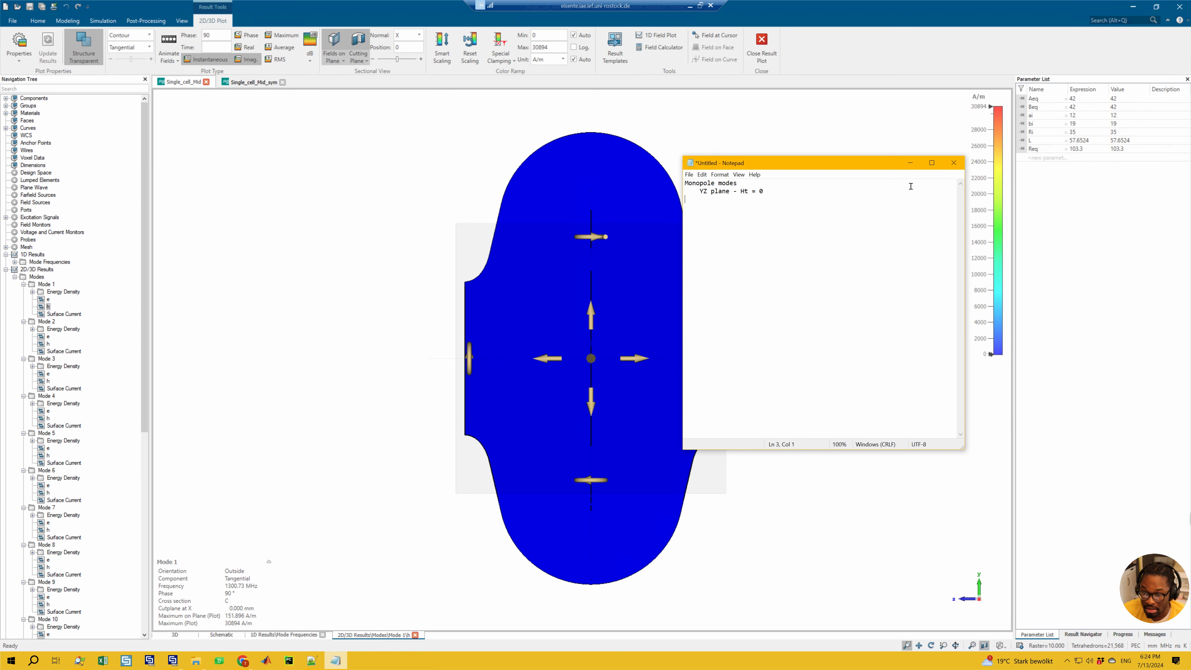
click(910, 163)
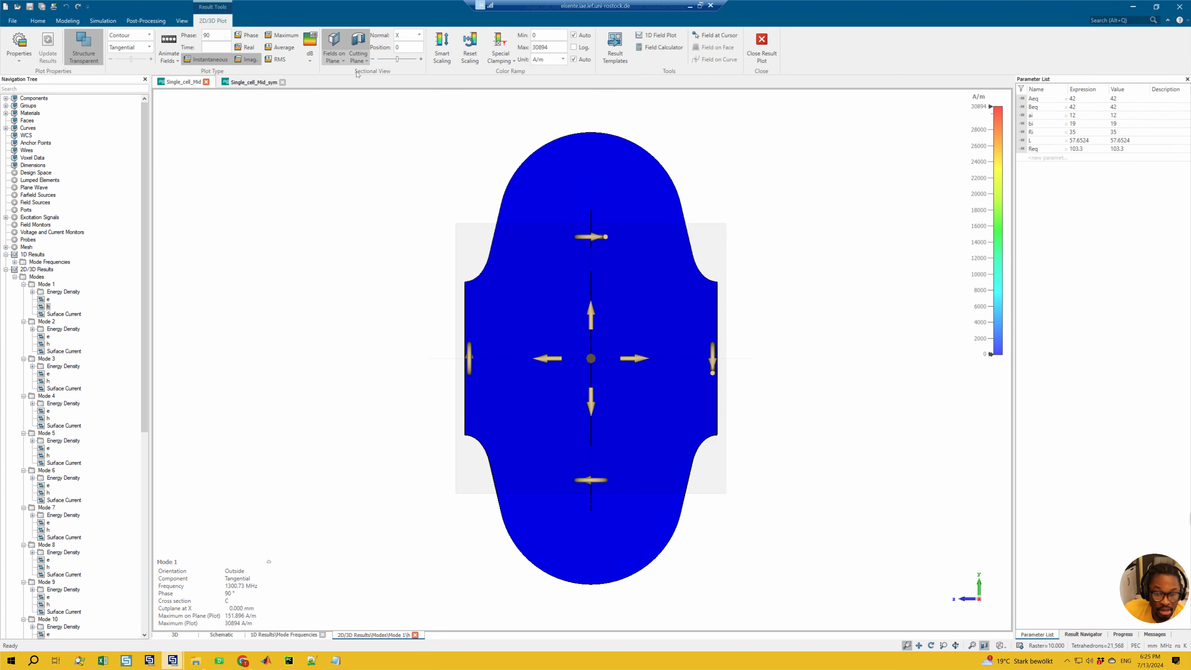
- Set the cutting plane normal to Y, view the section face-on, and compare the tangential electric and magnetic fields of Mode 1
click(405, 35)
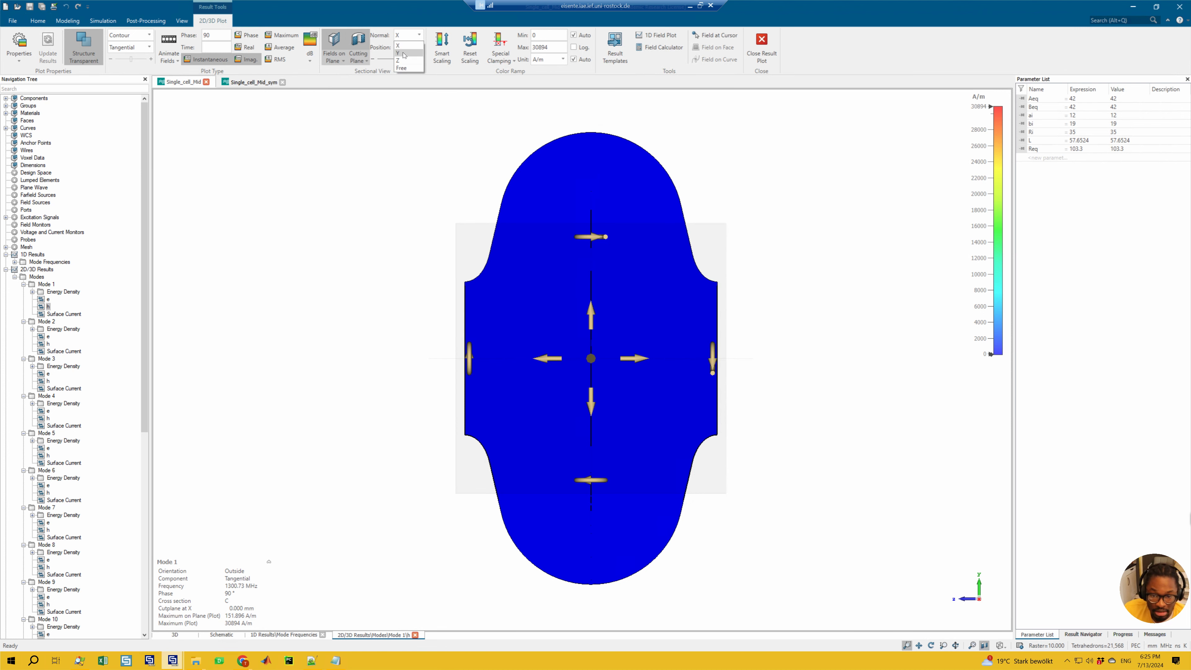
click(404, 55)
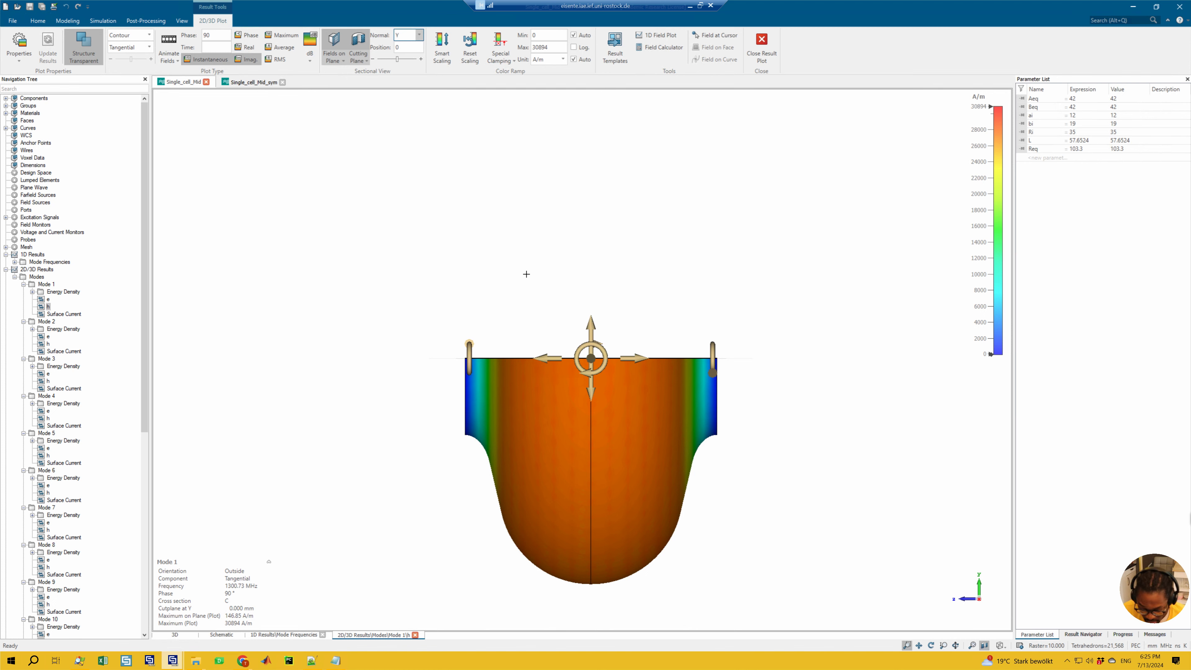
key(8)
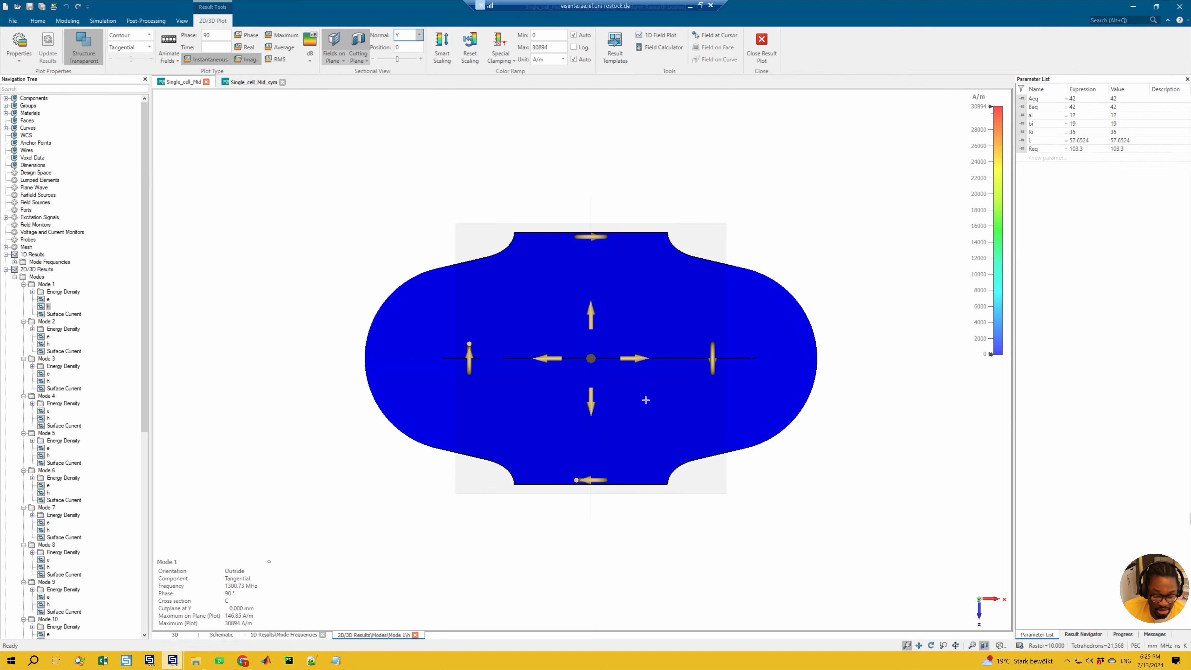
click(47, 299)
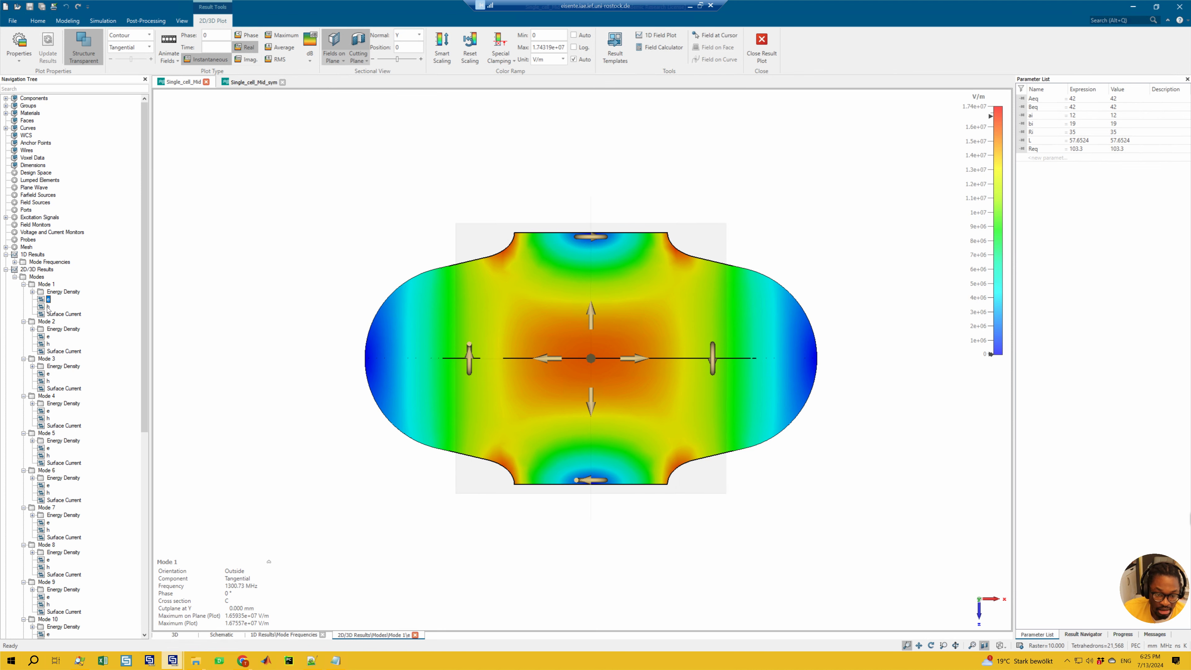
click(47, 306)
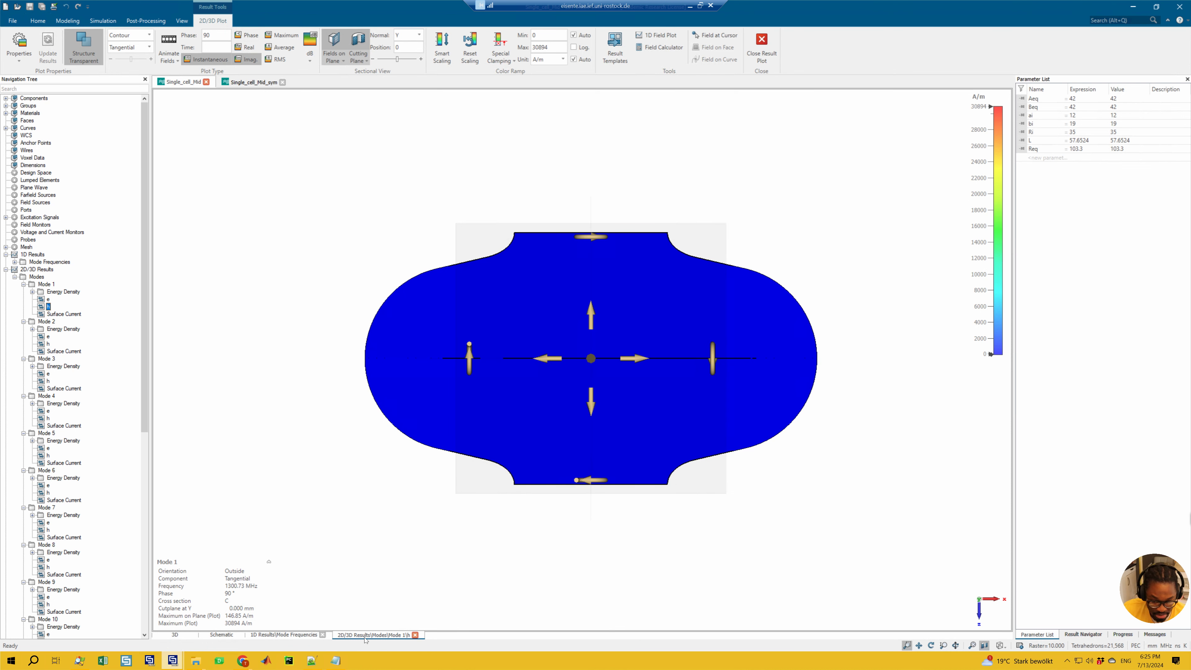
- Add the line "XZ plane - Ht = 0" to the Notepad note, and return to the field plot in CST Studio Suite
click(335, 660)
click(779, 197)
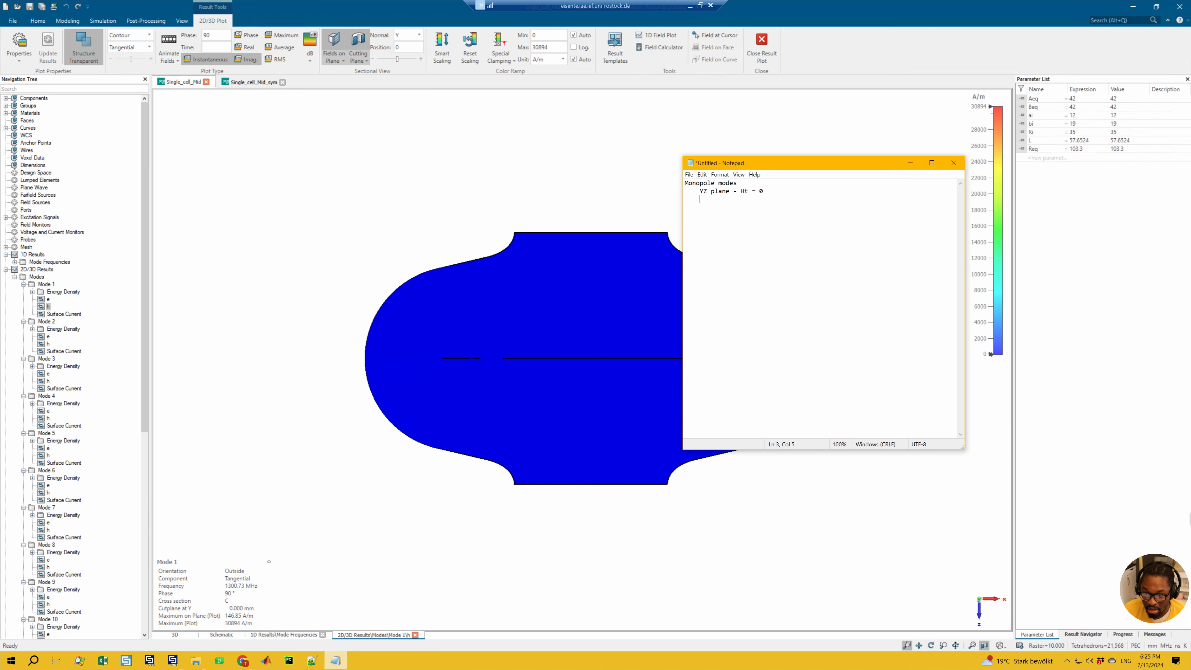
text(XZ pla)
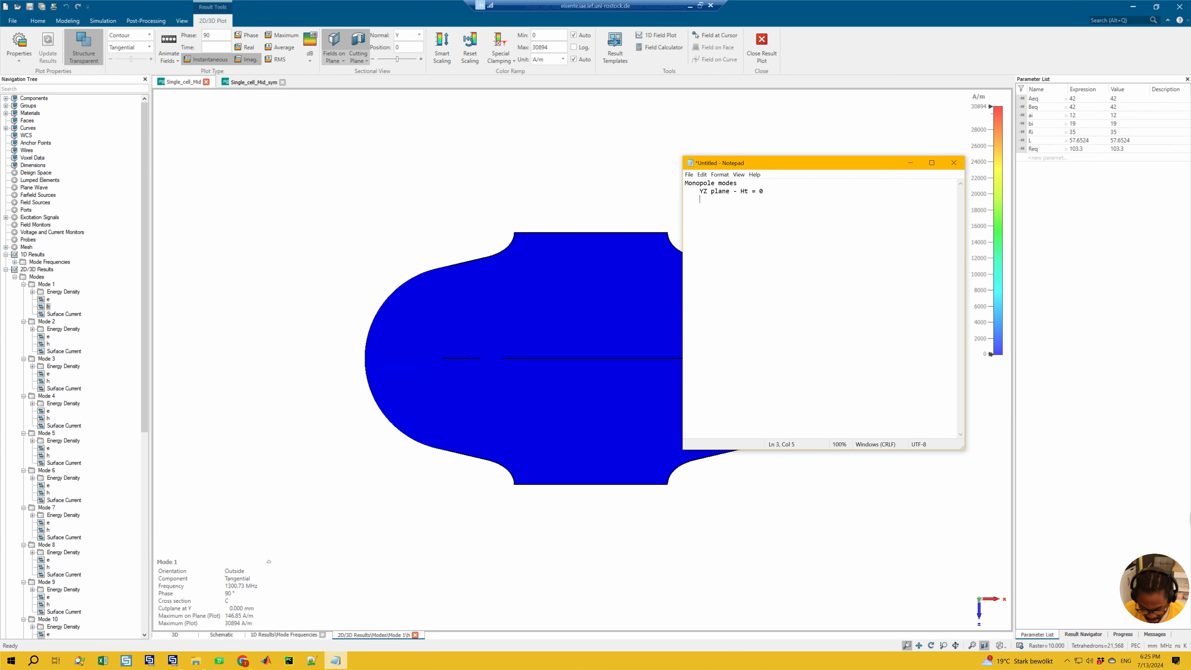
text(ne )
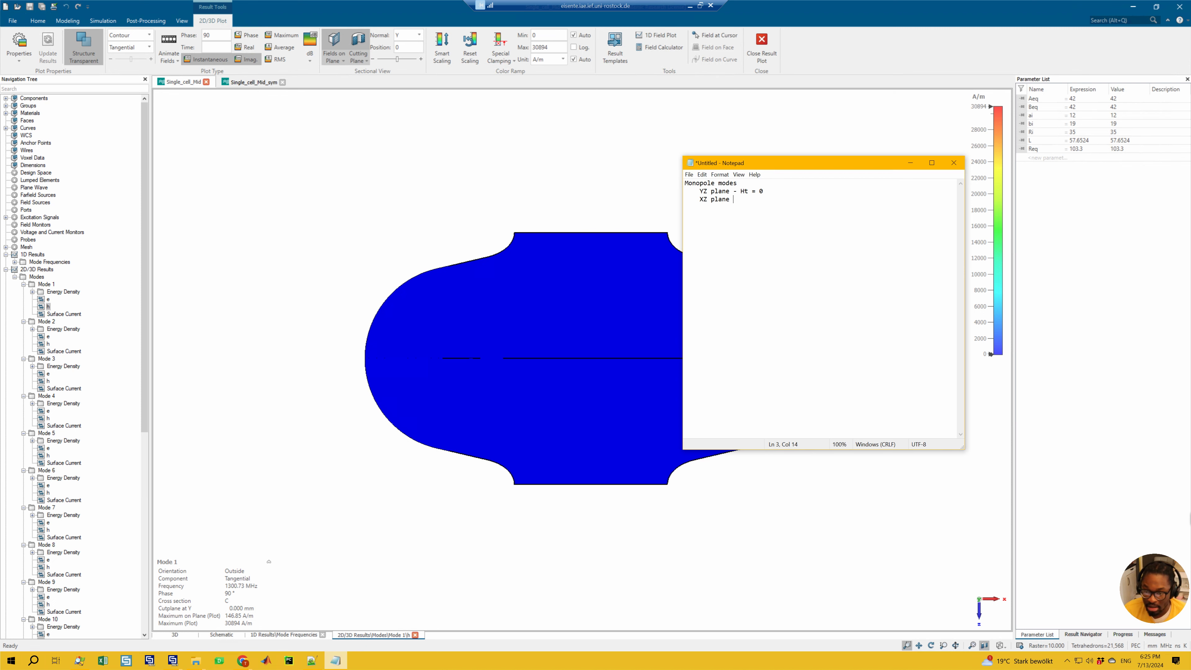
text(- H)
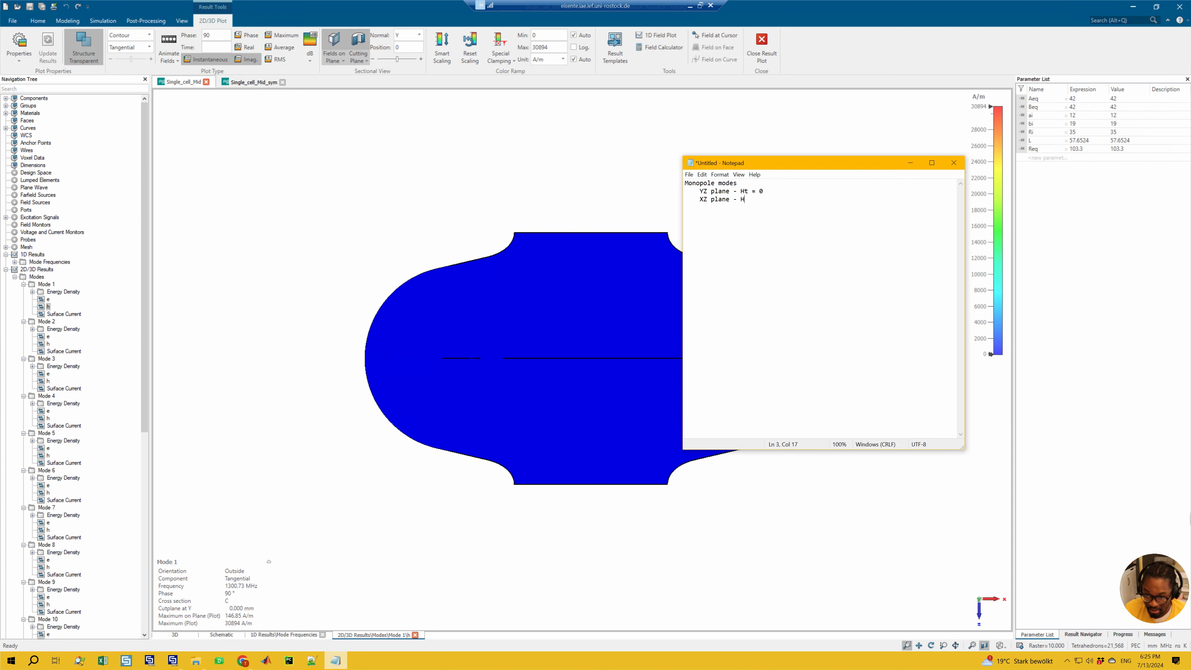
text(t = 0)
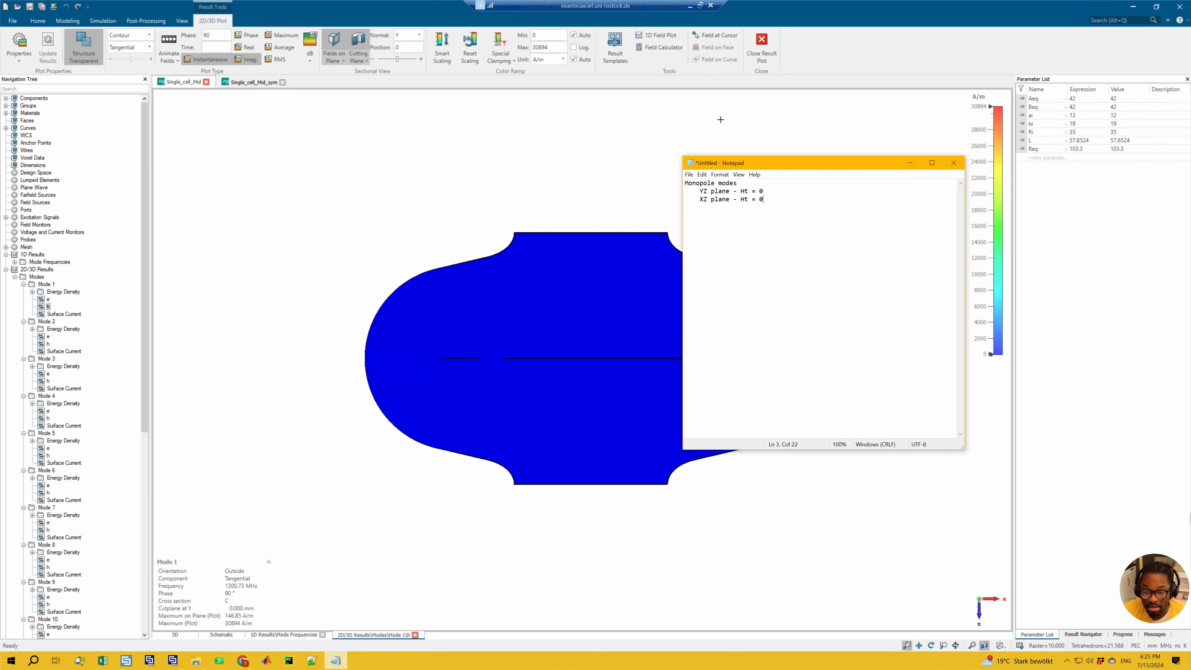
click(638, 200)
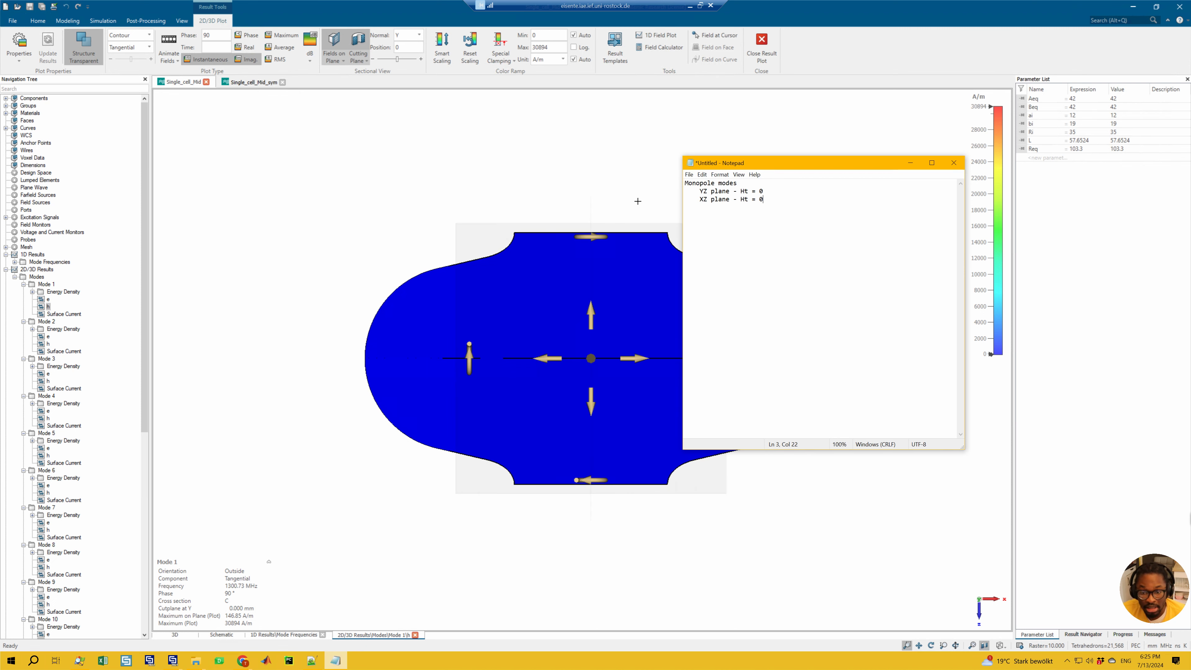
- Set the cutting plane normal to Z, view the section face-on, and switch from the magnetic to the electric field of Mode 1
click(404, 35)
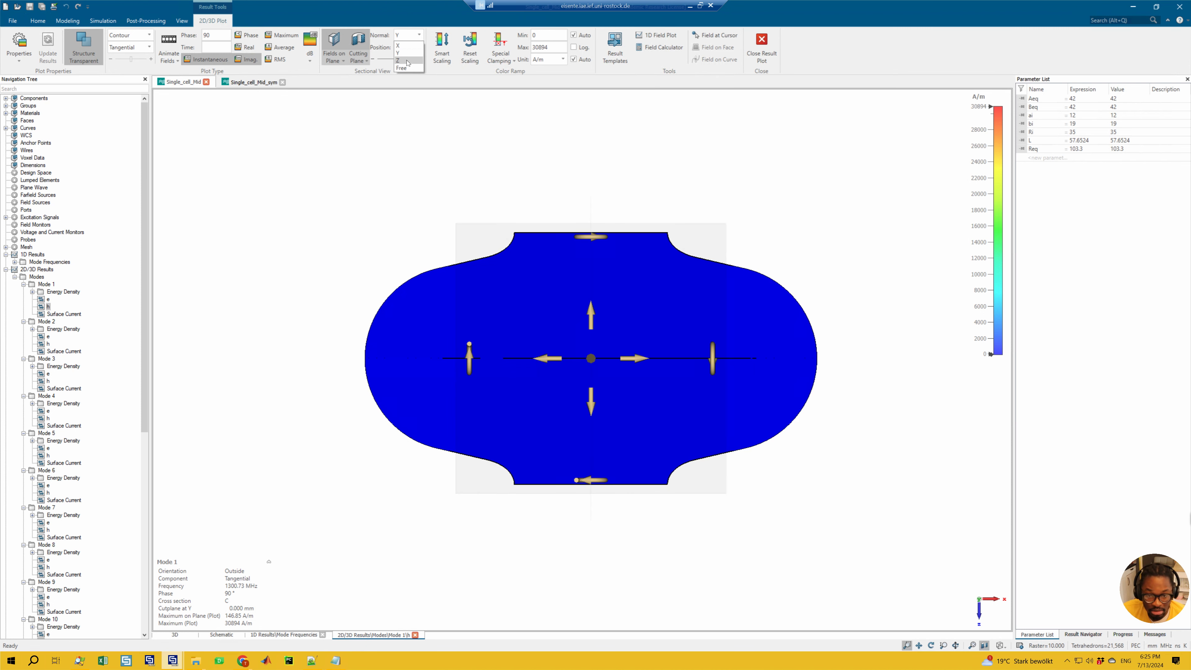
click(399, 60)
key(6)
key(3)
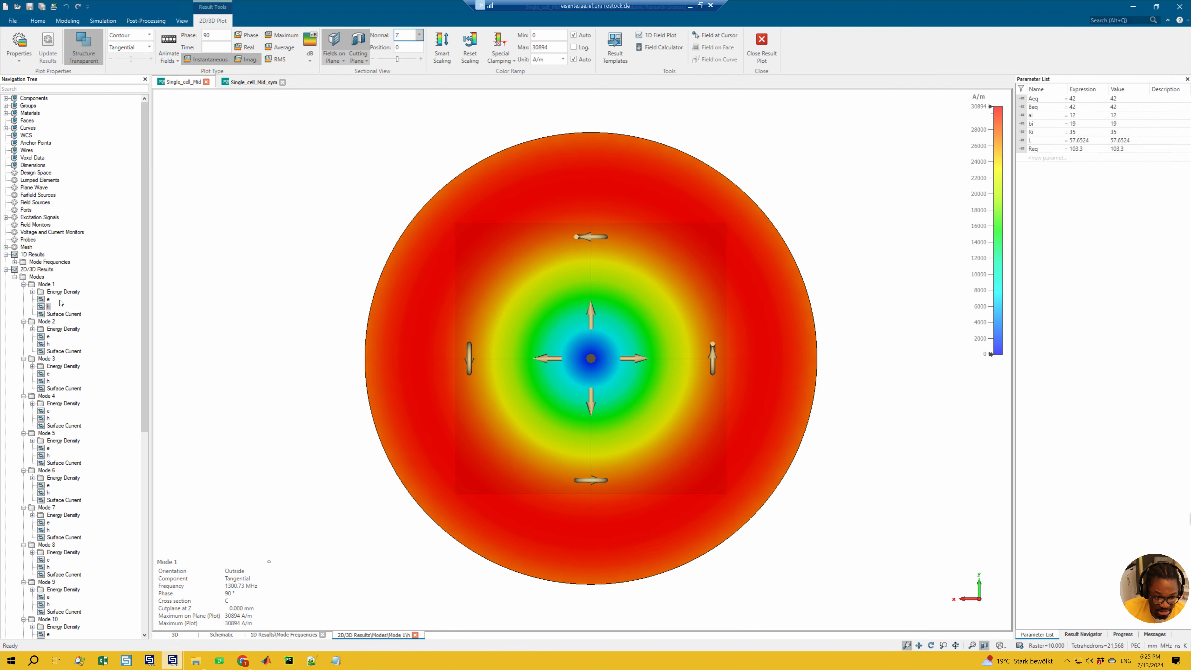
click(48, 299)
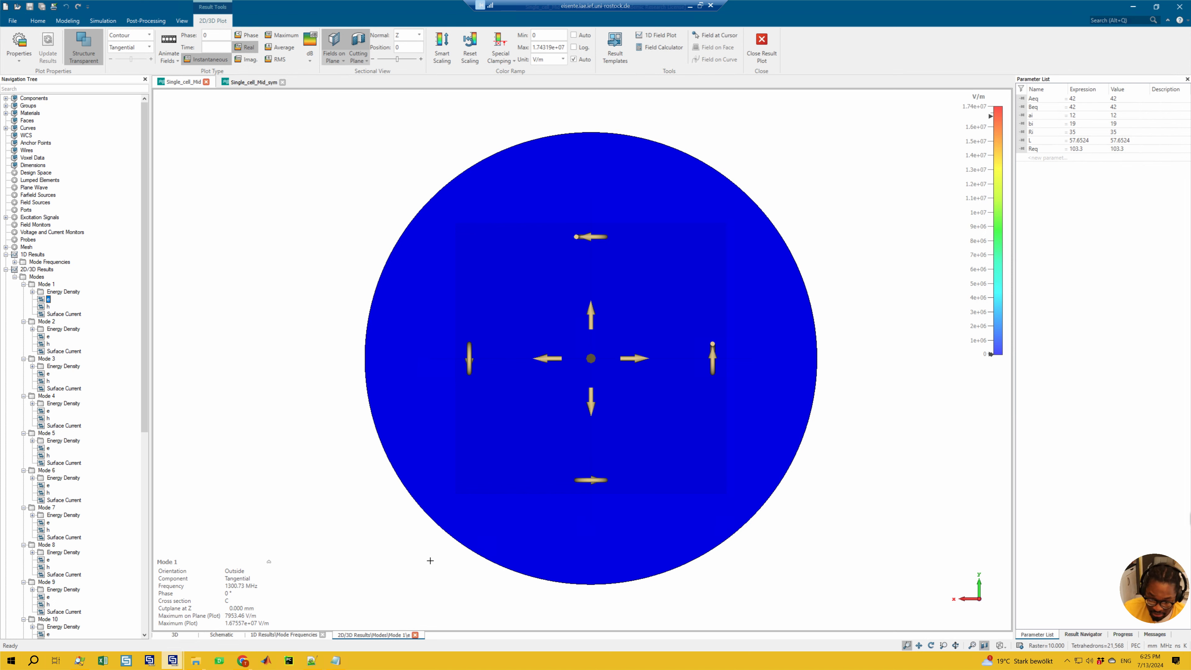
- Add the line "XY plane - Et = 0" to the Notepad note, and minimize the note
click(336, 660)
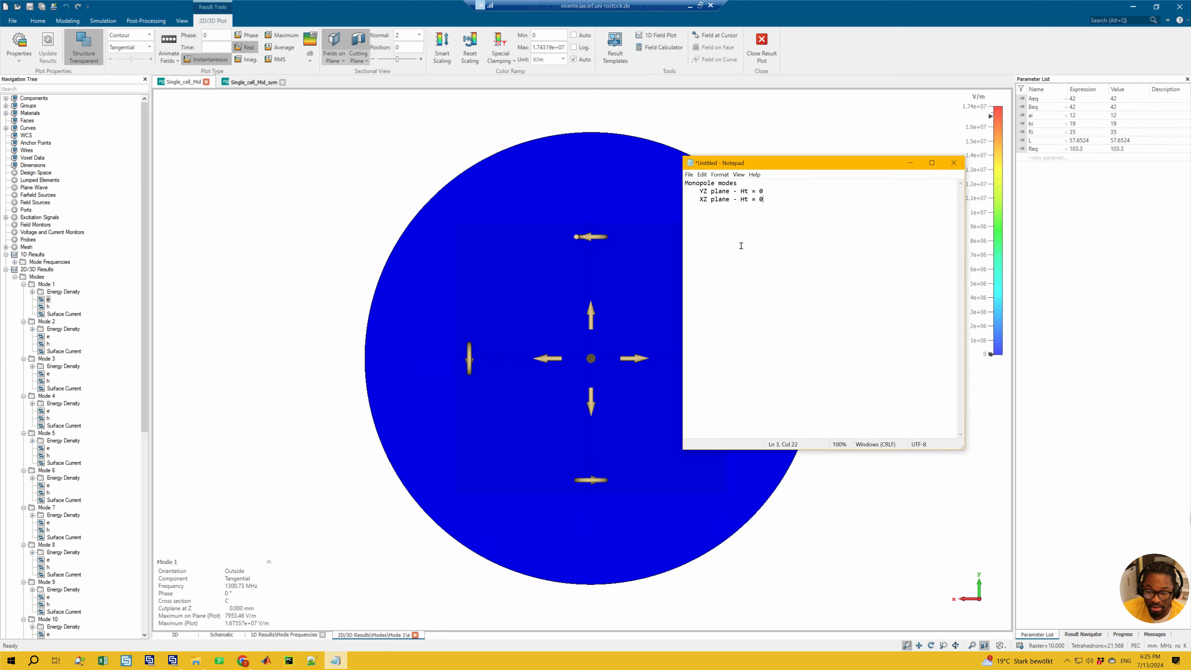
key(Return)
key(Return)
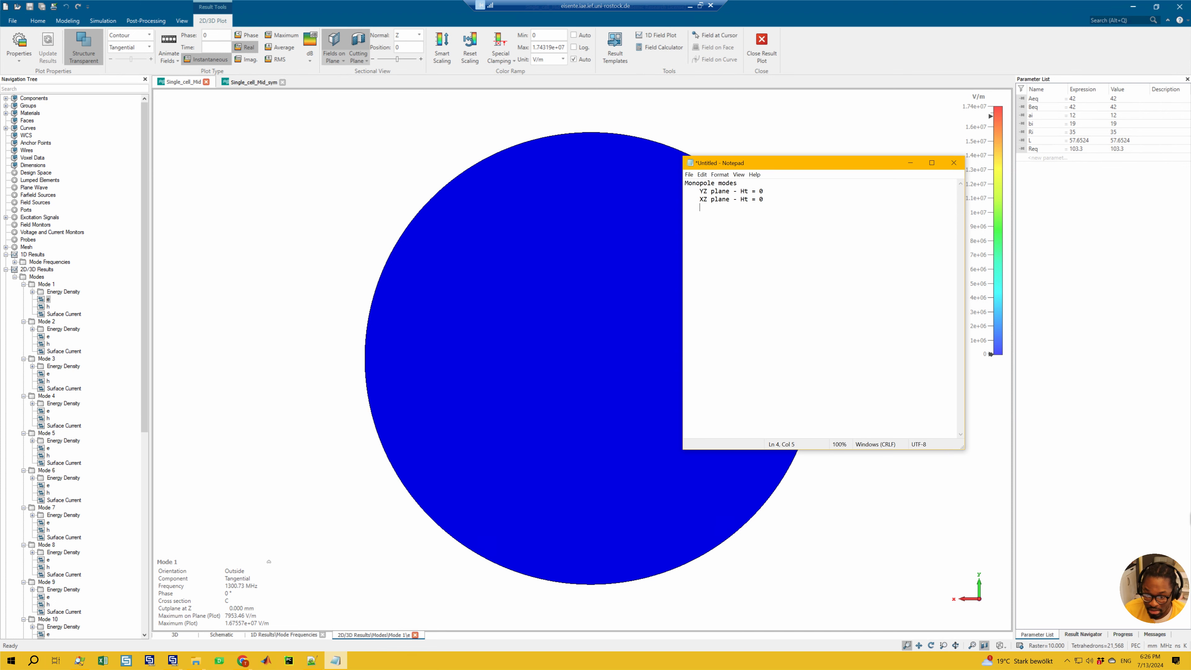
text(XY )
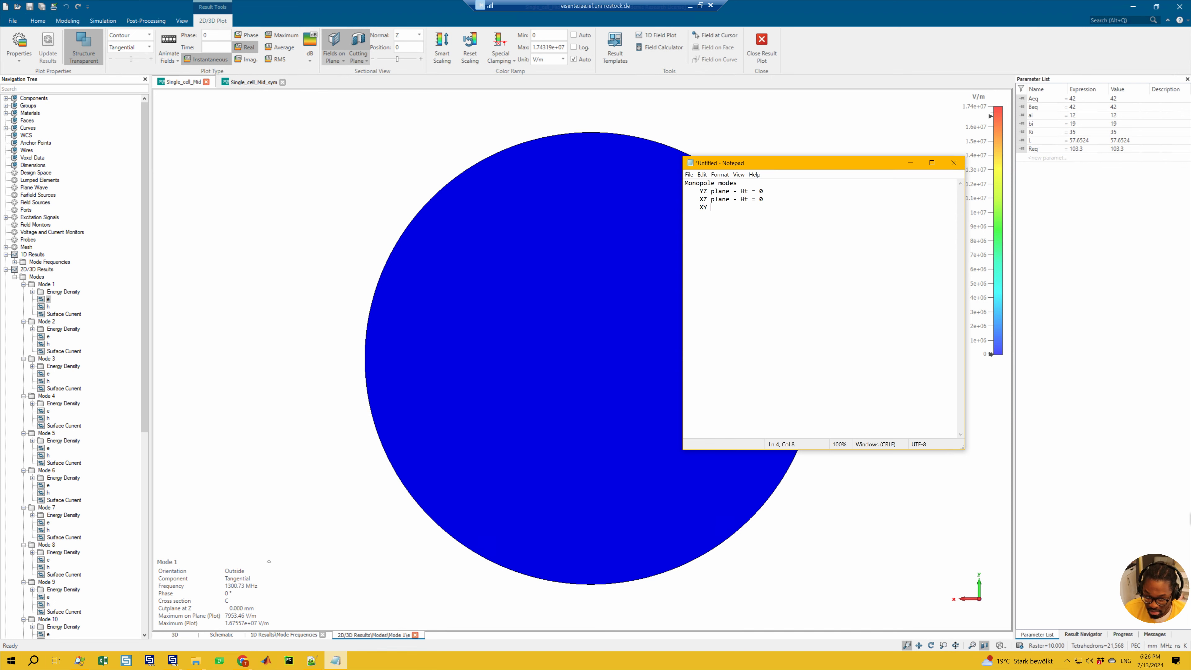
text(plane )
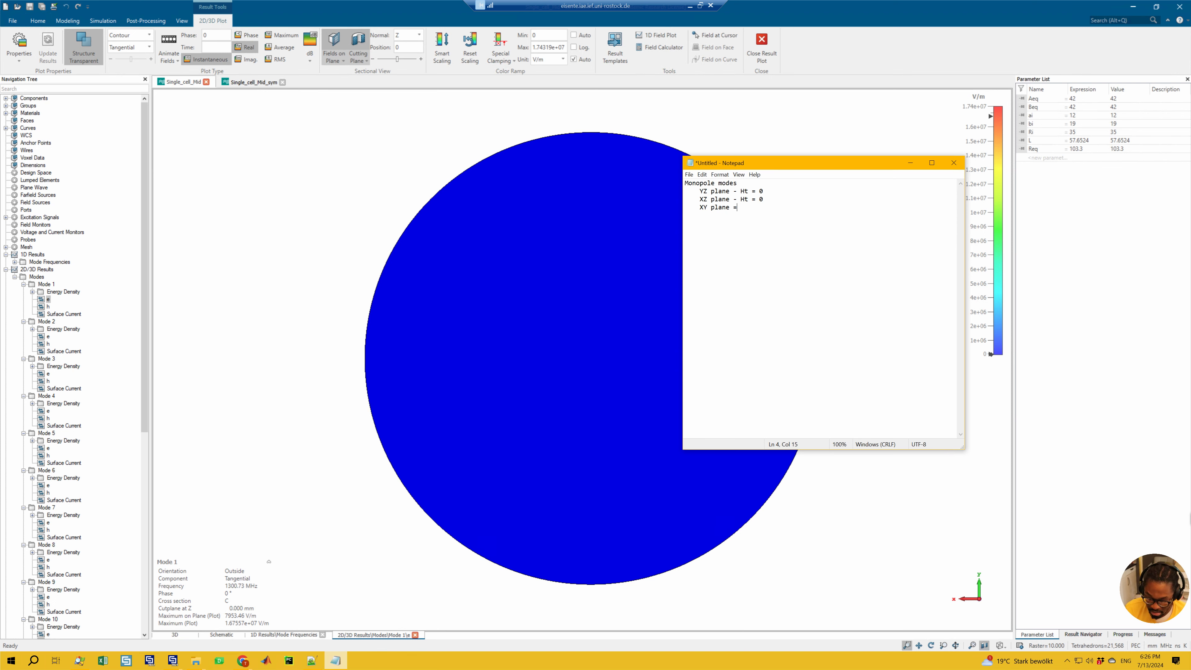
text(- Et = 0)
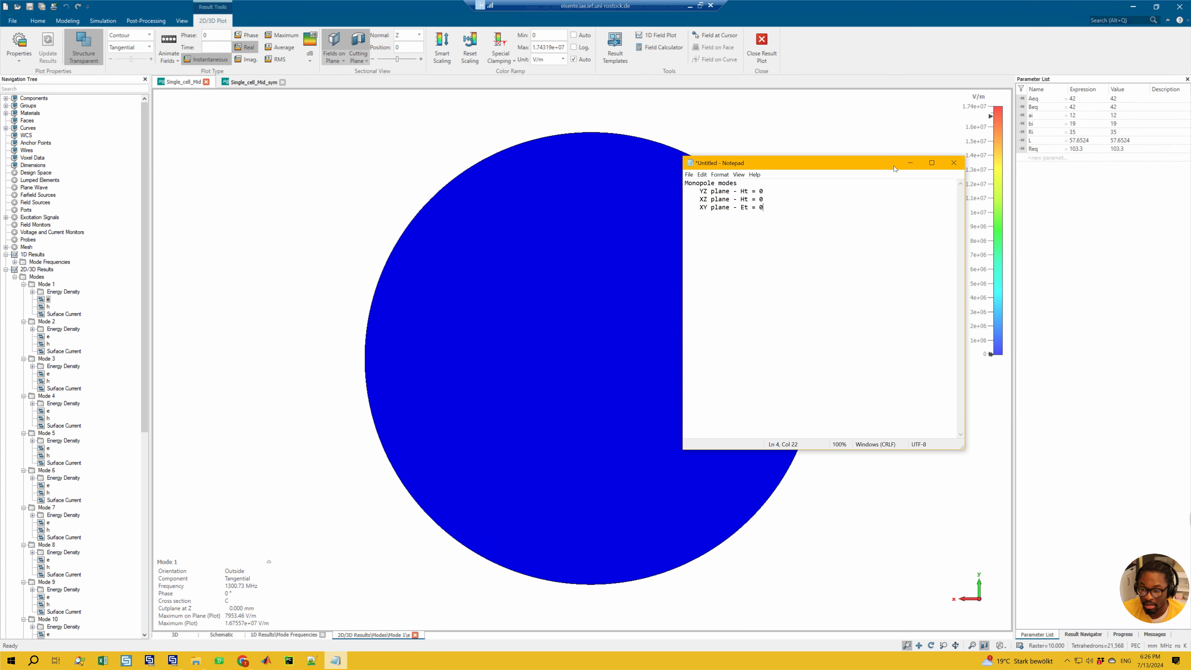
click(911, 162)
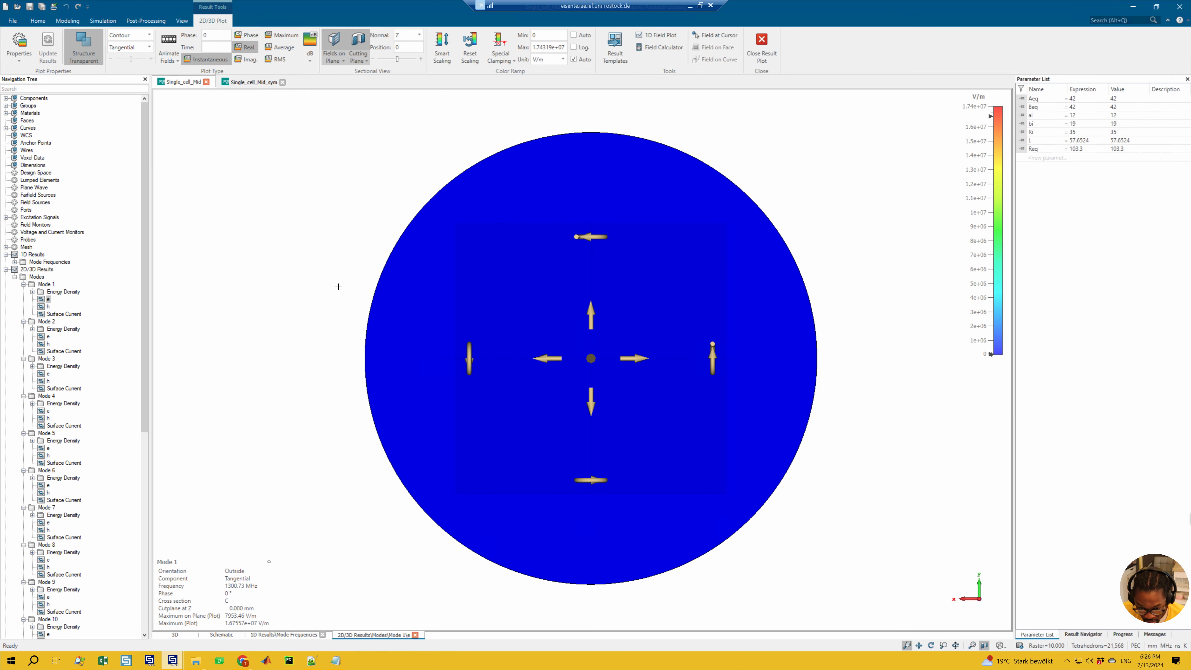
drag(338, 287, 610, 316)
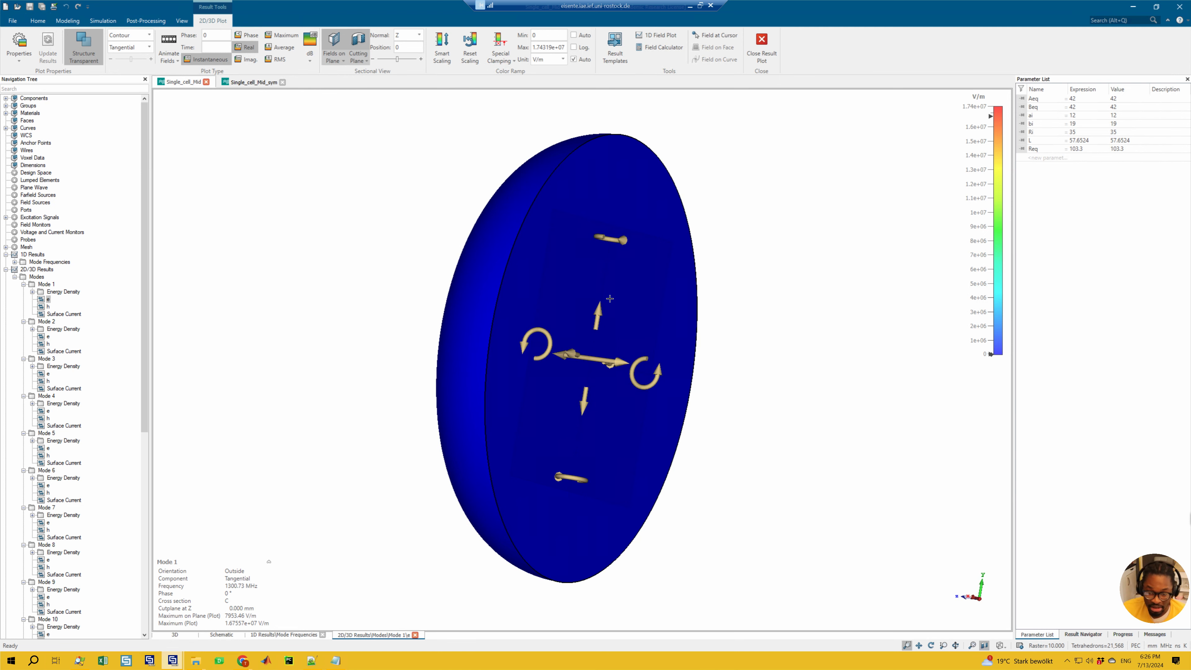
click(335, 660)
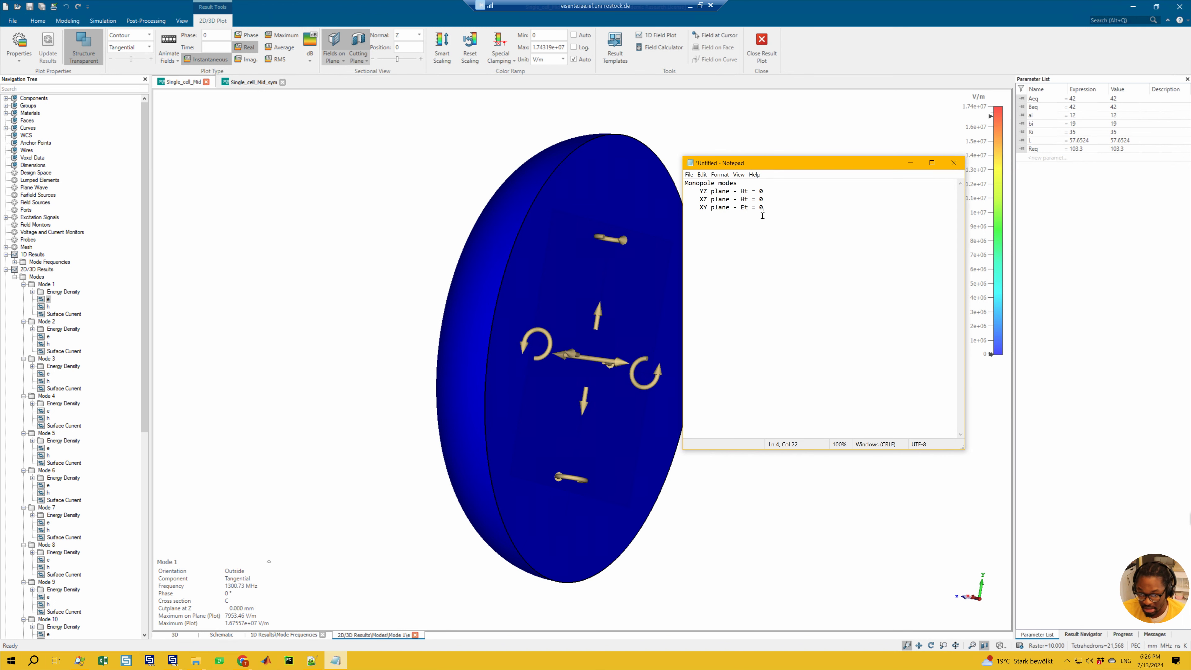
click(909, 163)
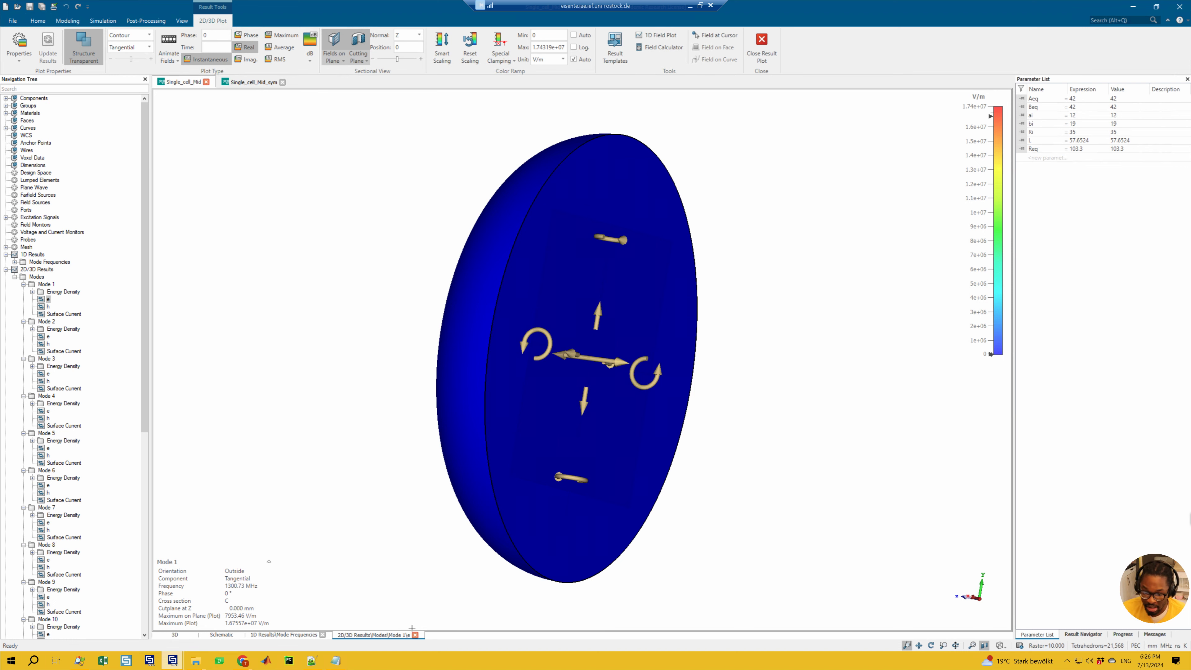
- Reopen the Notepad note and append "(TM010 and all TM0n0)" to the XY plane line
click(339, 664)
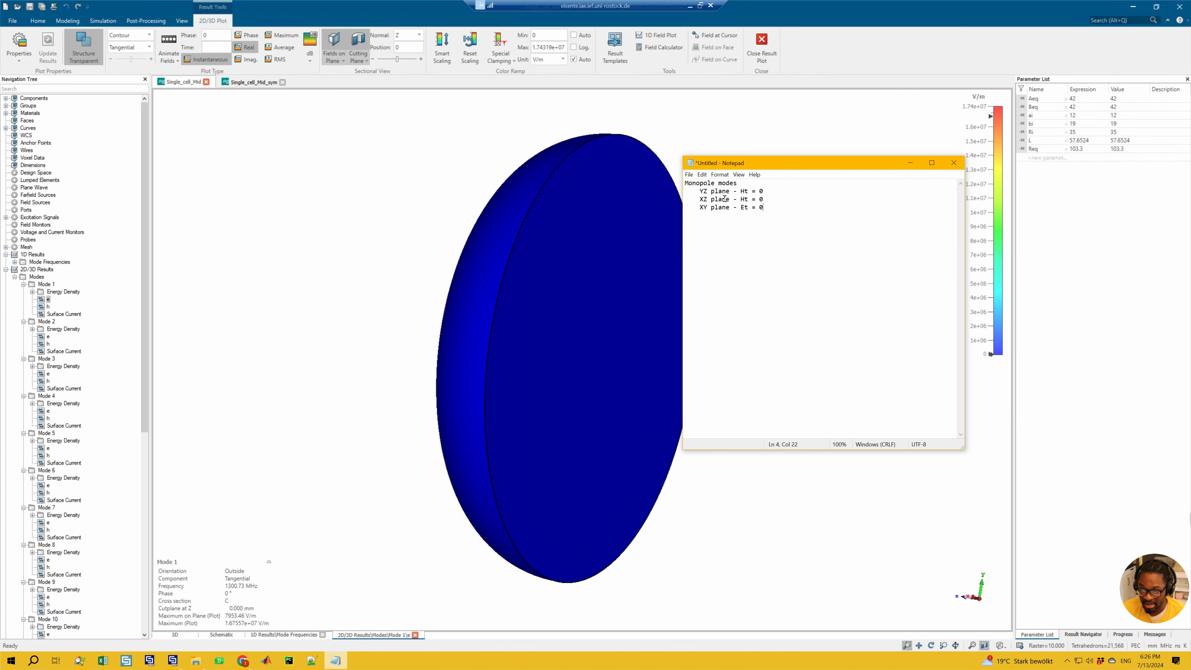
drag(725, 199, 696, 183)
click(711, 200)
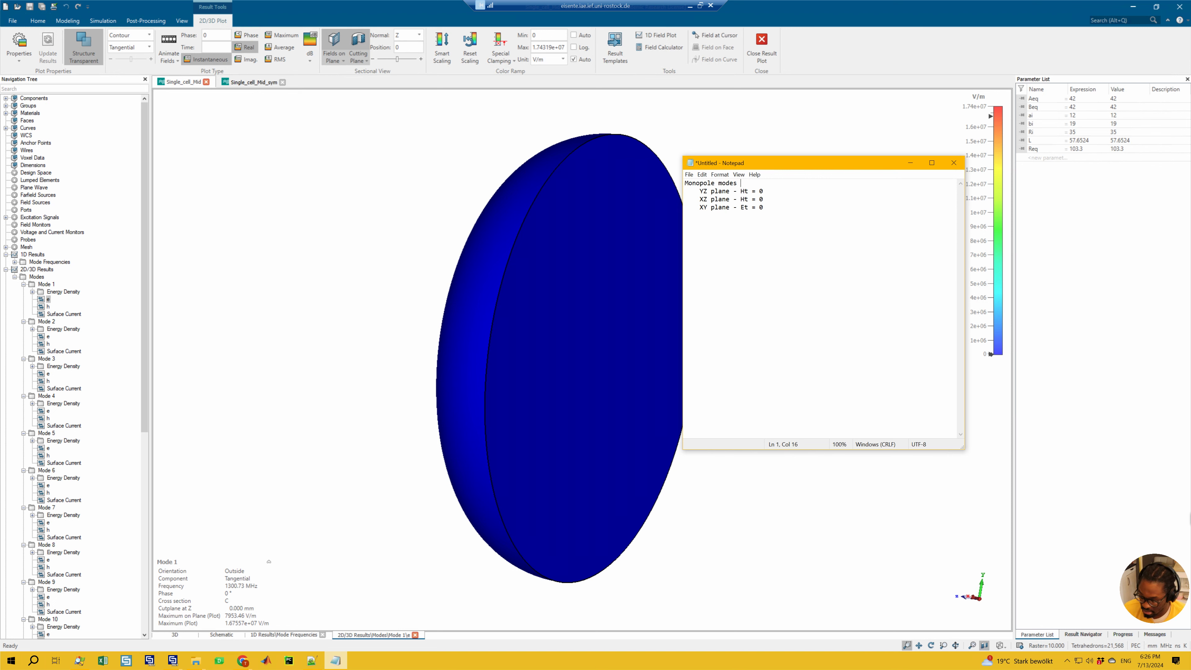
click(777, 210)
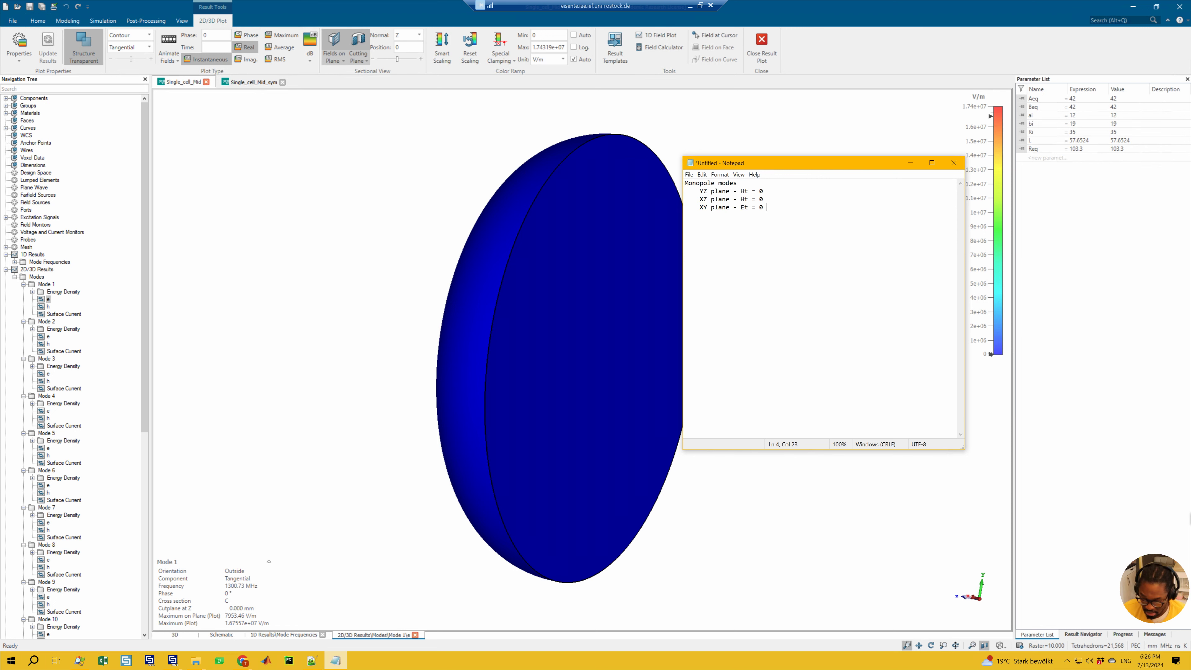
text((TM010)
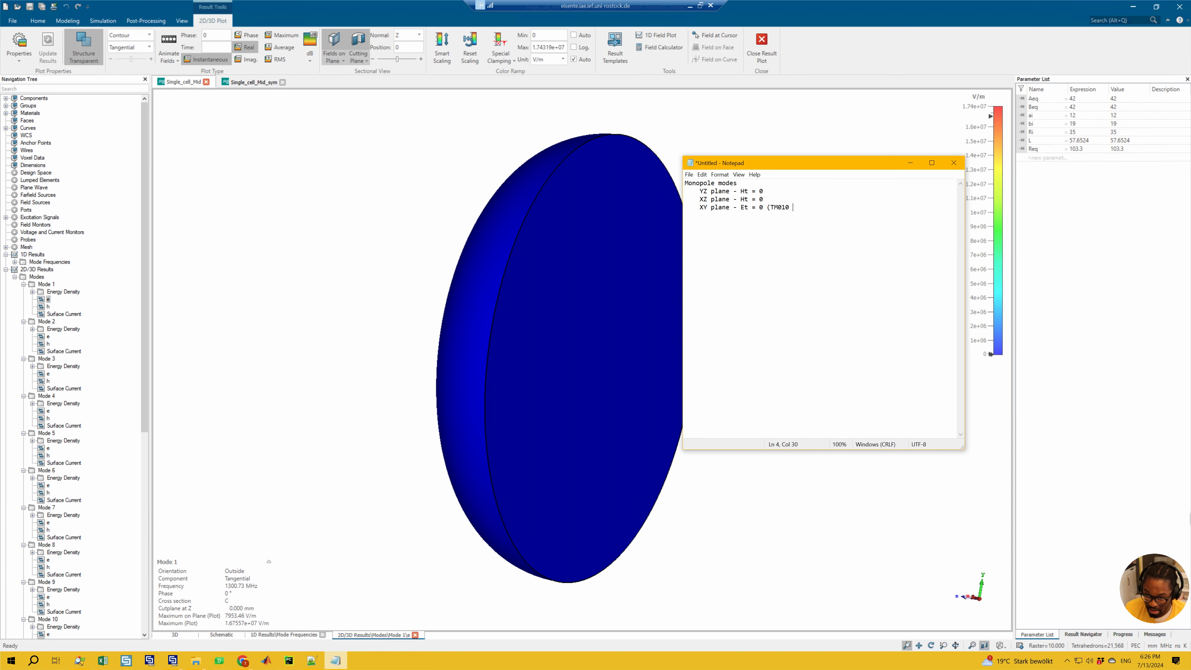
text( and all TM)
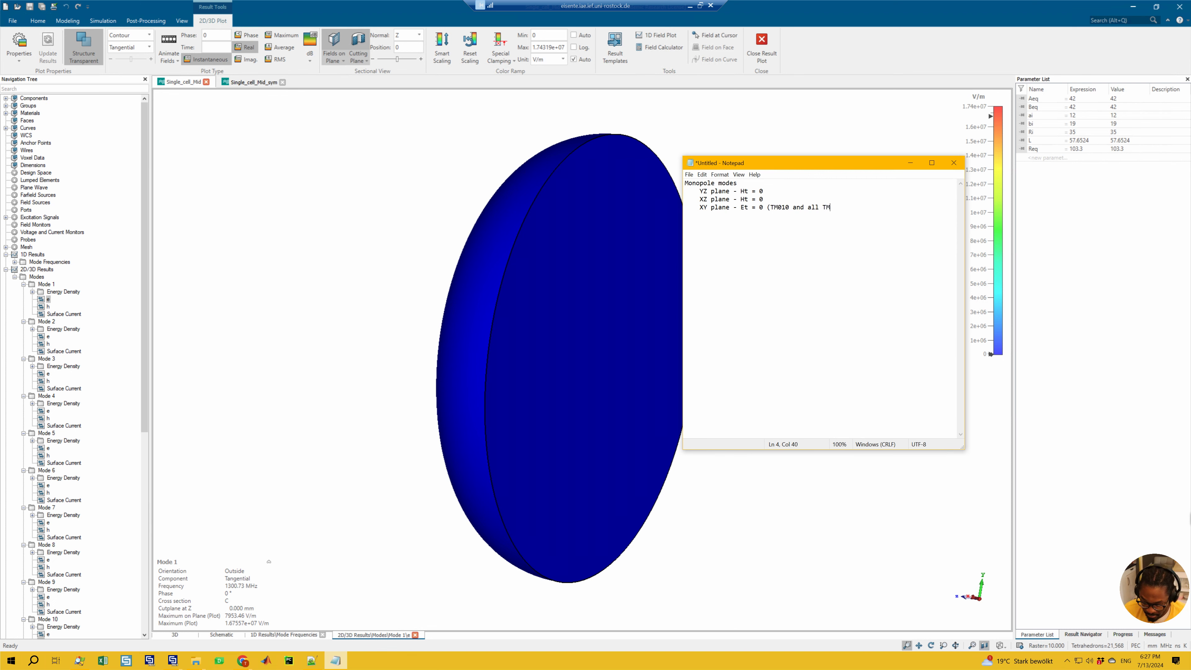
text(0)
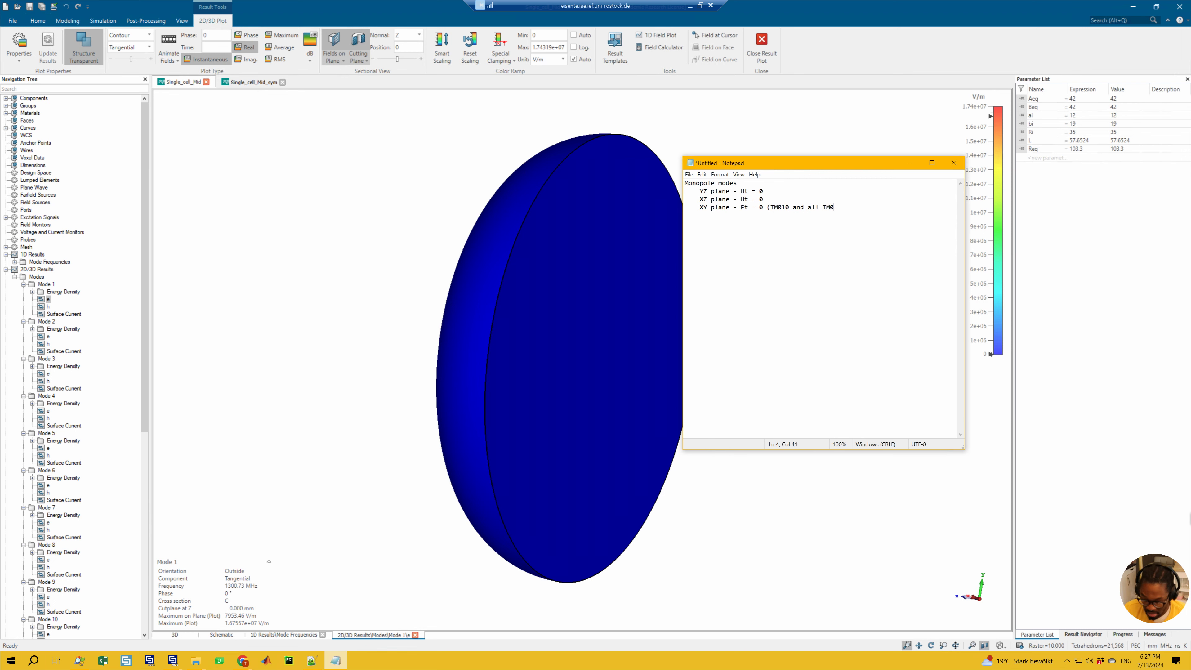
text(n0)
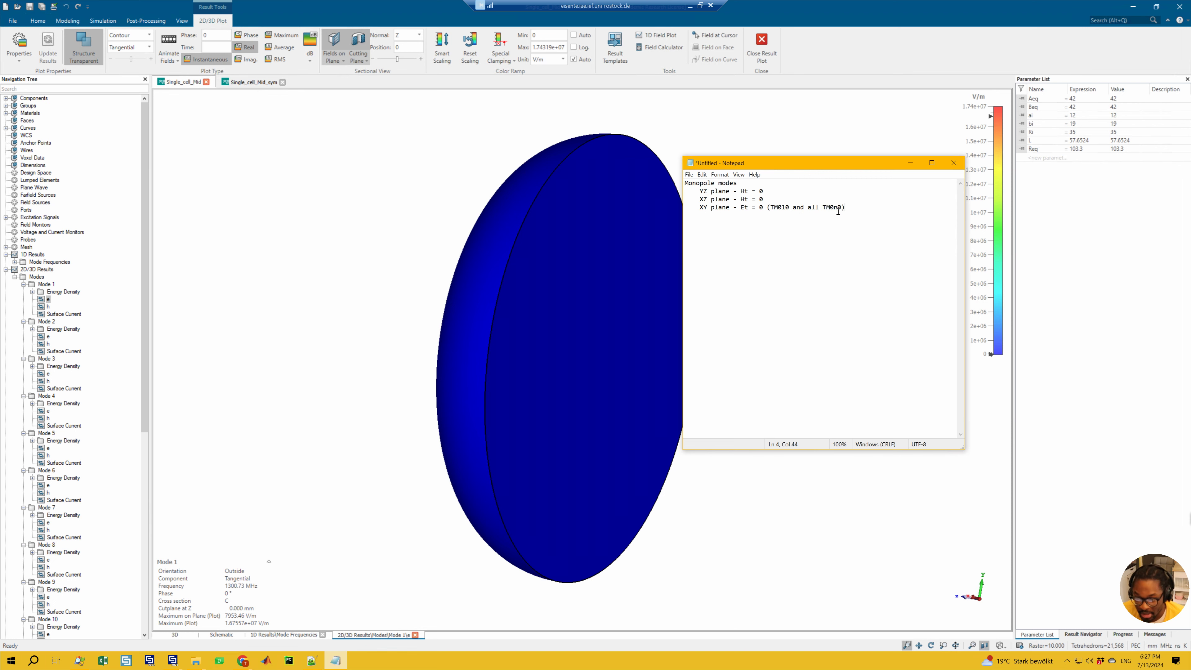
- Highlight the last index of TM0n0 in the note, and minimize the note to return to the field plot in CST Studio Suite
drag(842, 208, 837, 208)
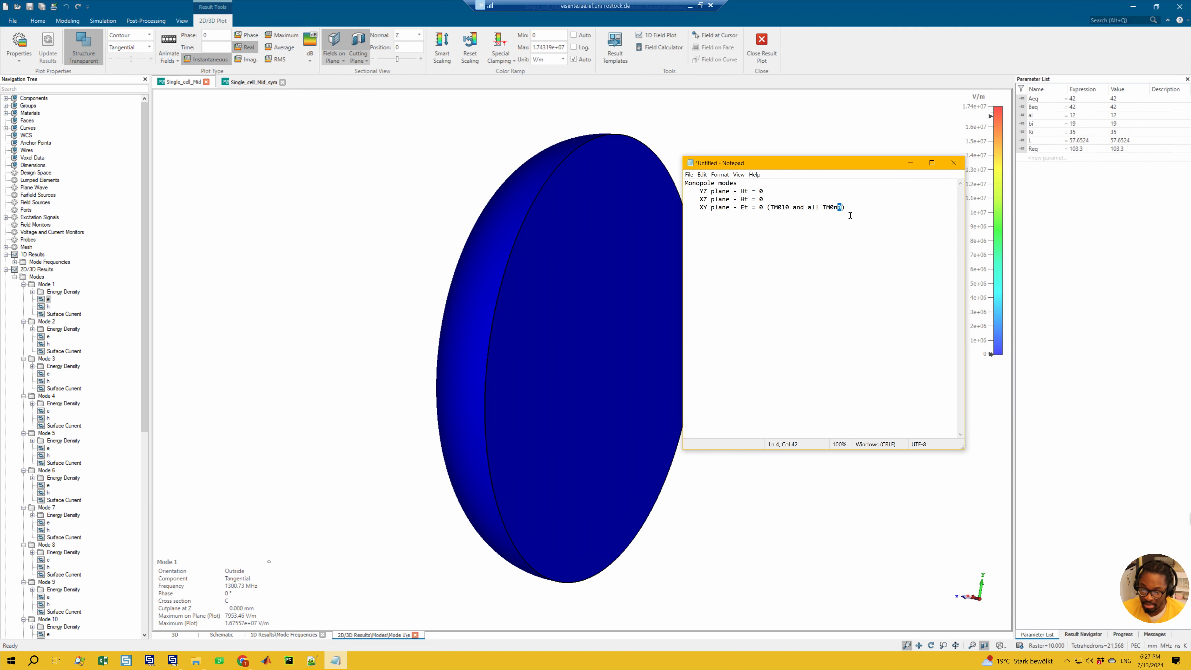
key(End)
key(shift+Up)
key(shift+Up)
click(896, 274)
click(910, 162)
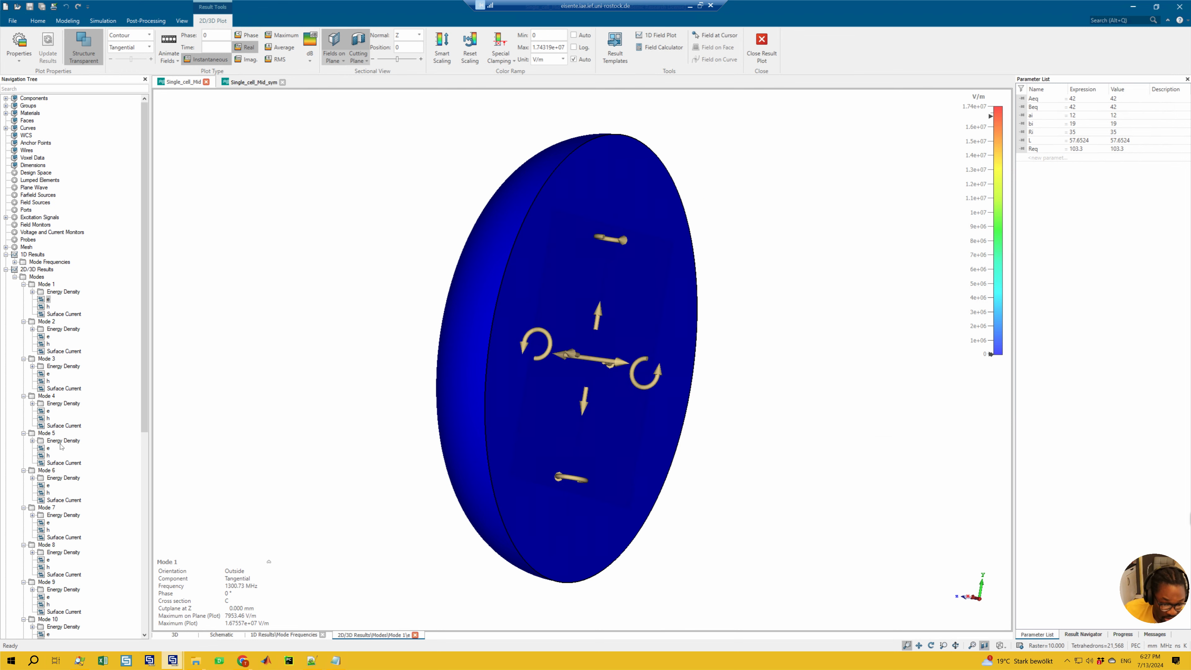
- Compare the tangential electric fields of Modes 6, 7 and 8 on the section normal to Z
click(47, 486)
scroll(45, 497, down, 3)
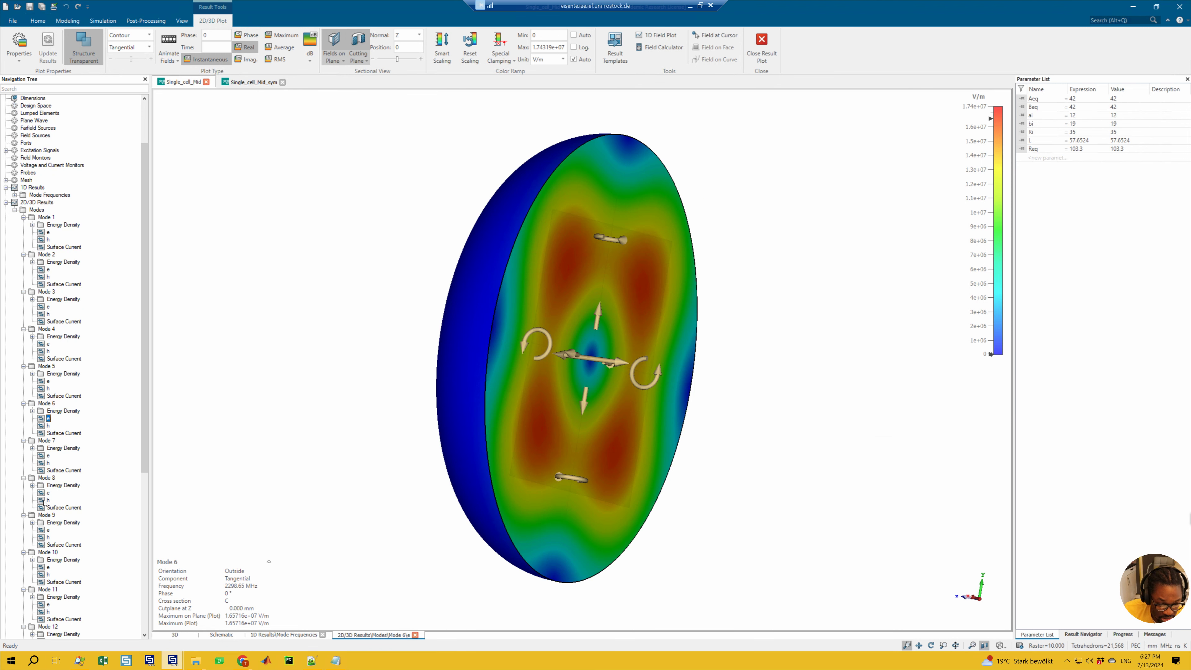
click(47, 455)
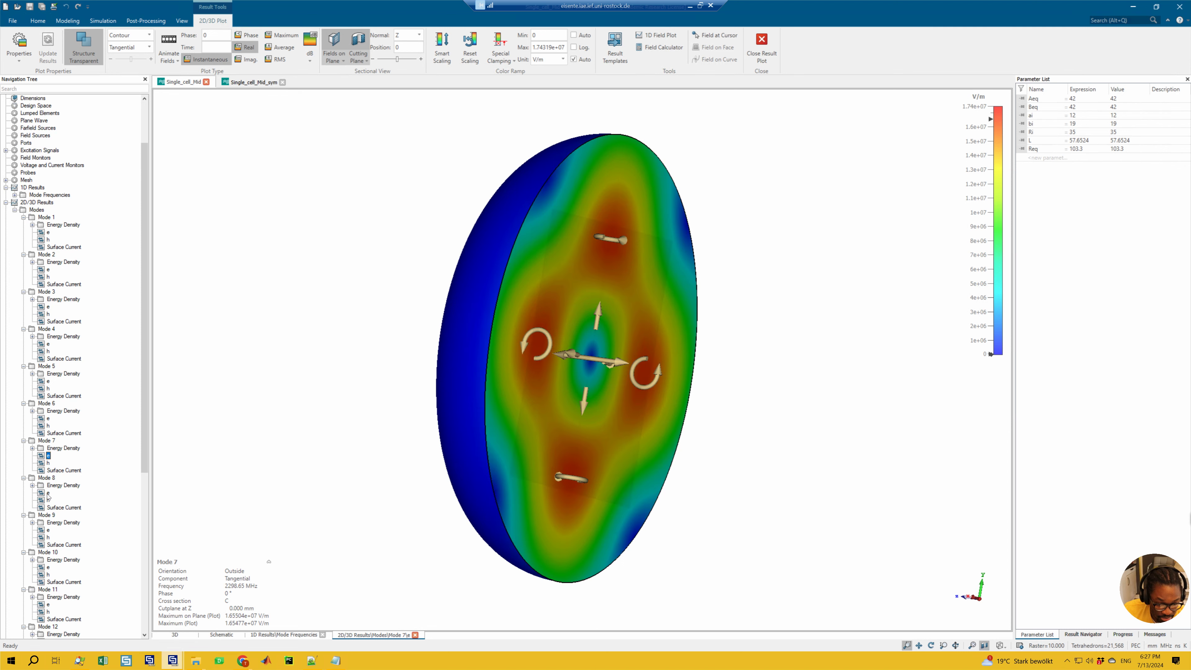
click(48, 493)
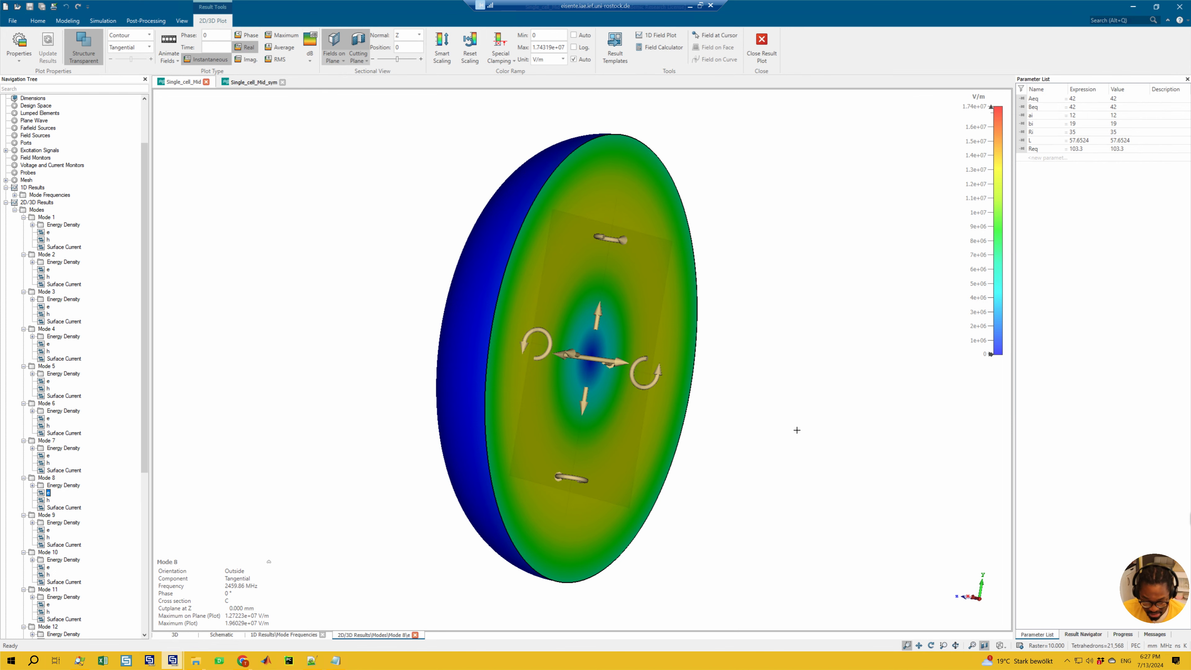
- Inspect Mode 8's tangential electric field on the uncut cavity, restore the section normal to Z, and view it face-on
ctrl+drag(798, 431, 841, 412)
ctrl+drag(877, 408, 860, 407)
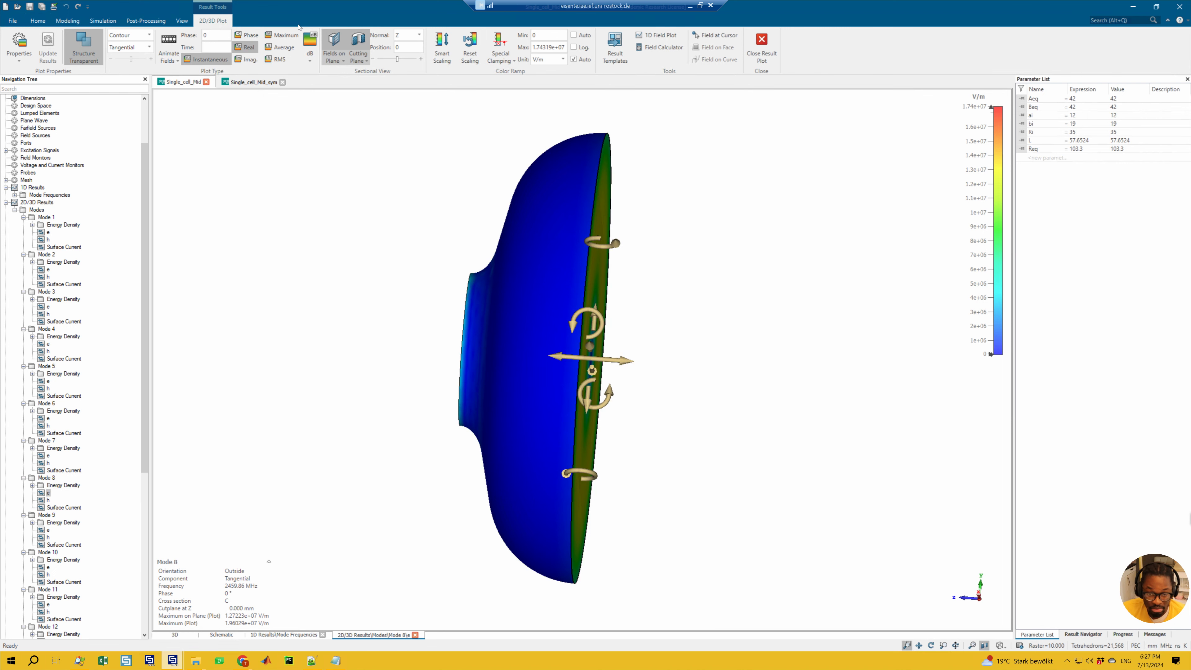
click(324, 39)
drag(712, 375, 824, 399)
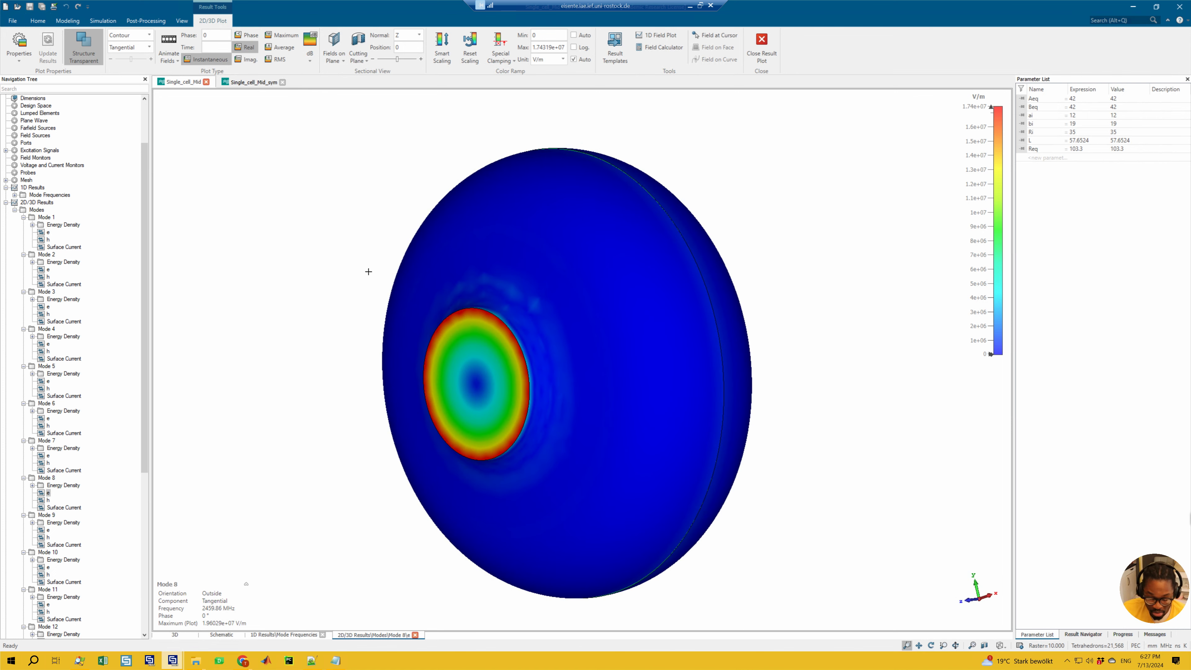
click(334, 44)
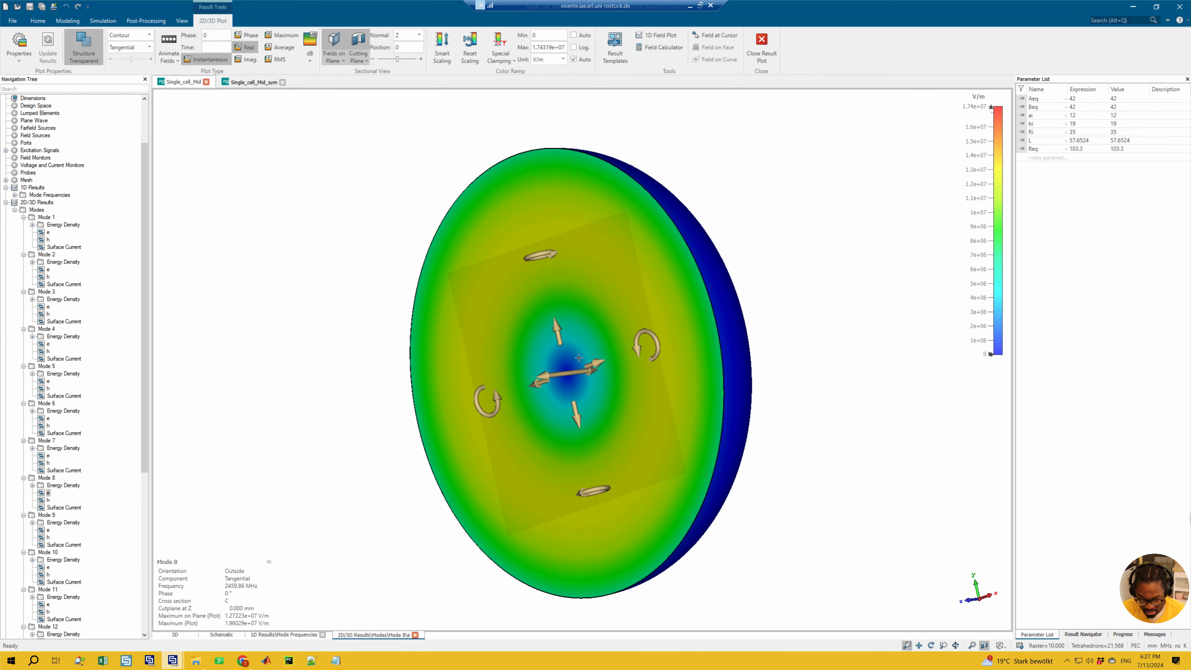
key(6)
key(3)
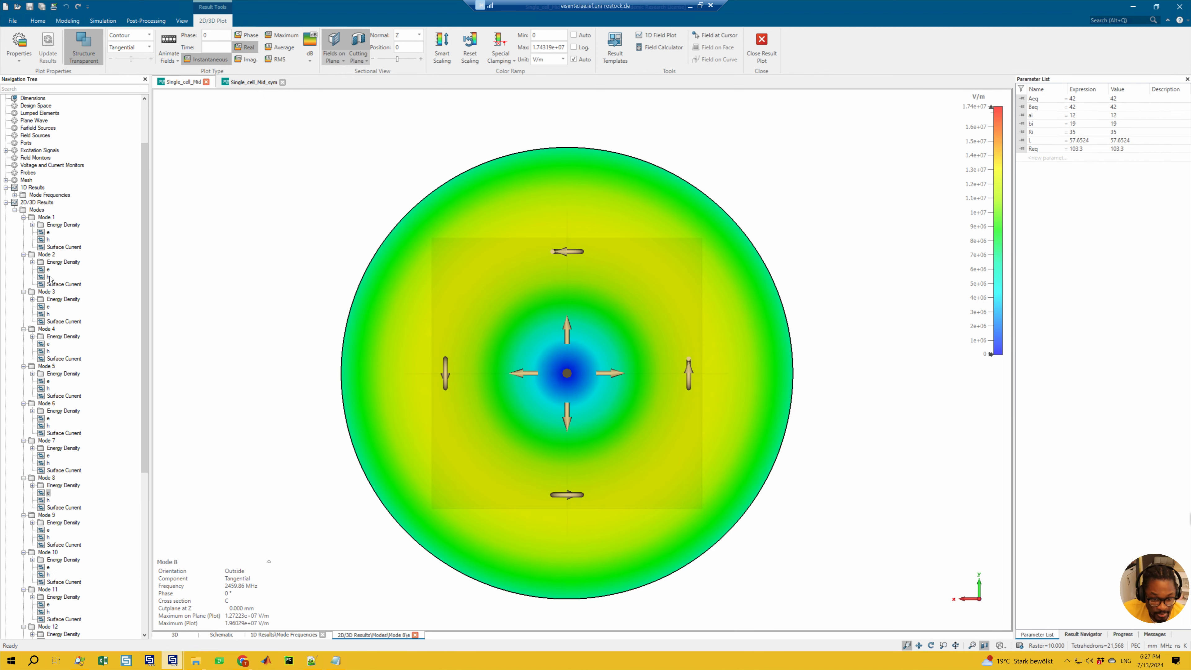
- Show Mode 8's tangential magnetic field and compare the cavity in side view with and without the section
click(48, 500)
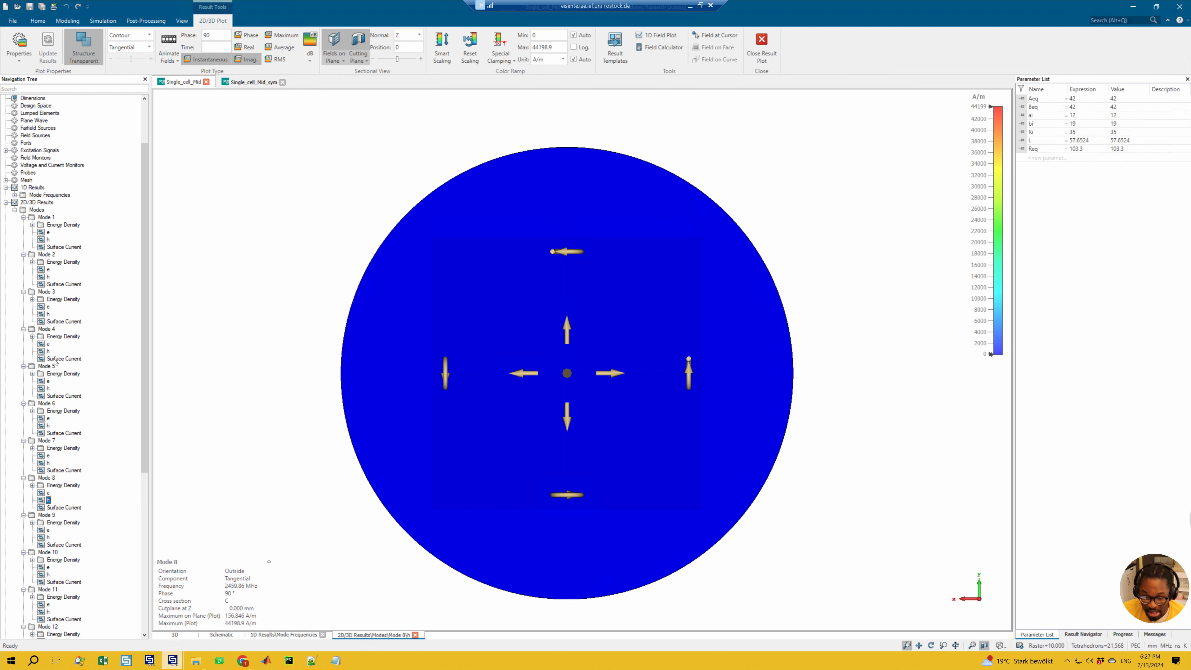
key(6)
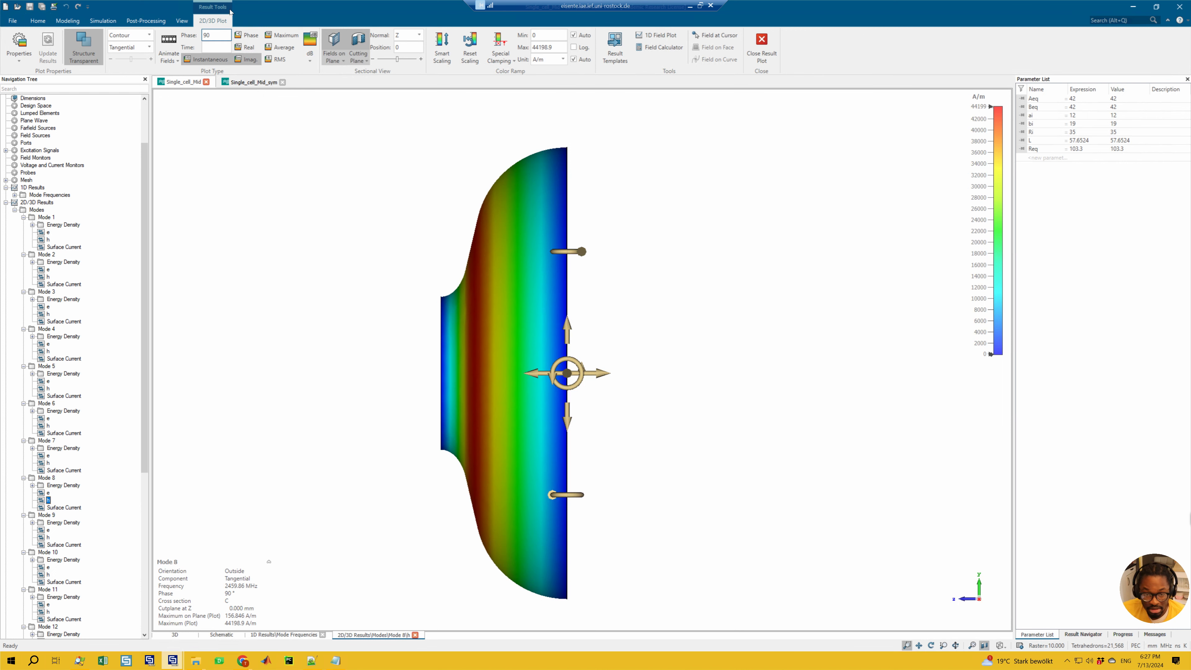
click(334, 42)
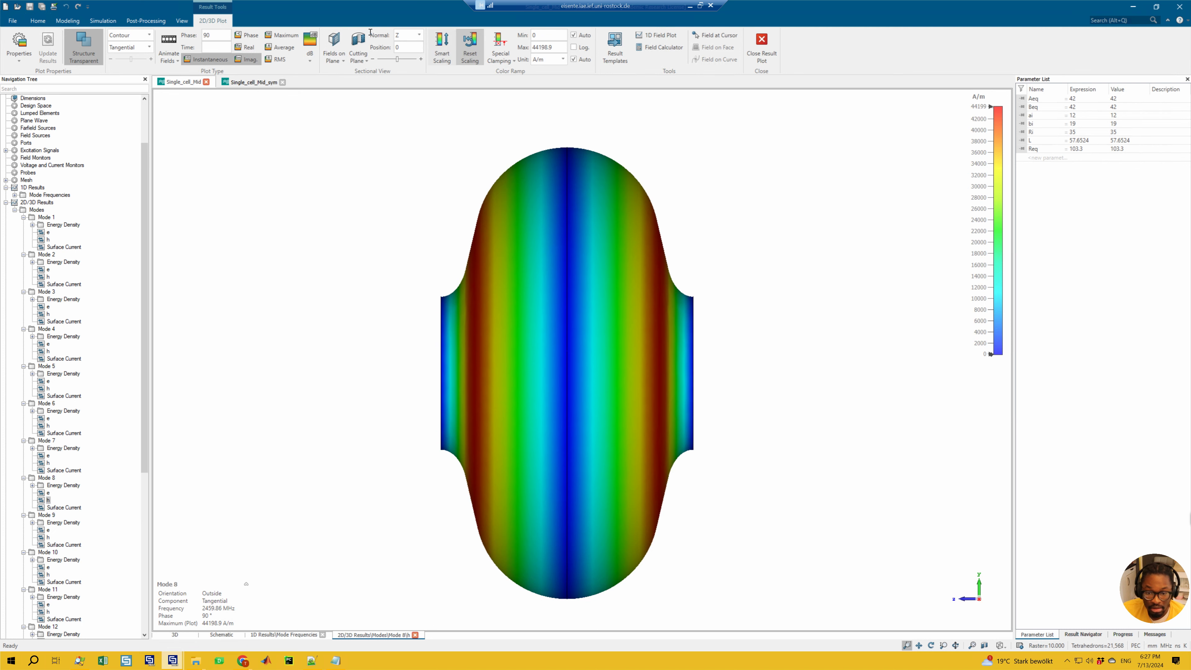
click(332, 41)
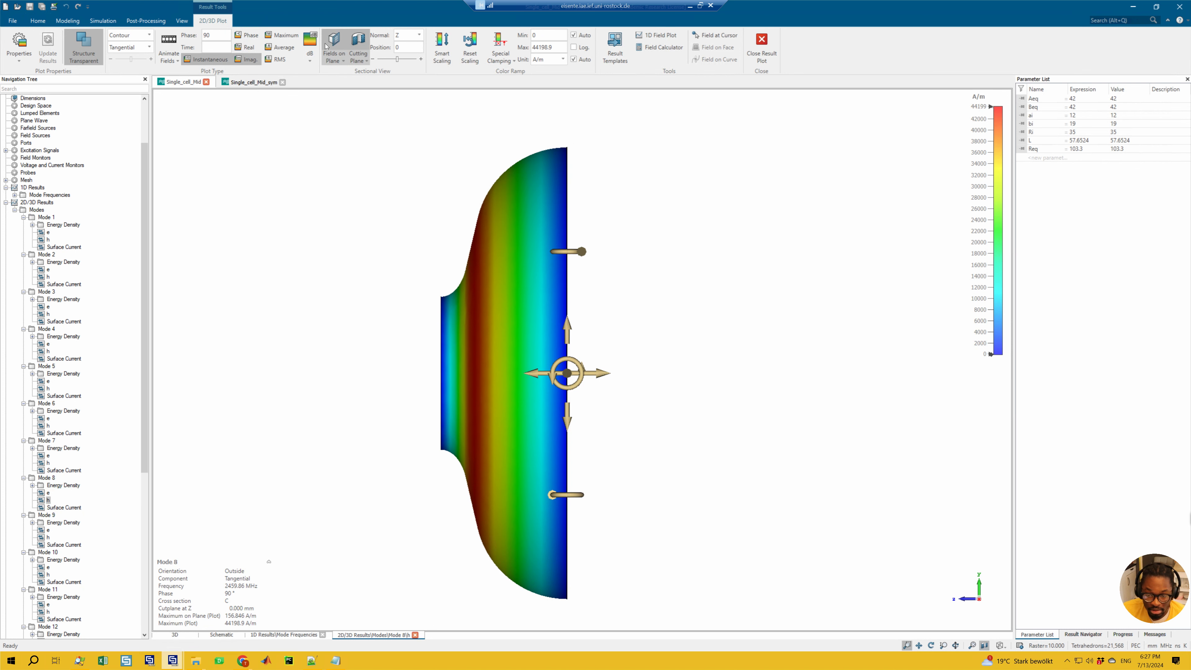
- Set the cutting plane normal to X for Mode 8's magnetic field plot
click(418, 34)
click(406, 45)
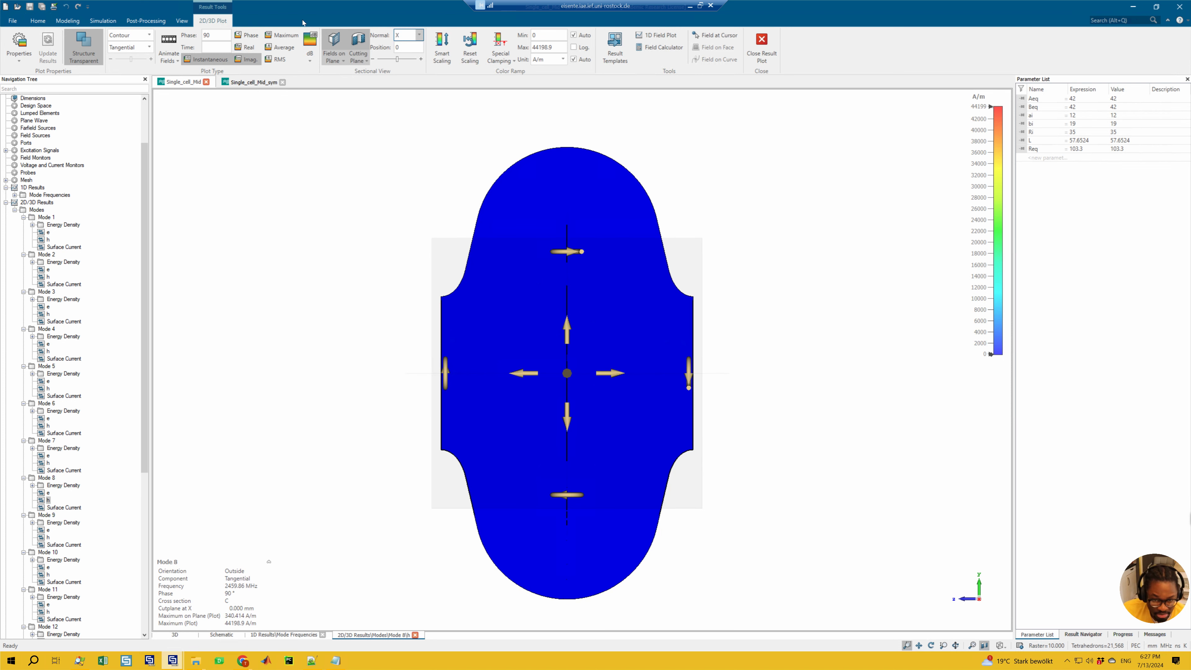
click(132, 36)
click(131, 36)
click(127, 49)
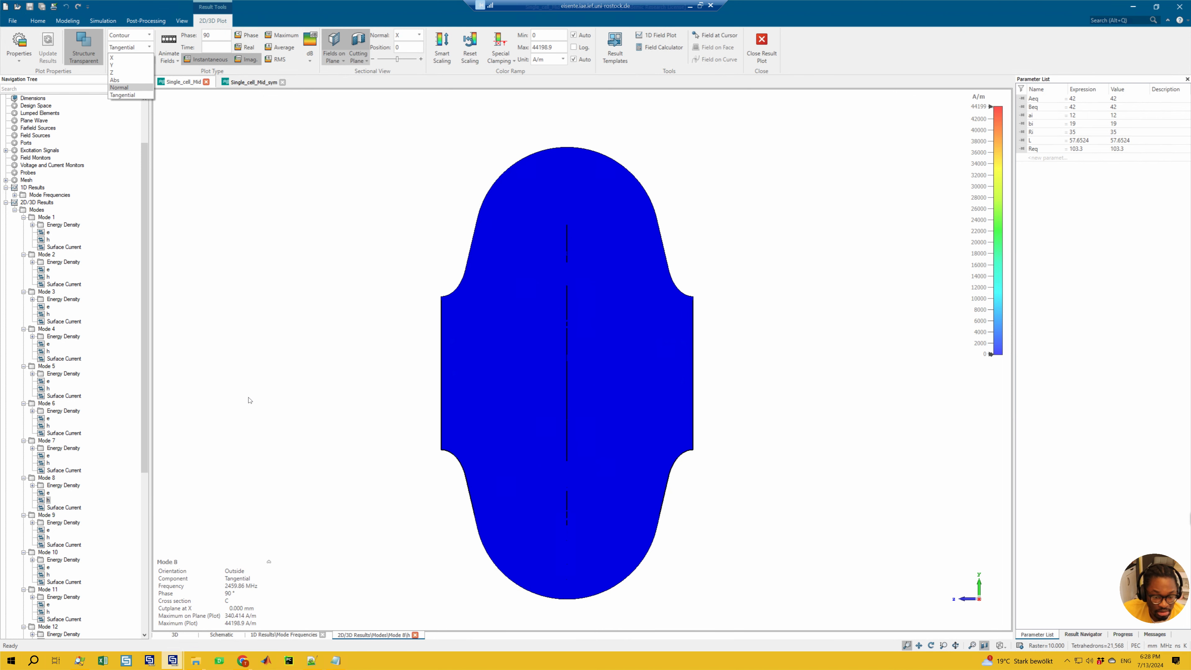
click(236, 403)
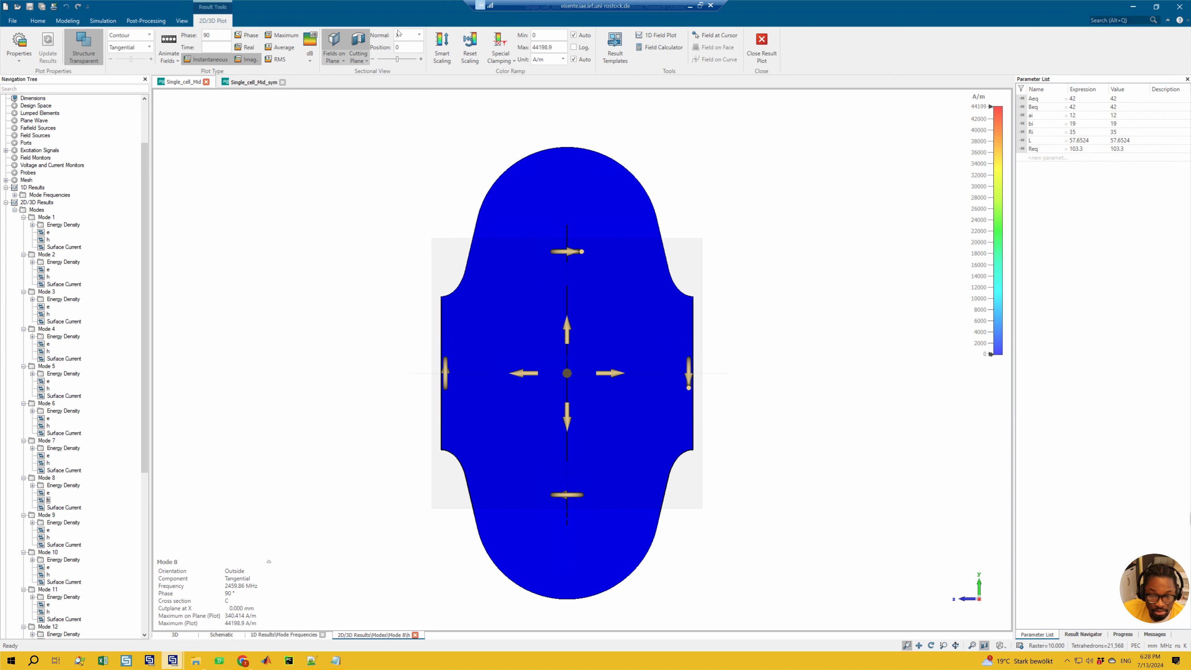
- Plot the X and normal components of Mode 8's magnetic field, and set the plotted component to Abs
click(128, 50)
click(121, 54)
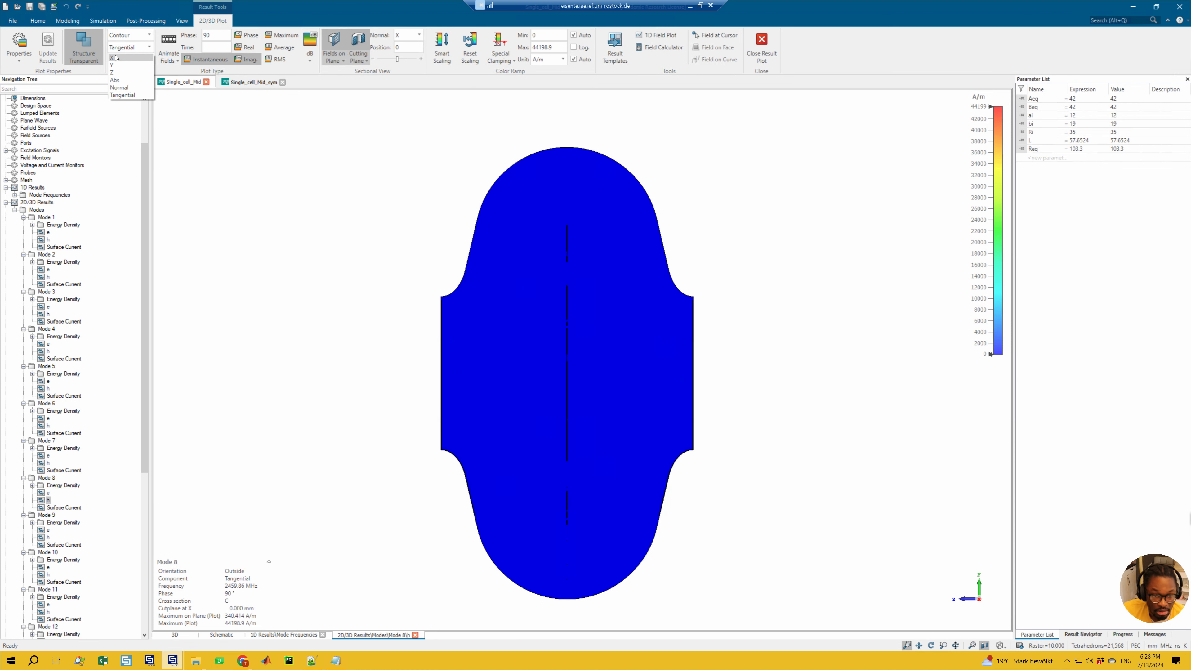
click(122, 50)
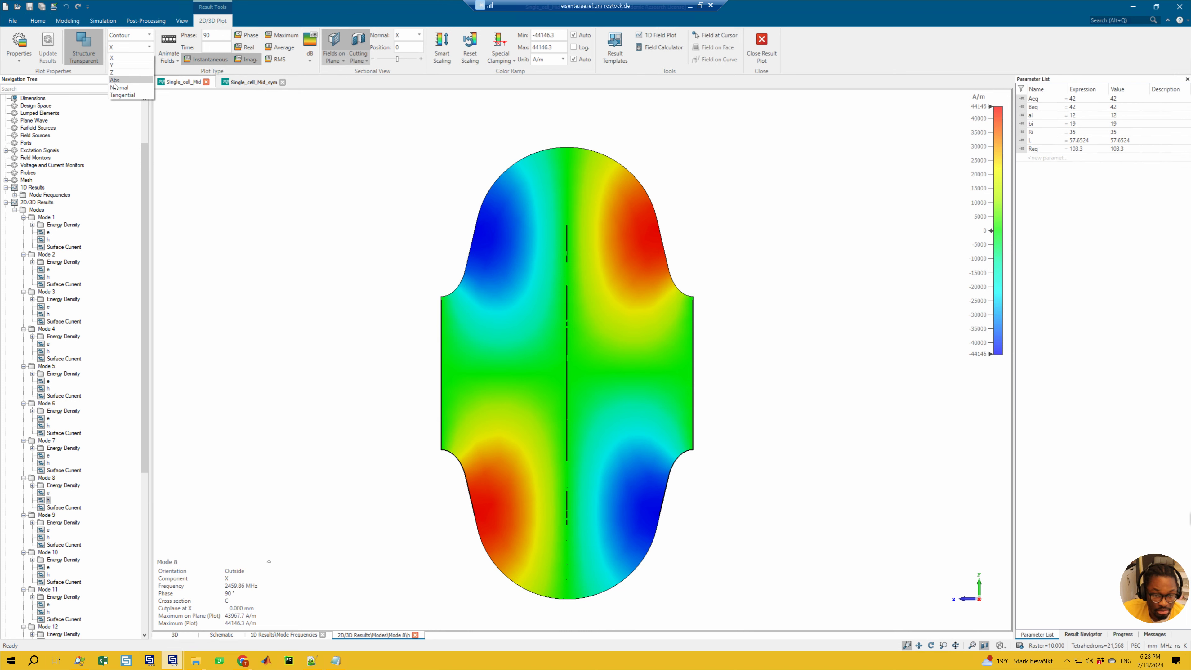
click(123, 82)
click(111, 47)
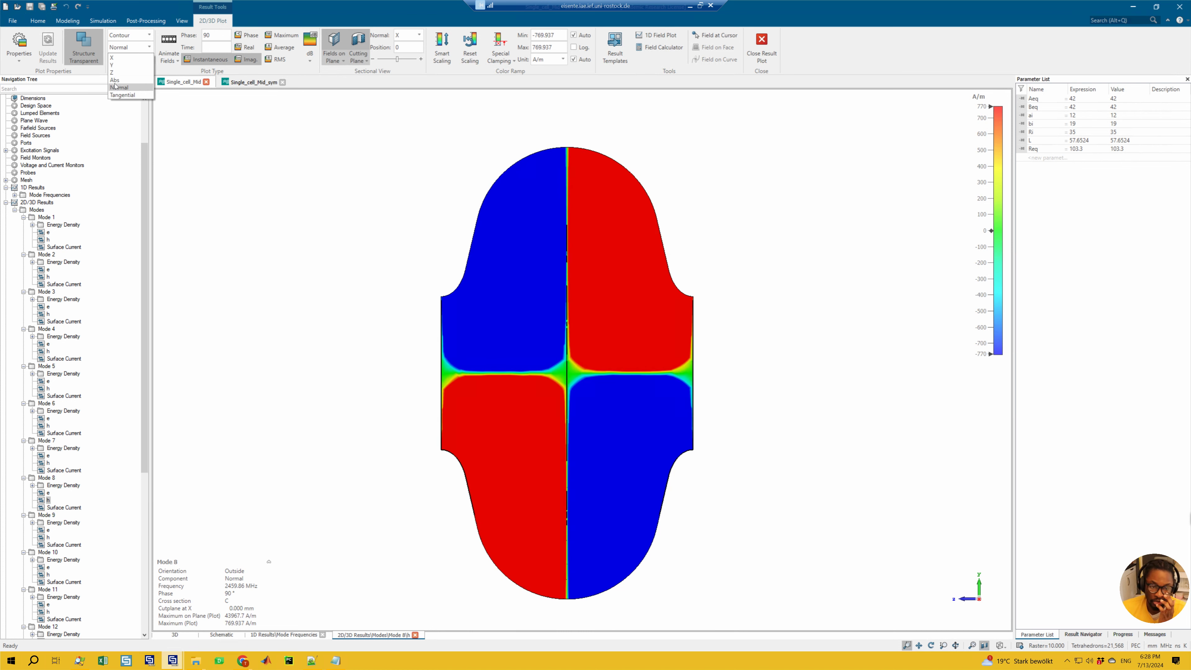
click(115, 80)
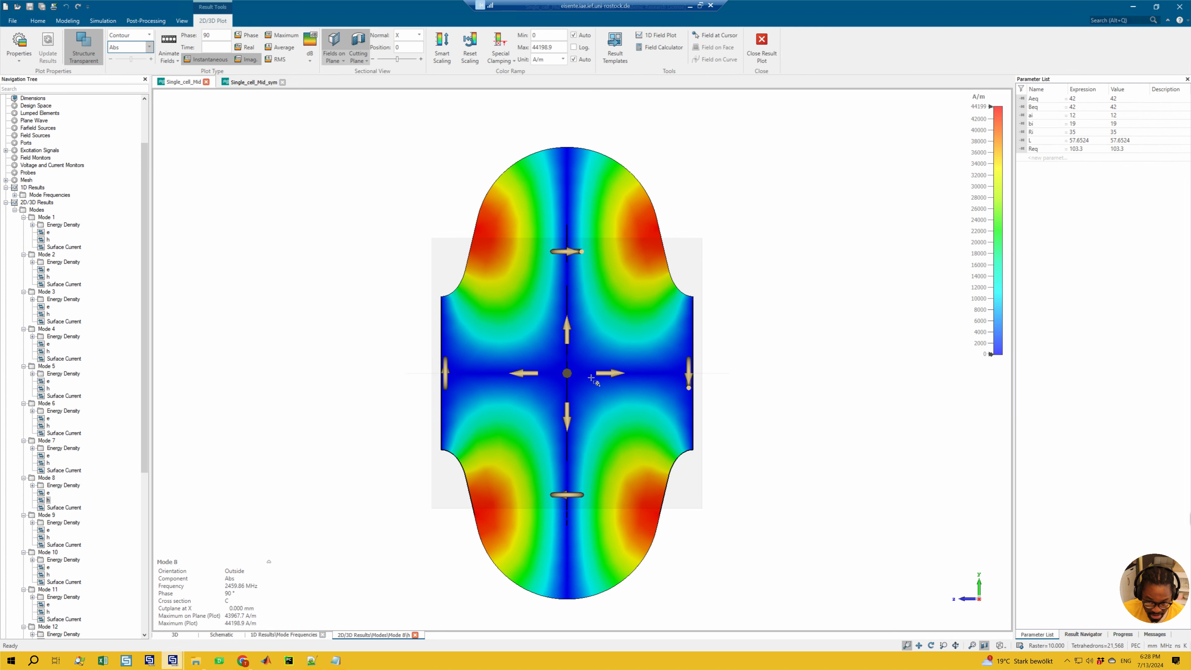
- Compare the absolute electric and magnetic fields of Mode 1 on the section normal to X
click(48, 233)
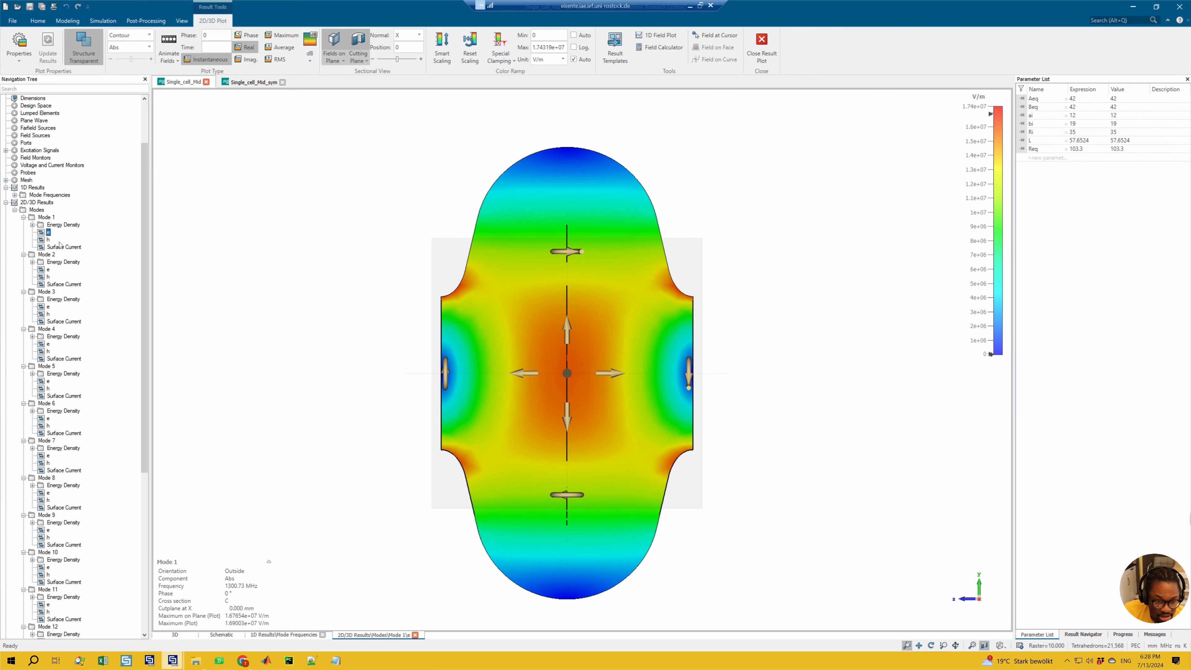
key(Down)
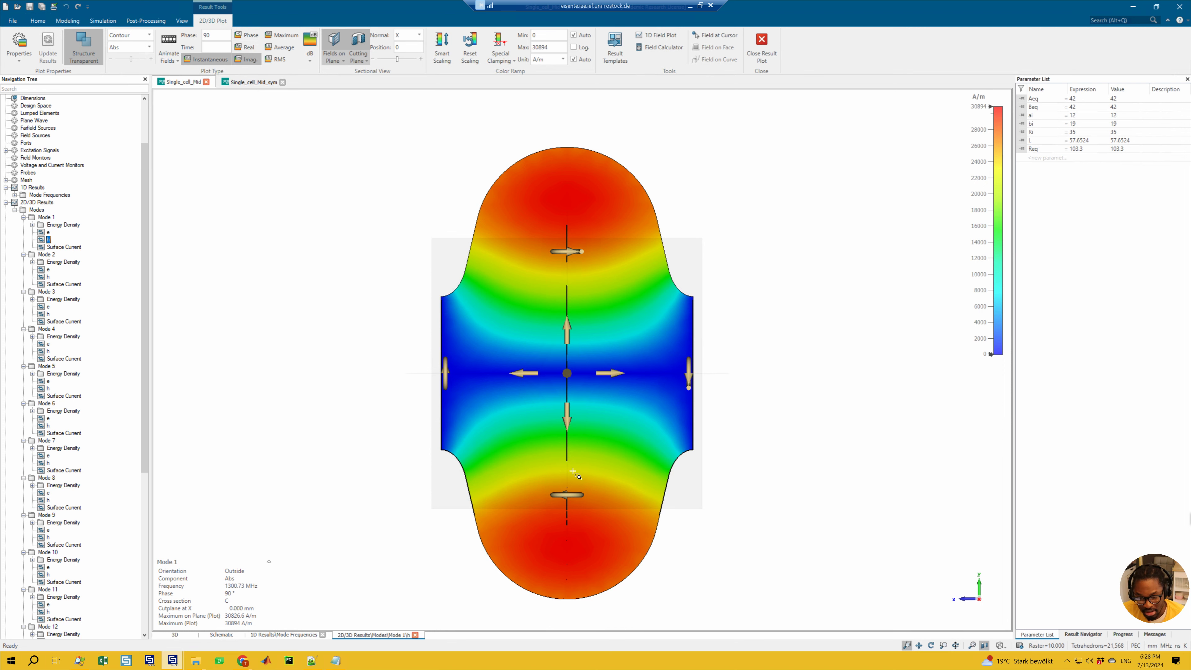
click(48, 232)
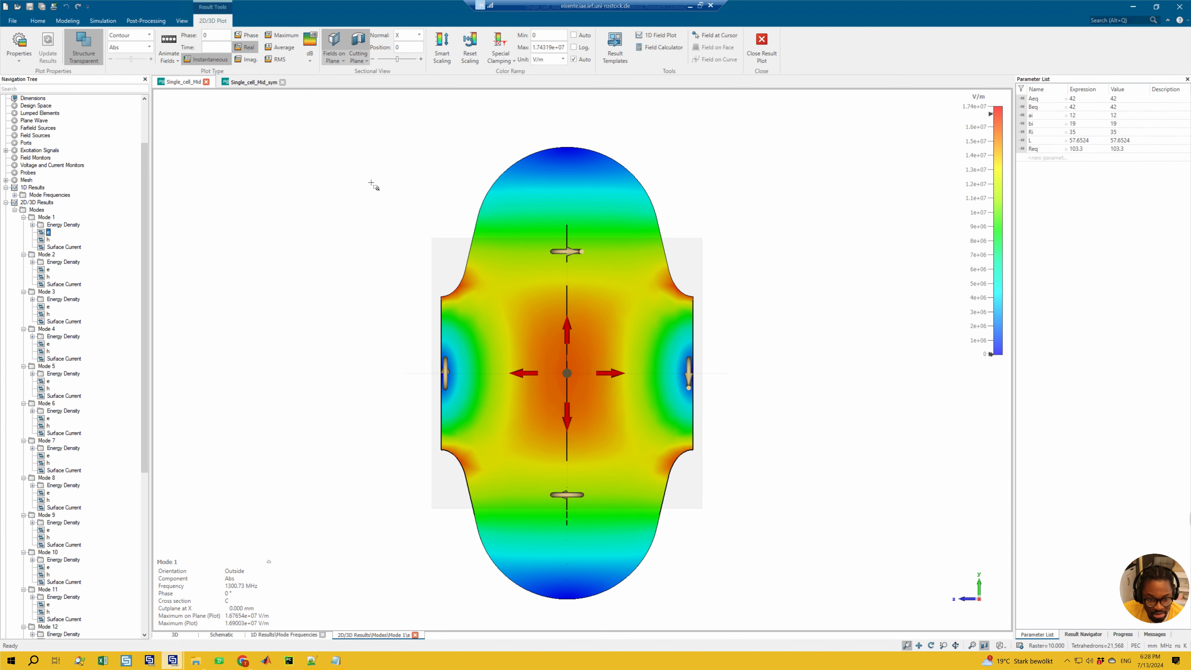
- Compare Mode 1's tangential and absolute electric fields, and show Mode 8's absolute electric field on the same section
click(123, 50)
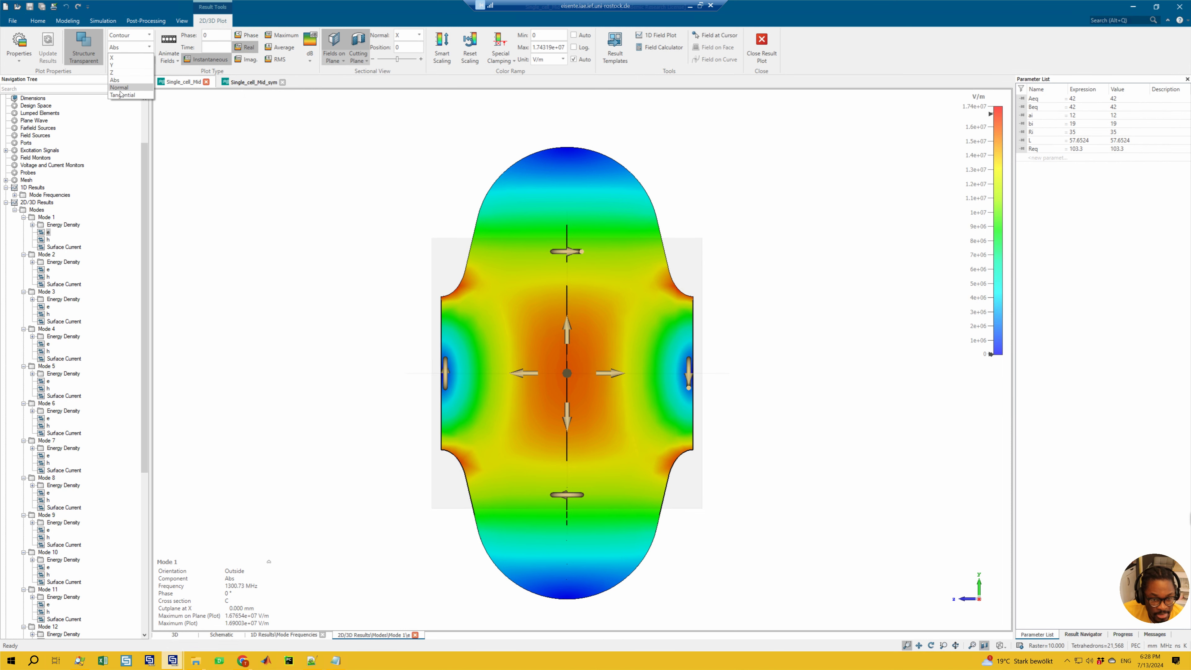
click(125, 93)
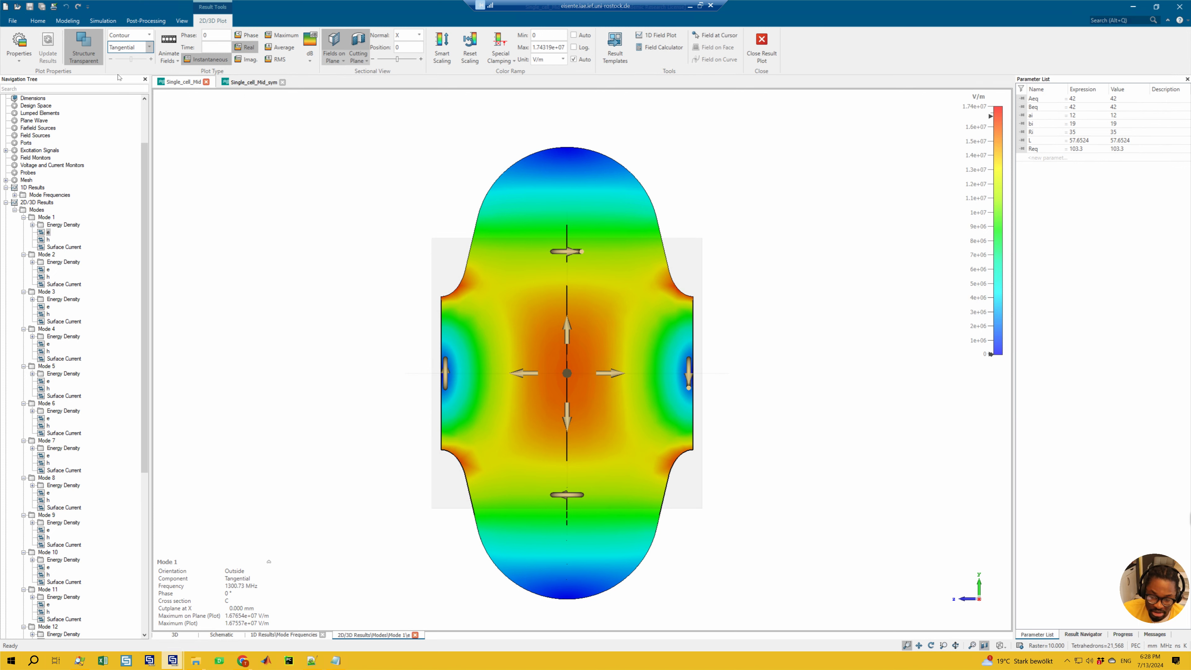
click(123, 46)
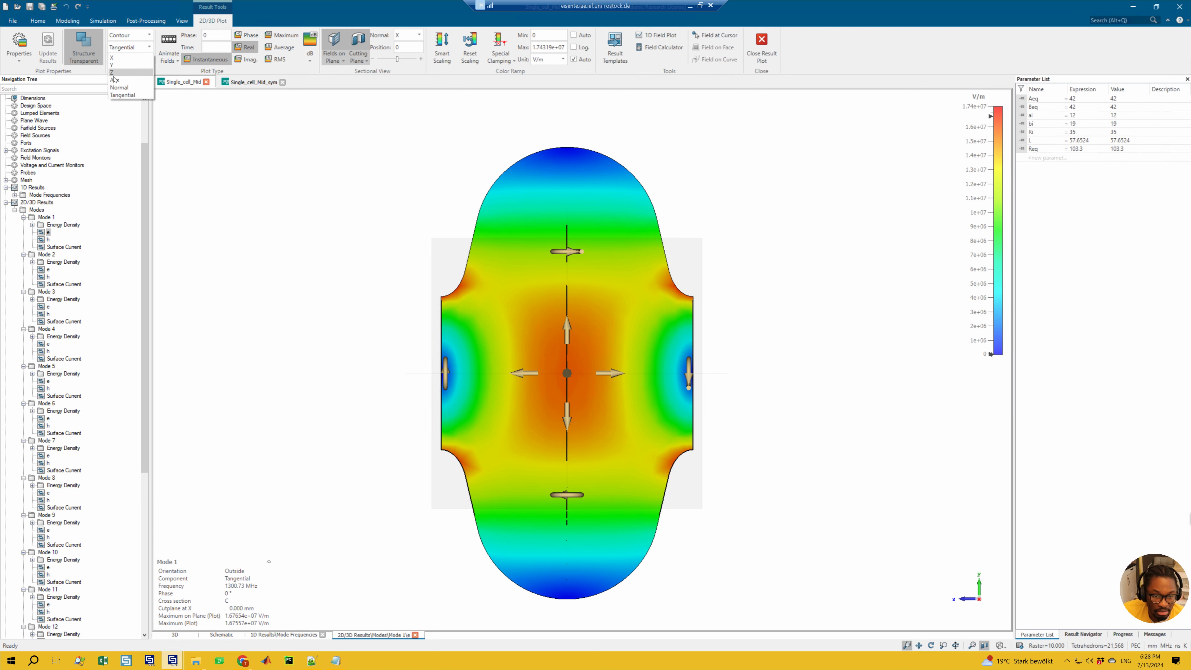
click(119, 60)
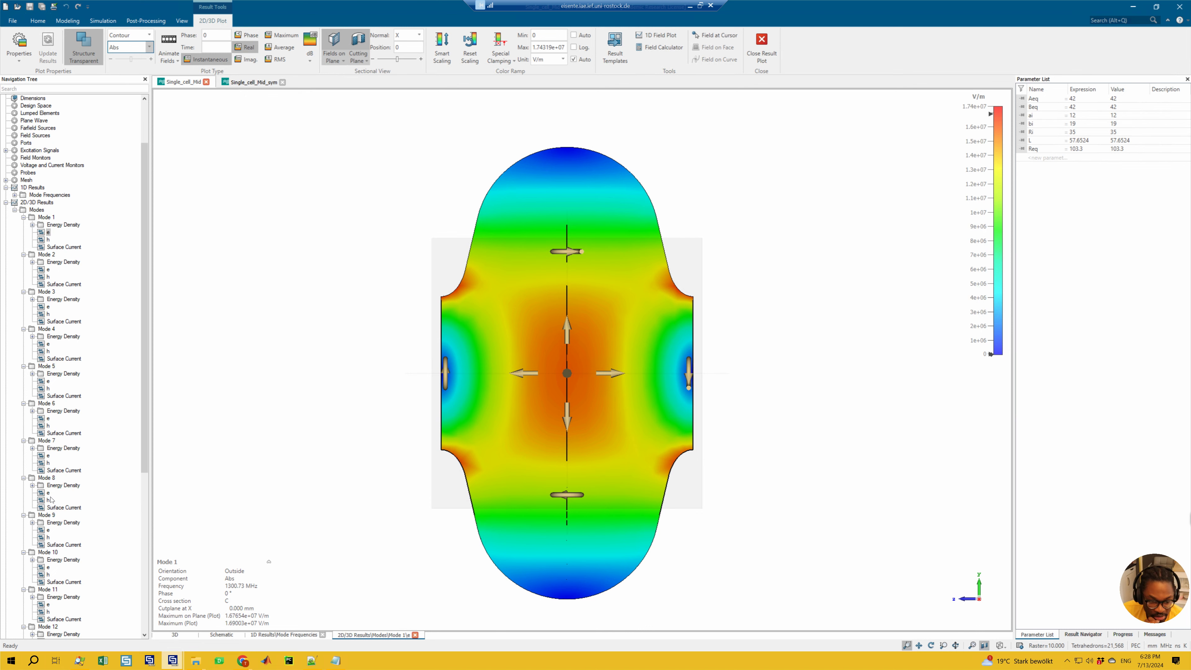
scroll(49, 506, down, 1)
click(48, 471)
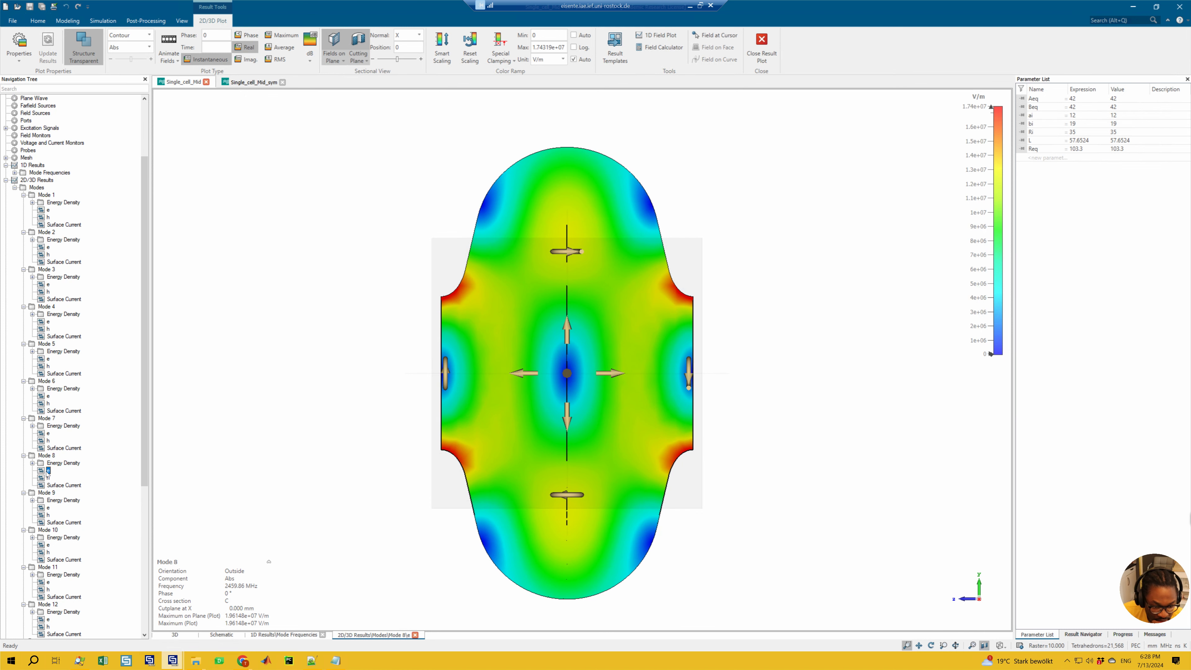
- Compare the absolute electric fields of Modes 7, 6, 5, 9, 10 and 11 on the section normal to X
click(48, 433)
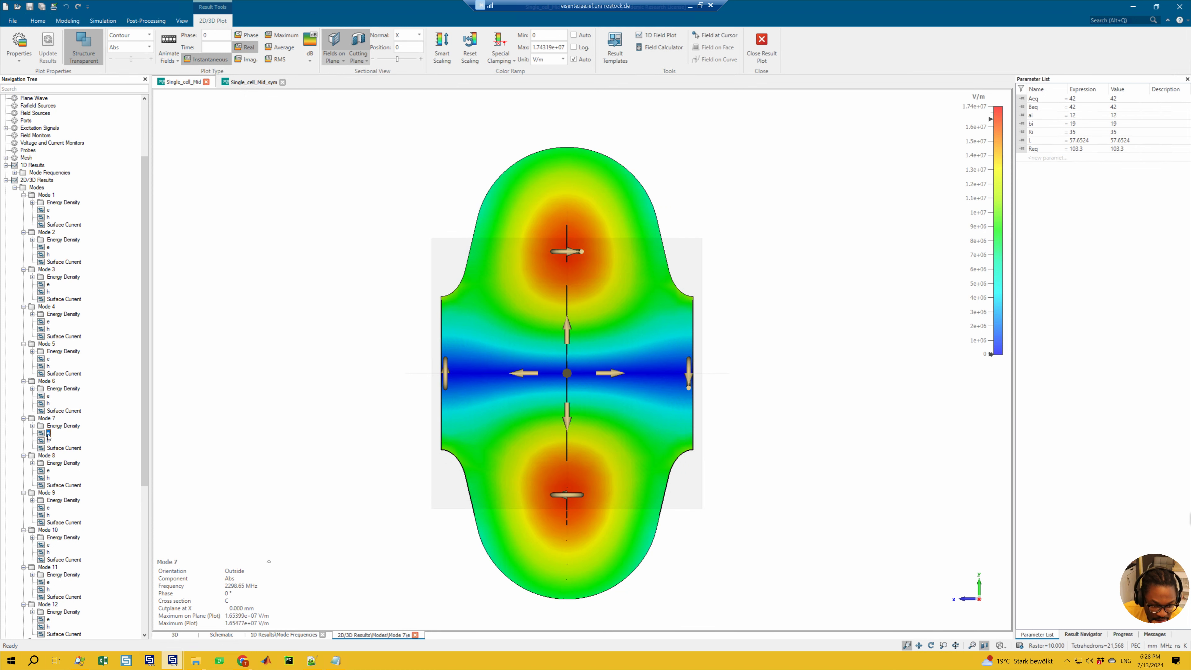
click(49, 396)
click(49, 358)
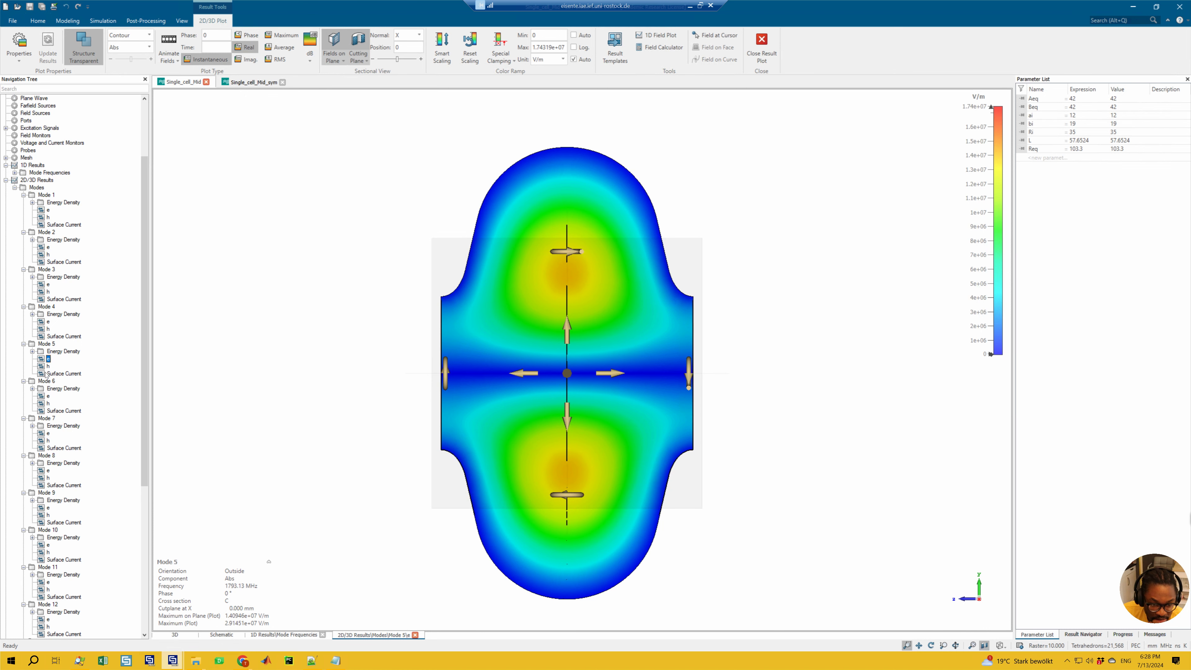
click(48, 508)
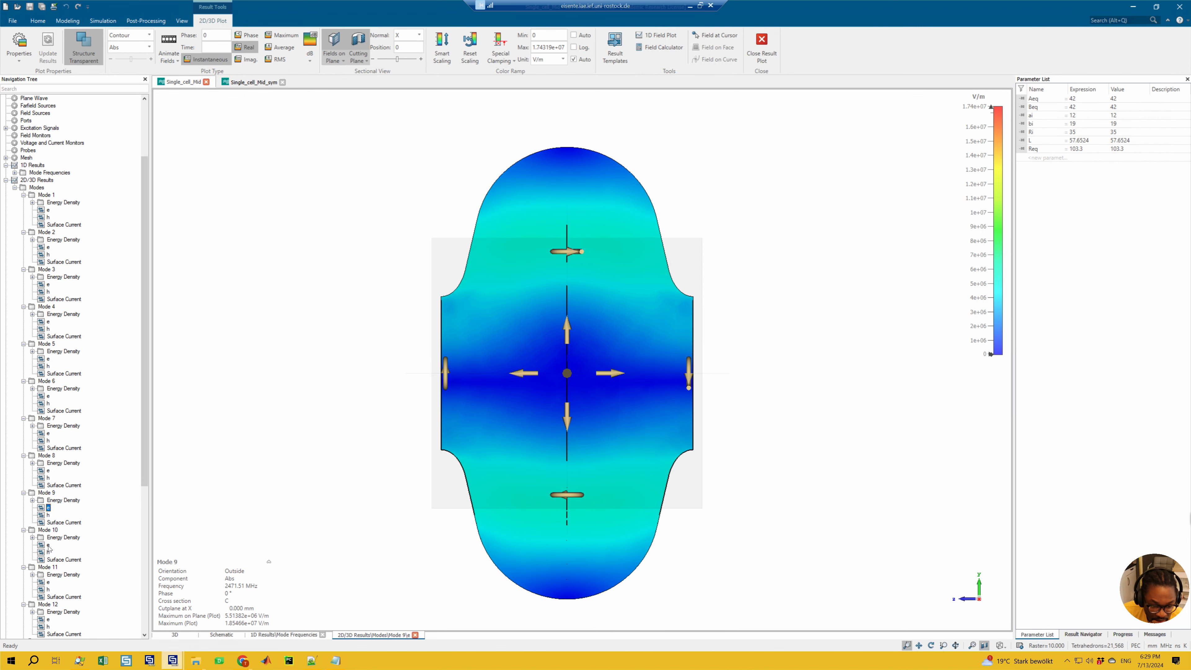
click(48, 546)
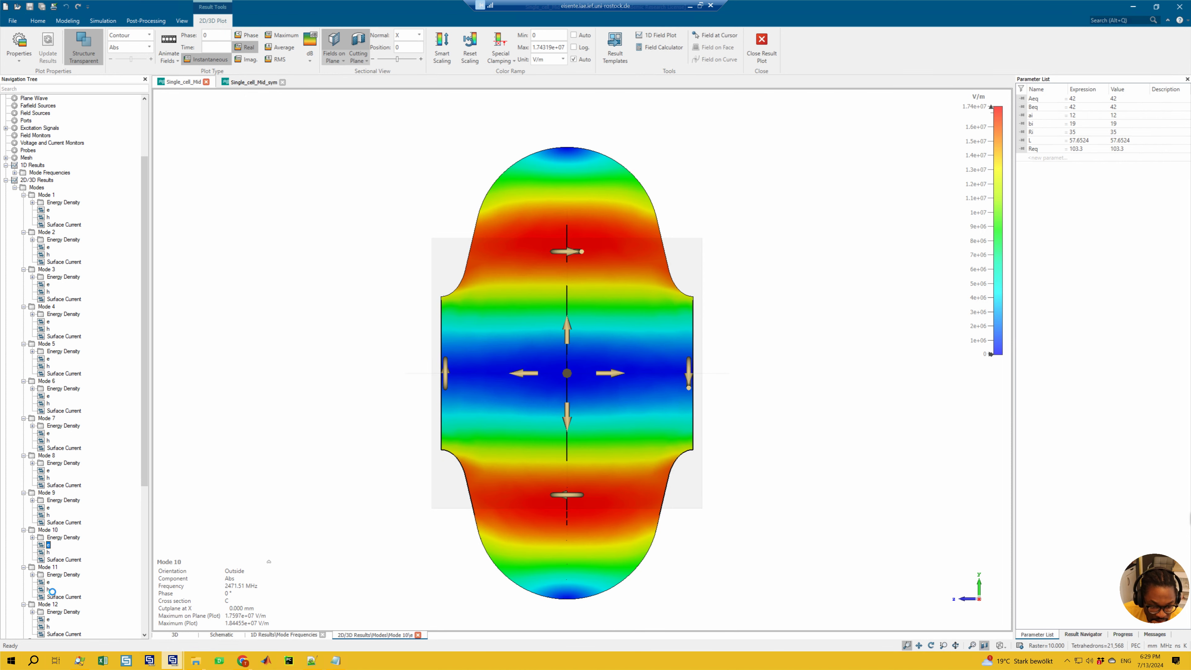
click(48, 582)
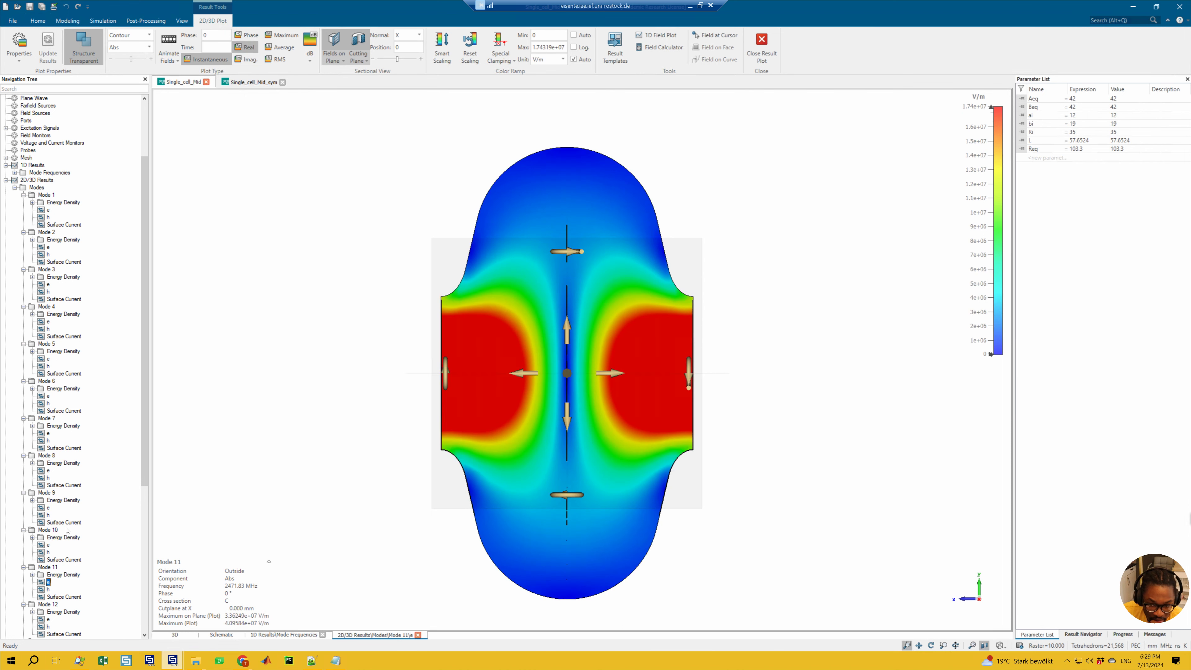
scroll(60, 524, down, 3)
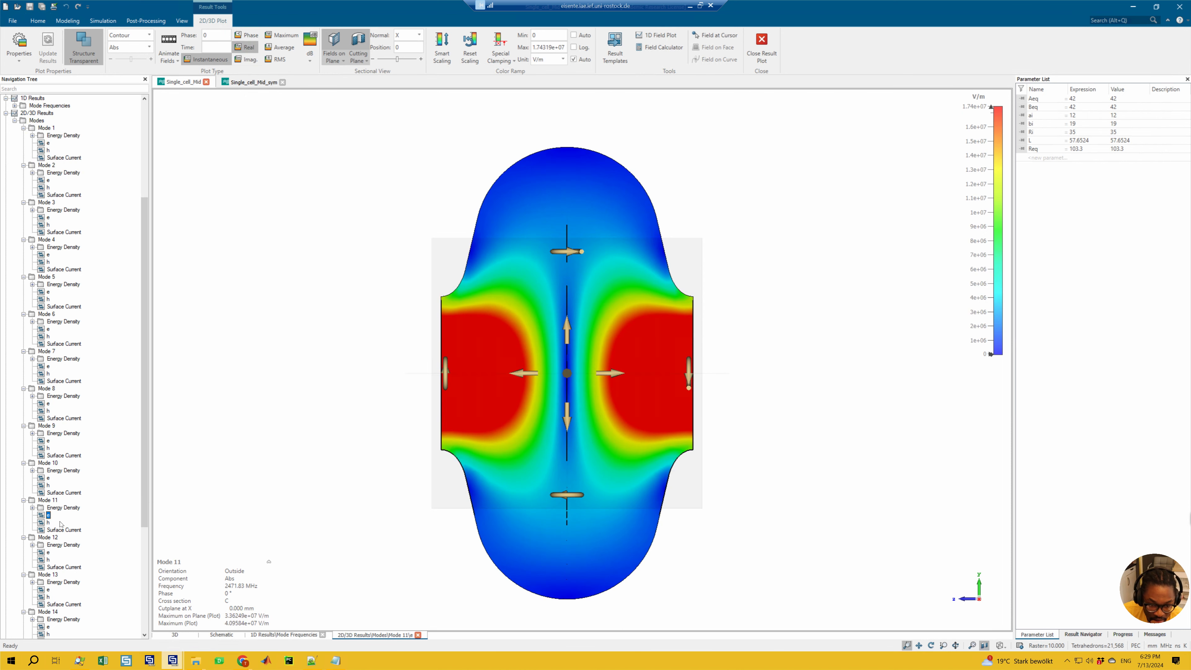
- Examine the electric fields of Modes 10, 9 and 8 on the cut cavity in a perspective view
click(48, 478)
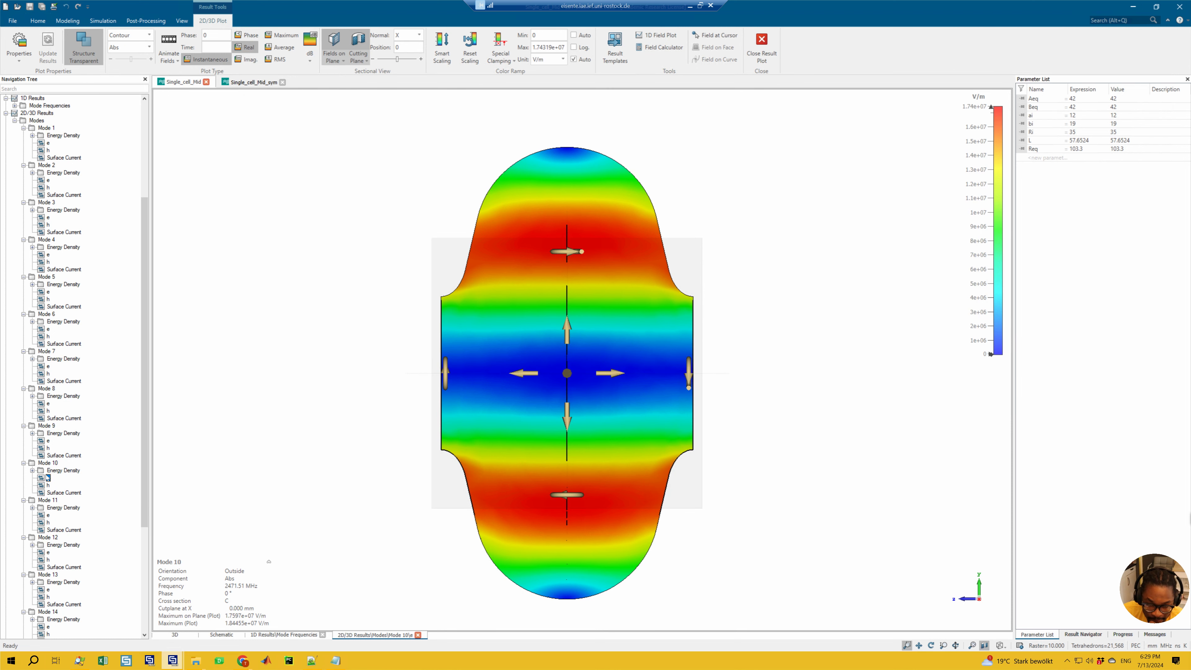
click(297, 422)
key(0)
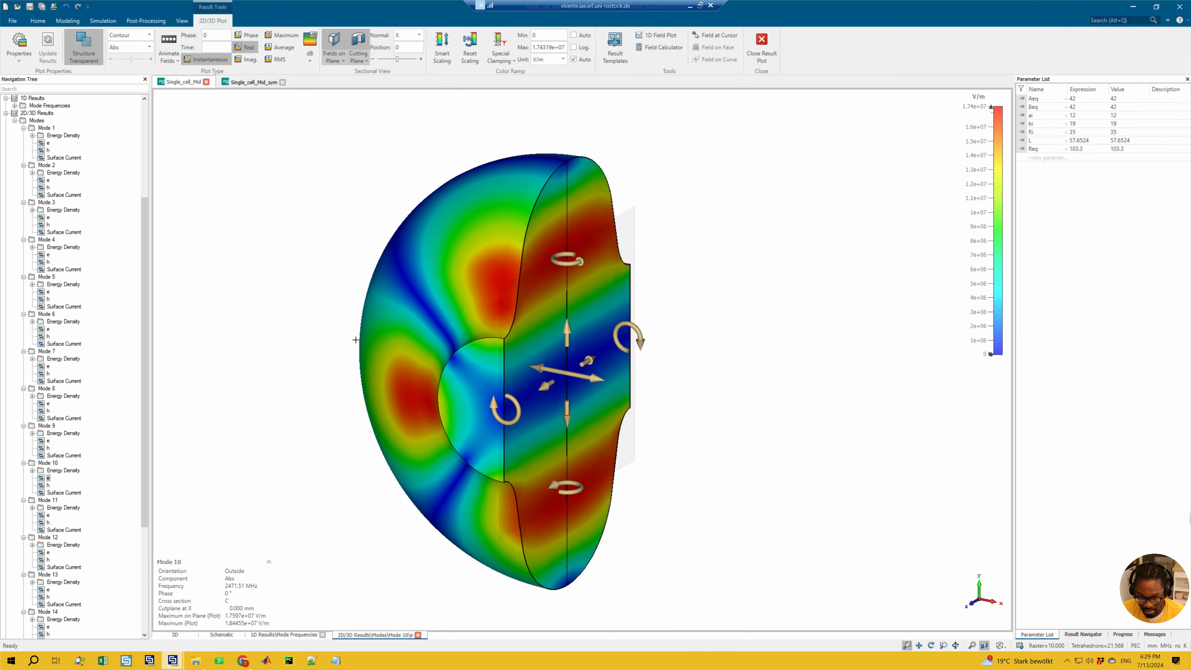
click(48, 441)
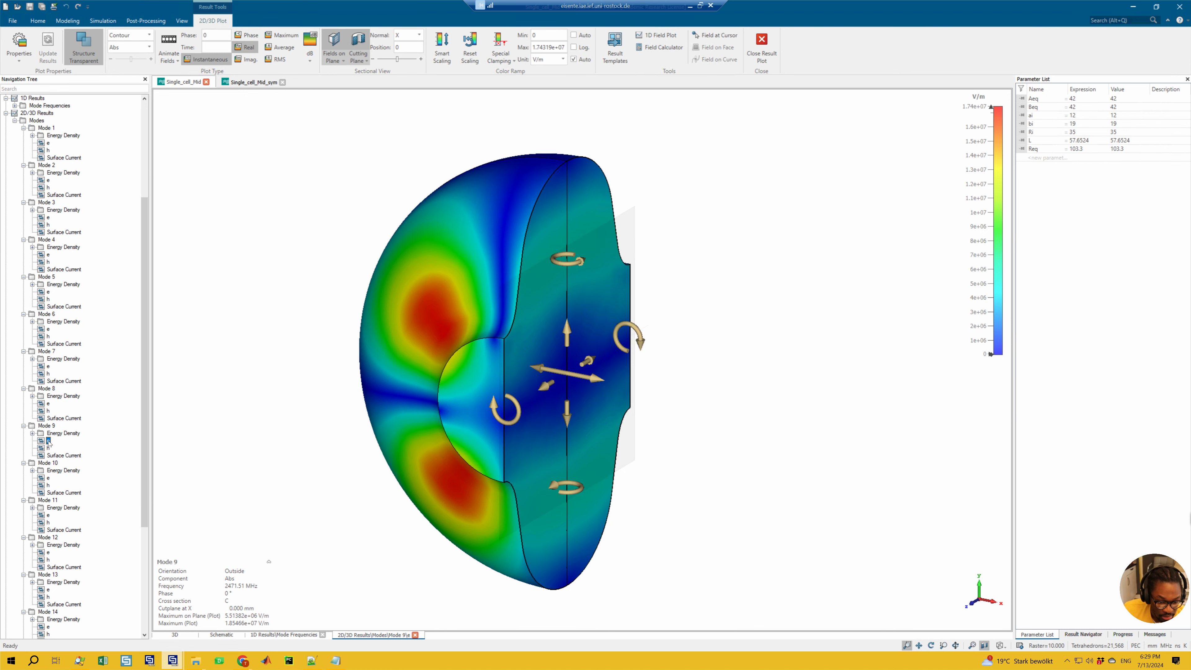
click(48, 404)
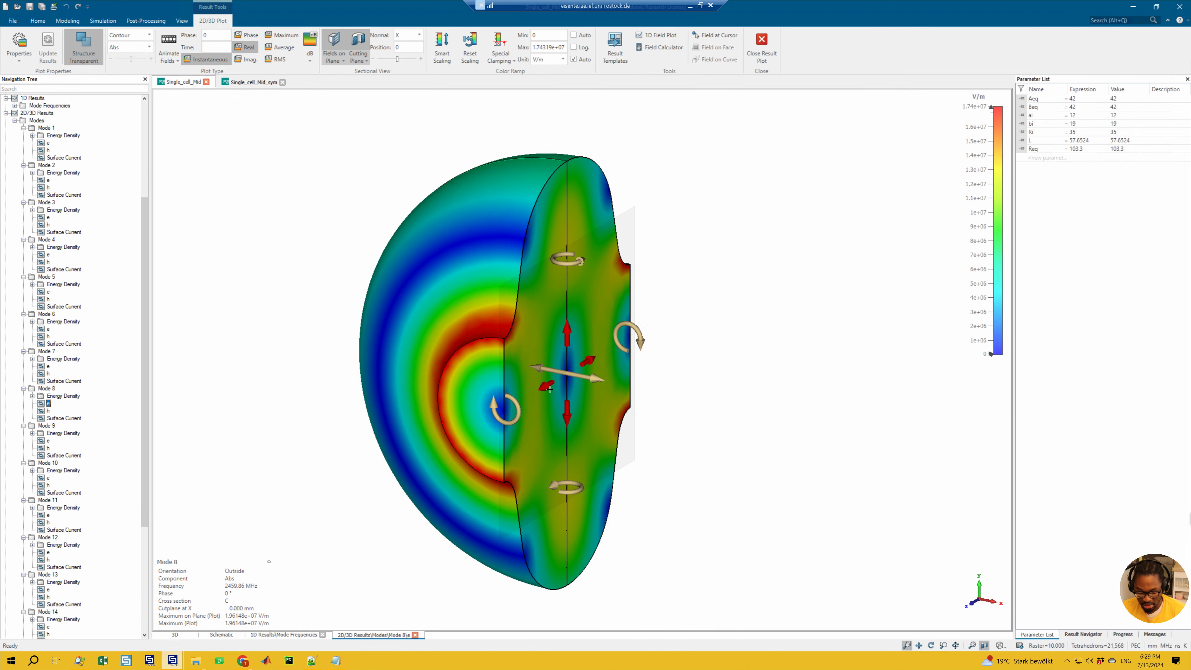
- Set the cutting plane normal to Z and compare Mode 8's absolute electric and magnetic fields on that section
key(6)
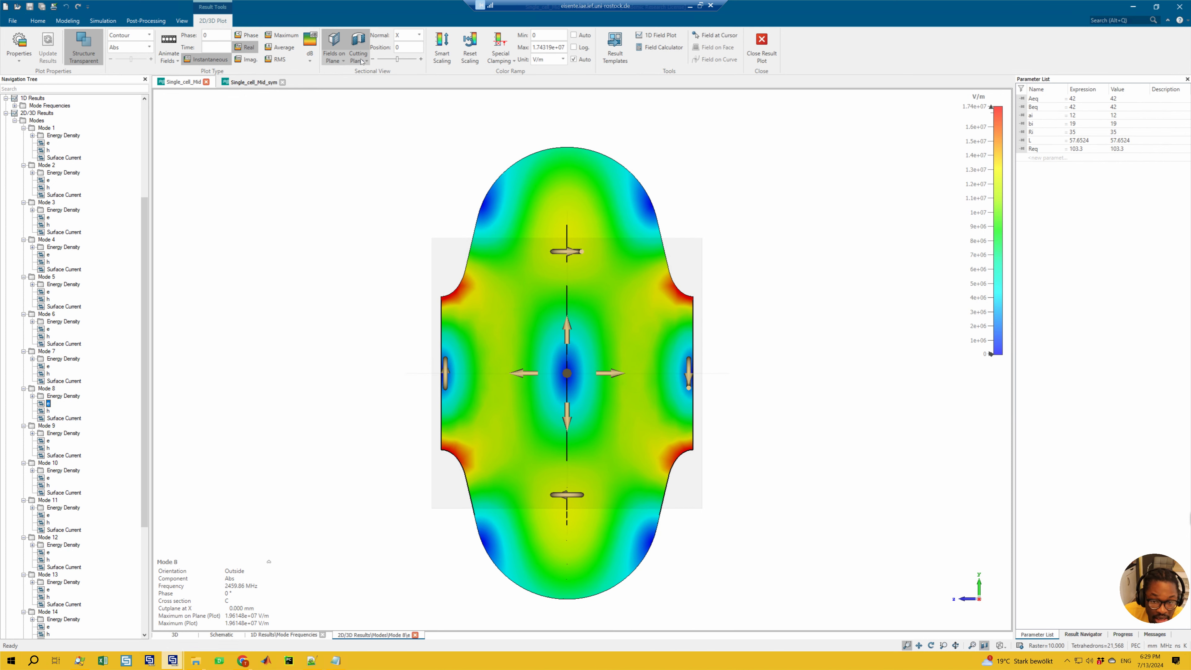
click(419, 35)
click(405, 59)
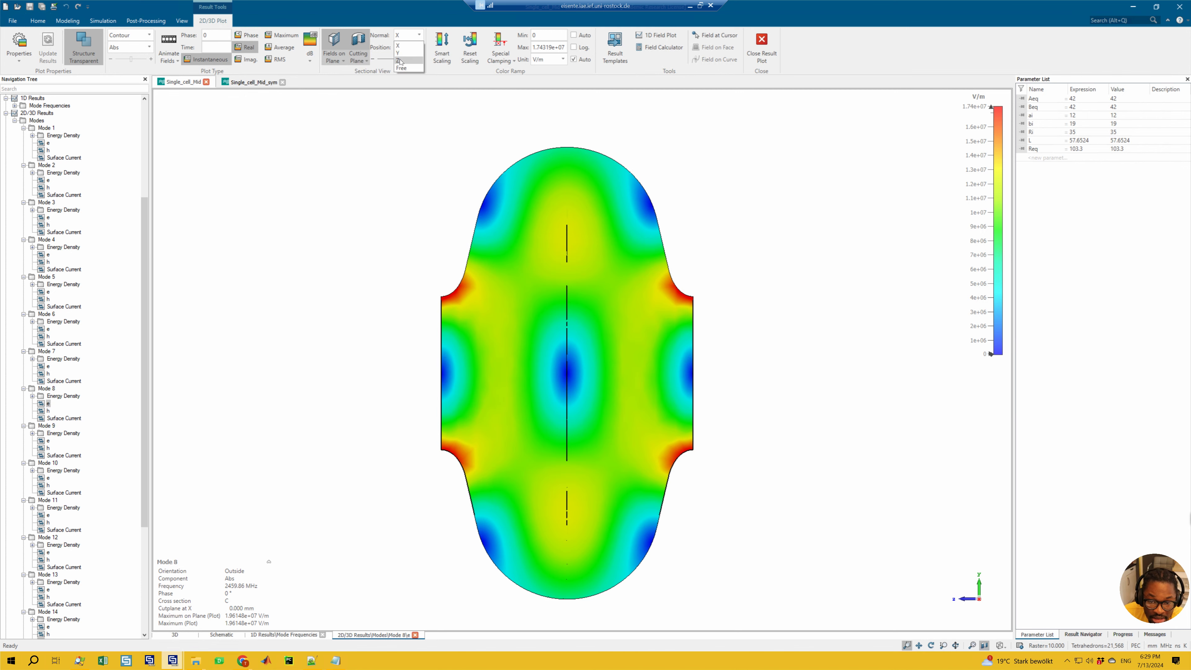
key(3)
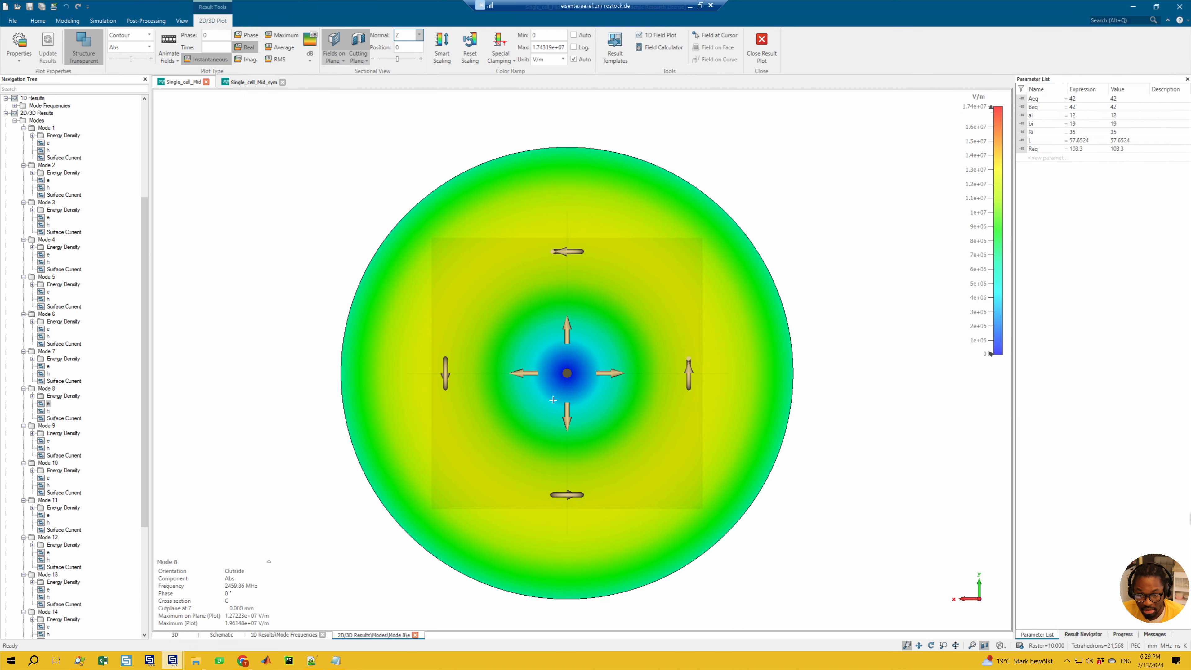
click(49, 404)
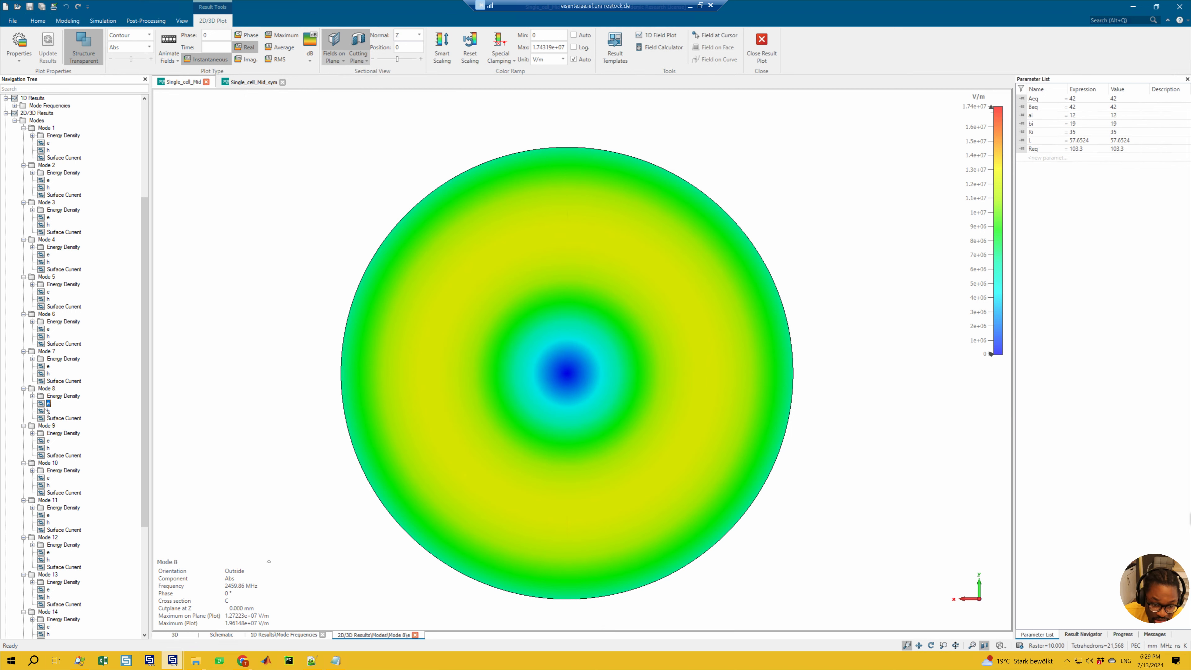
click(48, 411)
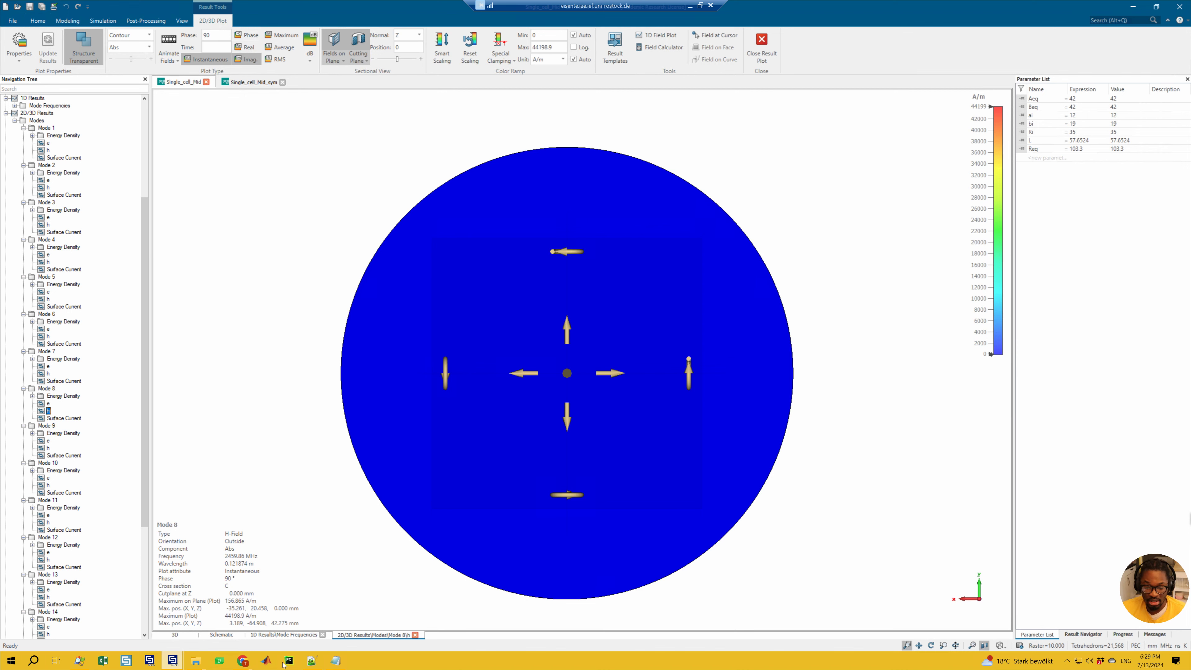
- Switch to the Notepad notes and duplicate the whole Monopole modes block below the original, separated by a blank line
click(336, 661)
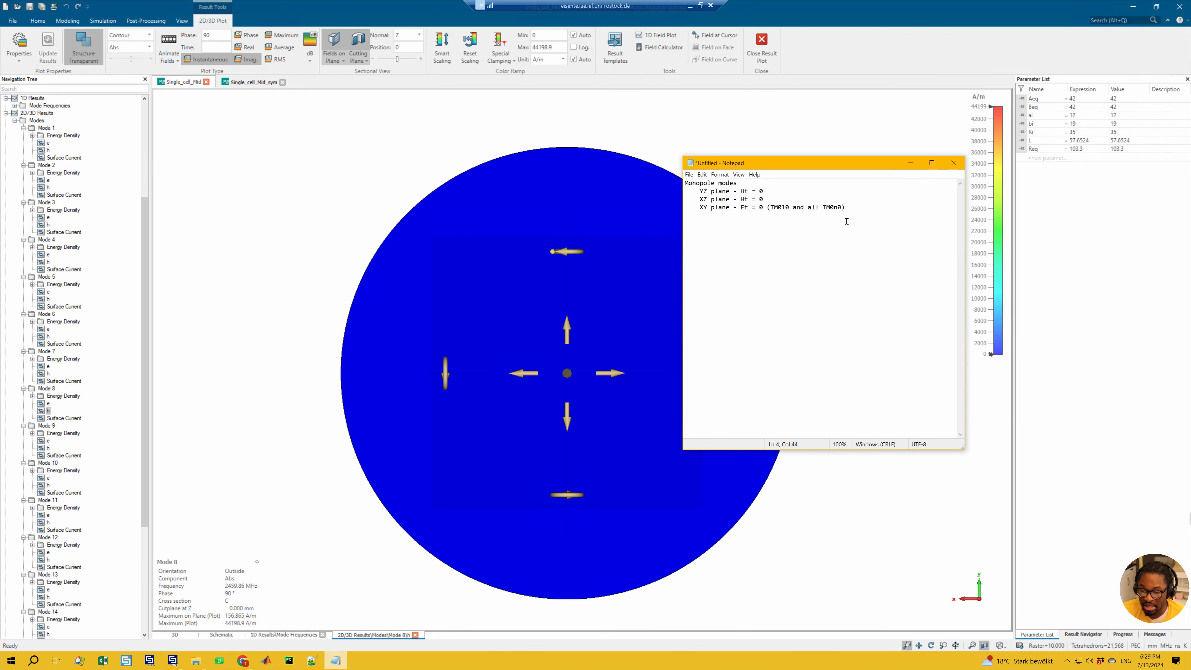
drag(786, 208, 792, 209)
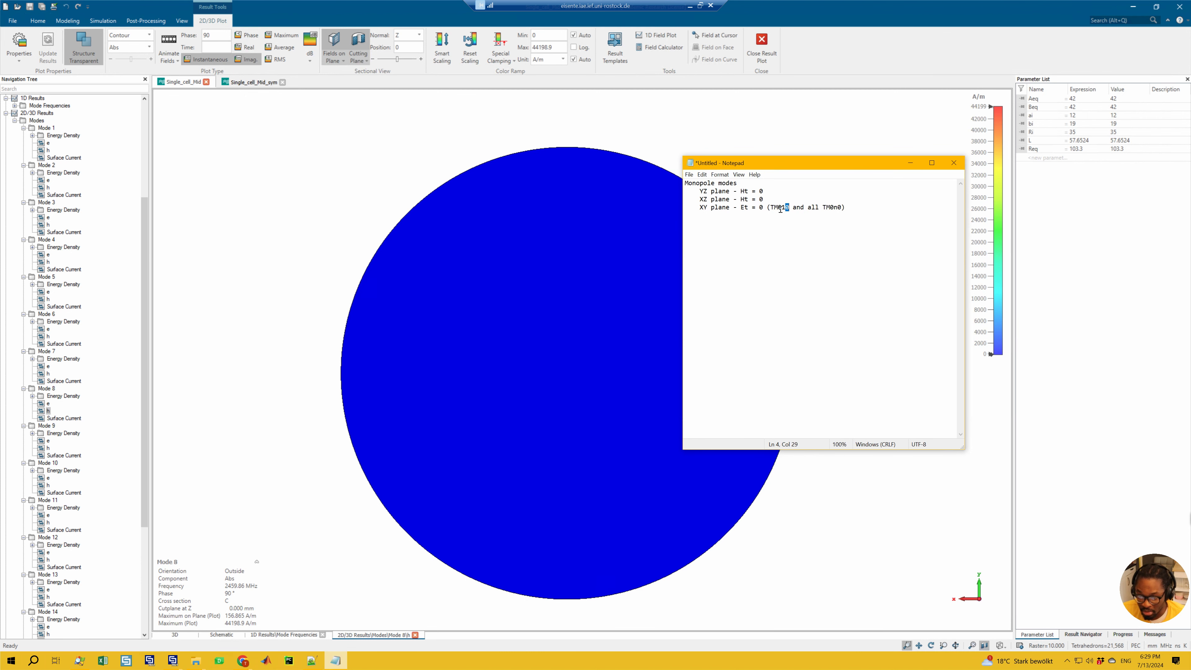
click(701, 209)
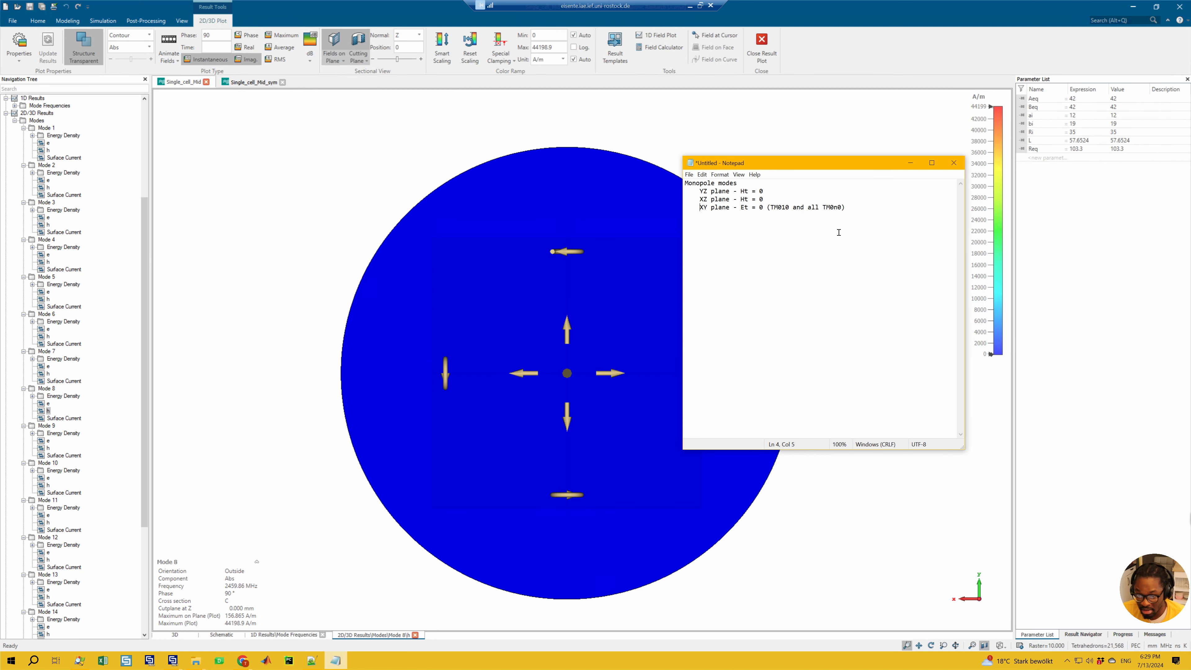
key(ctrl+a)
key(ctrl+c)
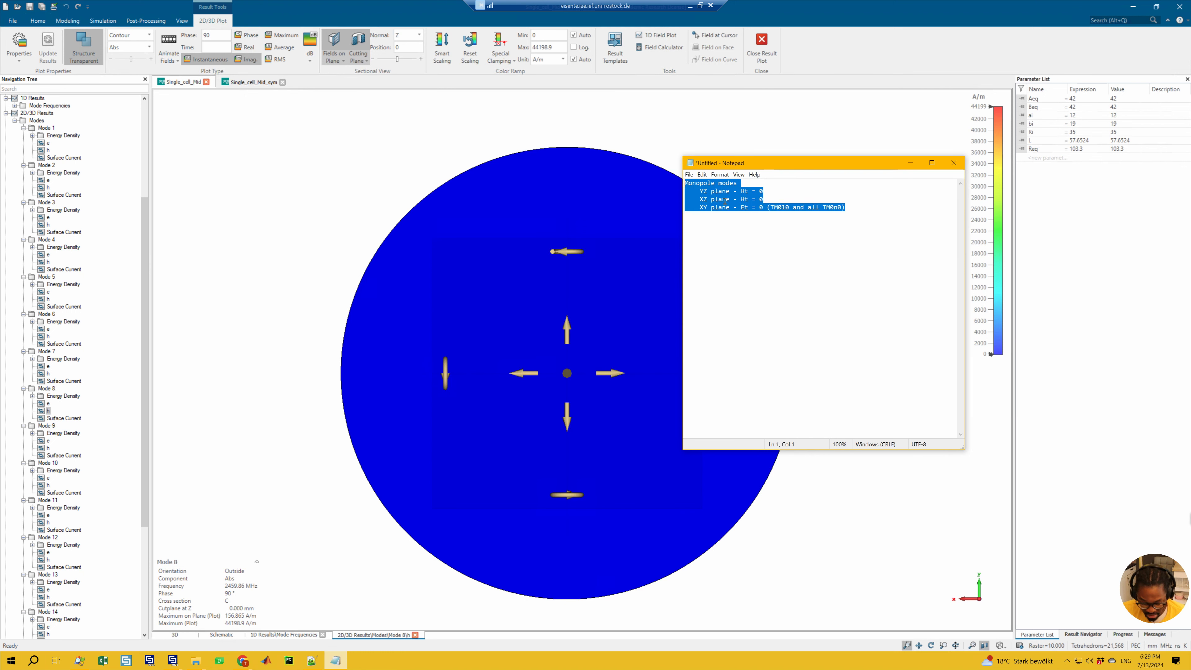
click(867, 218)
key(Return)
key(Return)
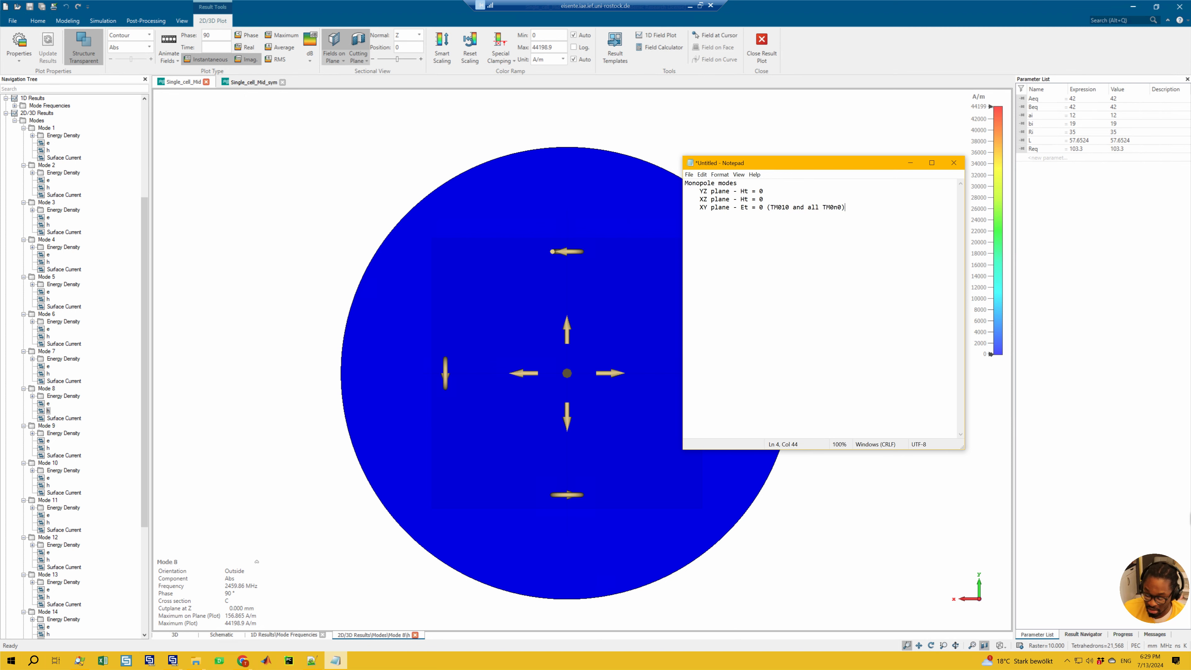
key(ctrl+v)
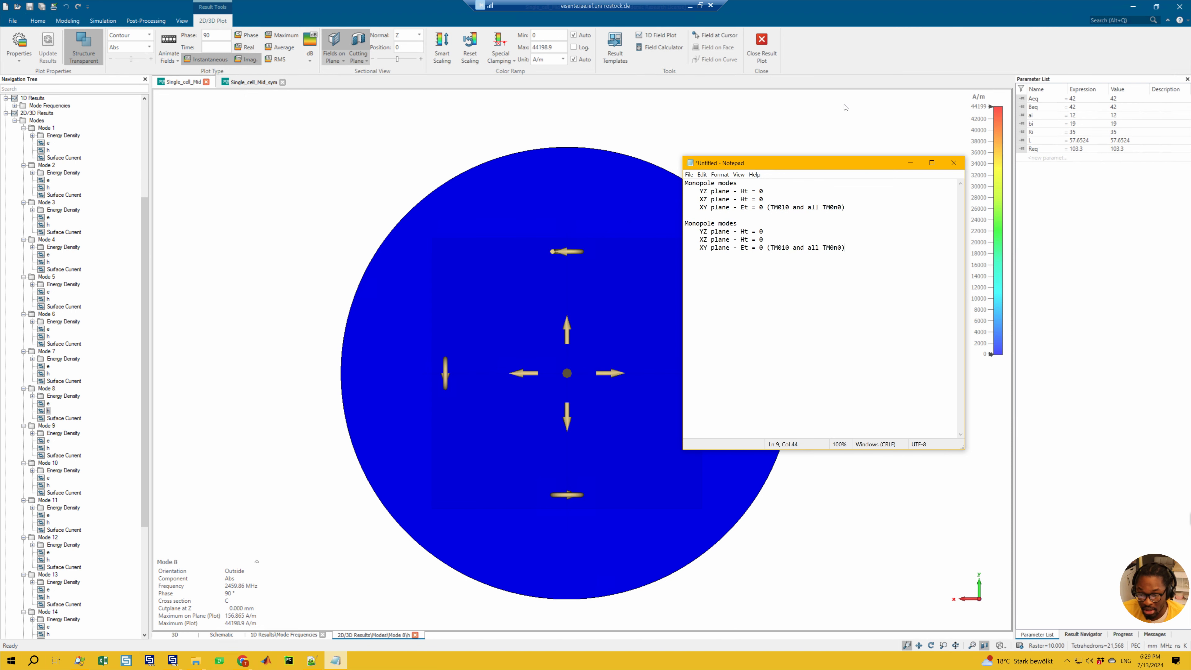
- In the copied block, change the XY plane line to "Ht = 0 (TM011 and all TM0n1)"
drag(763, 240, 684, 227)
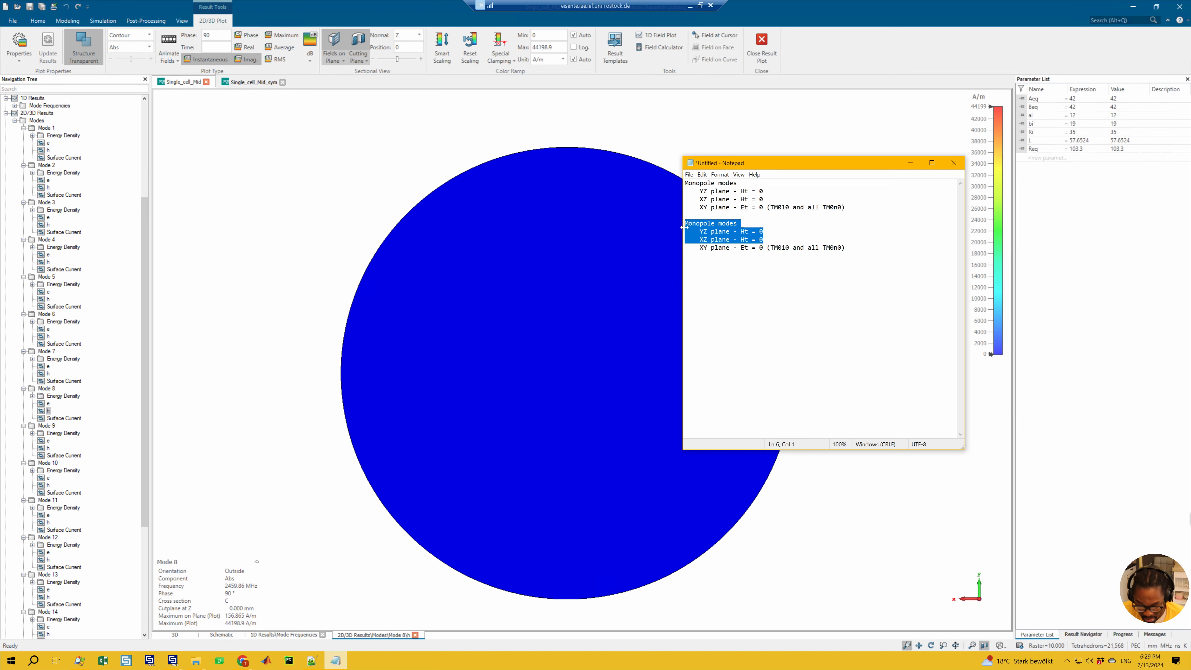
click(751, 240)
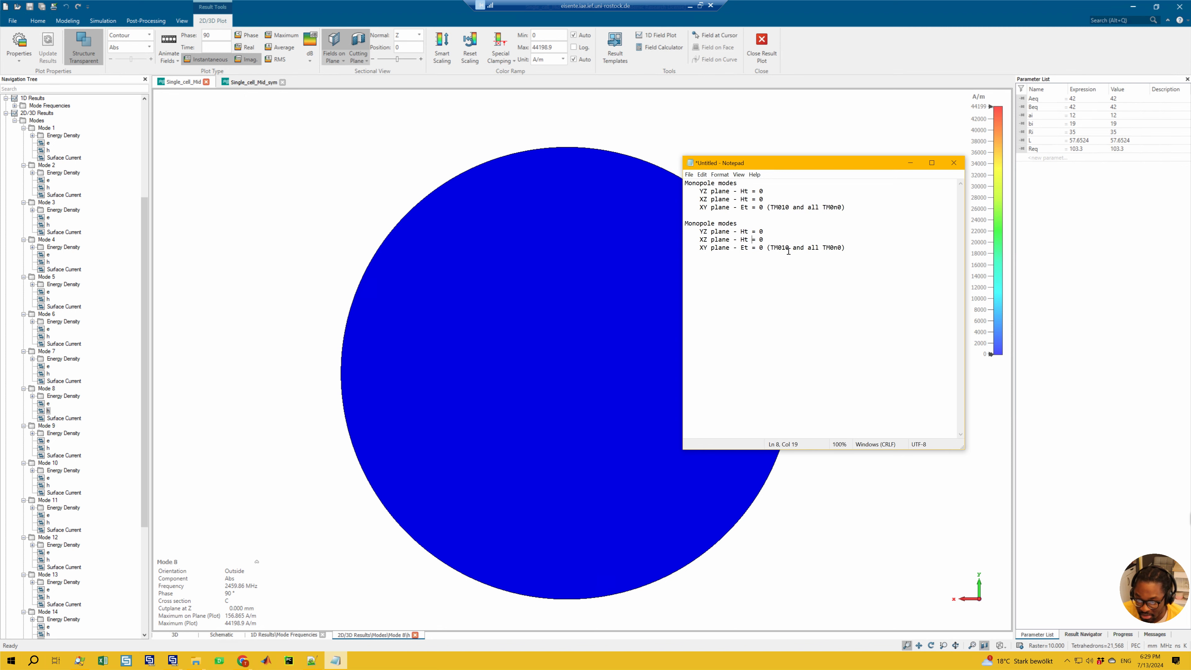
key(shift+Right)
text(1)
drag(790, 249, 823, 248)
click(830, 249)
key(shift+Right)
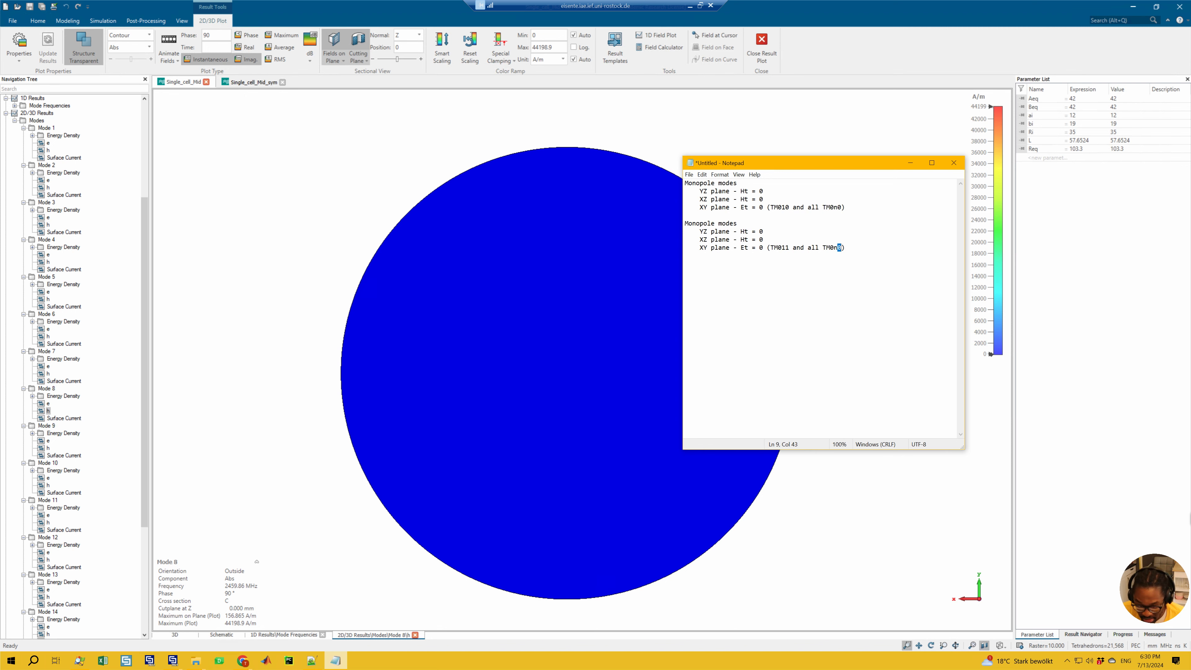
text(1)
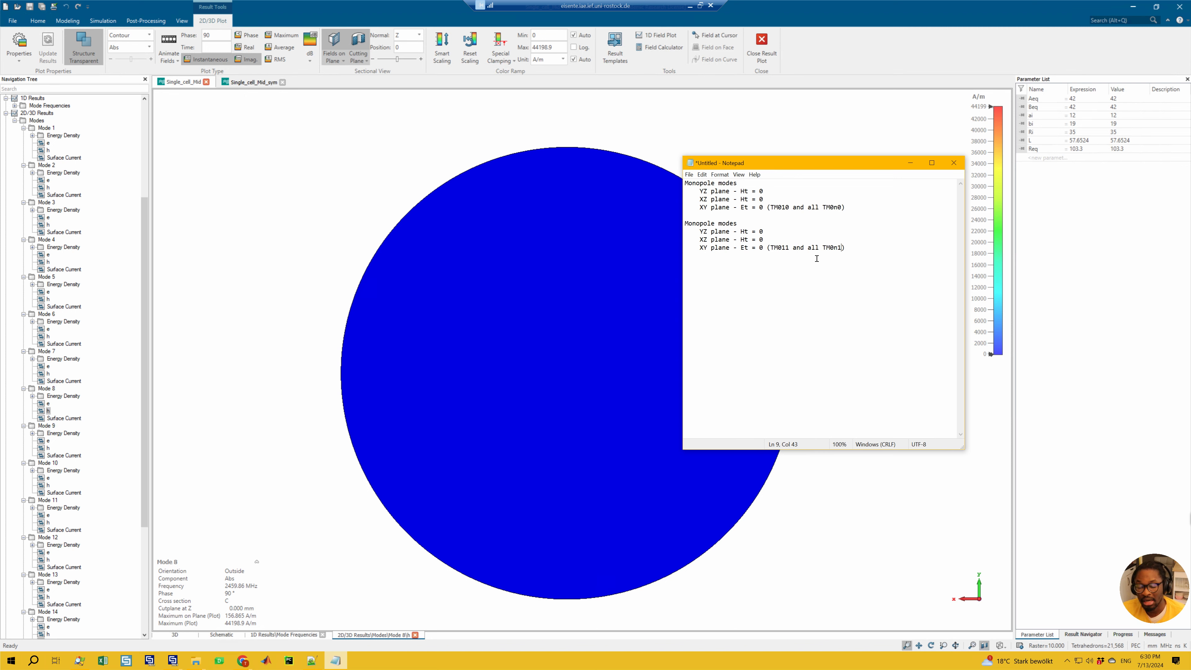
double_click(747, 250)
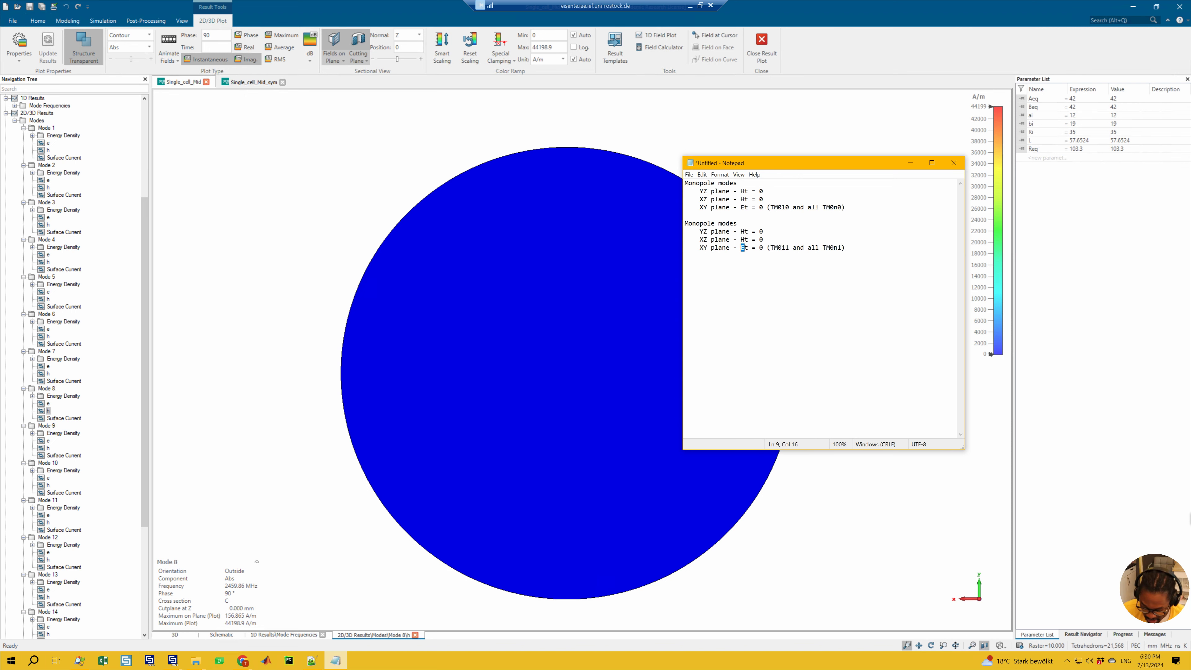
text(H)
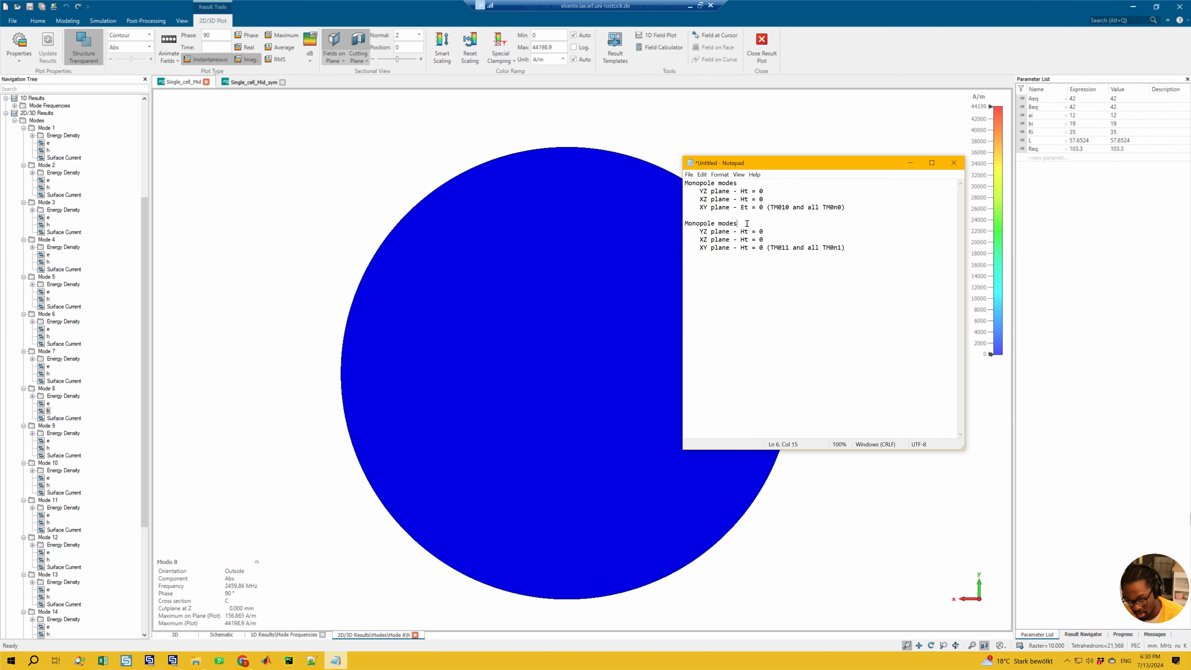
- Retitle the second block "Monopole mode - TM011" and the first block "Monopole mode - TM010"
key(BackSpace)
text(-)
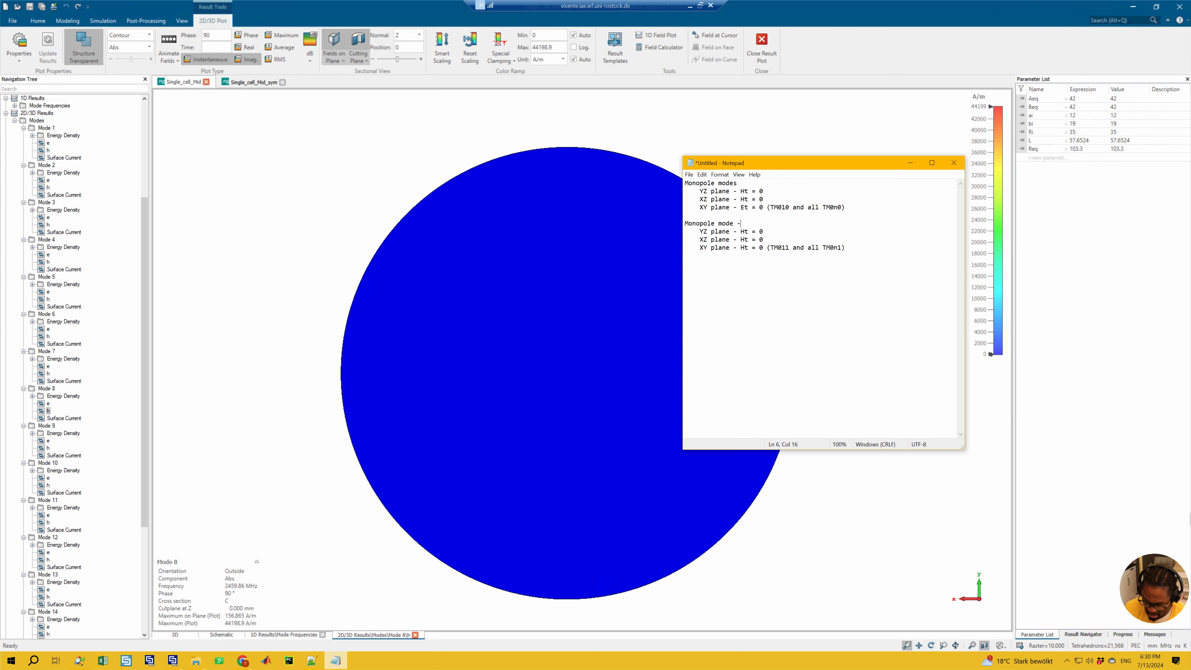
text( TM011)
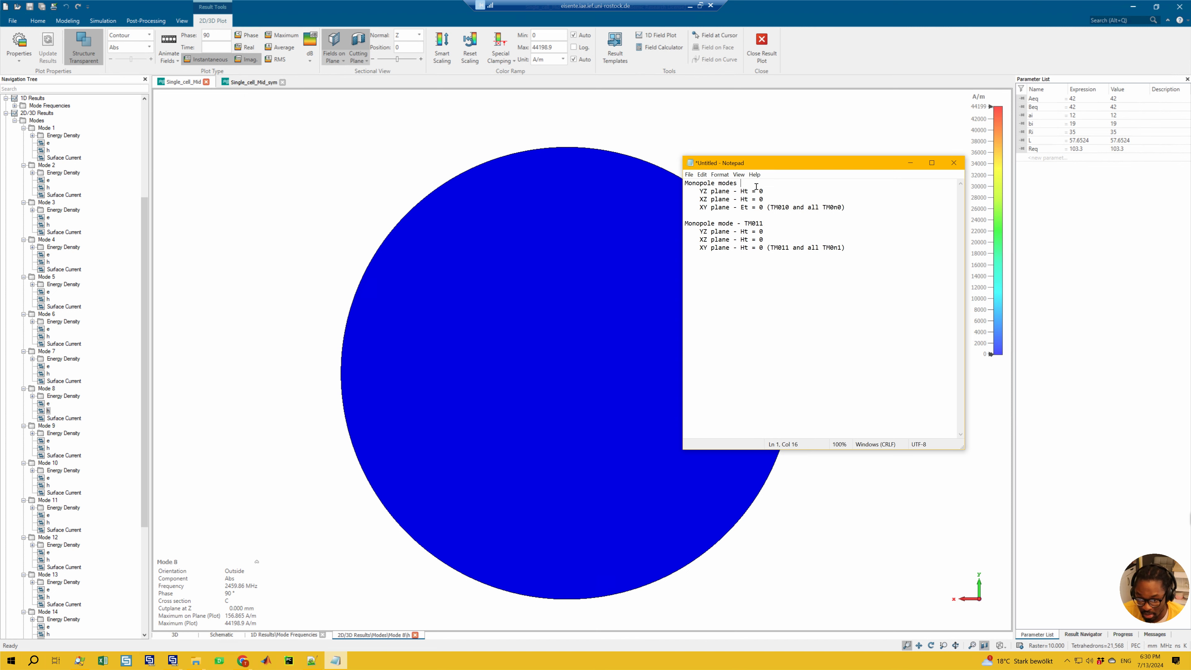
key(BackSpace)
key(BackSpace)
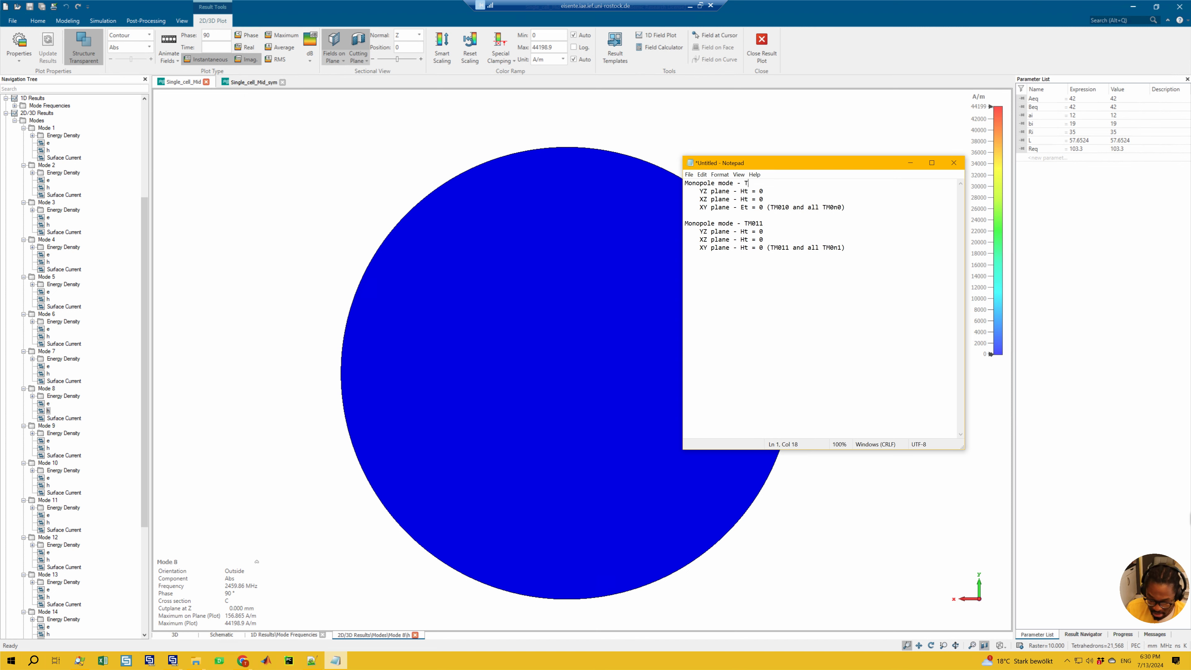
text(- TM010)
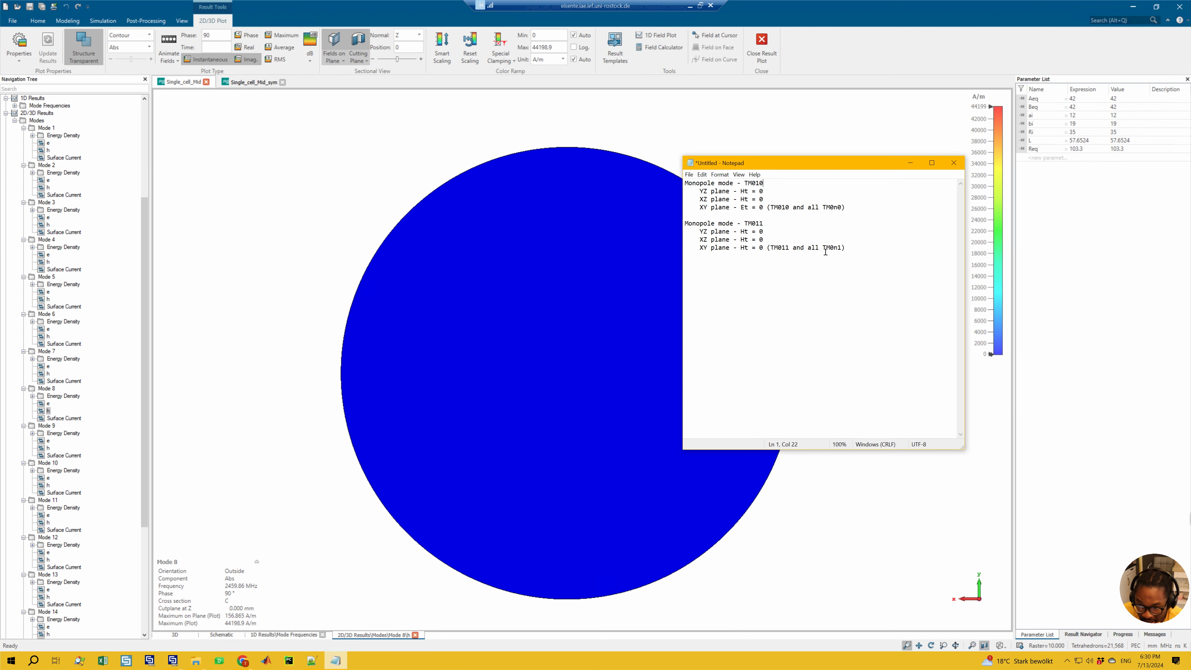
- Review both blocks' XY plane conditions, and return to CST Studio Suite to view Mode 1's magnetic field on the section normal to Z
drag(823, 248, 843, 248)
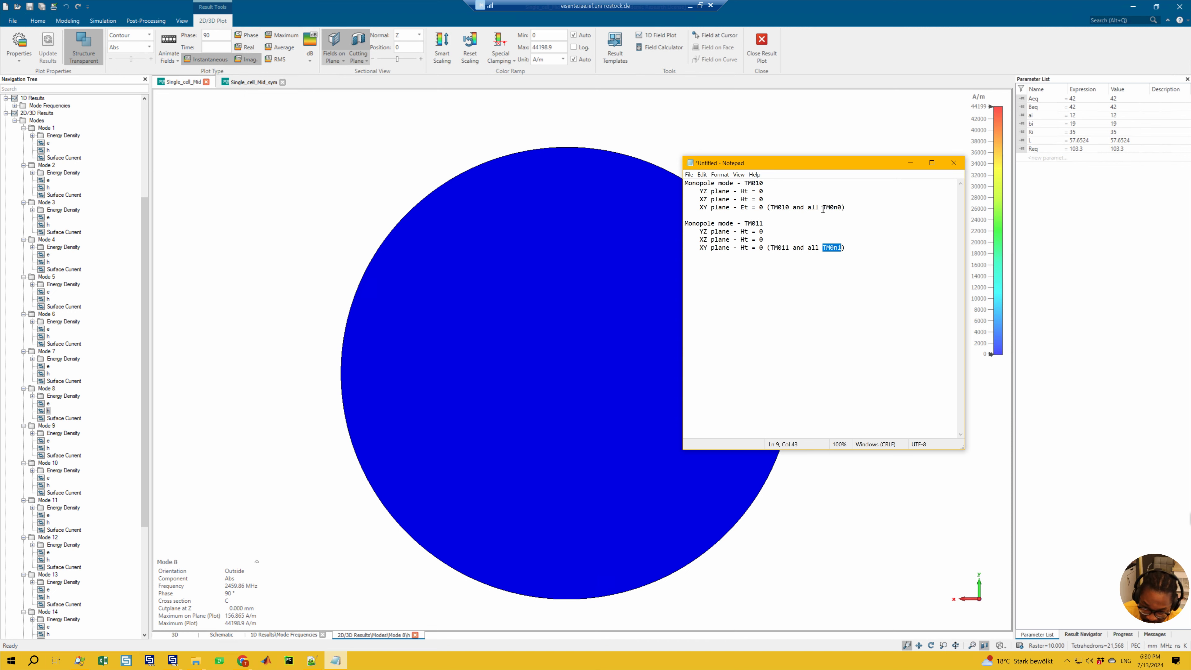
drag(824, 207, 846, 213)
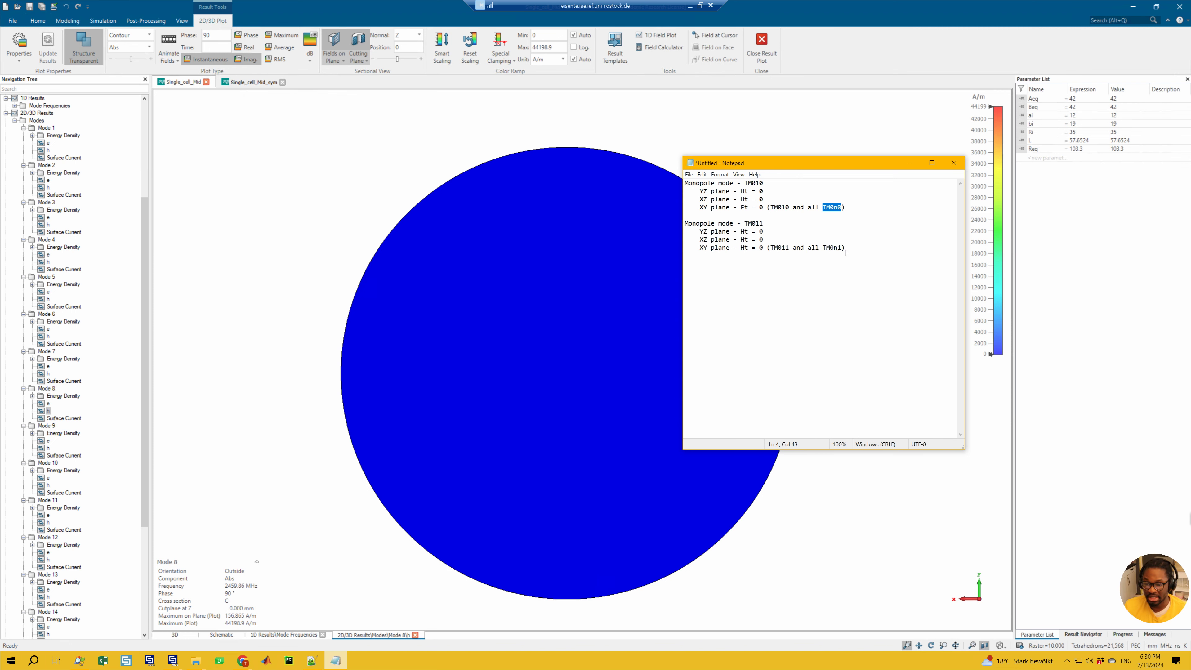
drag(855, 250, 685, 199)
click(743, 211)
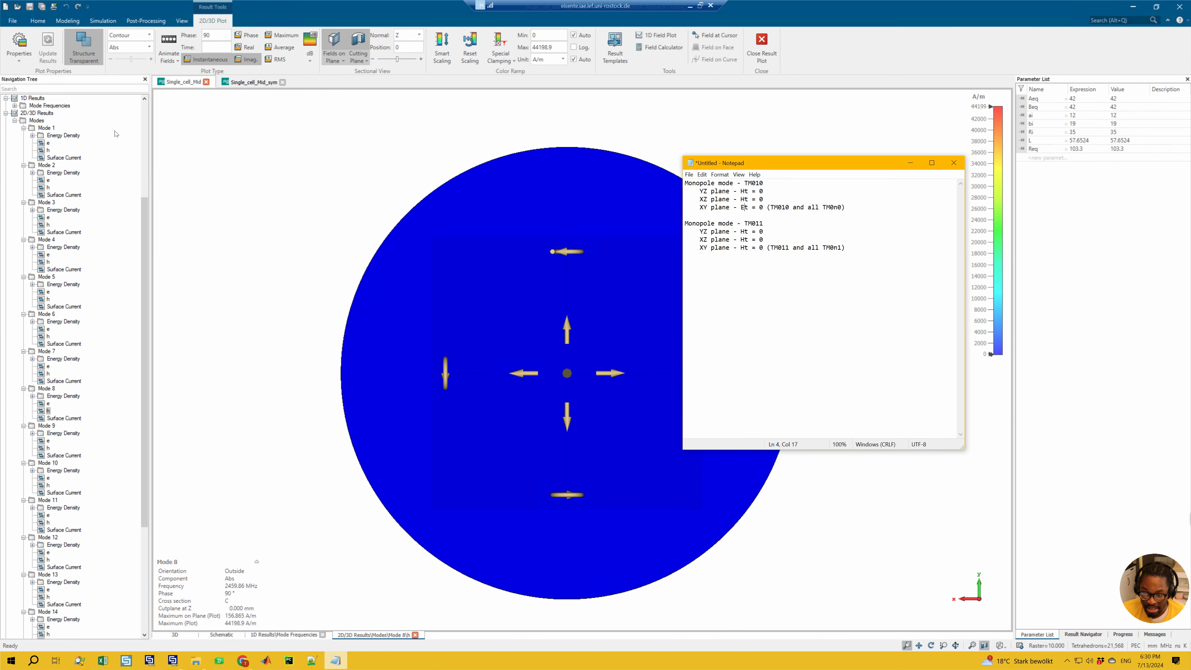
click(48, 143)
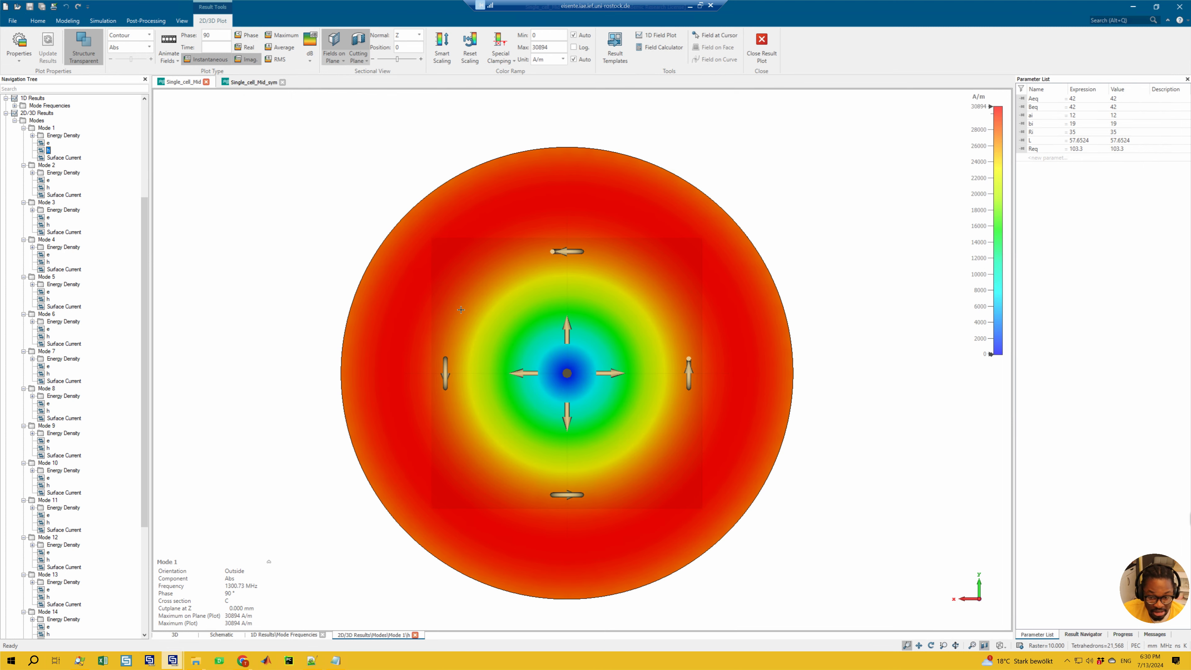
- Show the tangential component of Mode 1's electric field on the section normal to Z
click(48, 143)
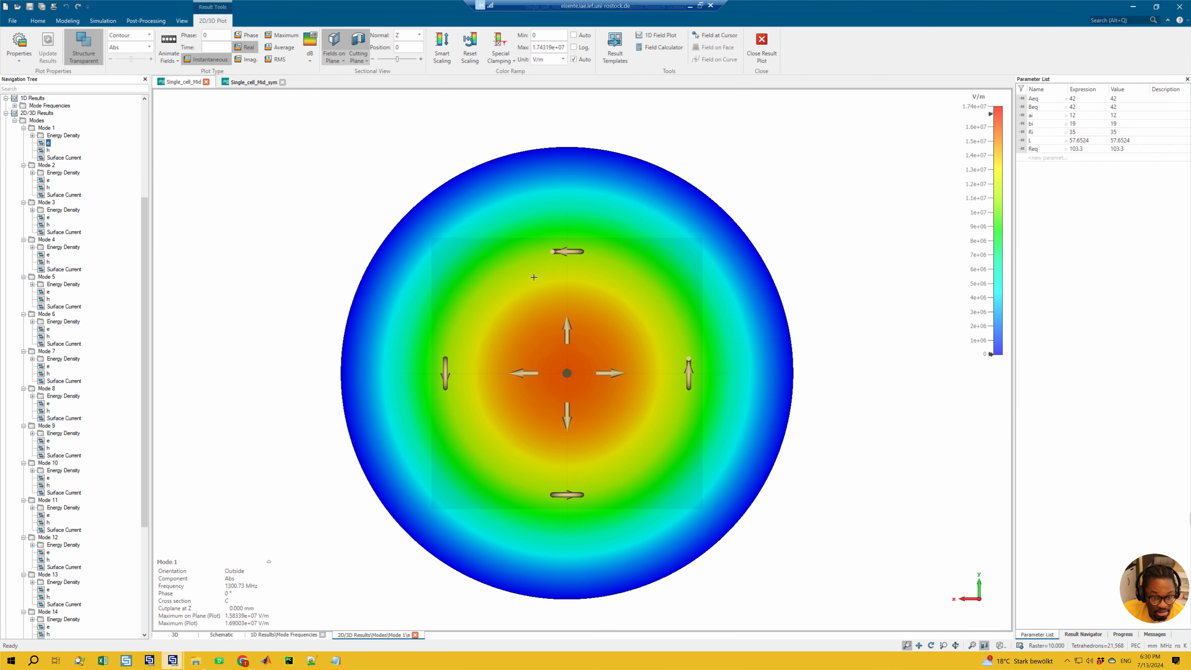
click(132, 47)
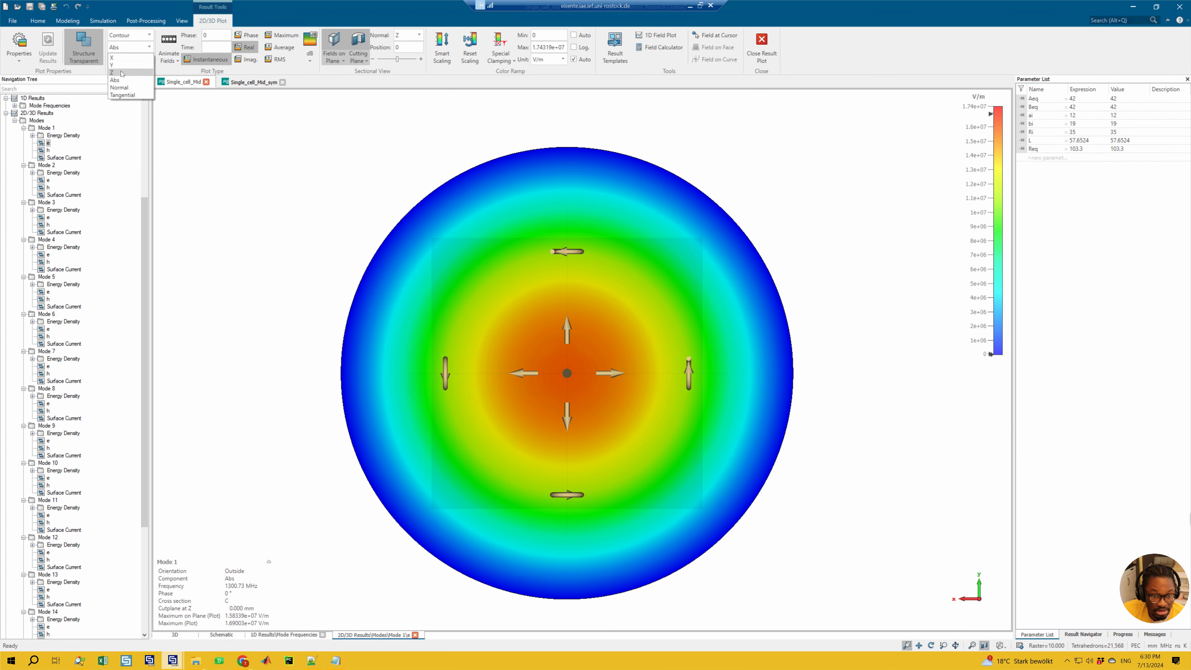
click(122, 95)
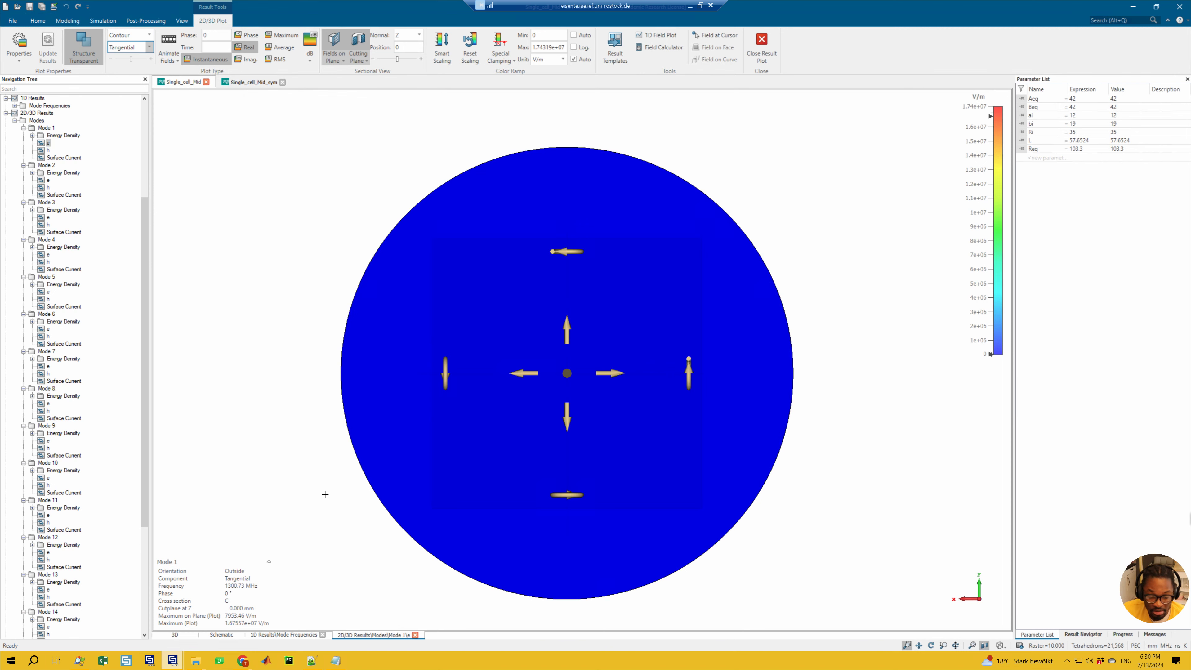
- Inspect the electric fields of Modes 10 and 11 on the section, and change the plotted component to Abs
click(48, 478)
click(49, 515)
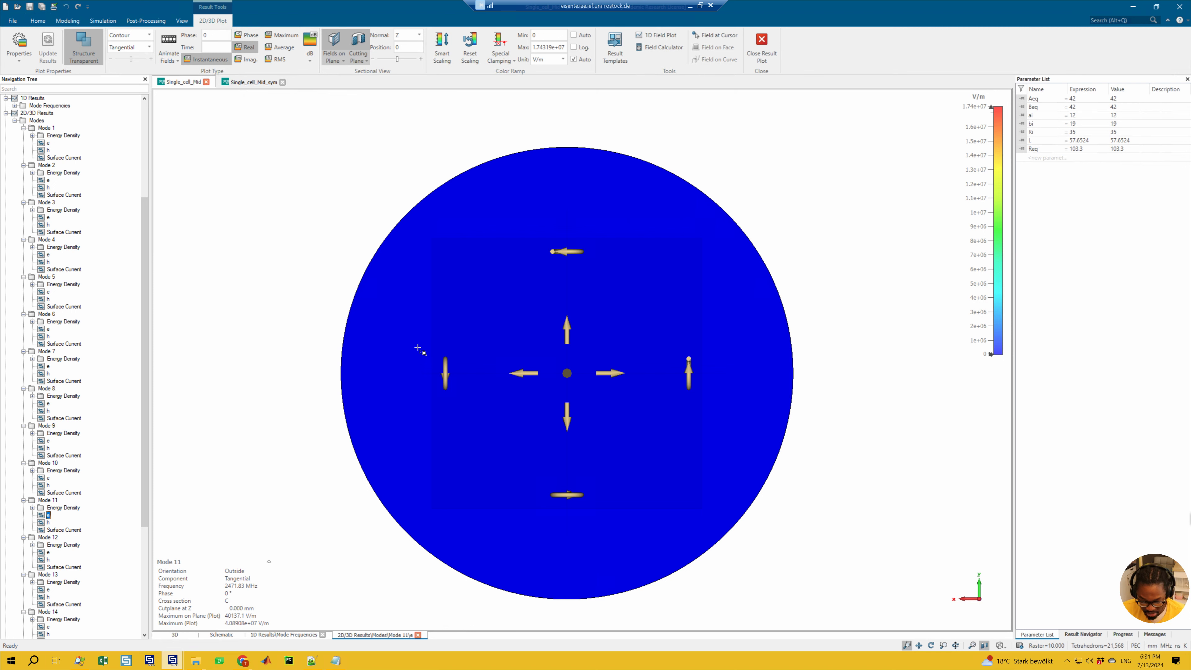
drag(417, 348, 420, 350)
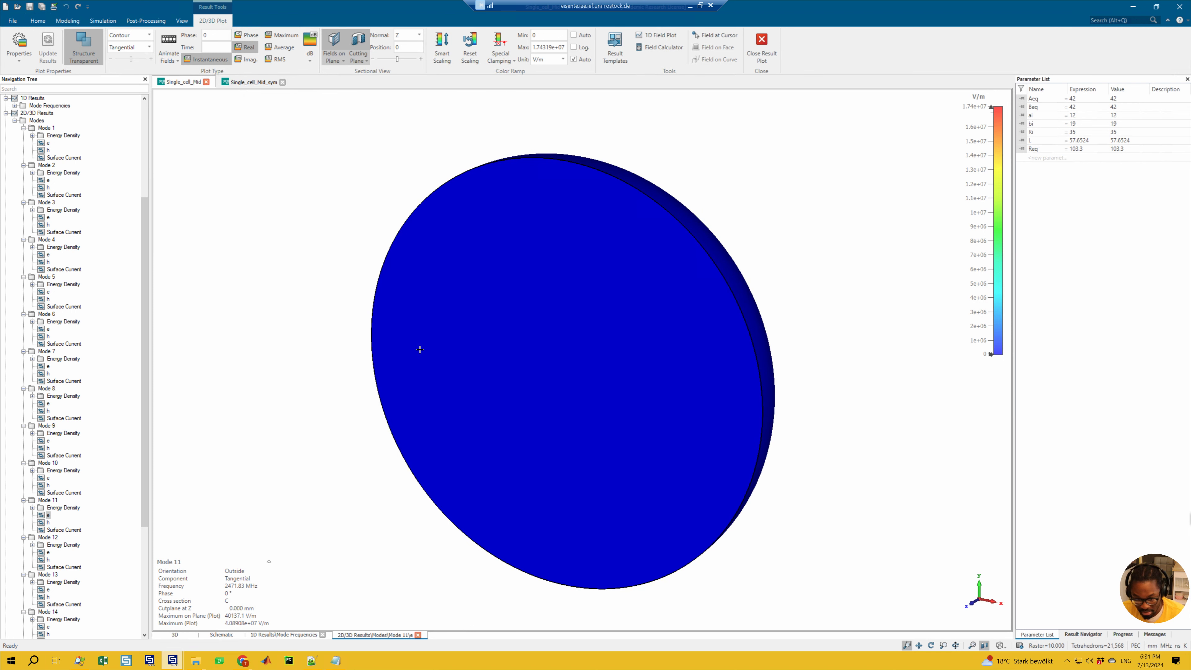
click(127, 49)
click(124, 81)
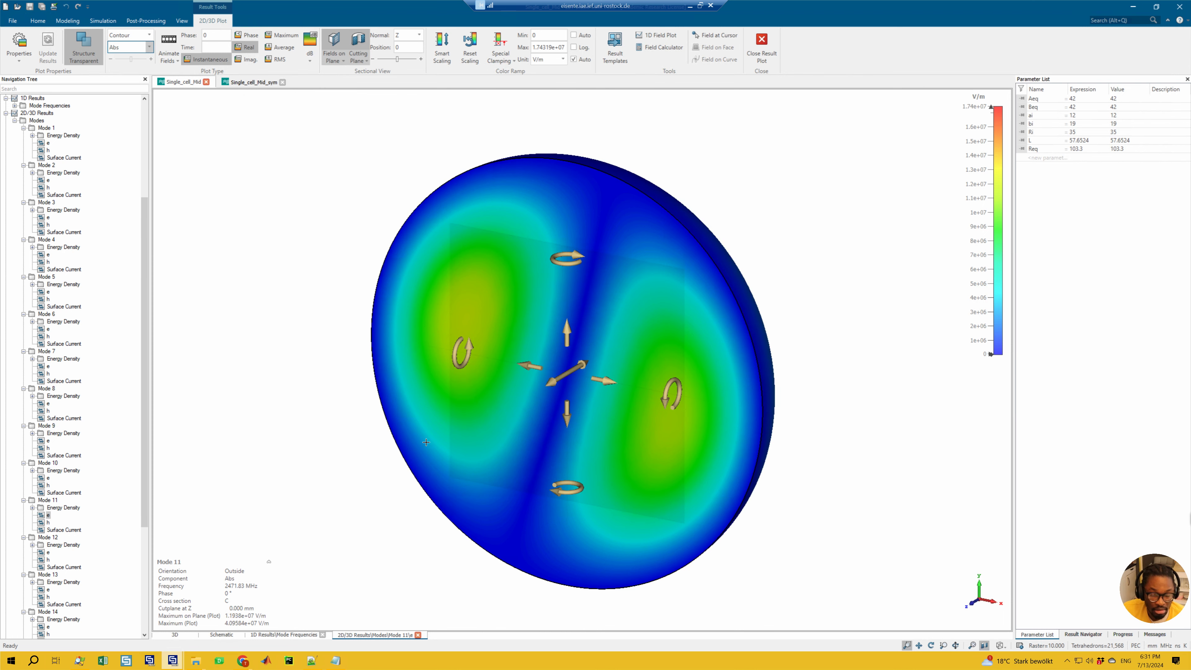
- Turn off the fields-on-plane display and compare the electric fields of Mode 9 and Mode 8 over the whole cavity
click(332, 42)
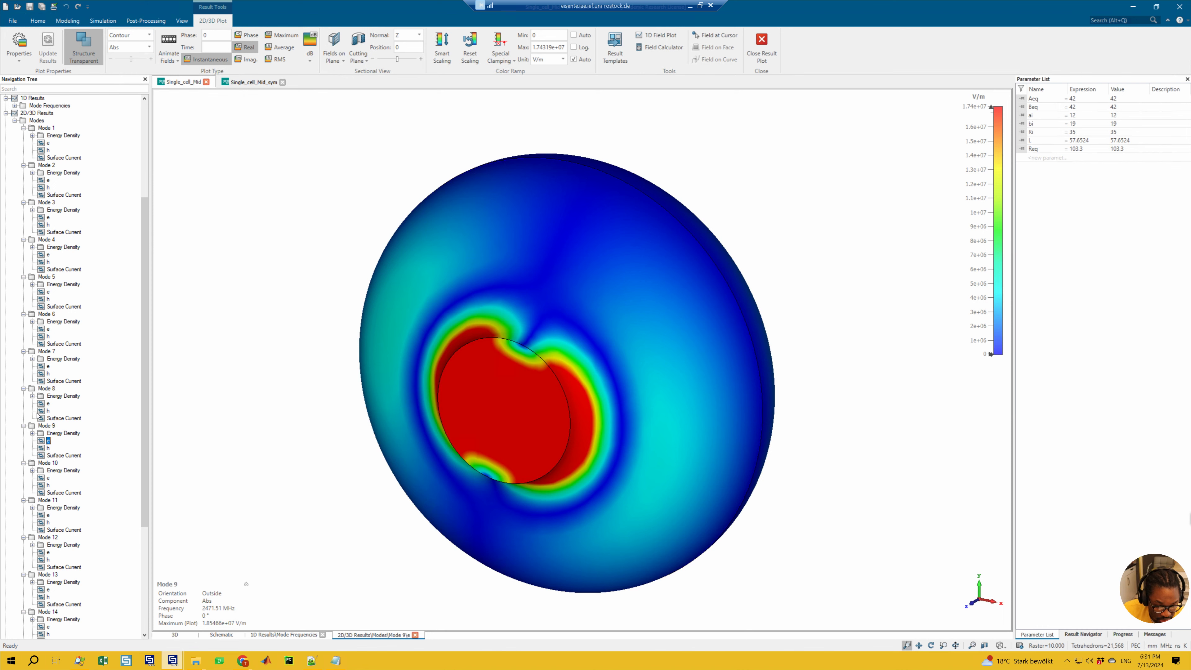
click(49, 441)
click(49, 403)
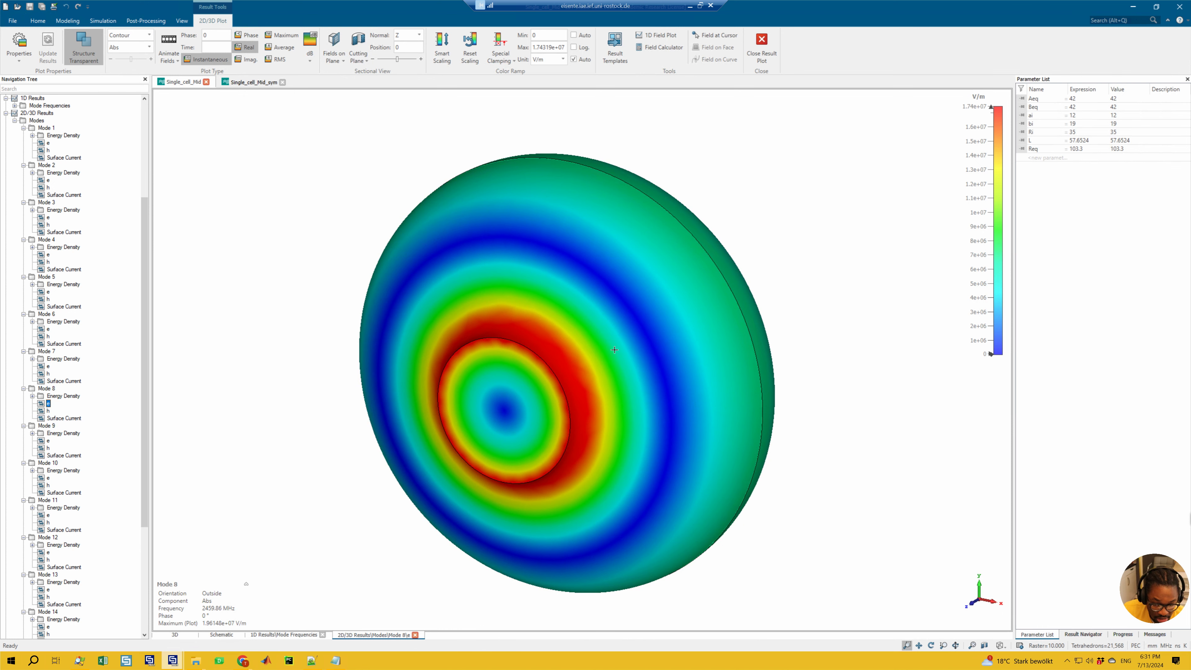
- Show Mode 8's tangential electric field on the cutting plane normal to Z, followed by its tangential magnetic field
click(127, 47)
click(123, 95)
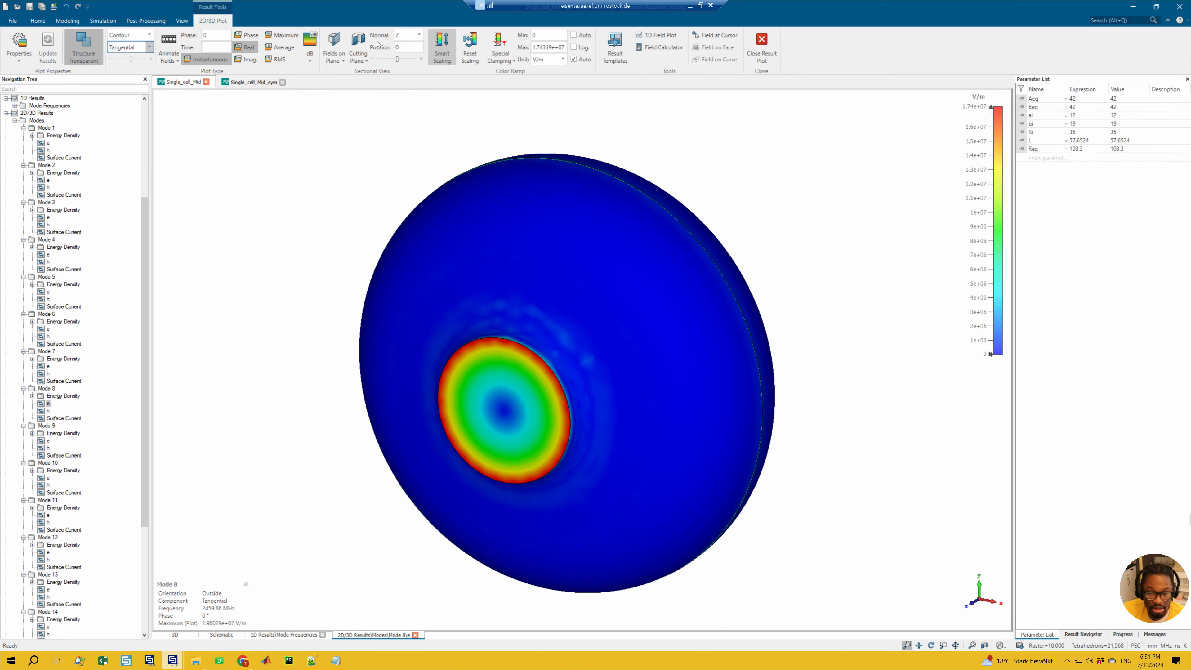
click(334, 46)
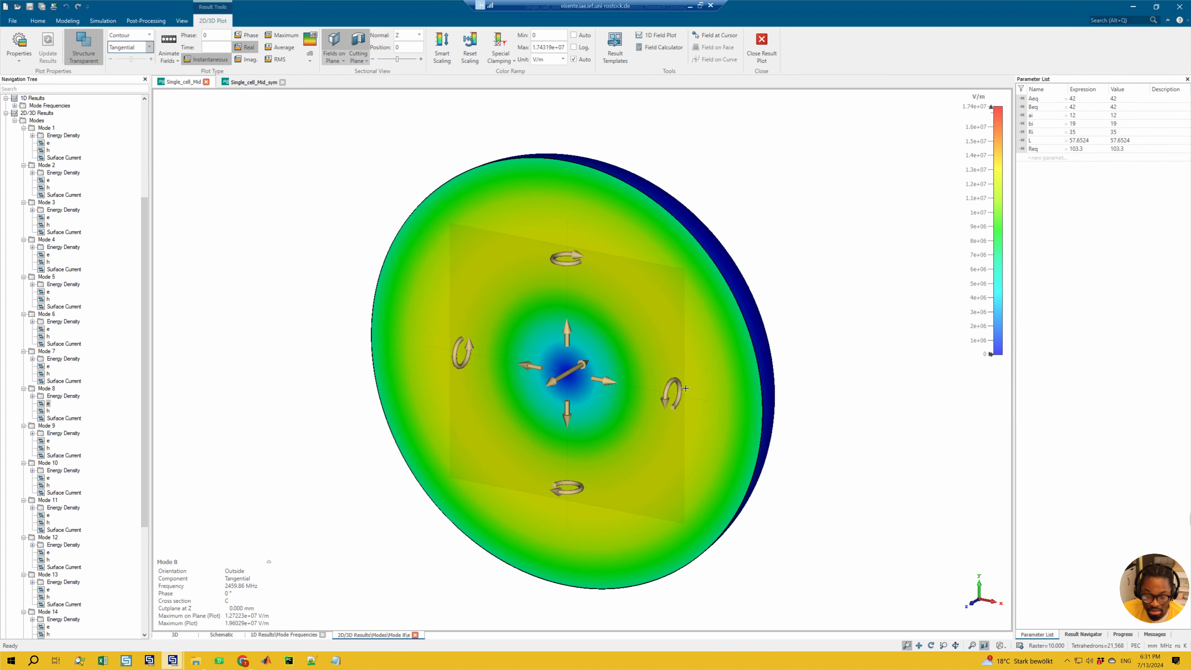
click(49, 411)
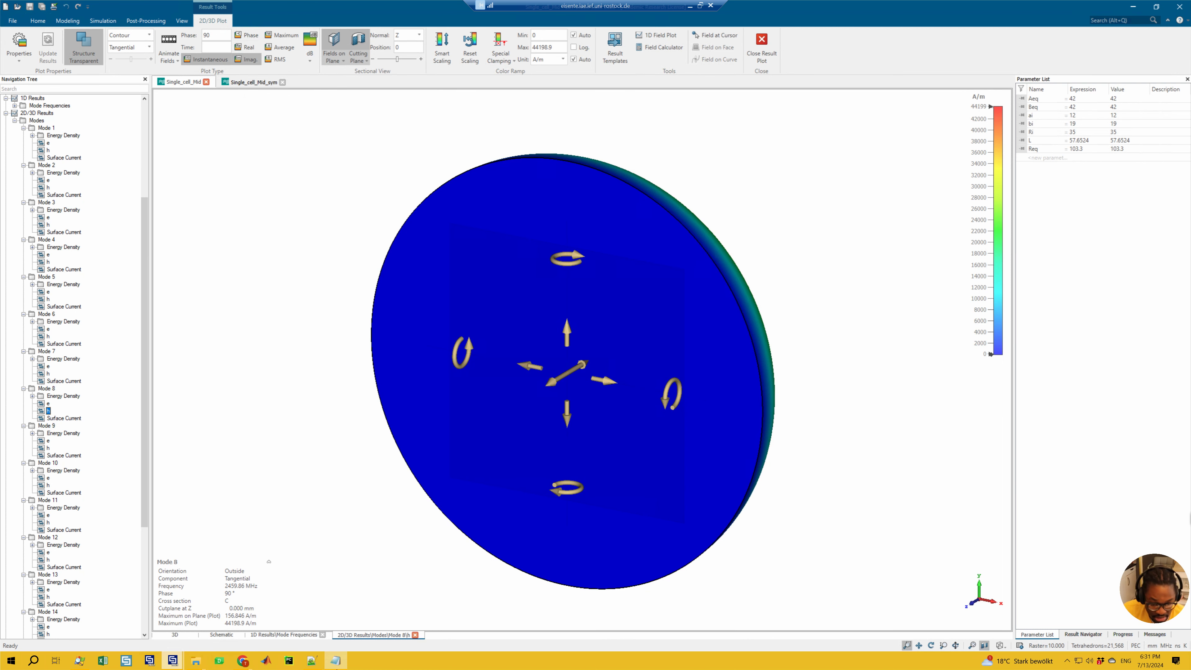
- Switch to the Notepad notes and review the YZ and XZ plane conditions in the TM011 block
click(336, 660)
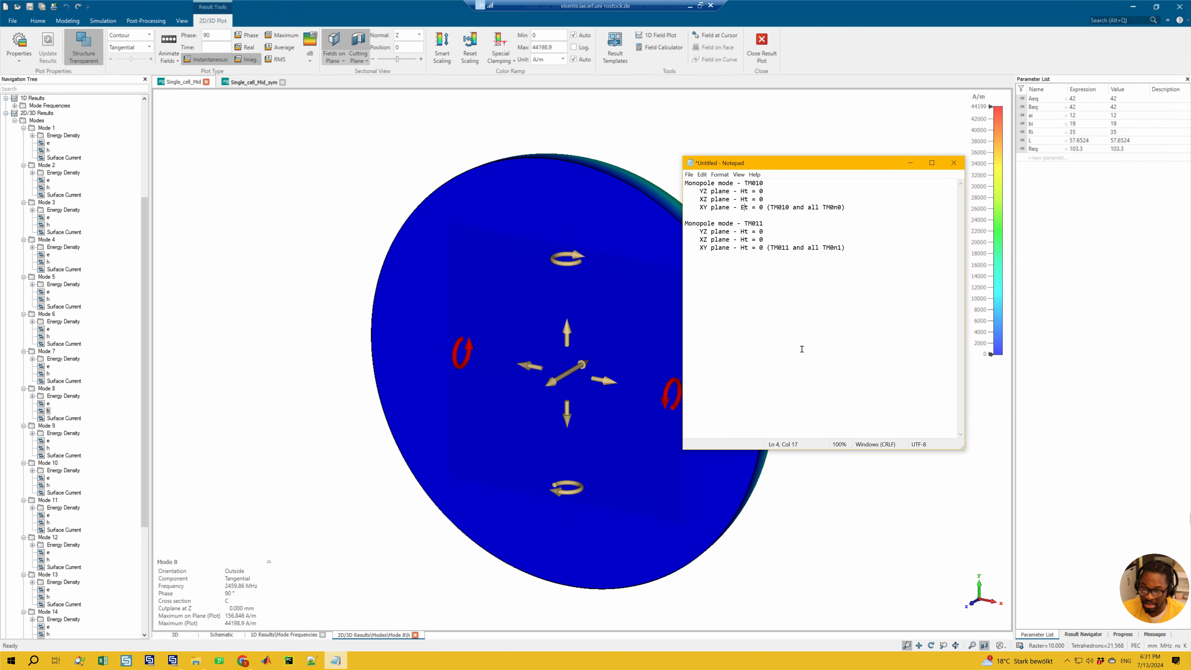
double_click(760, 240)
drag(747, 238, 681, 231)
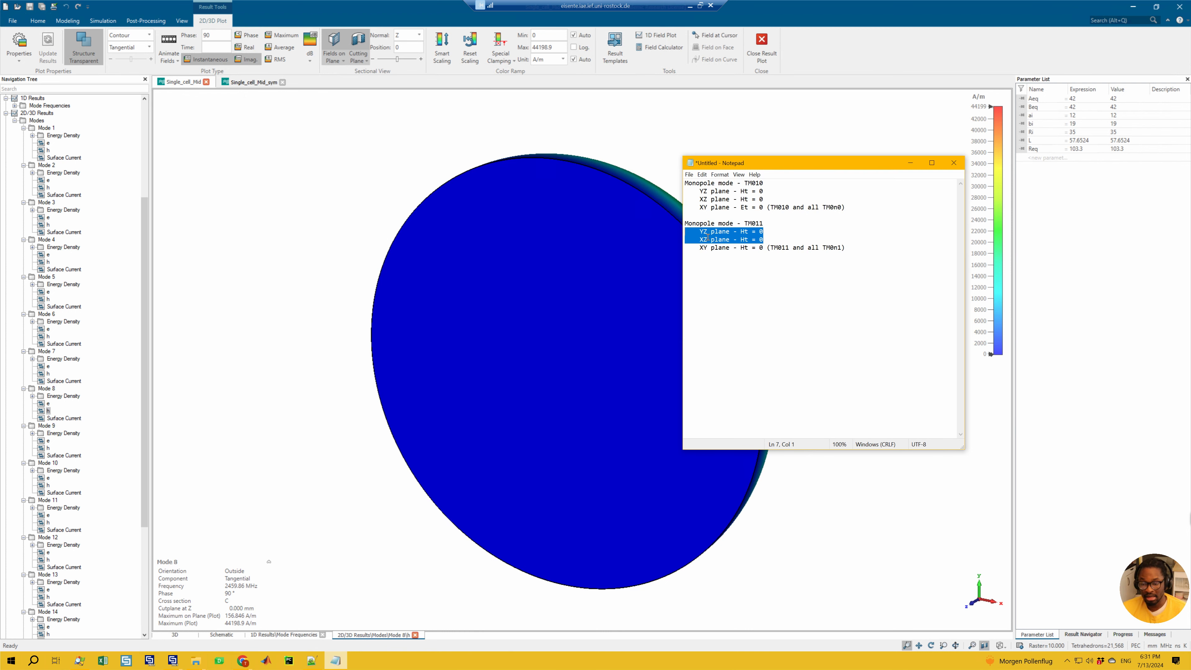
click(779, 242)
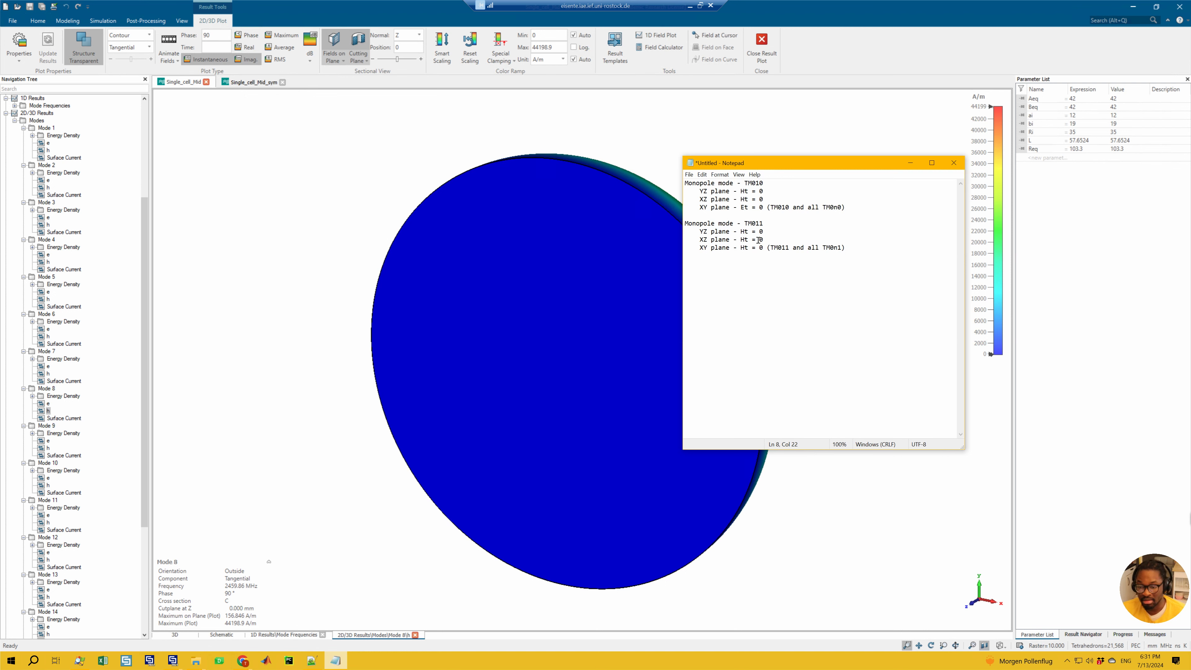
drag(764, 240, 680, 232)
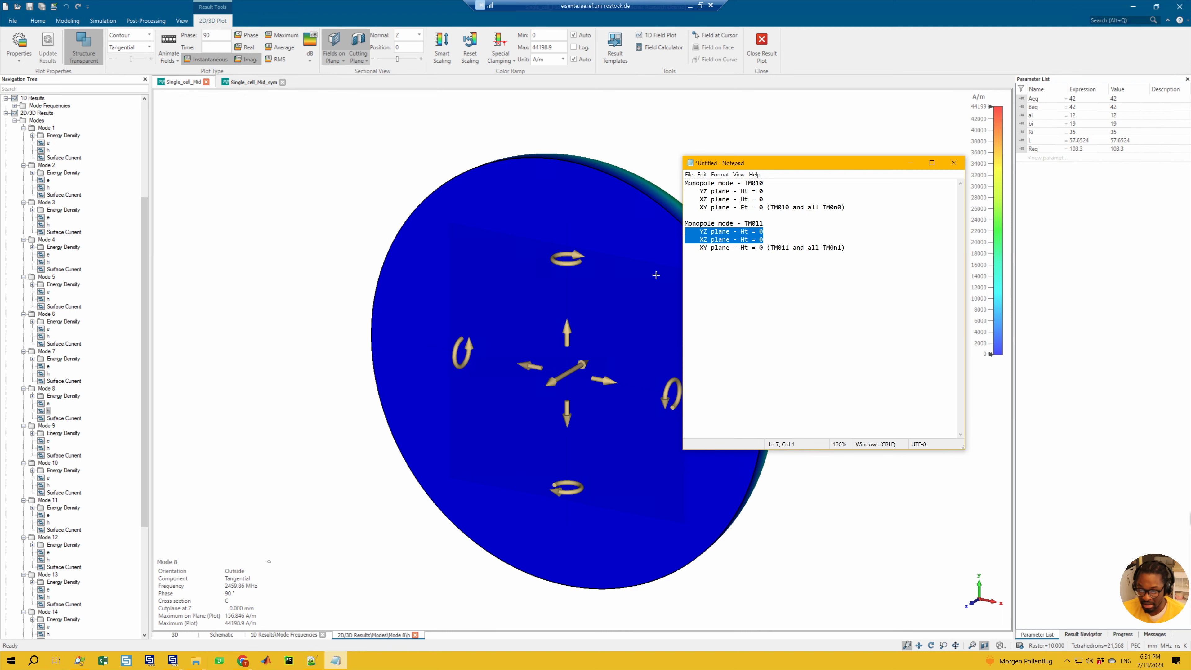
click(772, 242)
drag(764, 240, 686, 234)
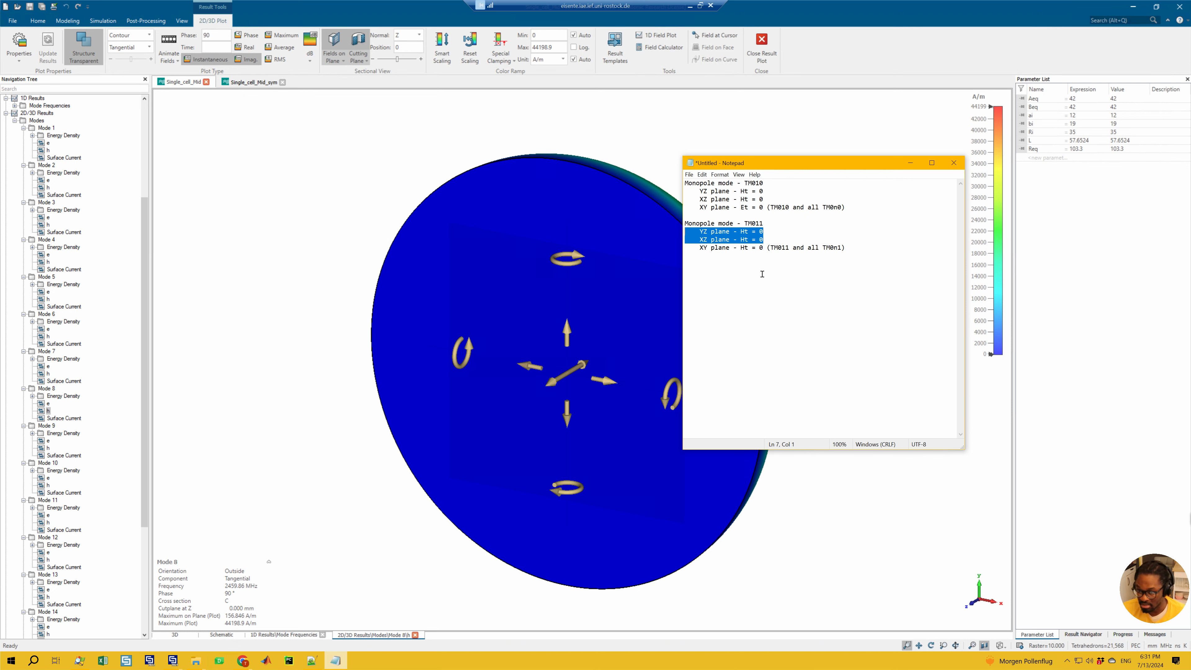
click(772, 242)
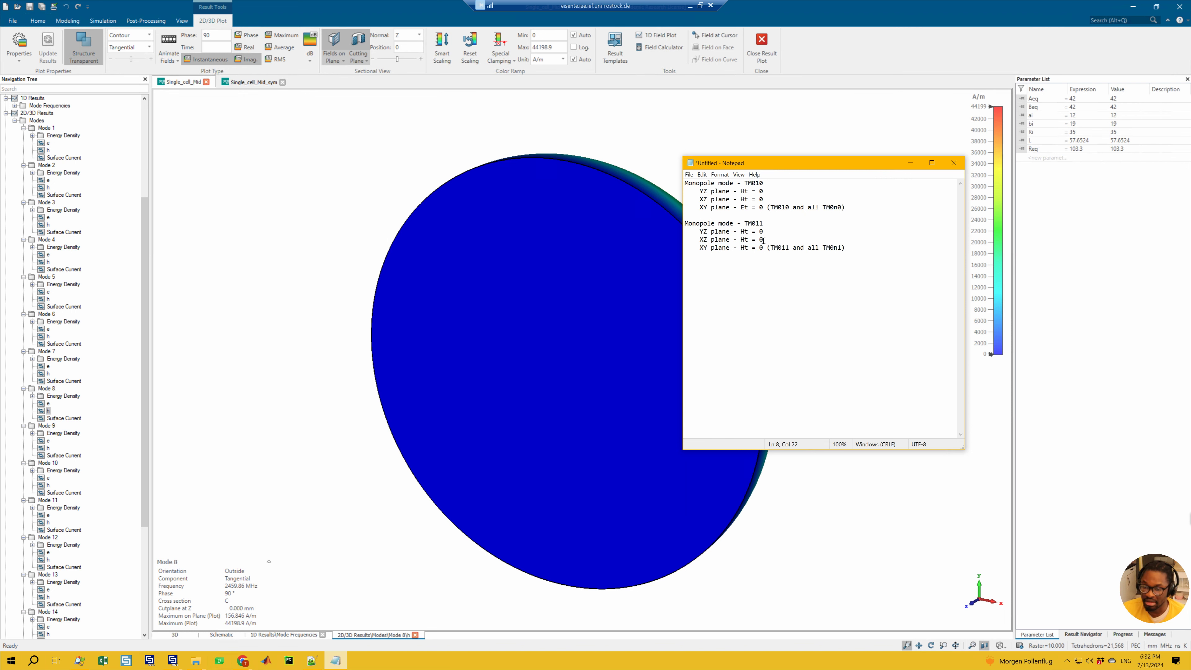
drag(767, 241, 684, 237)
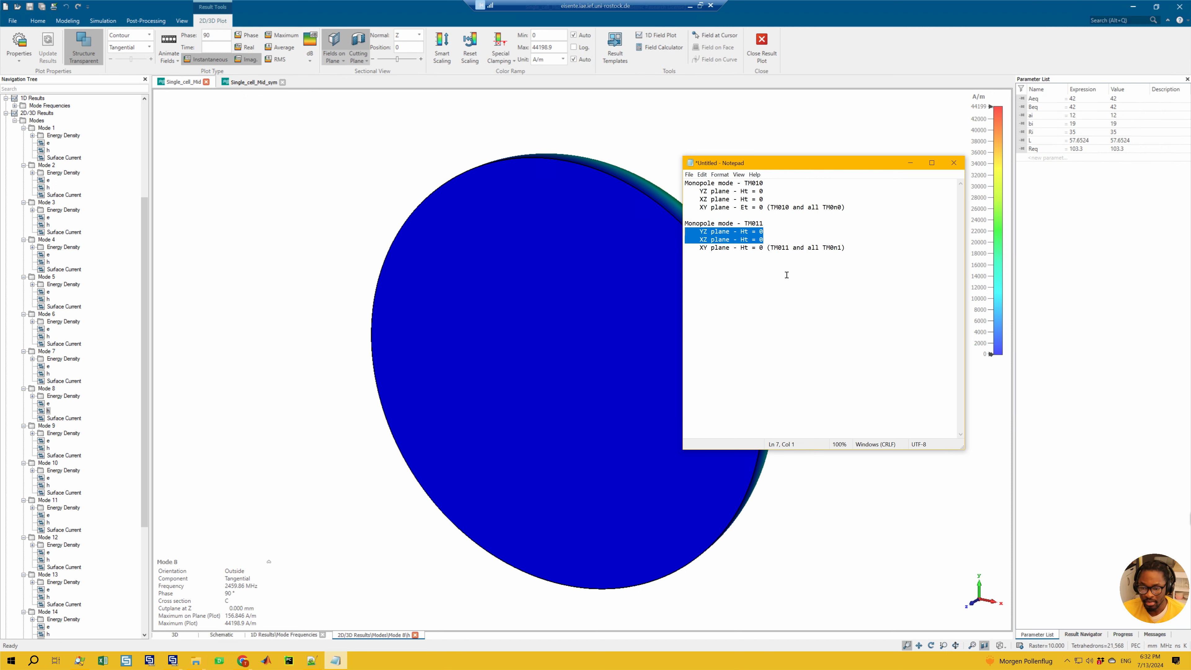
drag(773, 240, 683, 233)
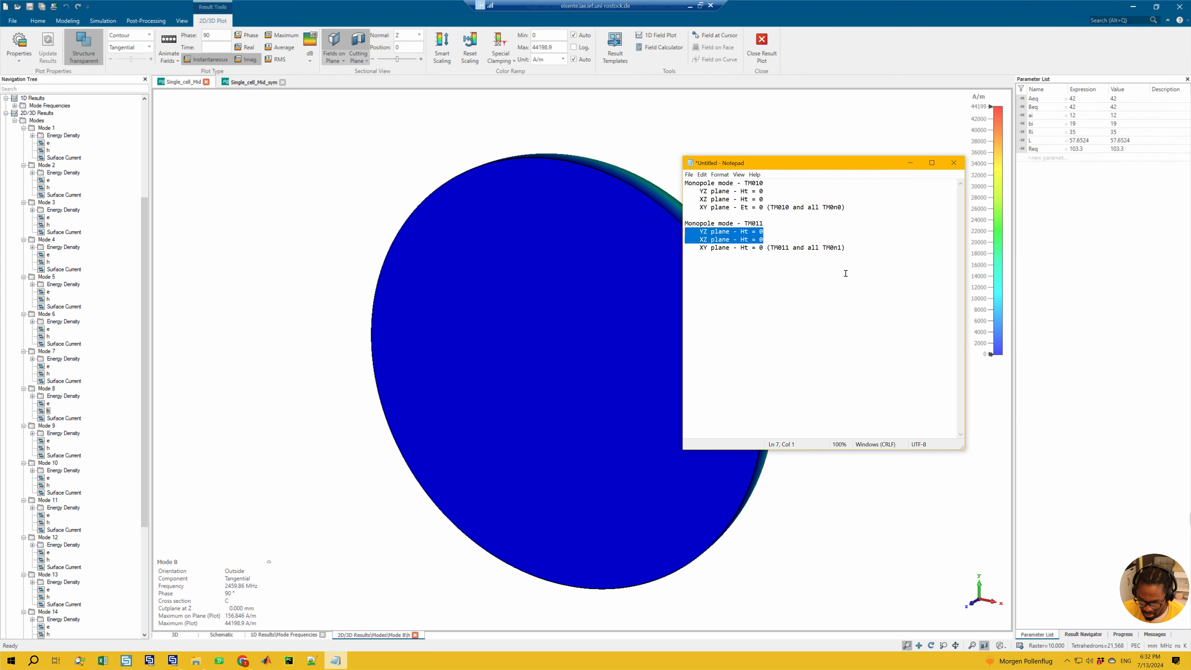
- Duplicate the whole "Monopole mode - TM011" block below itself, separated by a blank line
drag(861, 253, 867, 214)
key(ctrl+c)
key(ctrl+End)
key(ctrl+v)
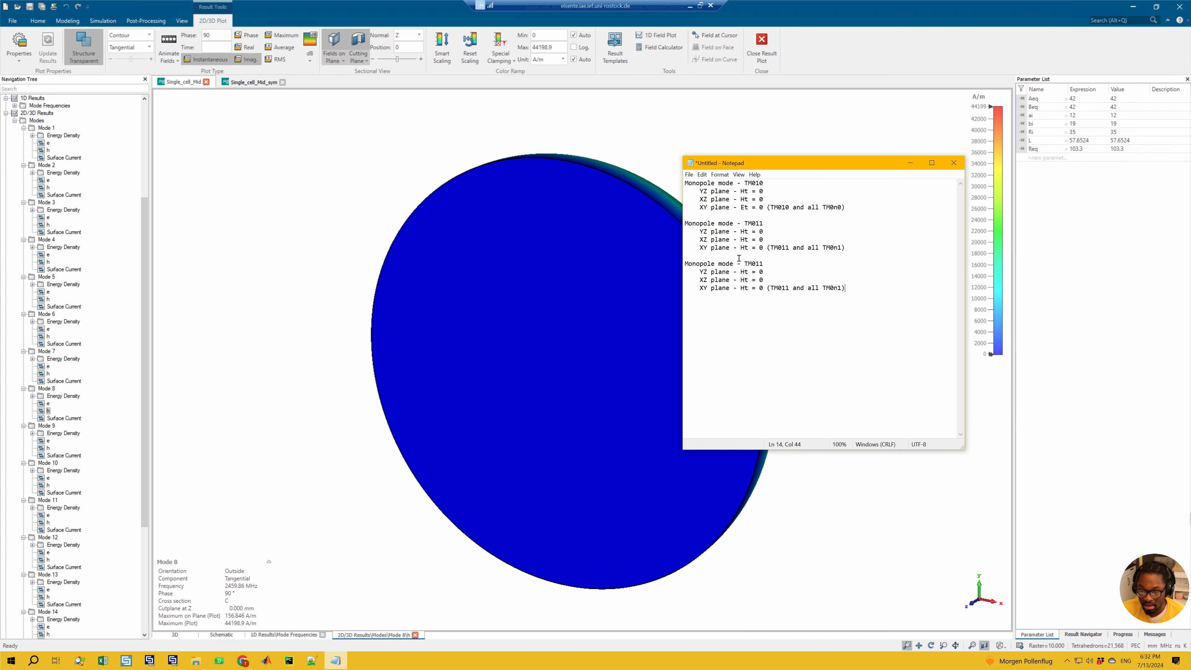
- Retitle the third block "Monopole modes and quadrupole modes" and delete its XY plane line
drag(769, 266, 737, 266)
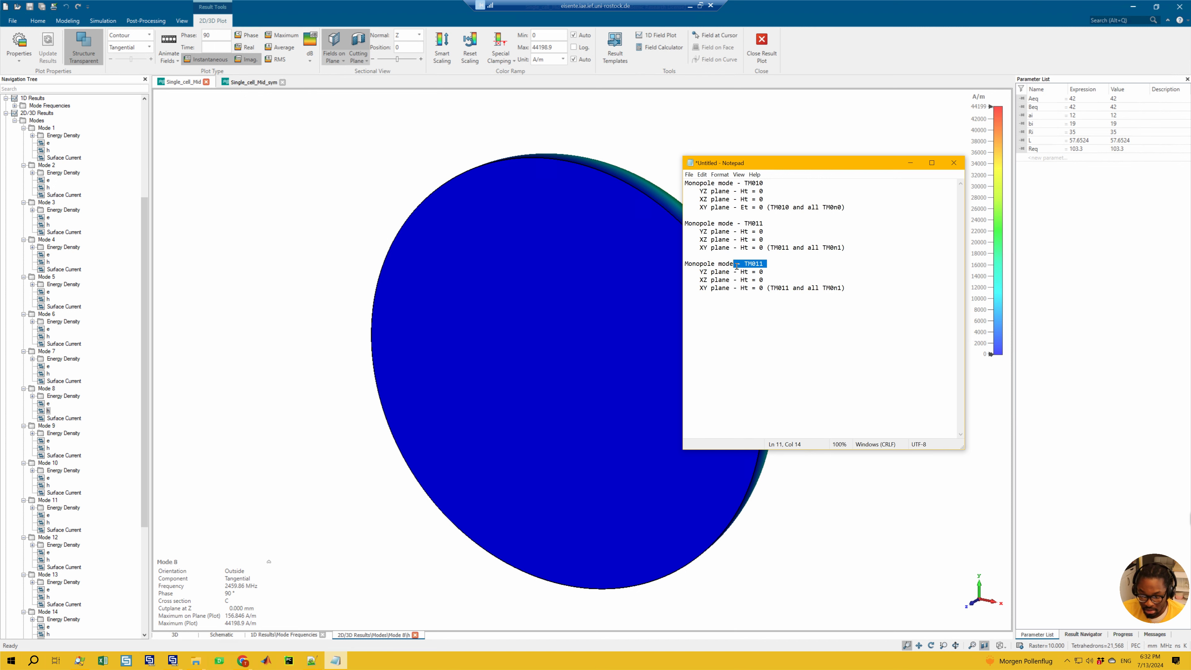
text(s)
drag(853, 290, 685, 288)
key(BackSpace)
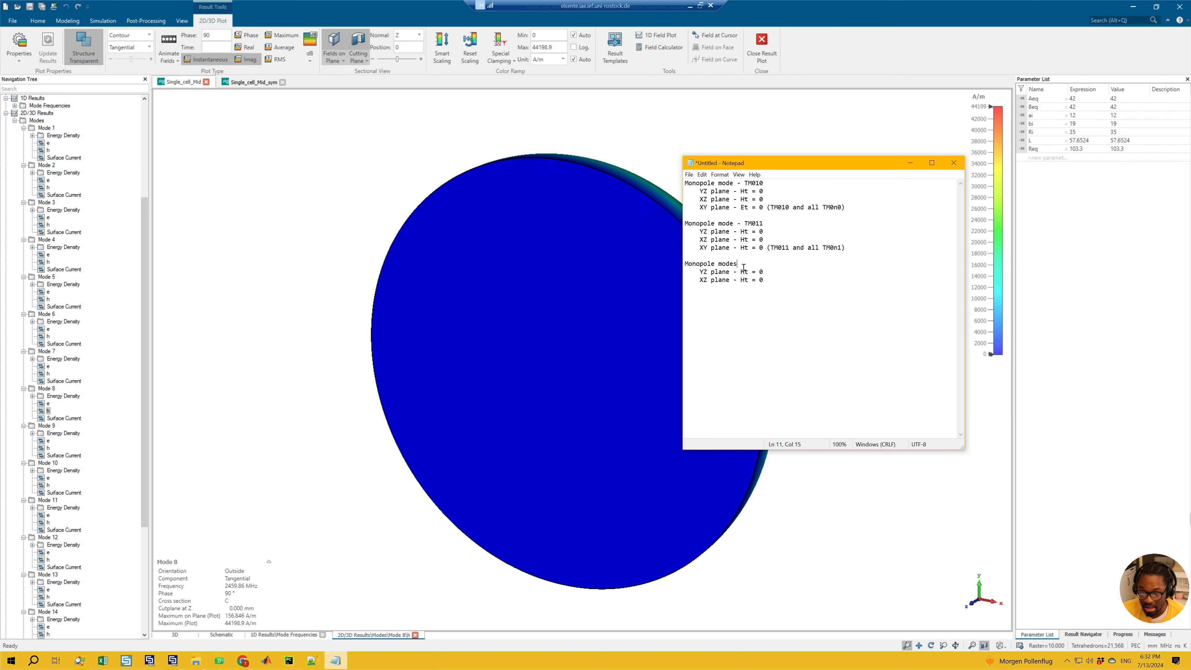
text(and quadrupole)
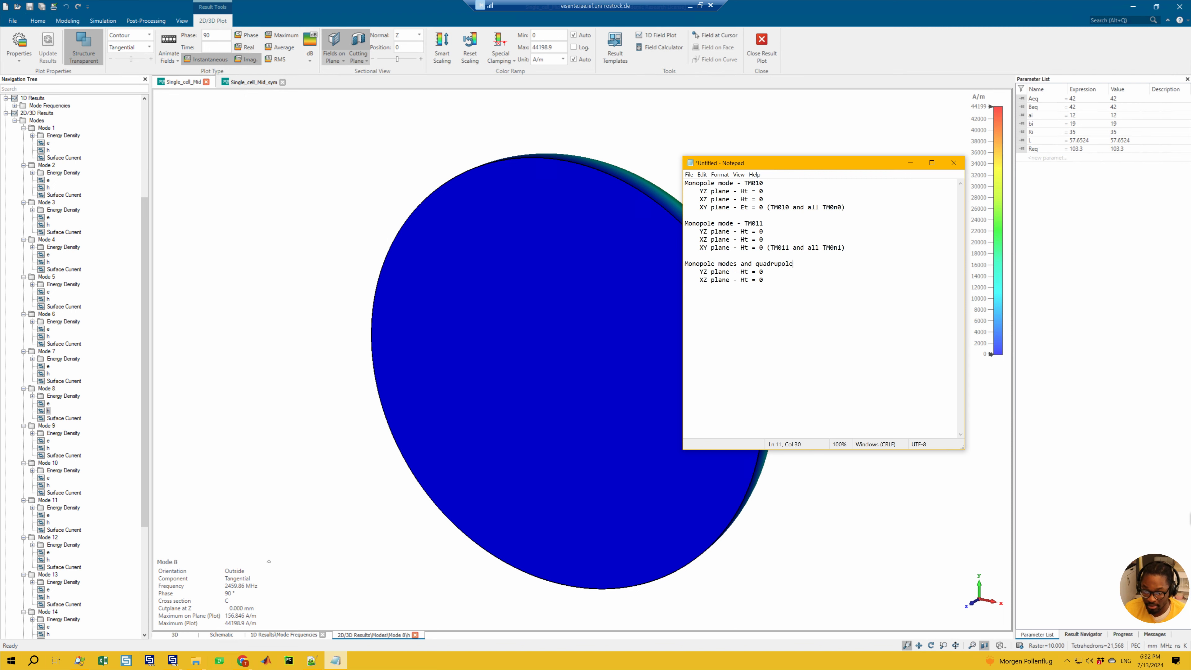
text( modes)
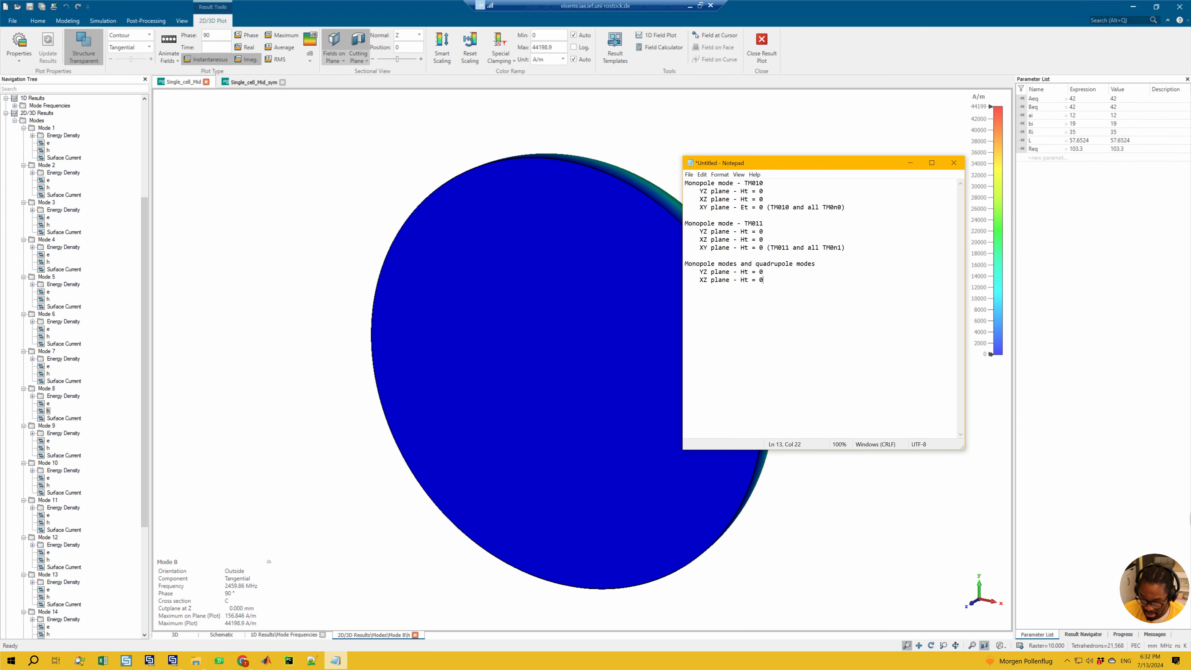
- After a blank line below the third block, write "Generally, for all modes TMmnp such that m is even"
key(Return)
key(Return)
text(g)
key(BackSpace)
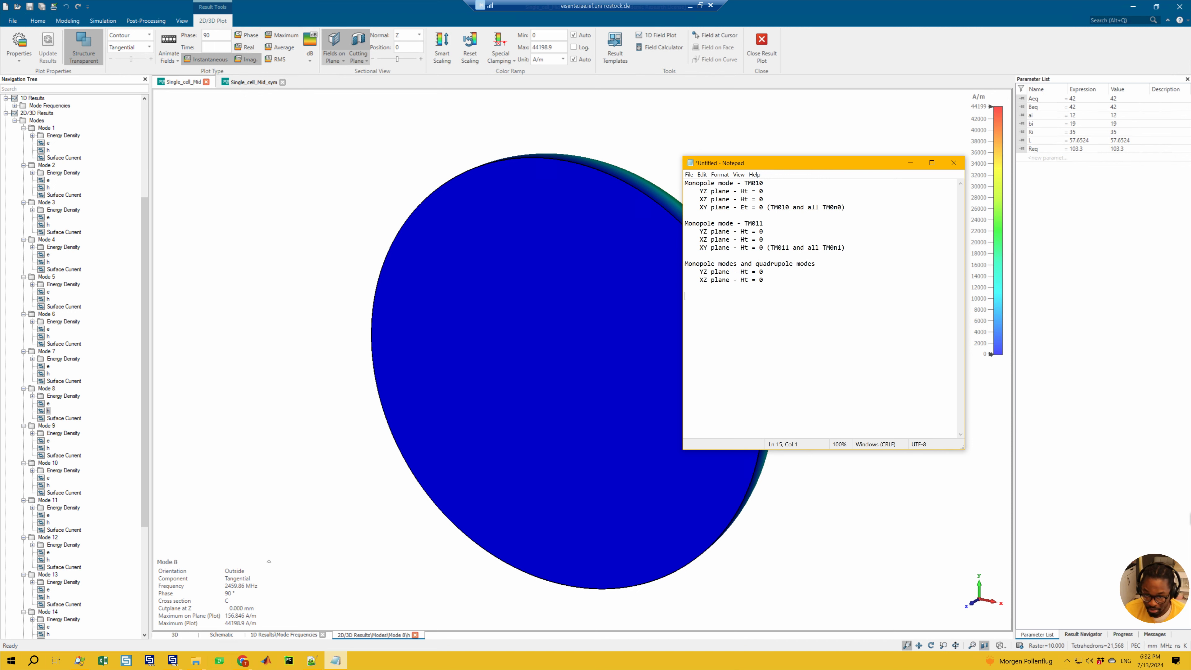
text(Generally, )
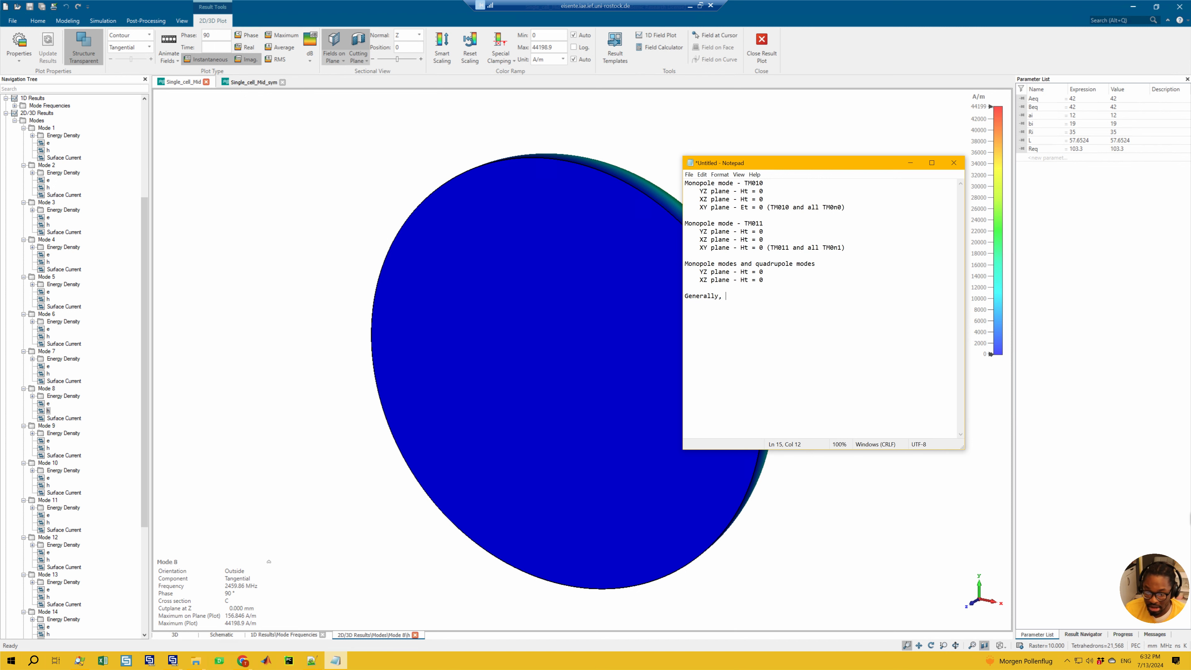
text(for all p)
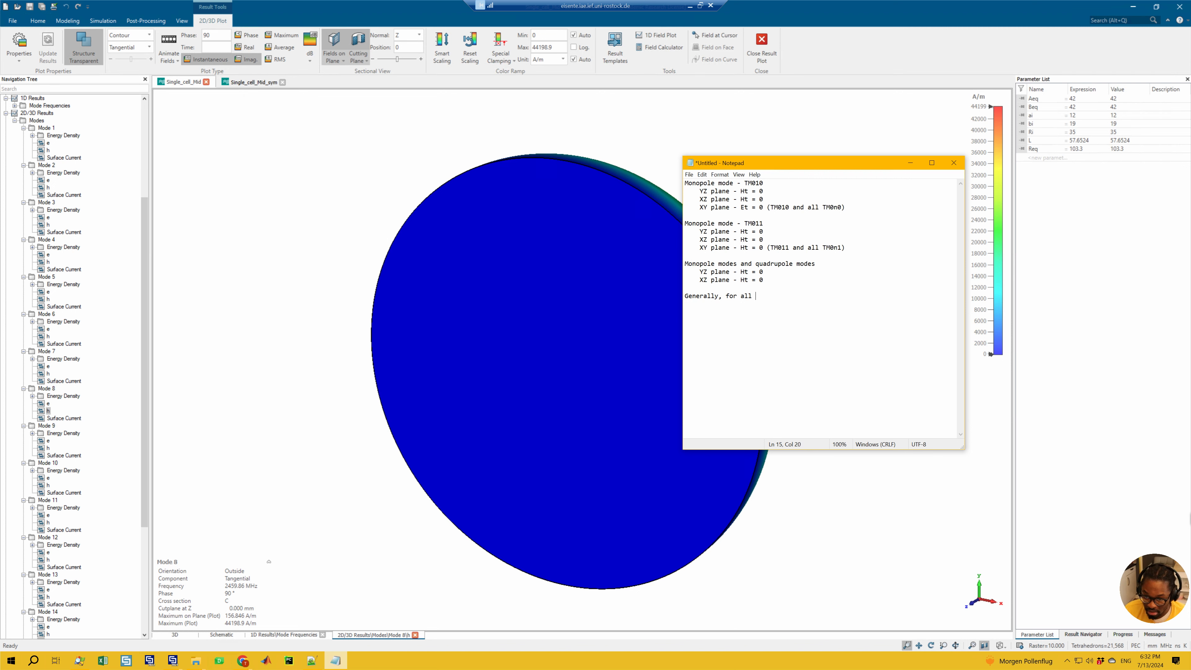
text(modes )
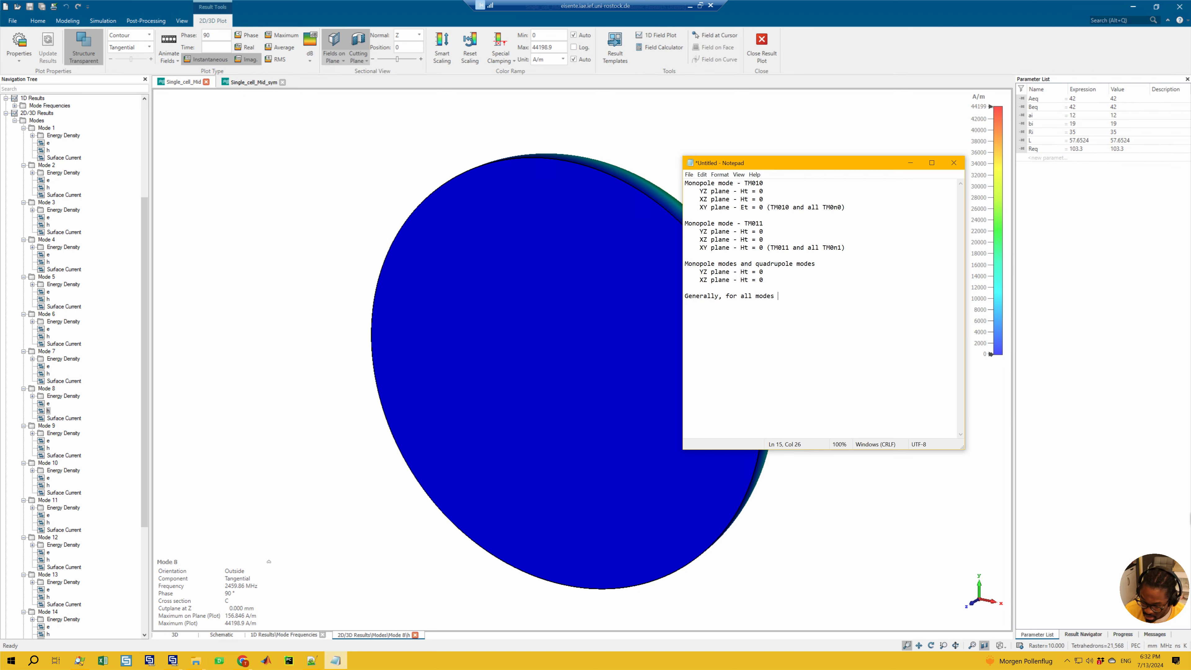
text(TMpnm)
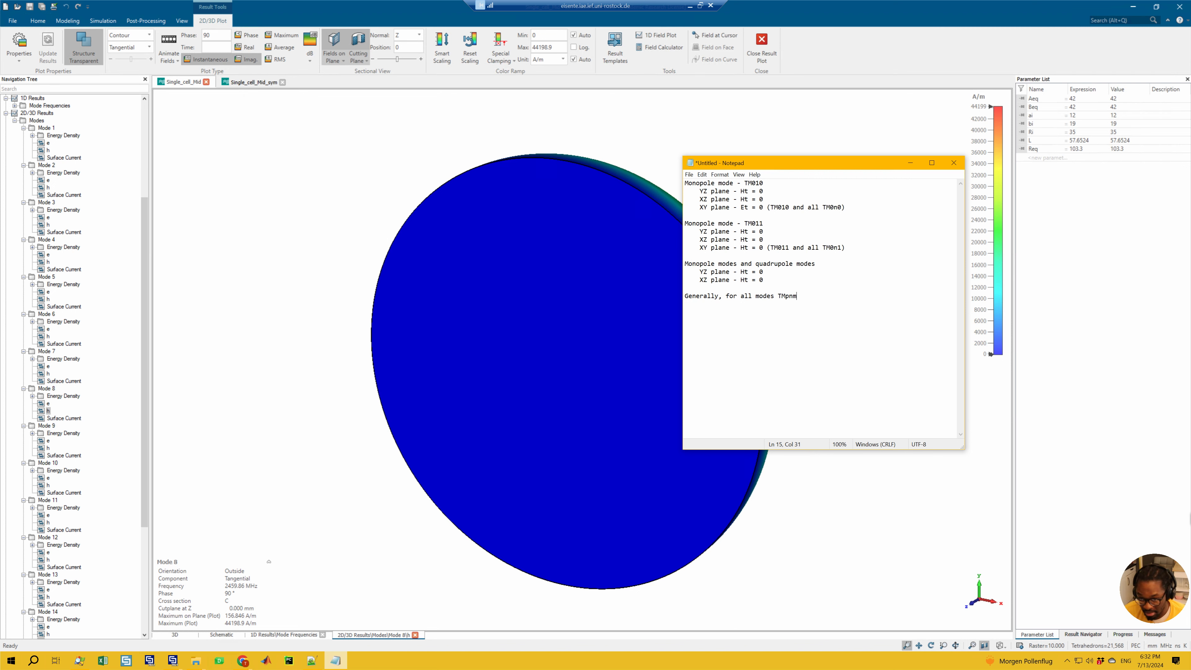
key(BackSpace)
text(m)
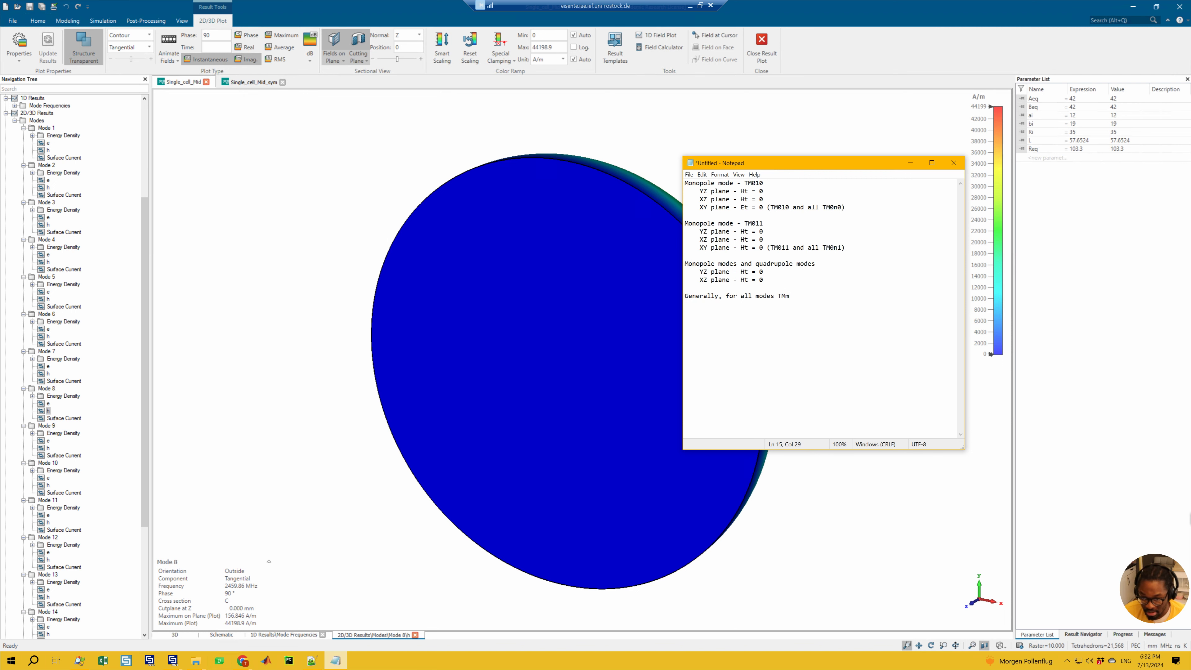
text(np su)
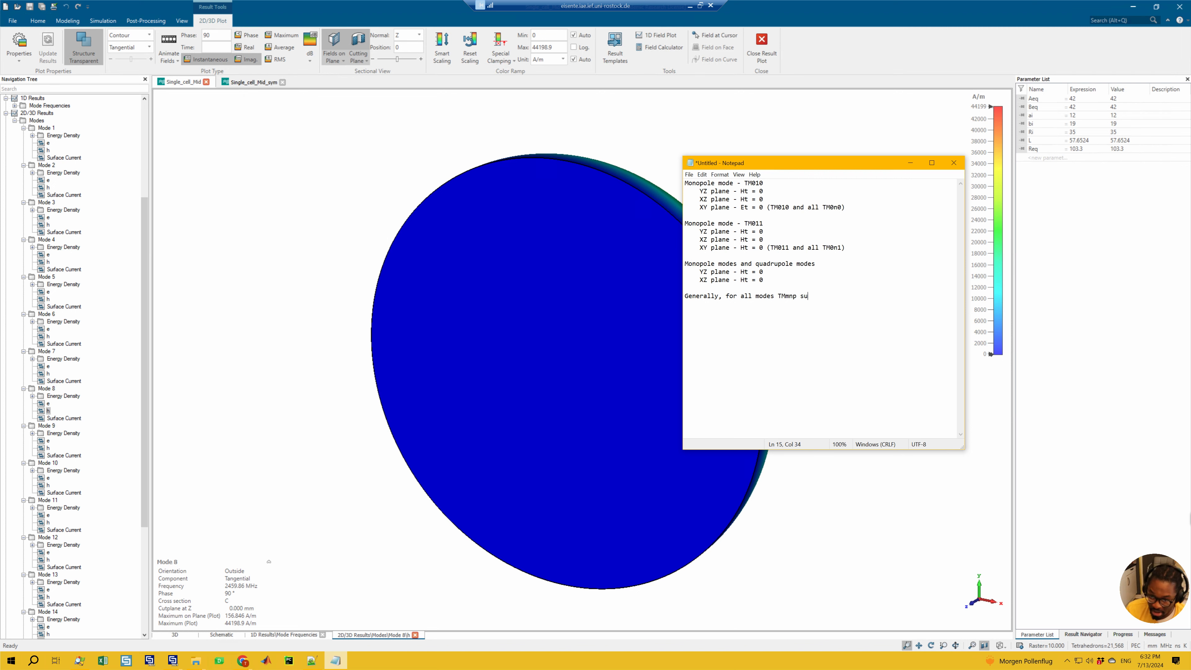
text(ch that m is even)
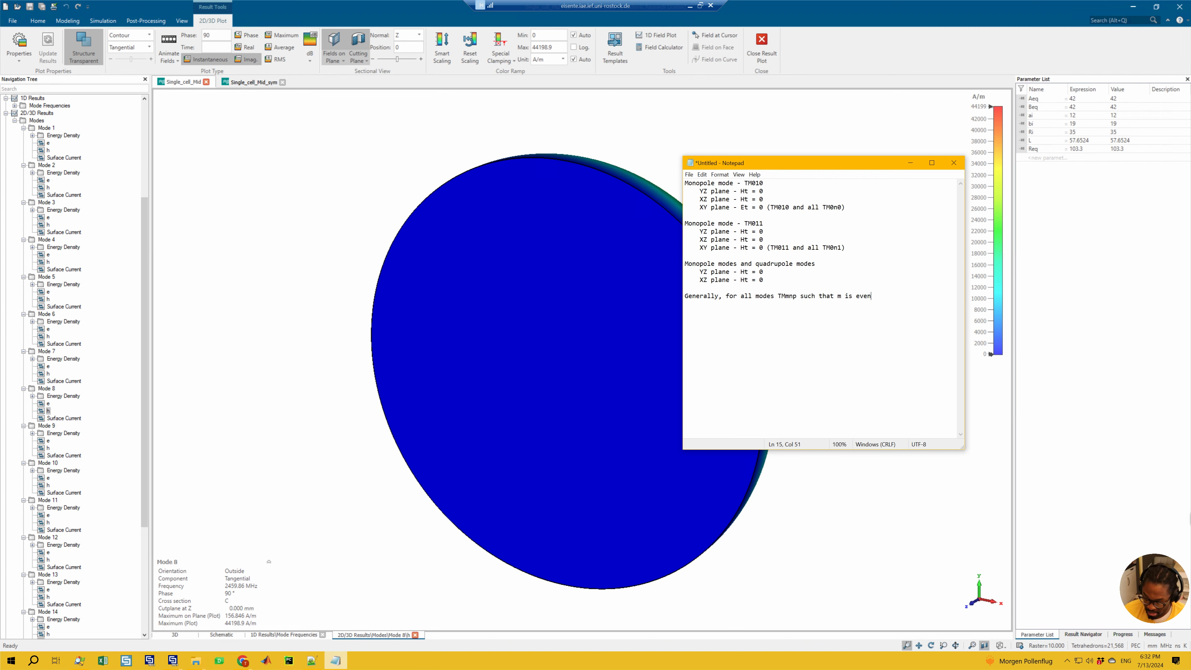
- Continue the general note with the examples "e.g. monopole, quadrupole,"
text( e.)
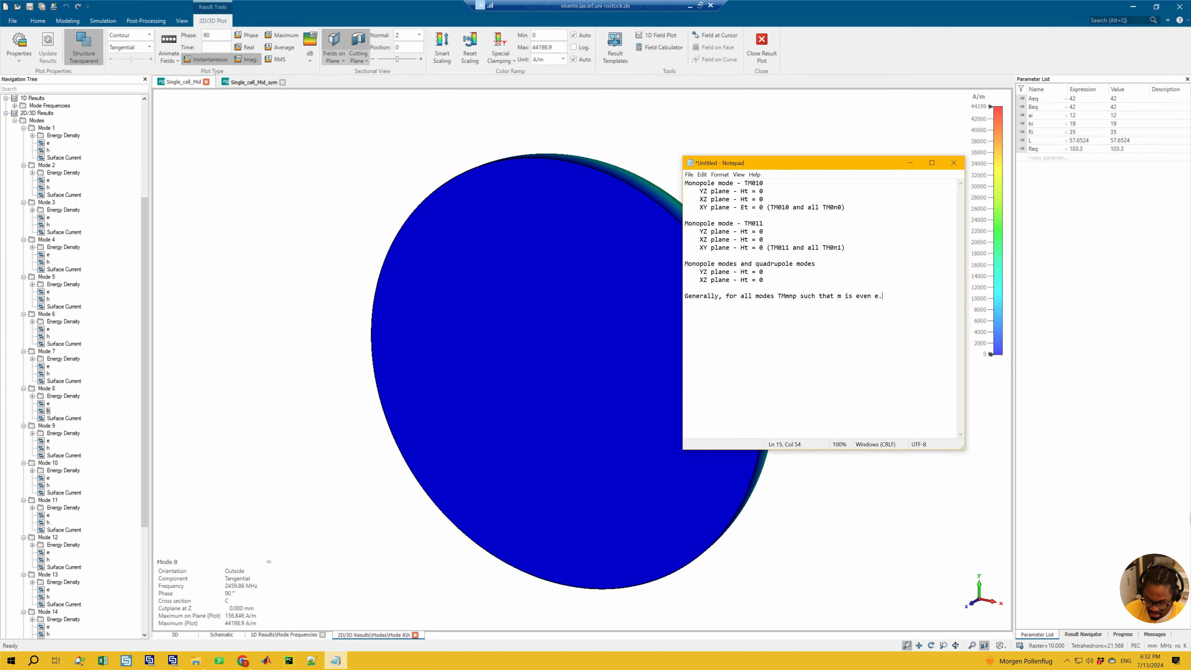
text(hg. m)
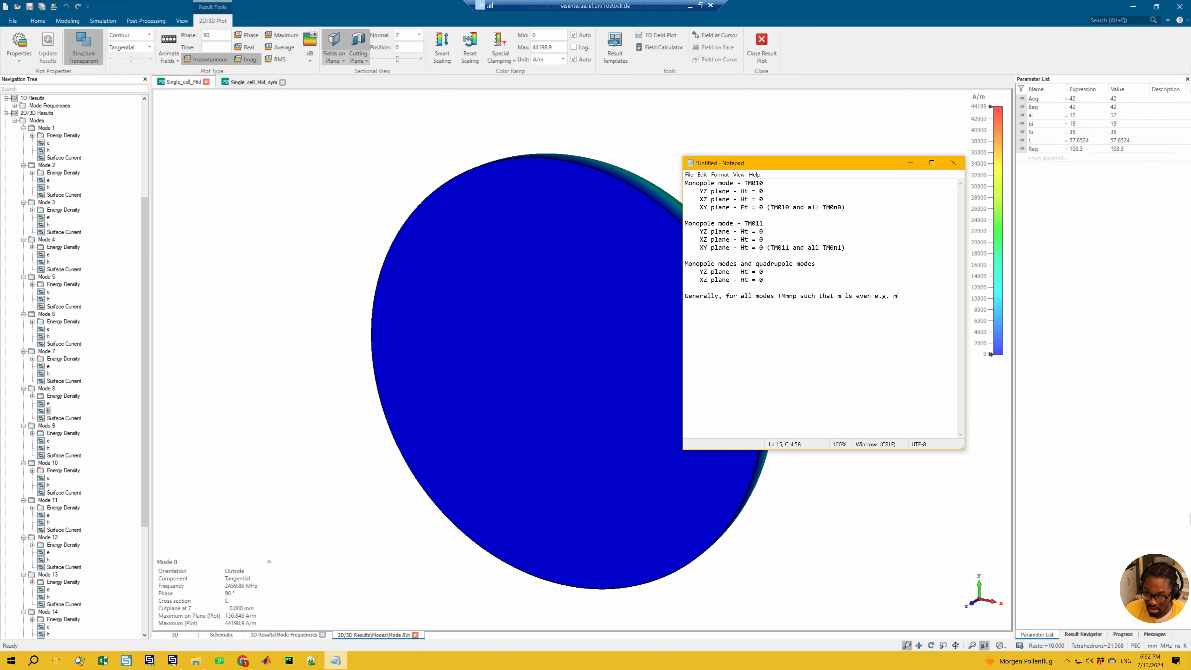
text(onopole, quad)
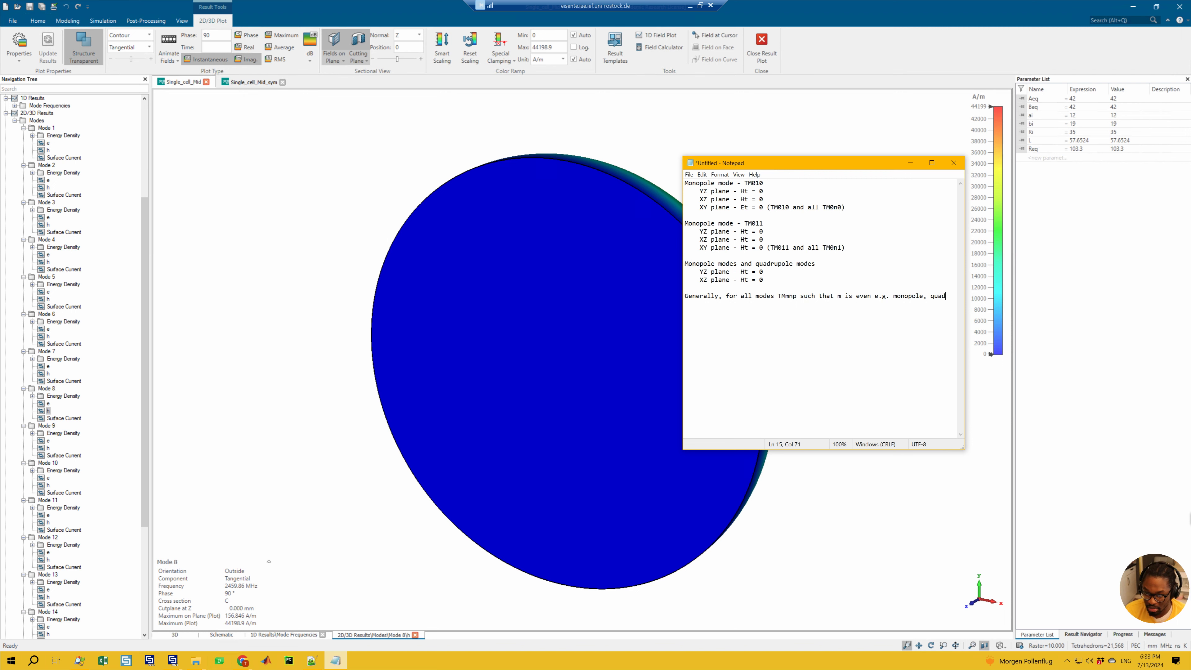
text(ru)
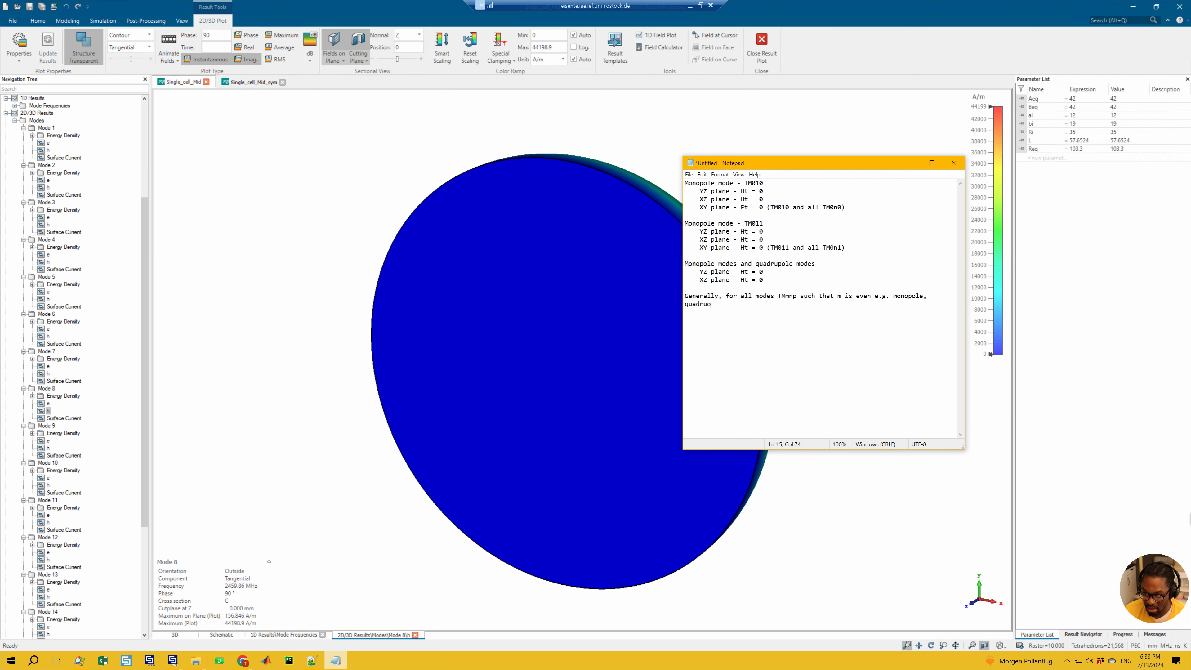
text(pole)
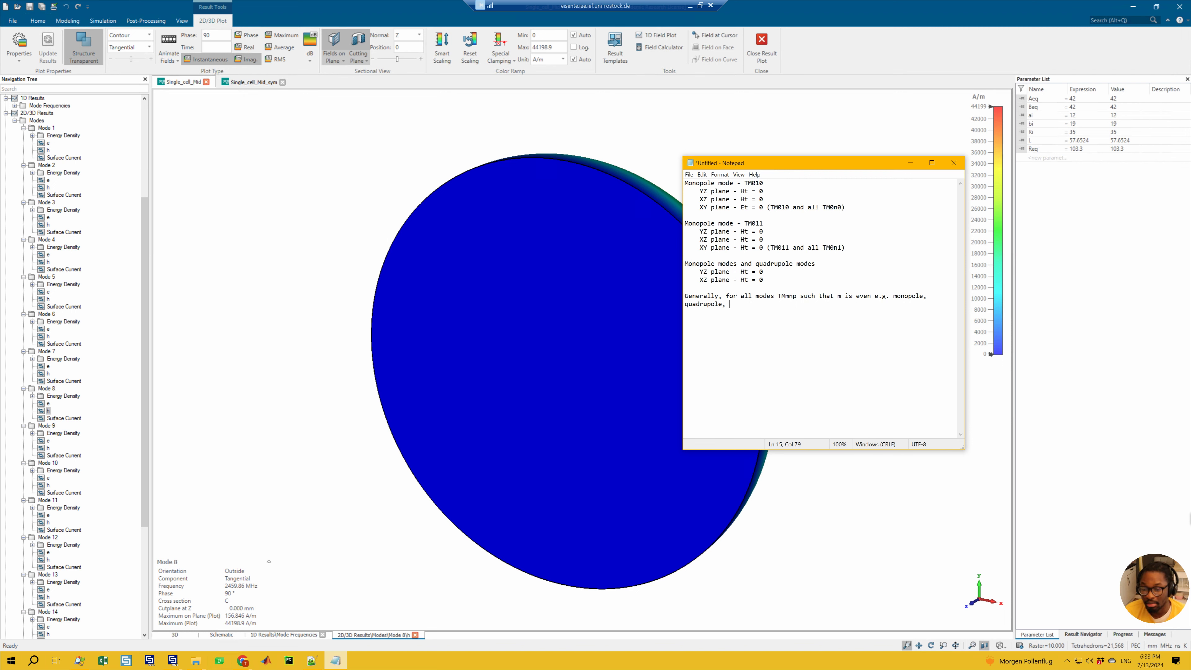
text(, se)
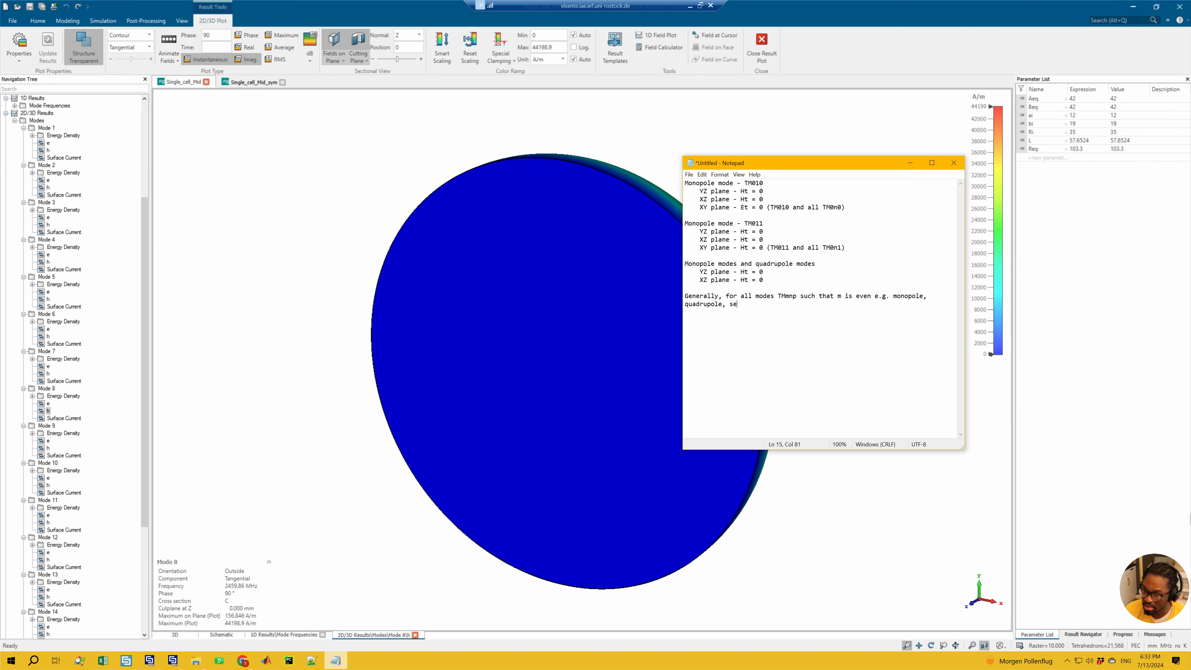
text(xtupole)
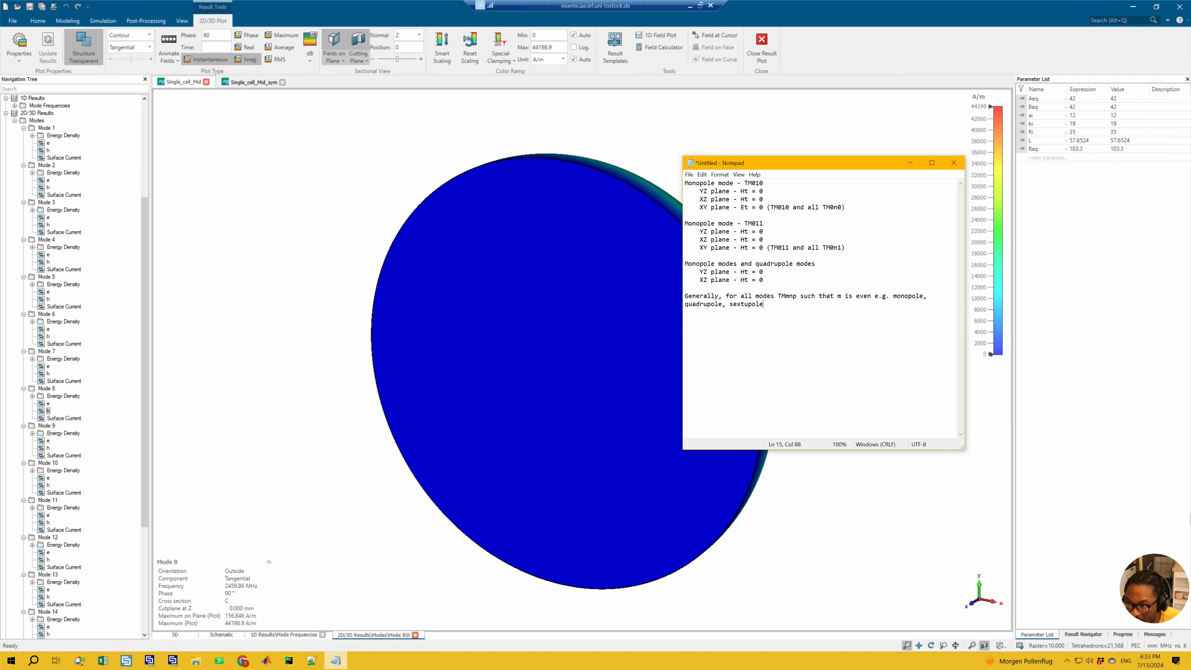
key(BackSpace)
key(BackSpace)
key(BackSpace)
key(BackSpace)
key(BackSpace)
key(BackSpace)
key(BackSpace)
key(BackSpace)
key(BackSpace)
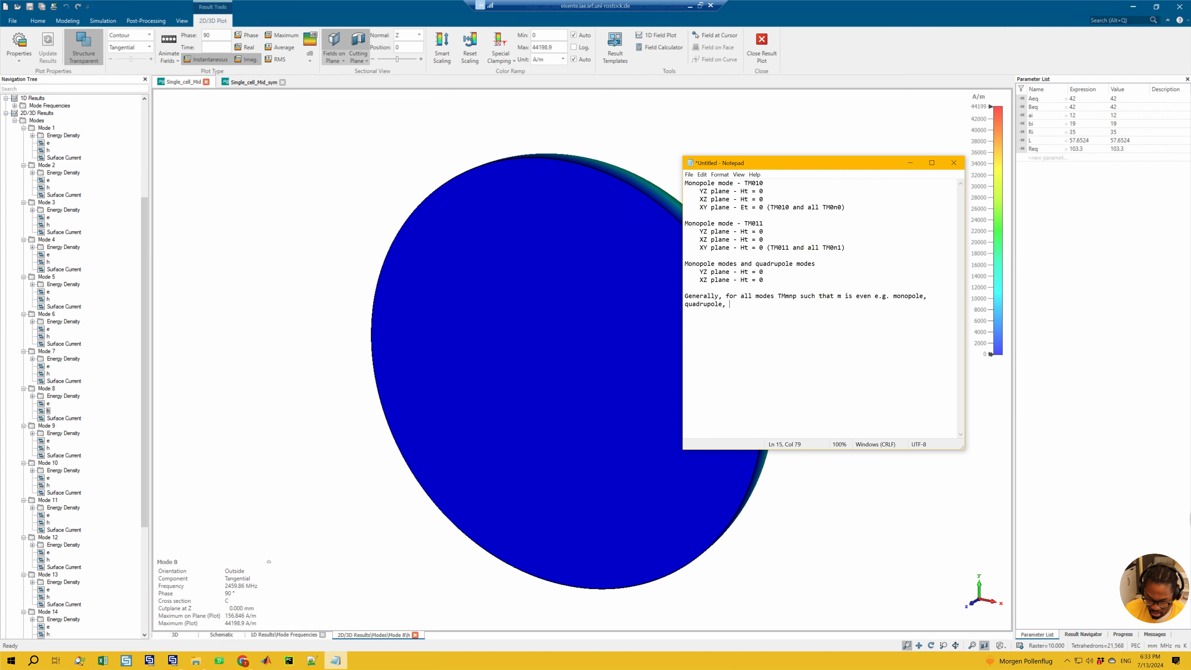
- Add "octopole," after quadrupole in the note's list of example modes with even m
text(octopole, )
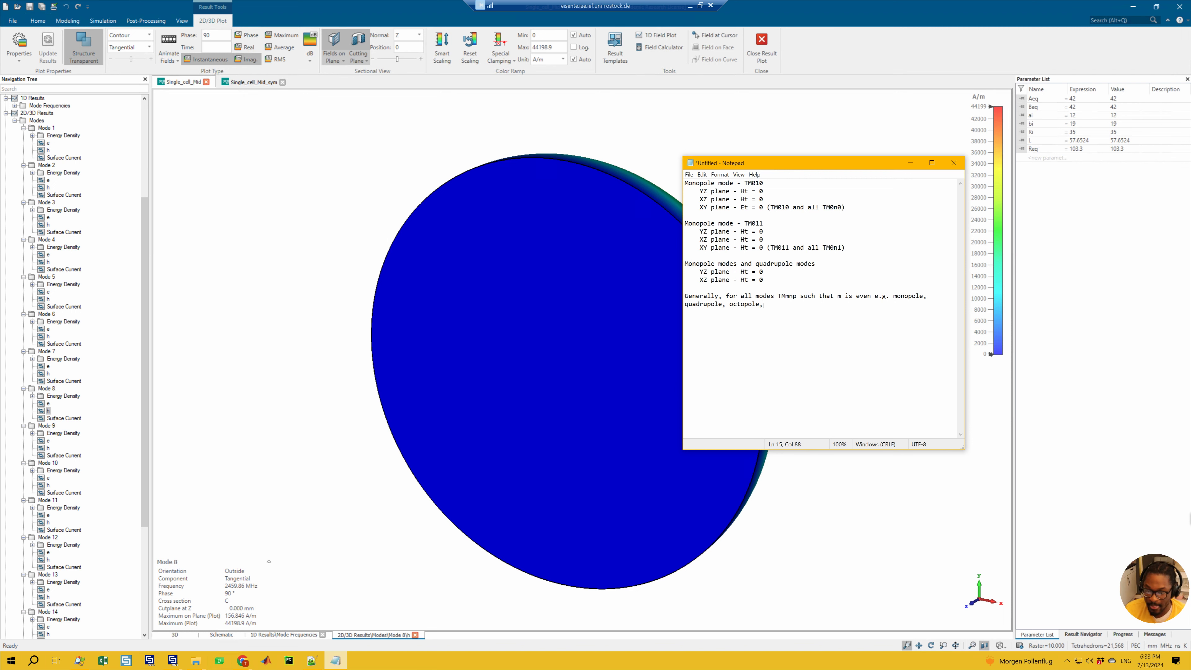
text(de)
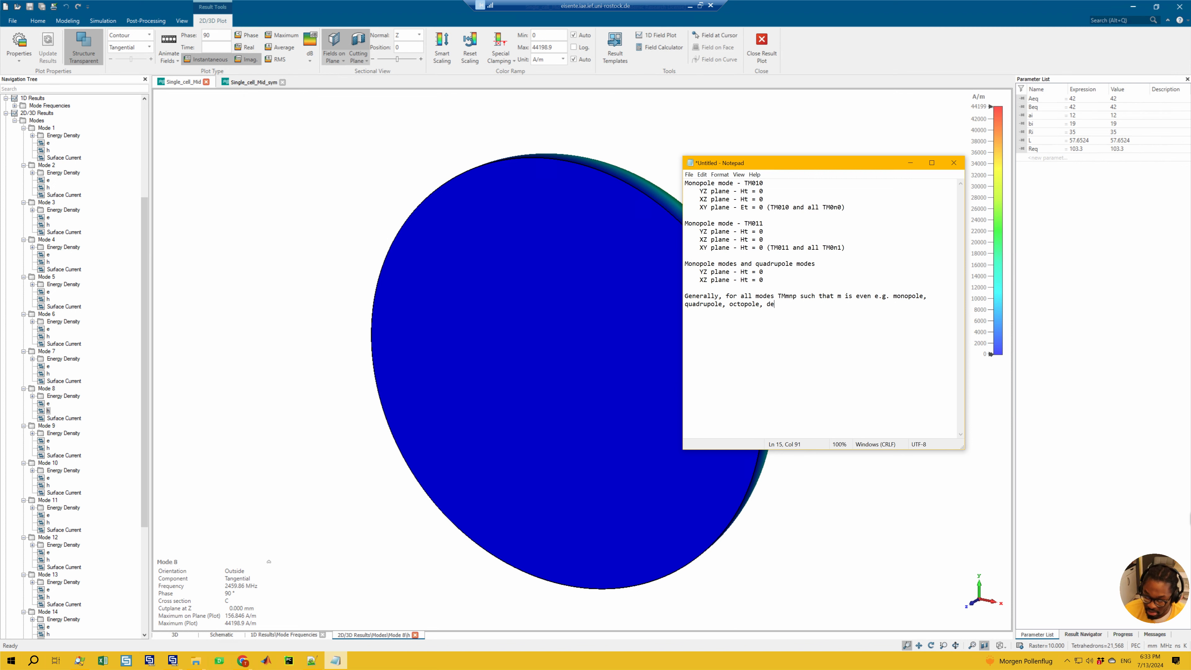
key(BackSpace)
key(BackSpace)
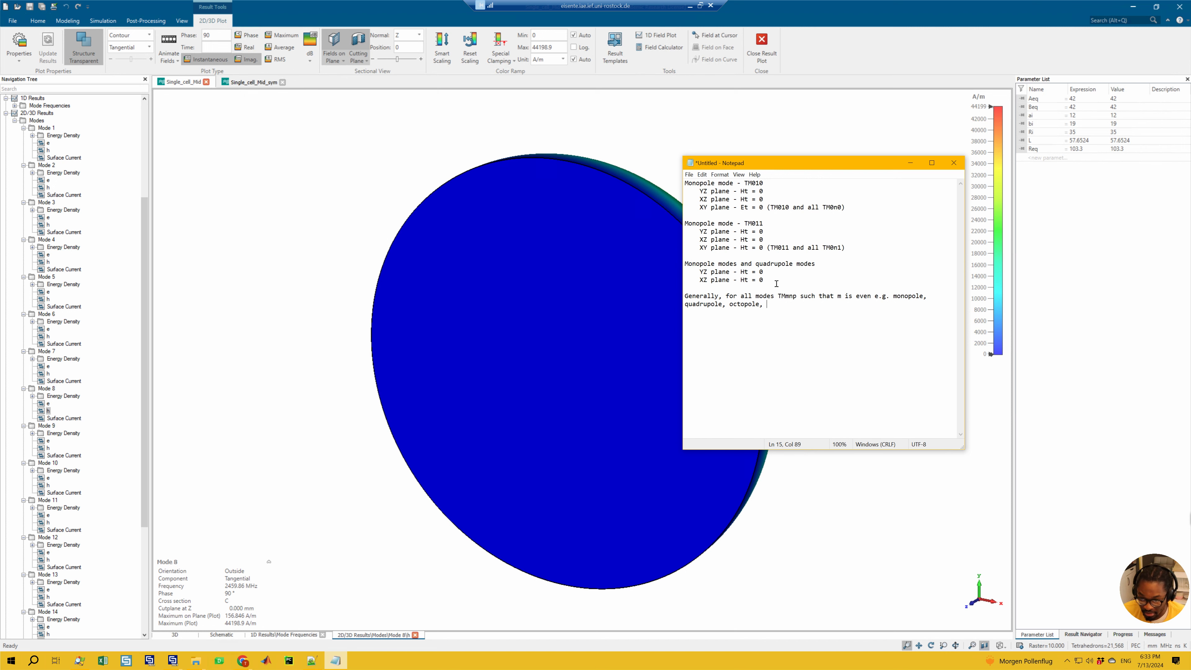
- Annotate the listed example modes with their indices as monopole (m=0), quadrupole (m=2) and octopole (m=4), without a trailing comma
text((m=0)
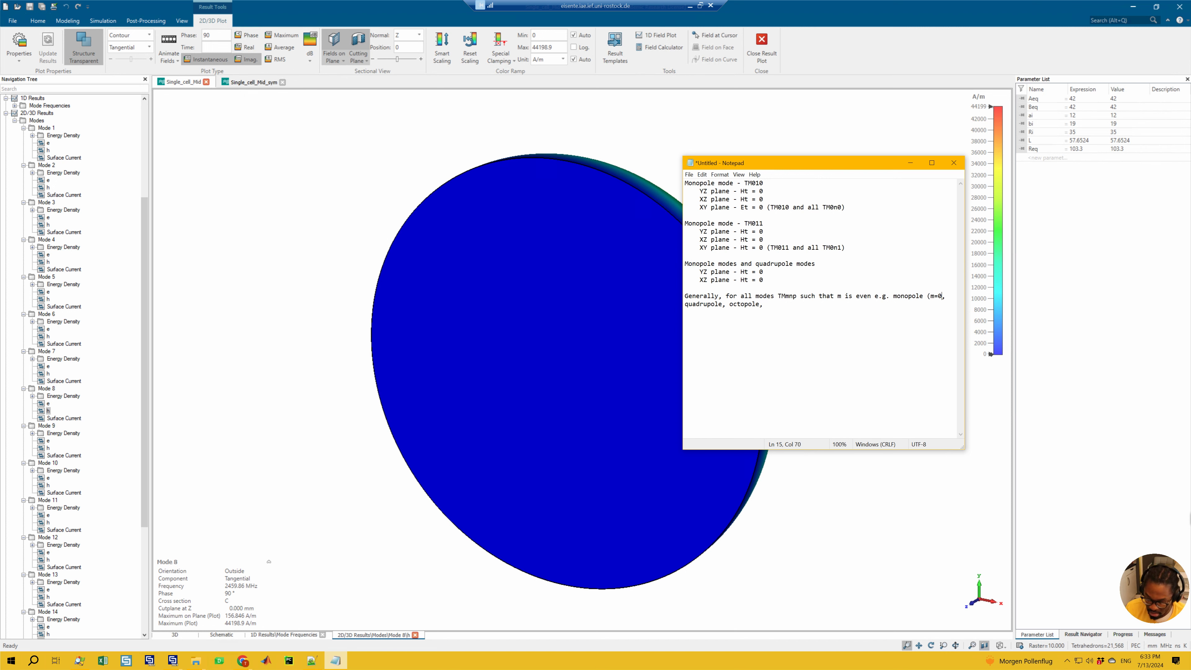
click(724, 304)
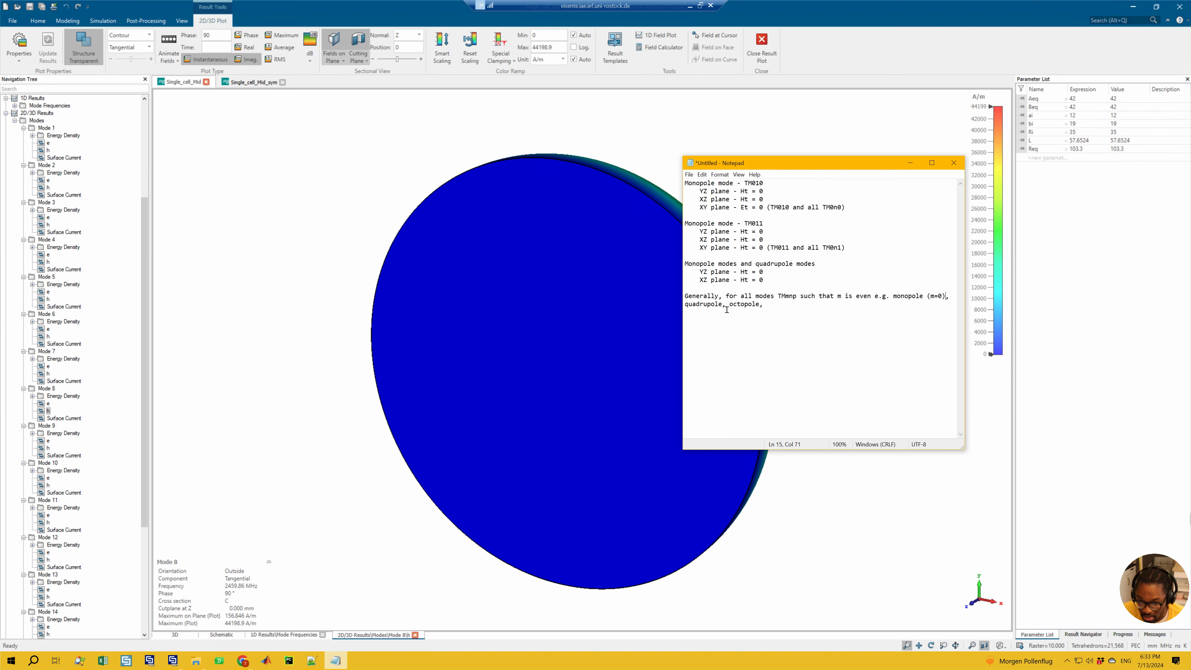
text((m=2),)
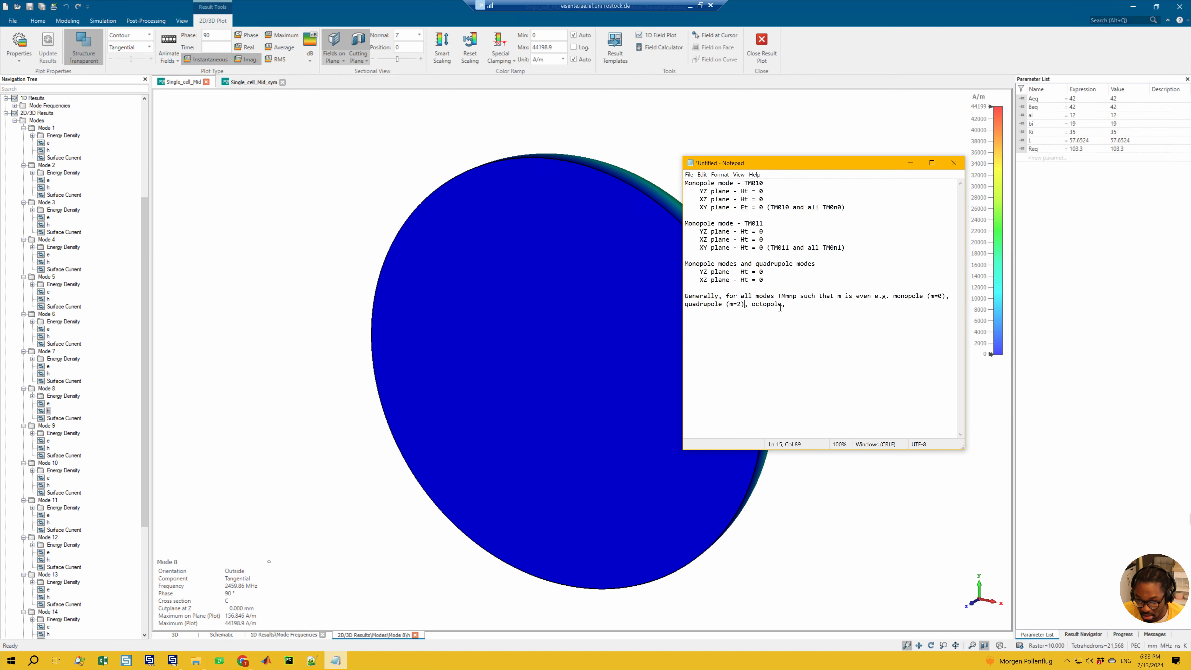
text( octopole (m=)
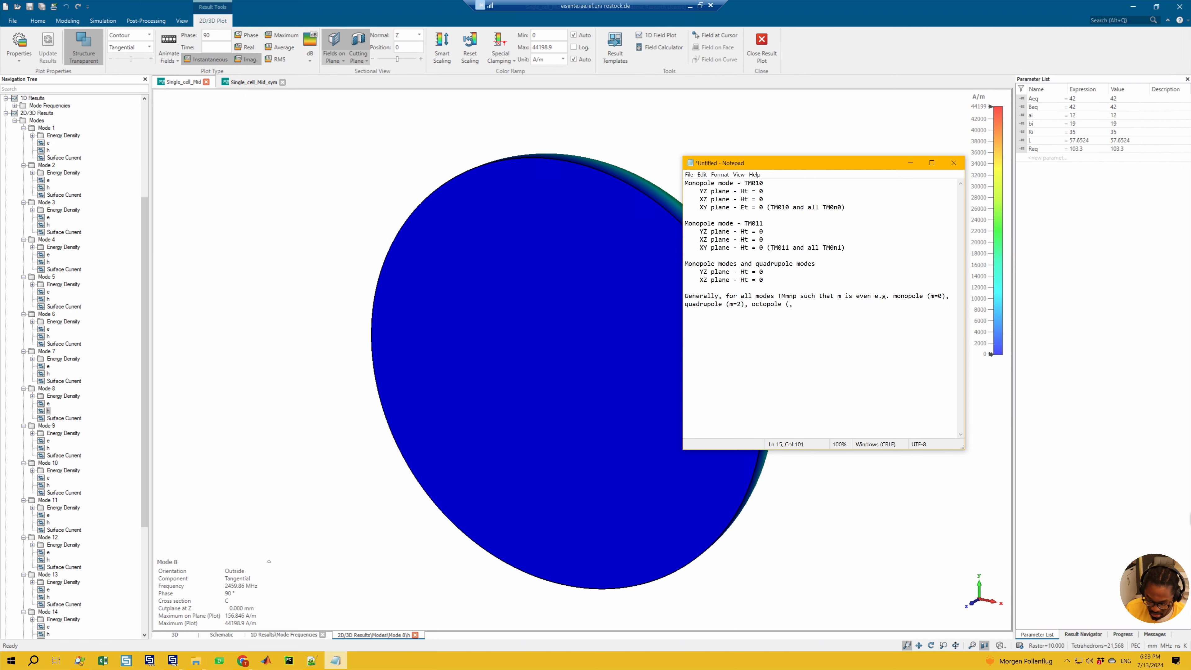
text(4))
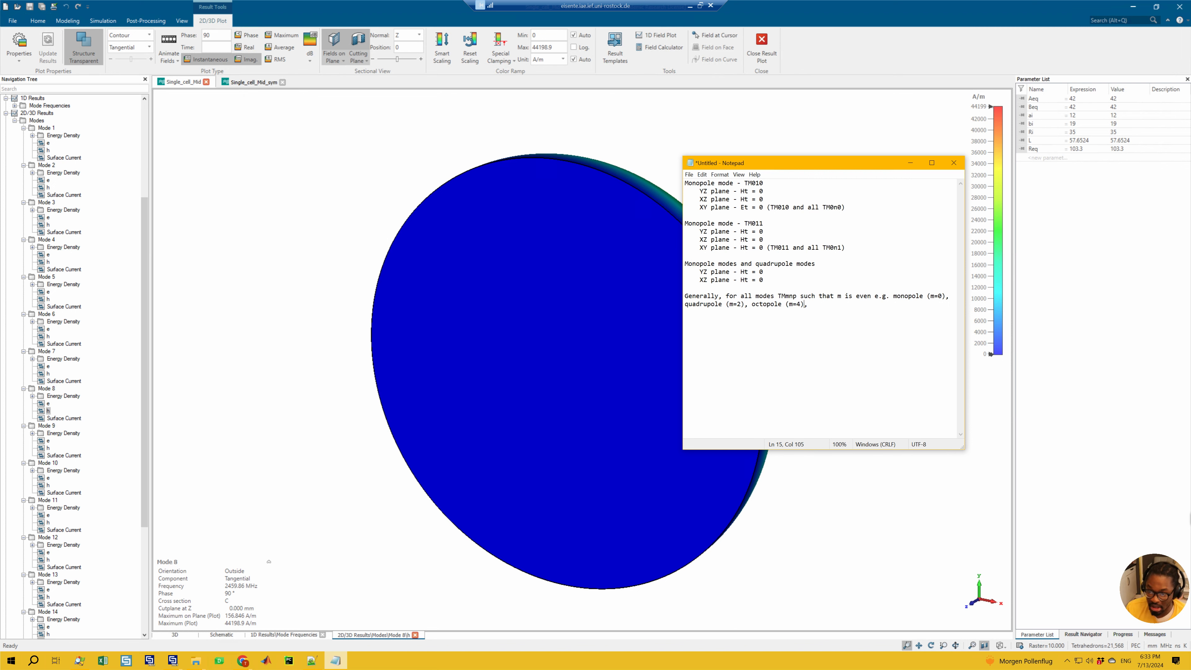
key(End)
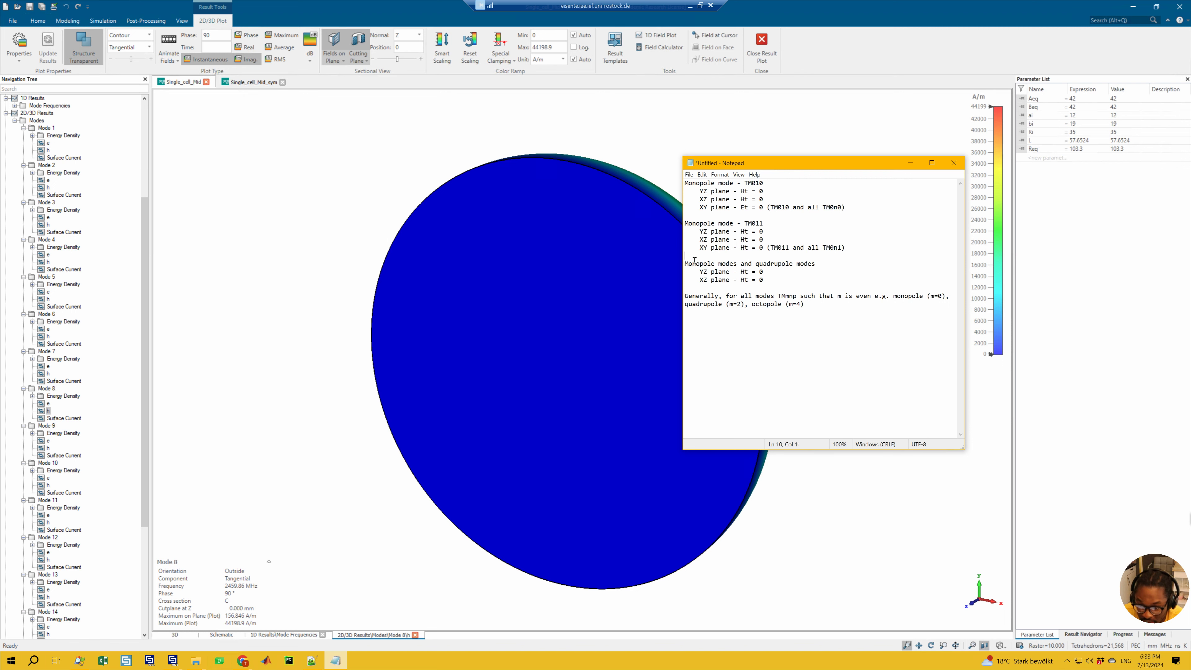
- Insert two blank lines above the "Monopole modes and quadrupole modes" heading and minimize the notes window
key(Return)
key(Return)
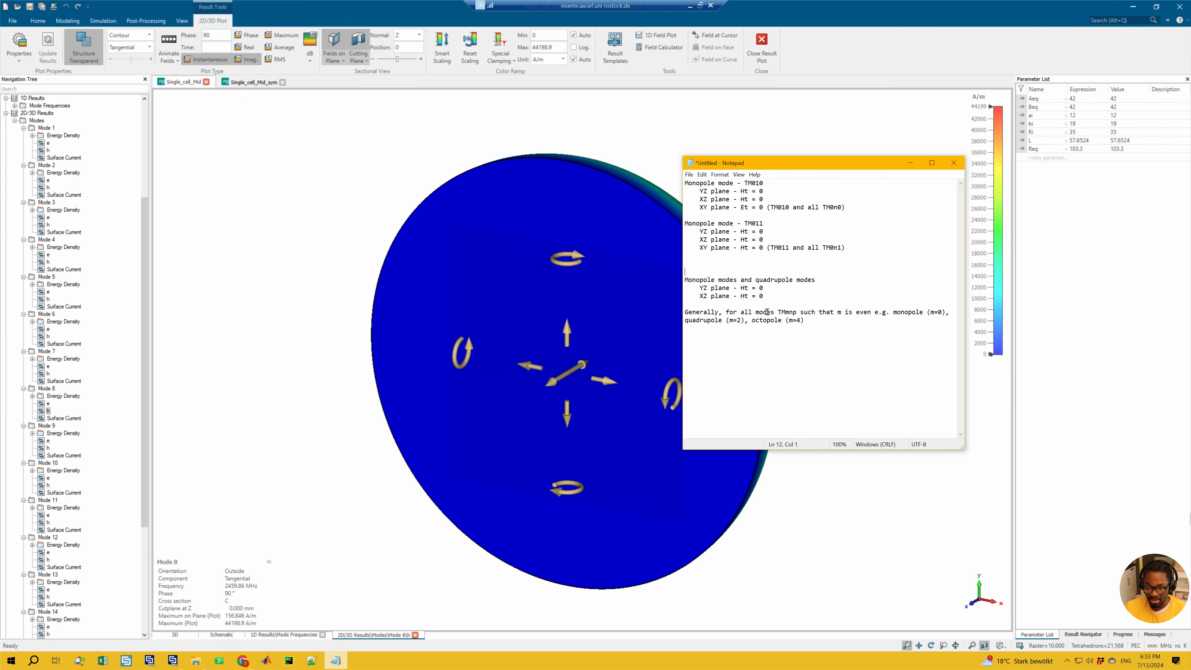
click(857, 210)
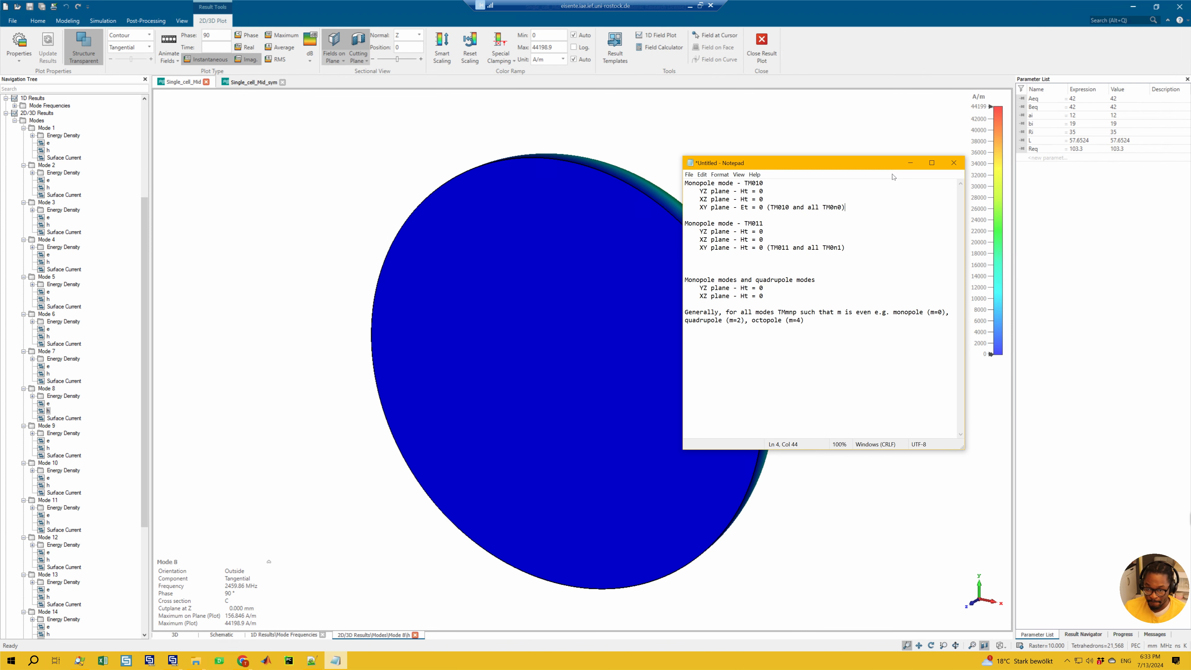
click(910, 162)
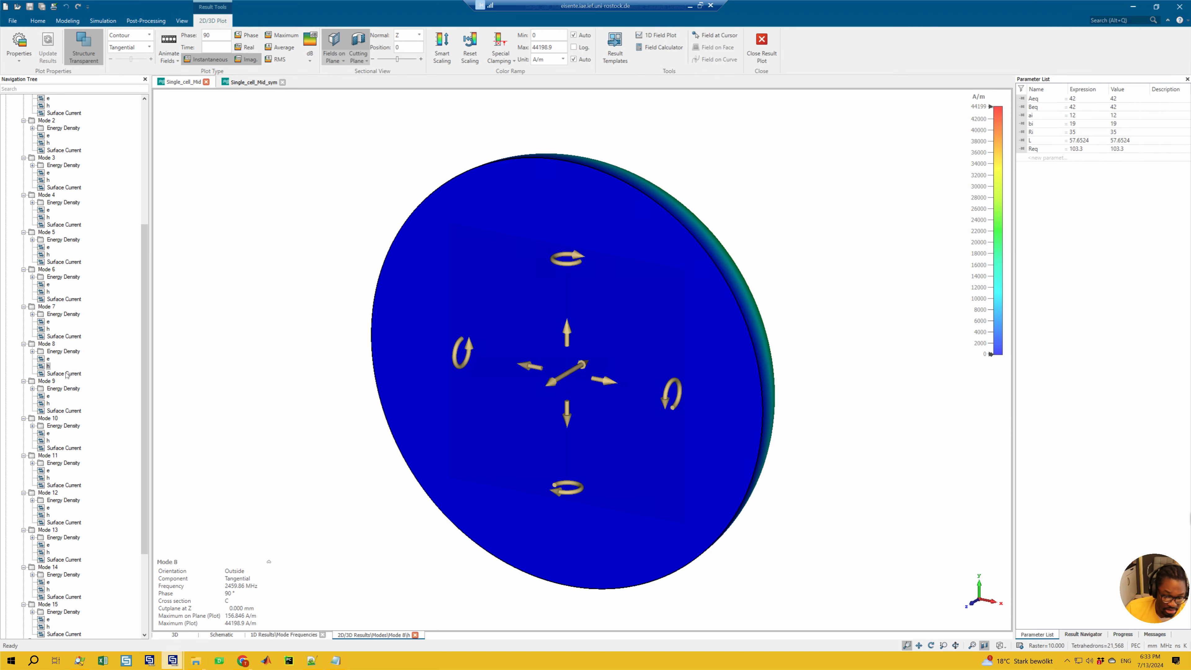
- Display the tangential electric field of Mode 6 on a cutting plane with its normal set to X
scroll(50, 376, up, 2)
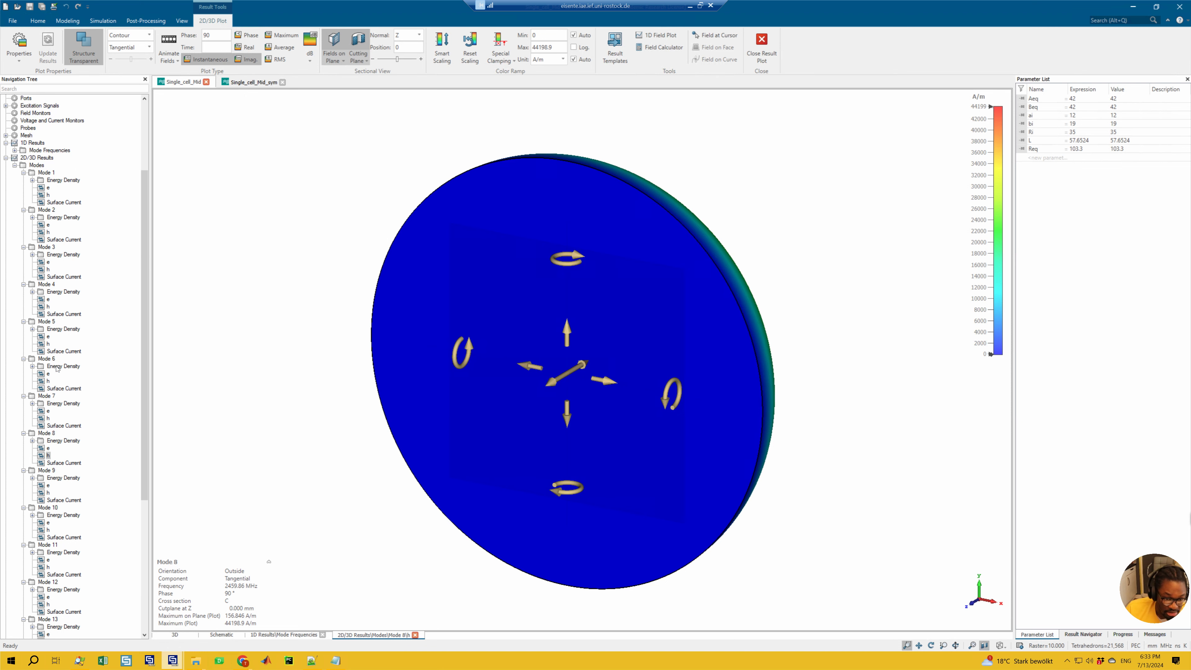
click(48, 374)
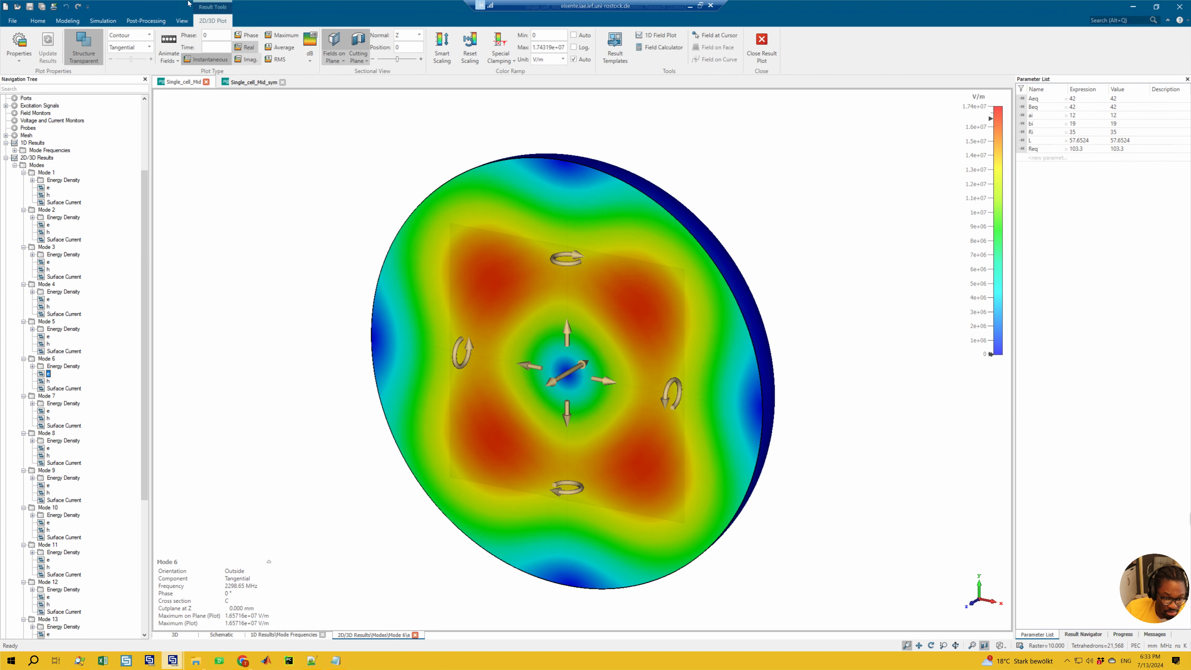
click(333, 42)
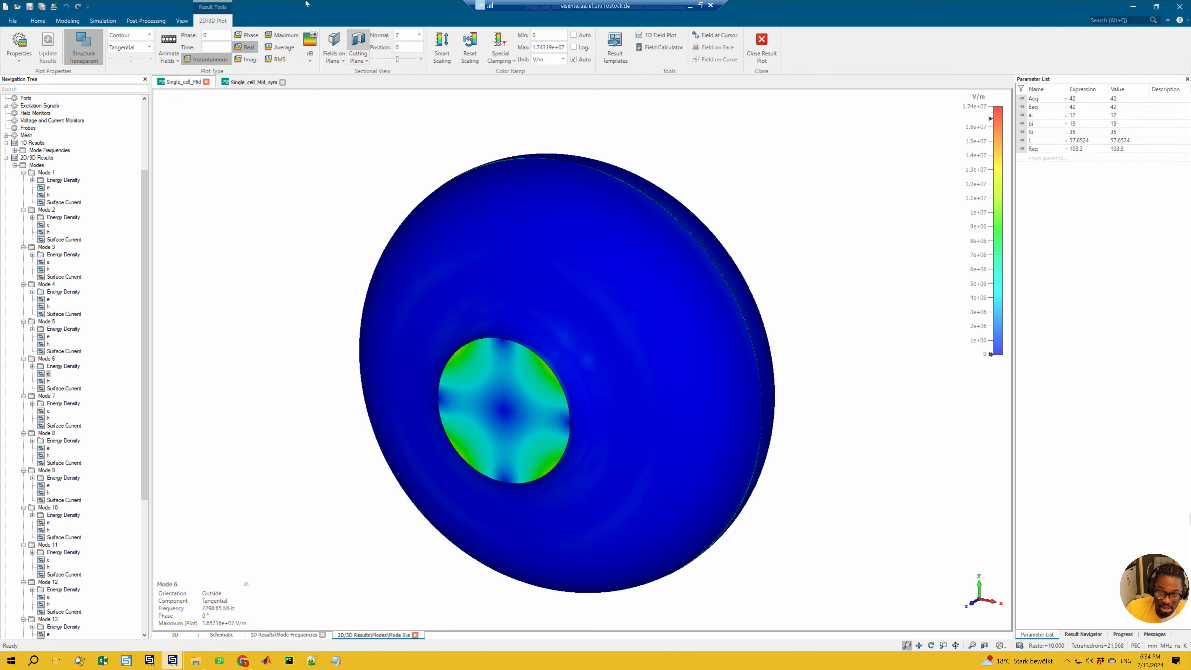
click(399, 35)
click(399, 45)
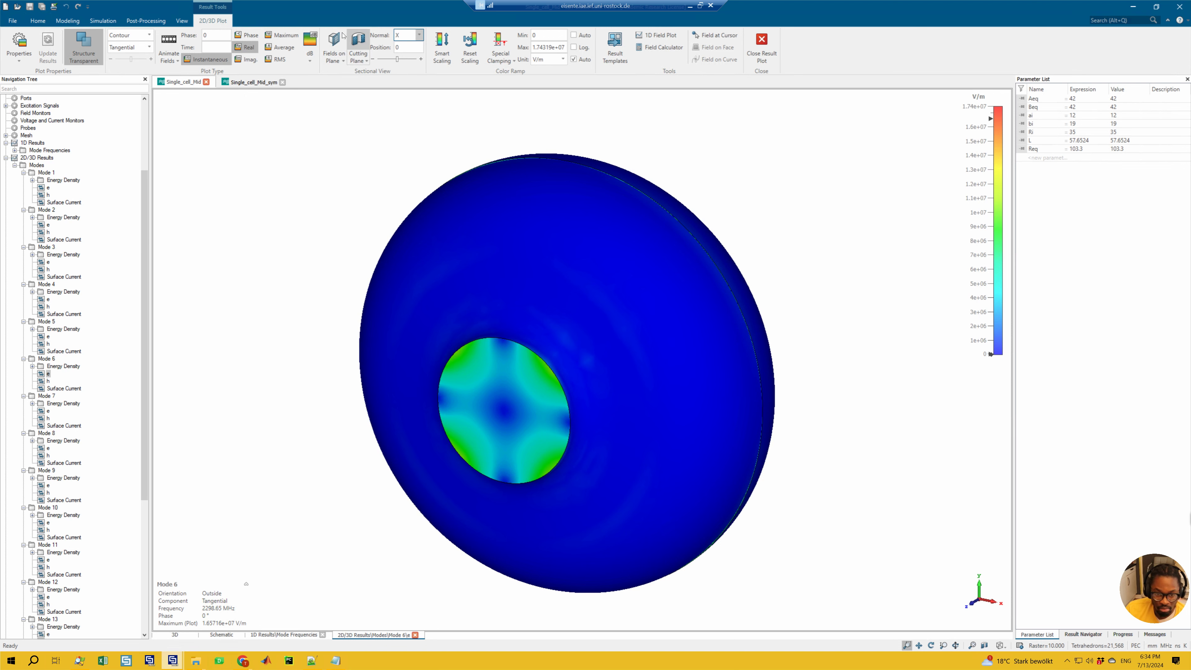
click(334, 43)
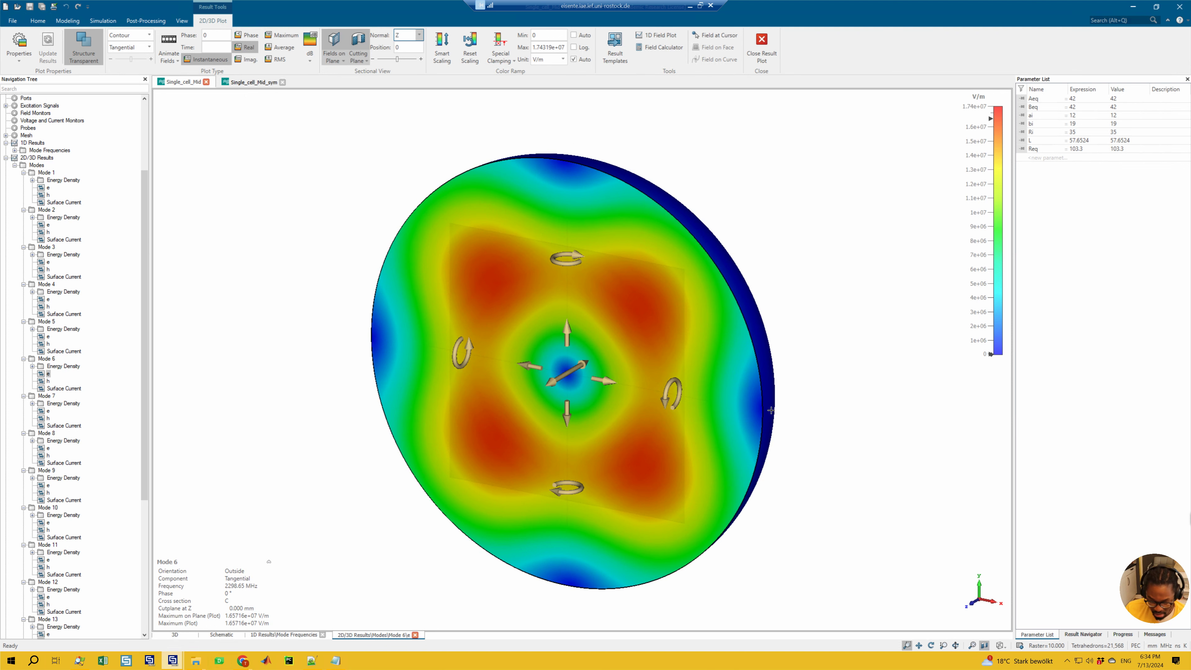
click(419, 35)
click(398, 46)
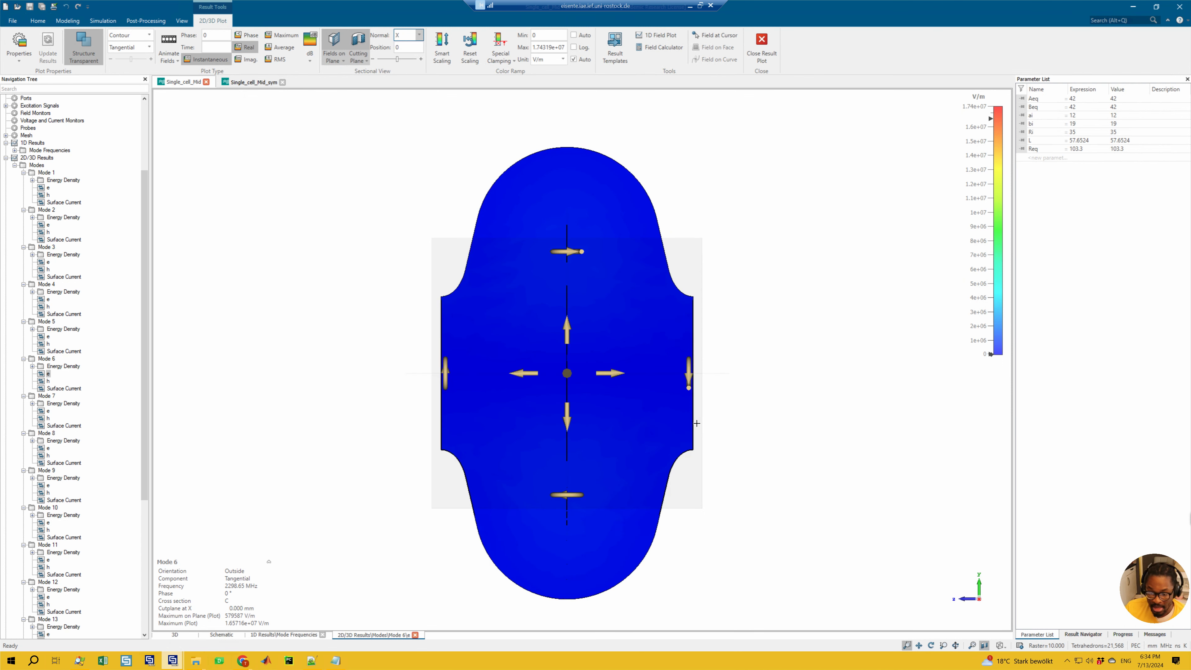
- Display the tangential magnetic field of Mode 6 on the X-normal cut in perspective view, and turn off the cutting plane
click(48, 375)
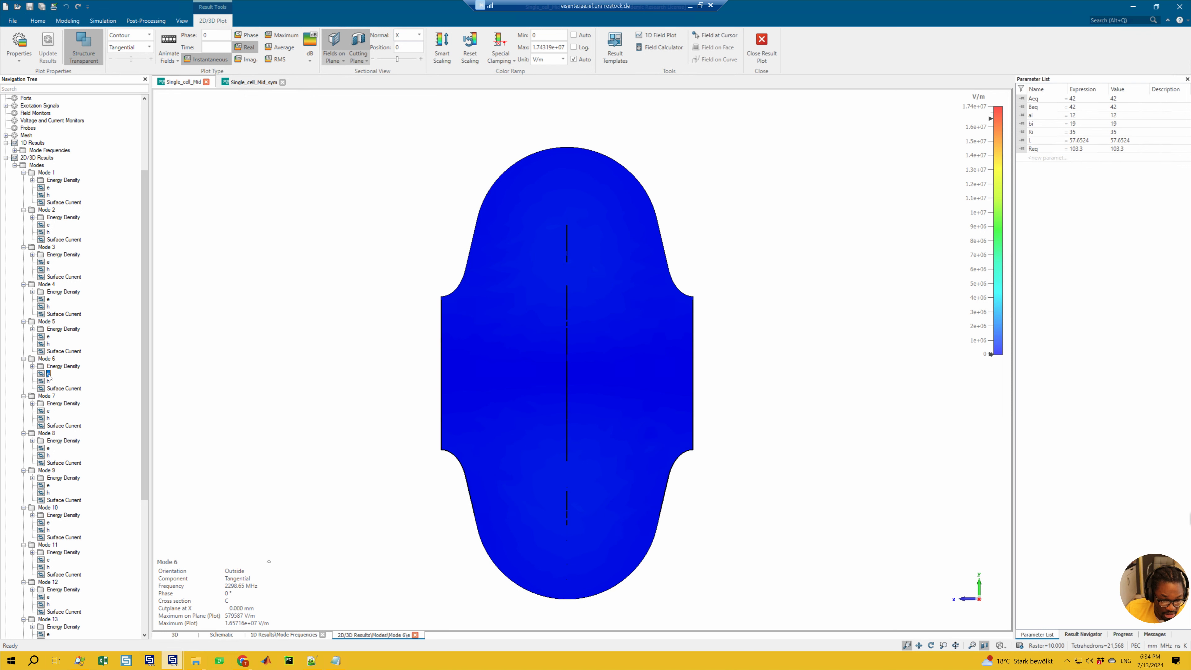
click(48, 381)
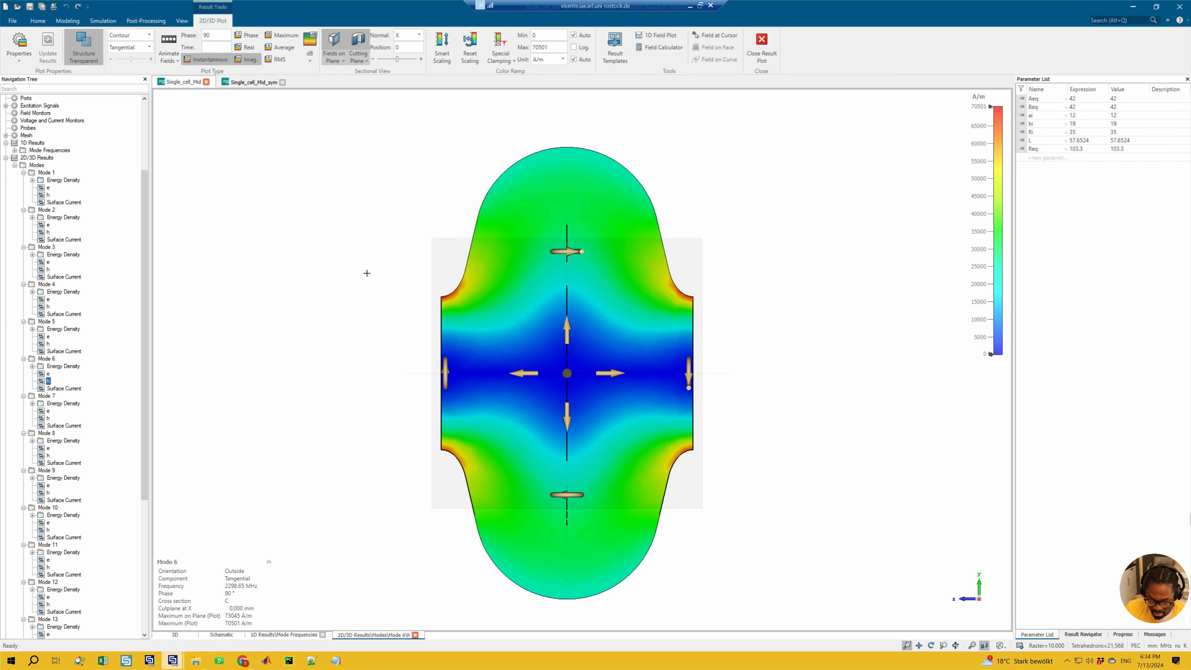
key(0)
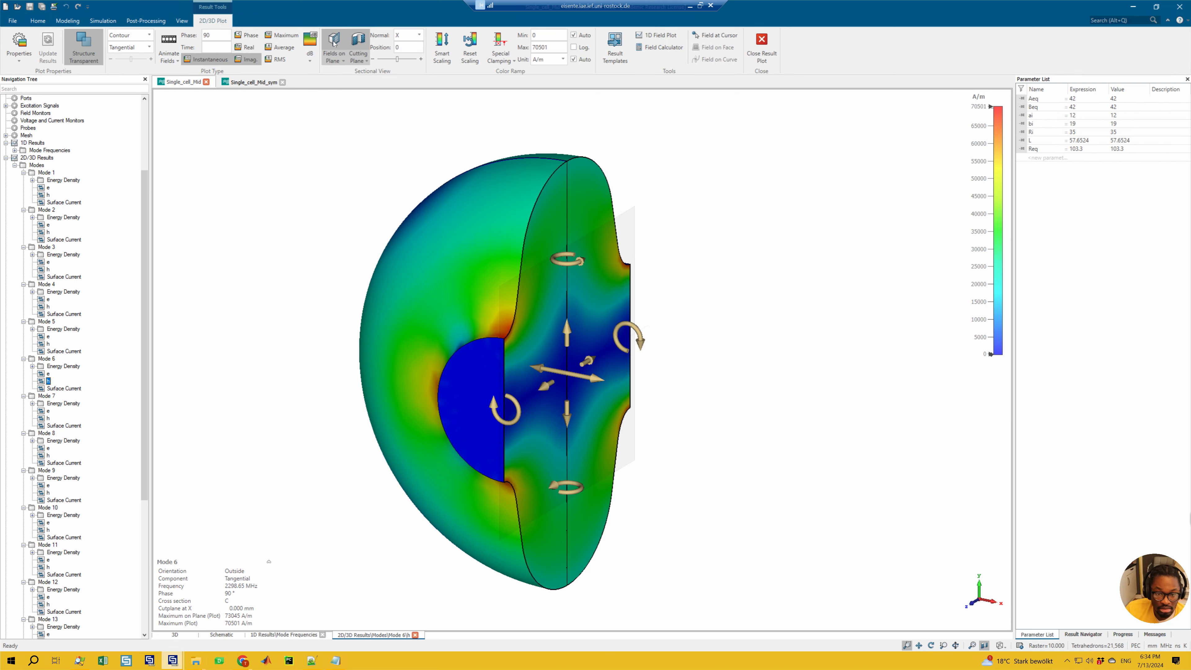
click(358, 47)
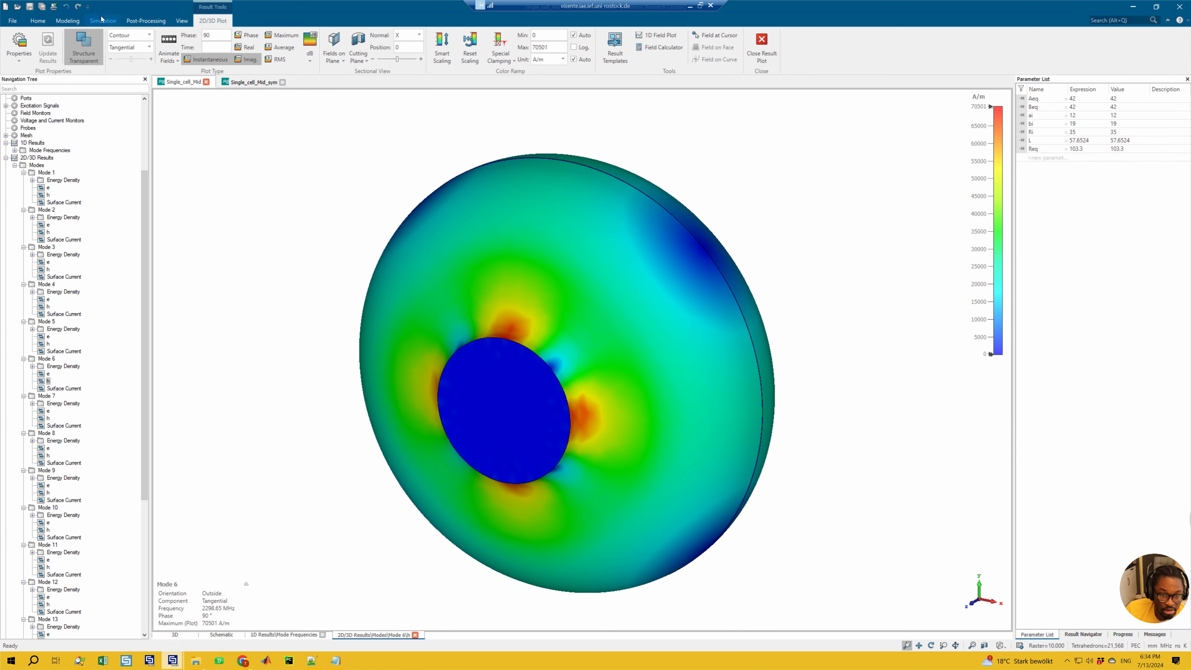
- Try Smart Scaling on the color ramp of the Mode 6 magnetic field and reset the scaling
click(109, 22)
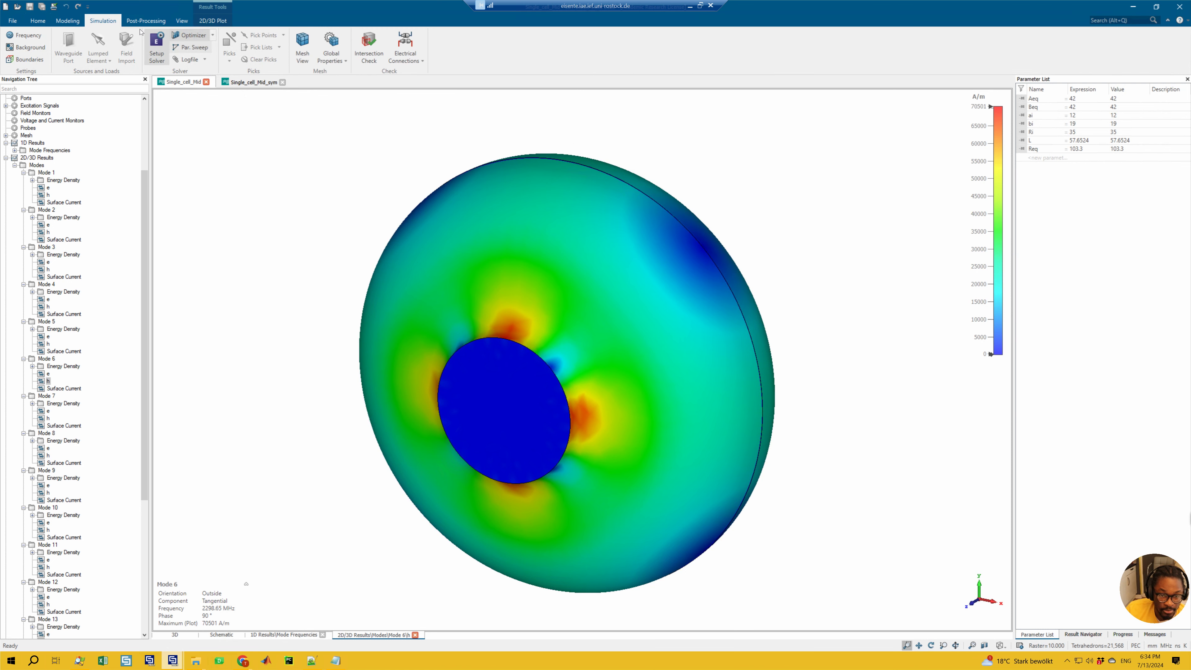
click(149, 22)
click(213, 22)
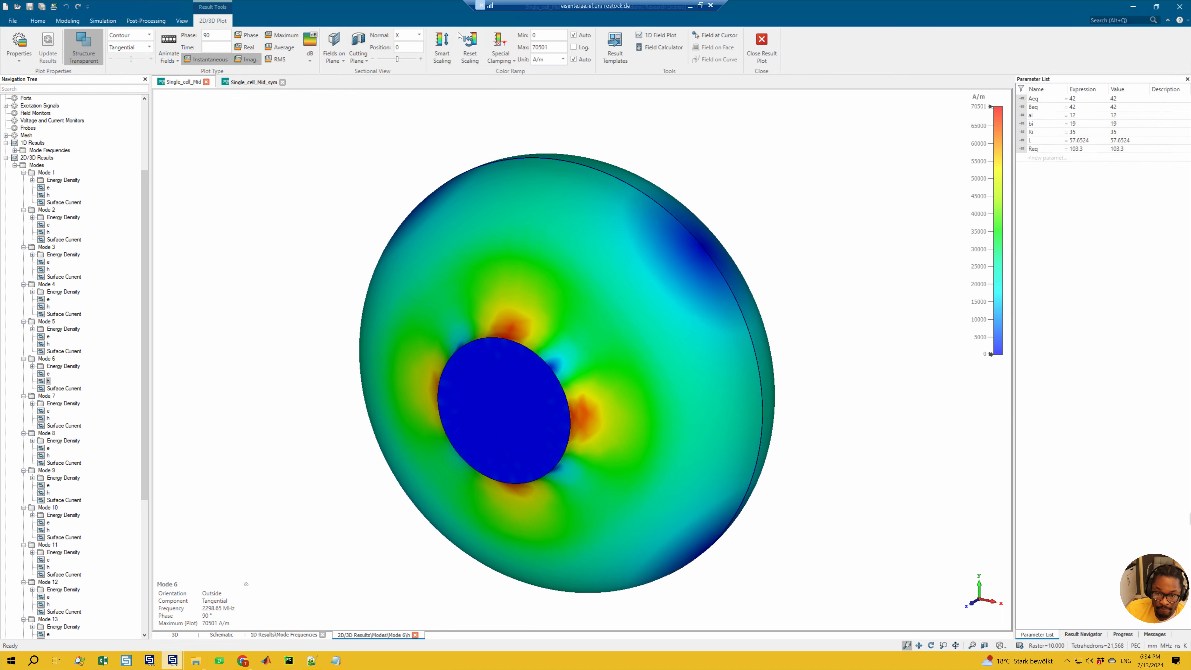
click(468, 46)
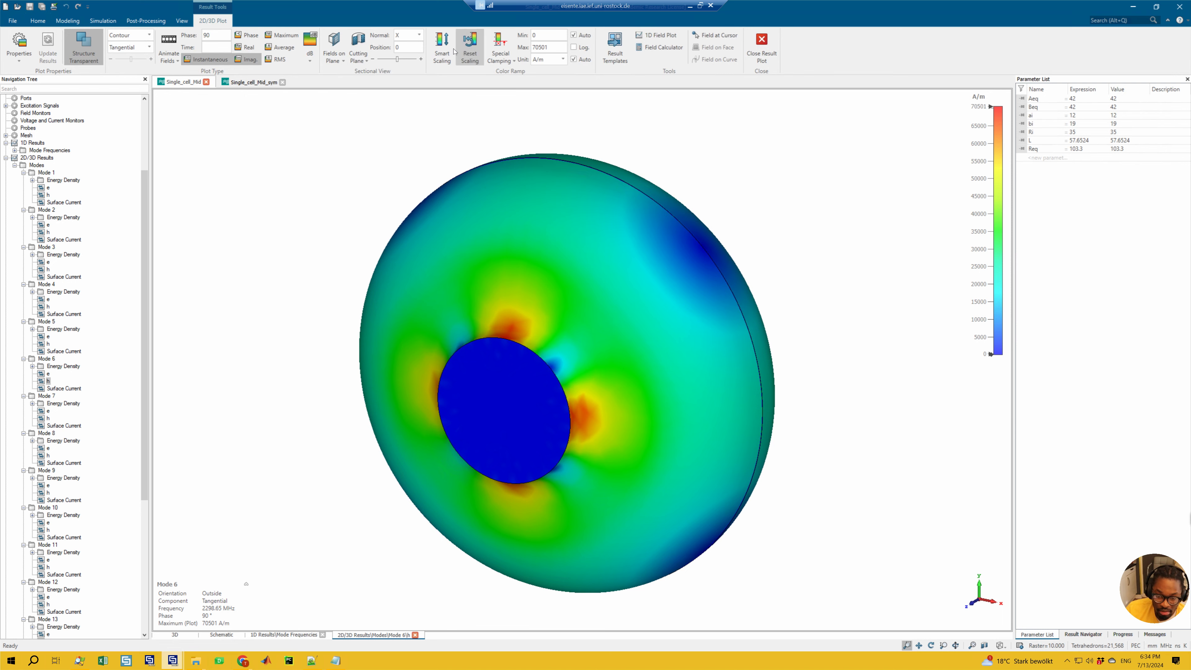
click(440, 45)
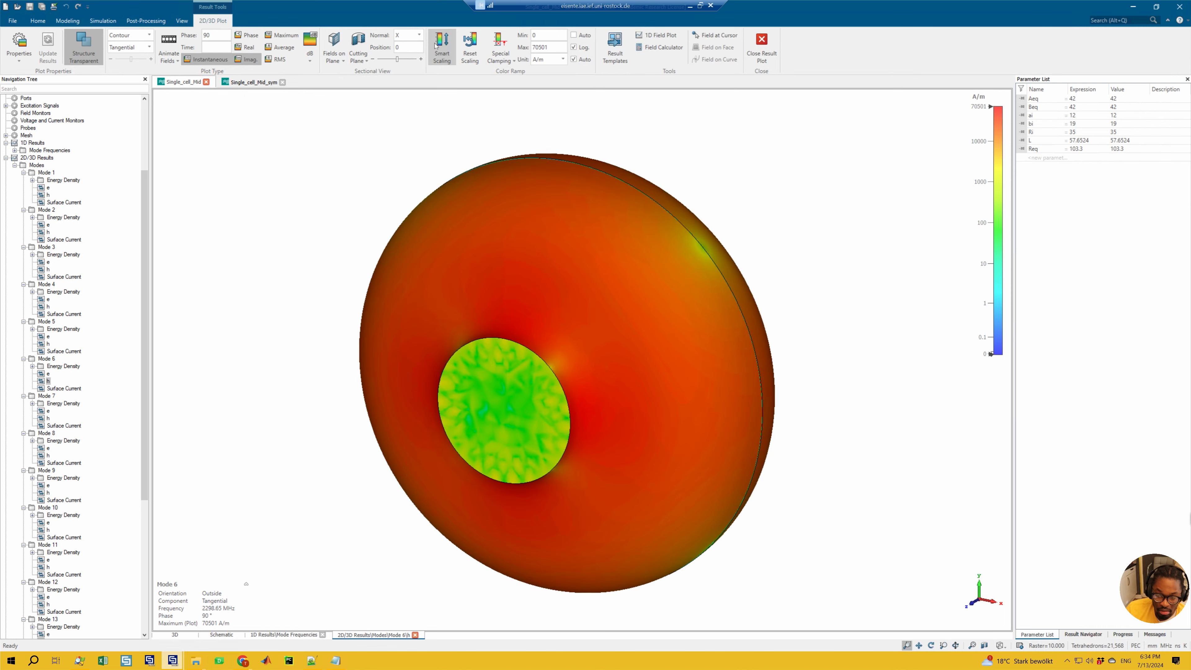
click(470, 45)
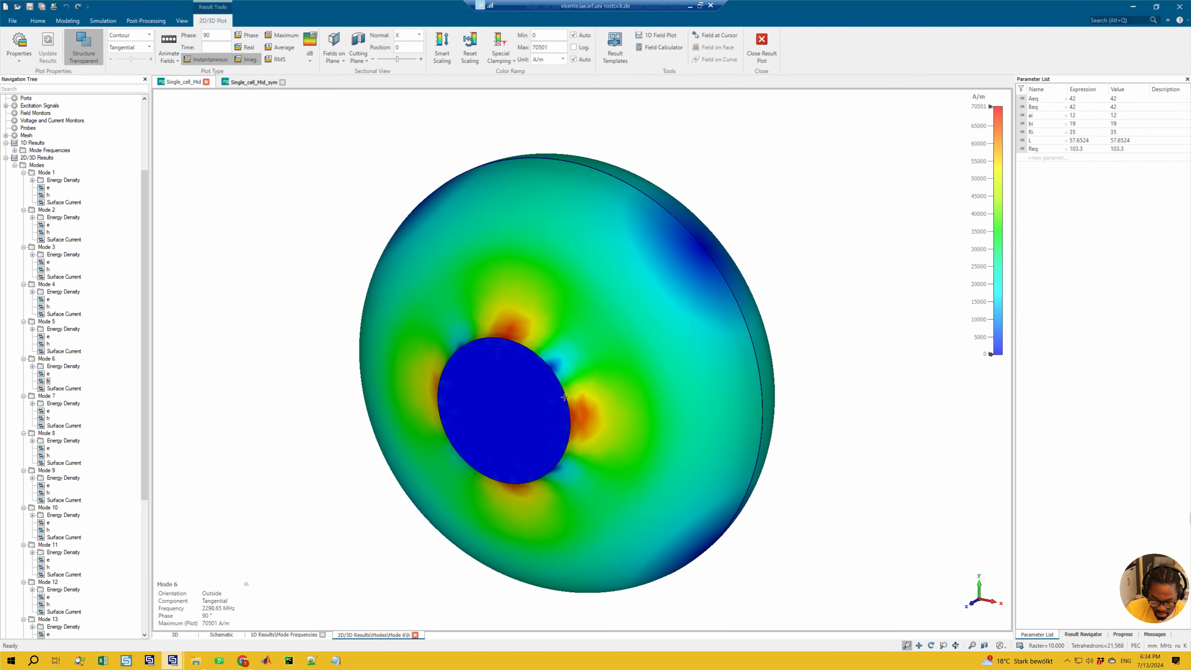
- View the cavity from the front and display the tangential electric fields of Mode 5 and Mode 7 on its outer surface
key(space)
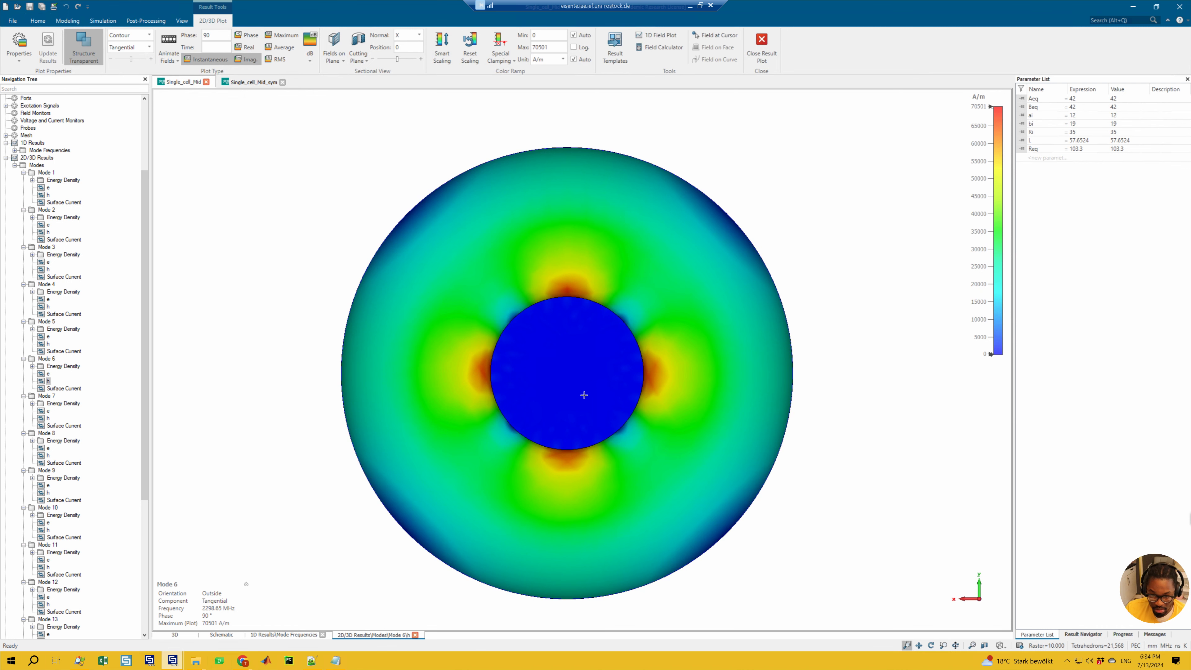
click(47, 336)
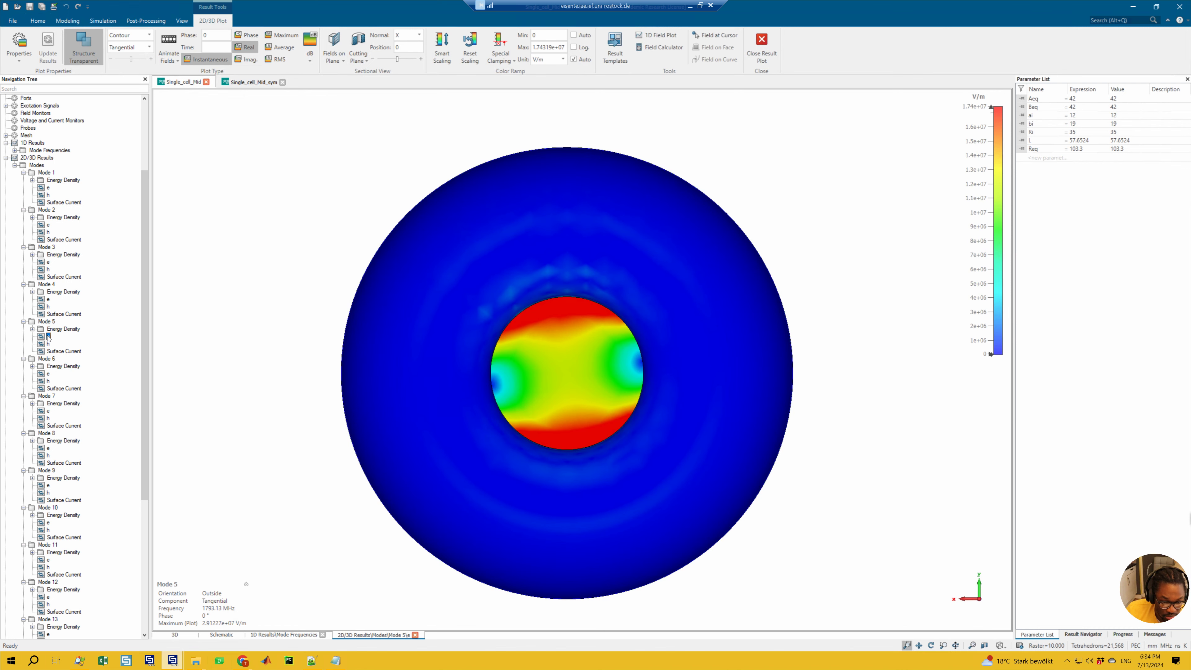
click(49, 411)
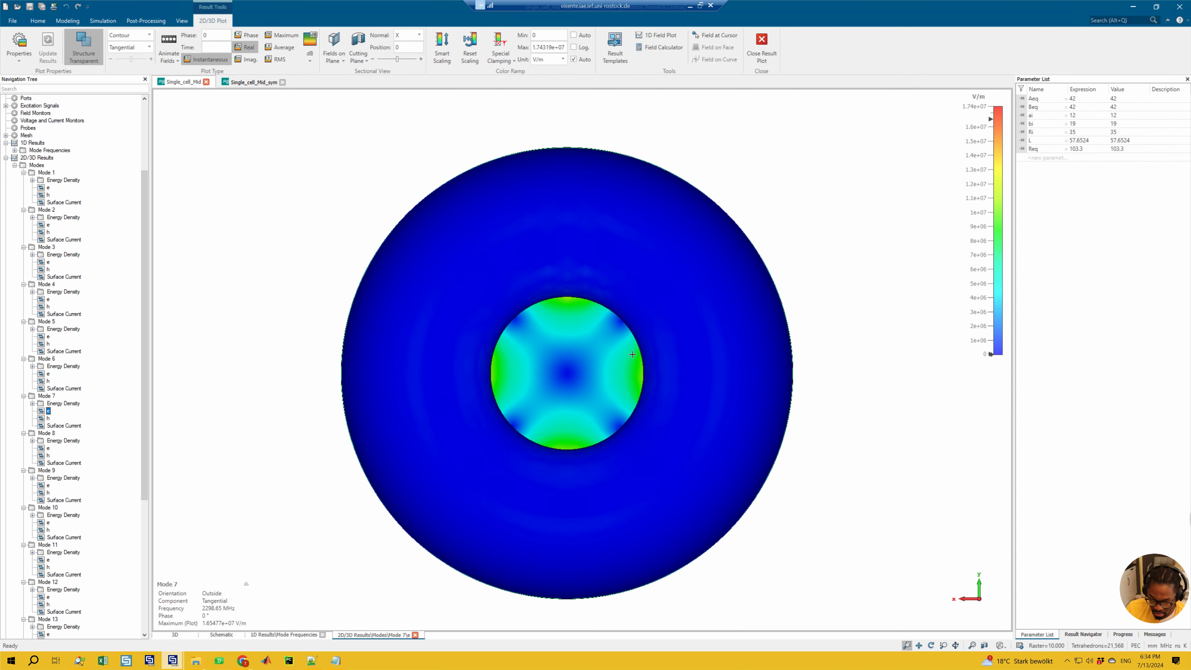
drag(632, 354, 624, 350)
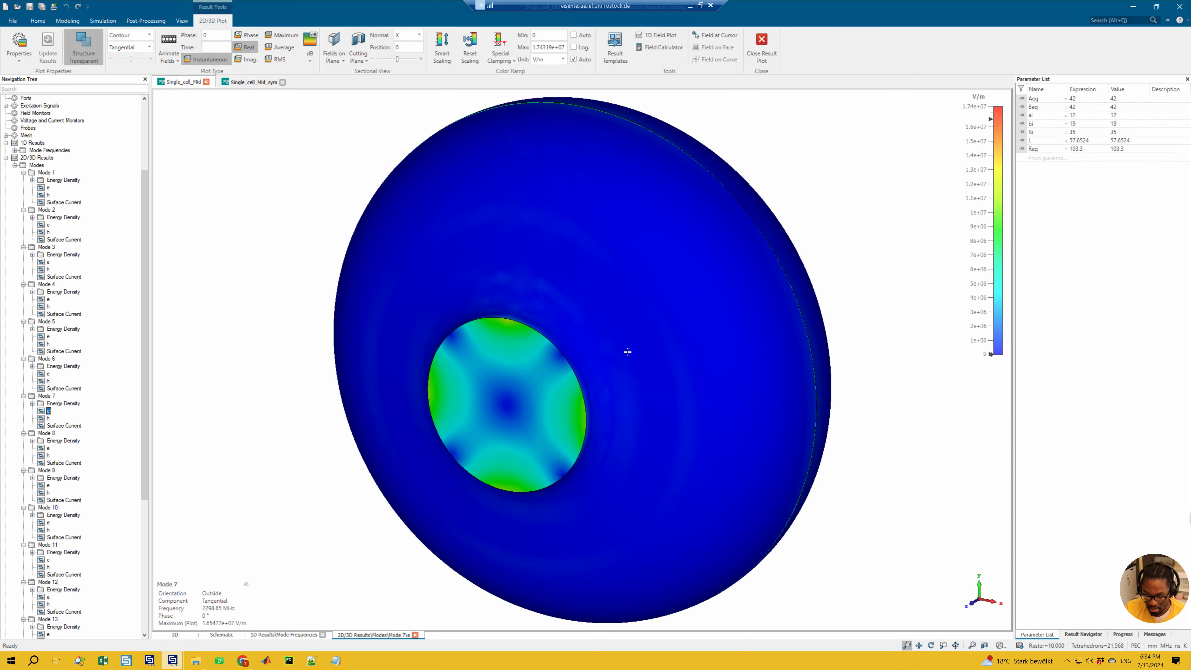
- Plot the Normal component of the Mode 7 electric field, and change the plotted component to Abs
click(117, 46)
click(124, 88)
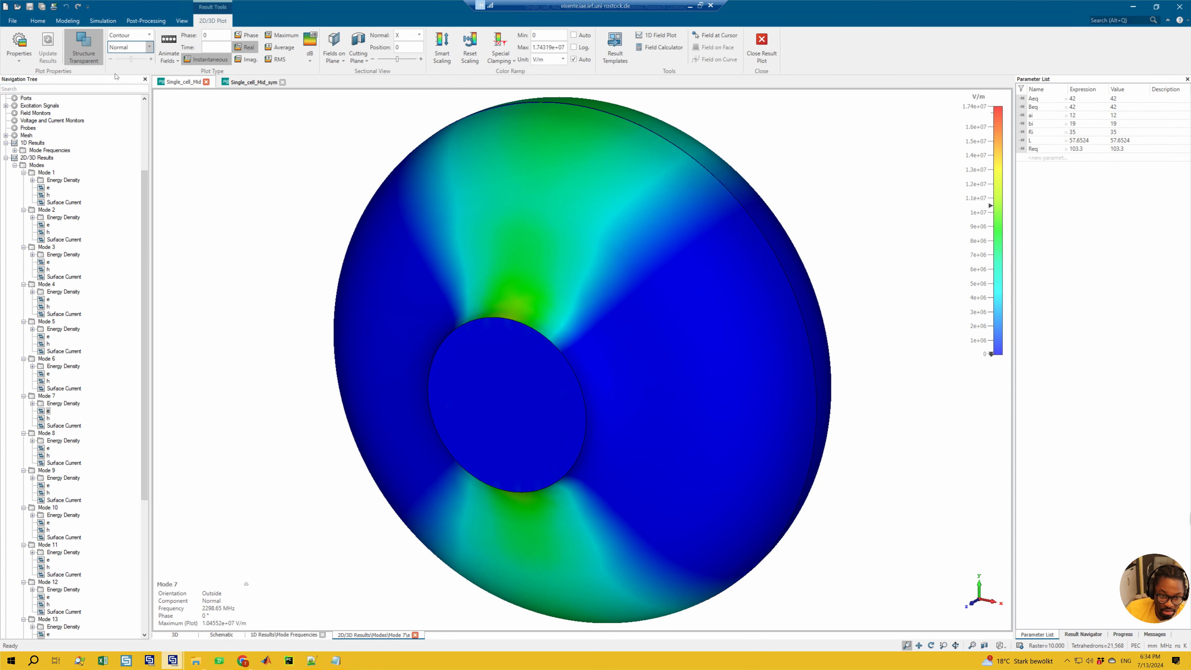
click(116, 48)
click(115, 79)
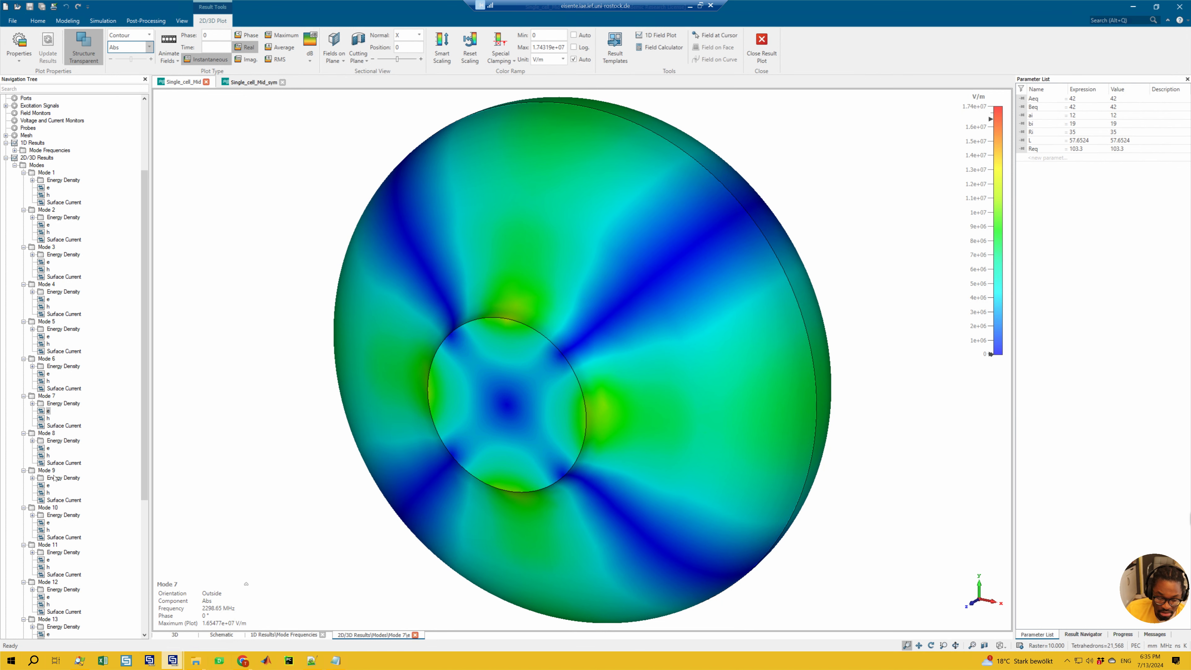
- Display the absolute electric field of Mode 6 and cut the cavity open along the X-normal plane
click(47, 374)
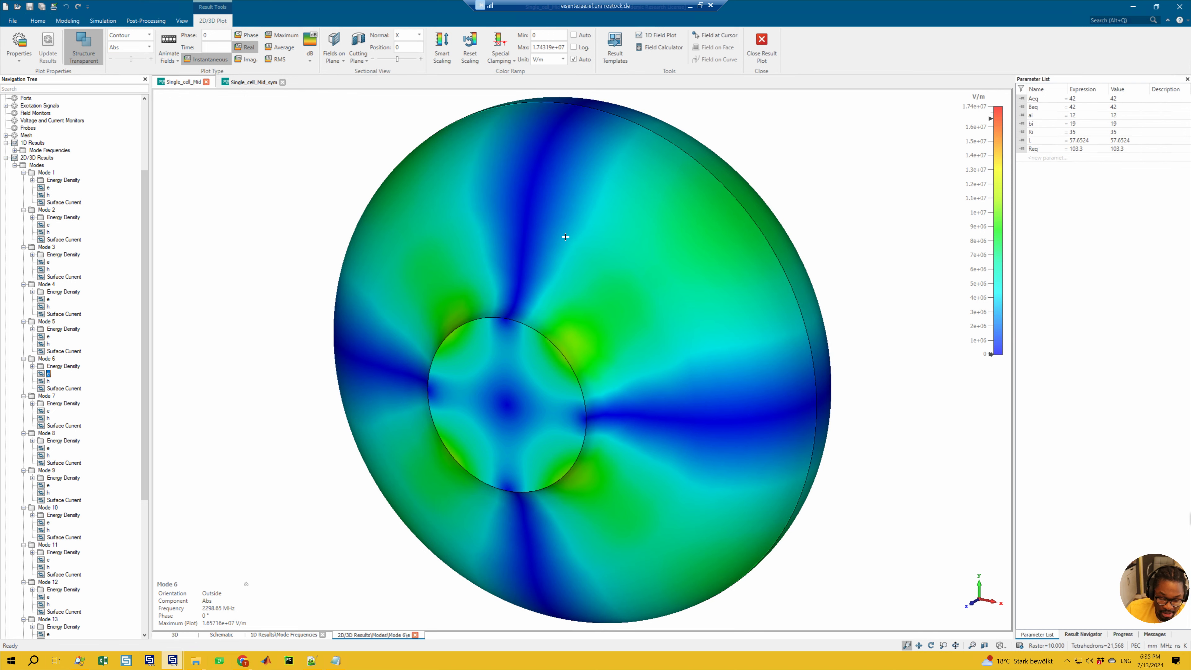
click(358, 50)
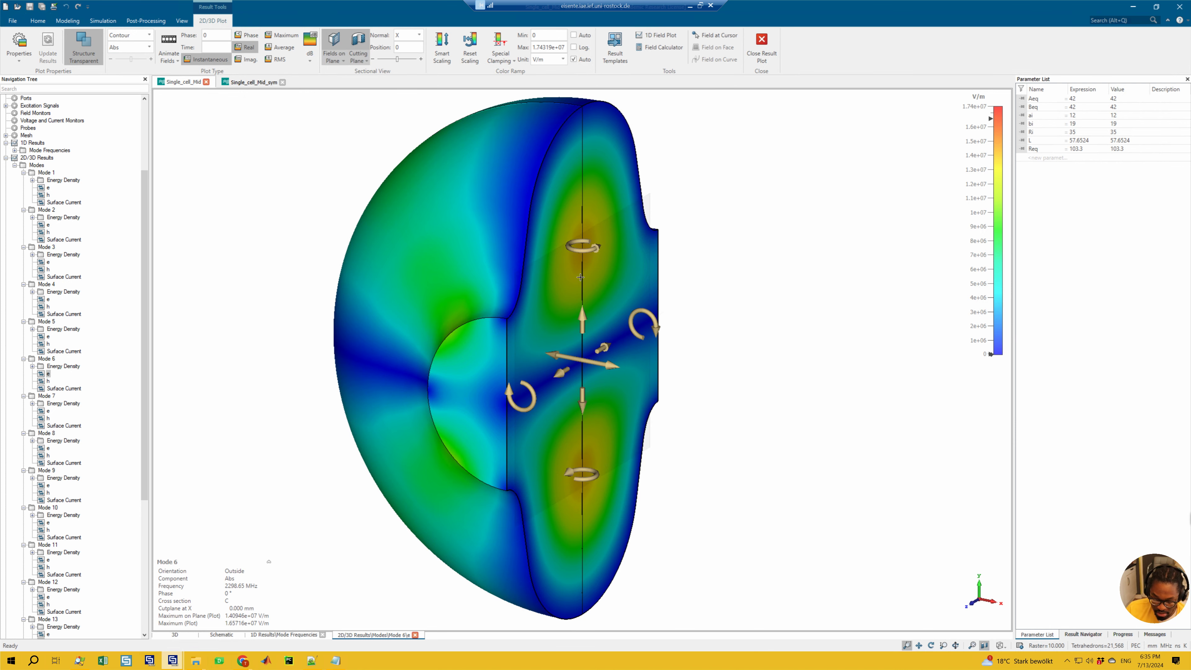
- Compare the absolute electric fields of Modes 6, 7 and 8 on the X-normal cut plane, ending with Mode 7 seen from the side
key(6)
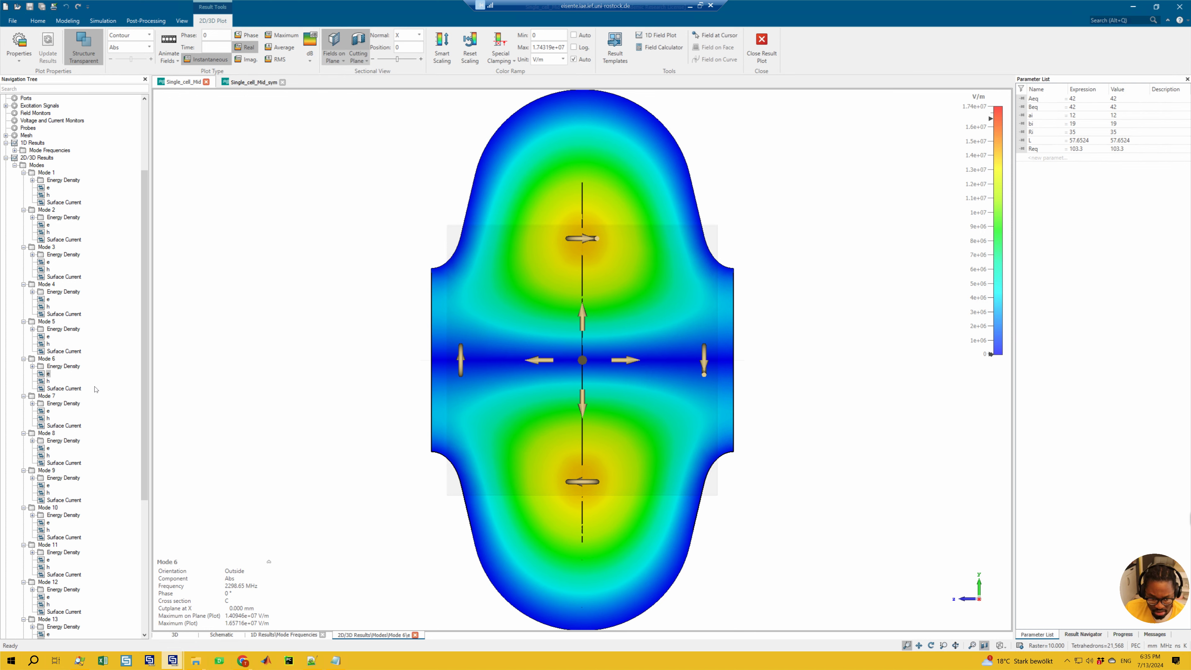
click(49, 410)
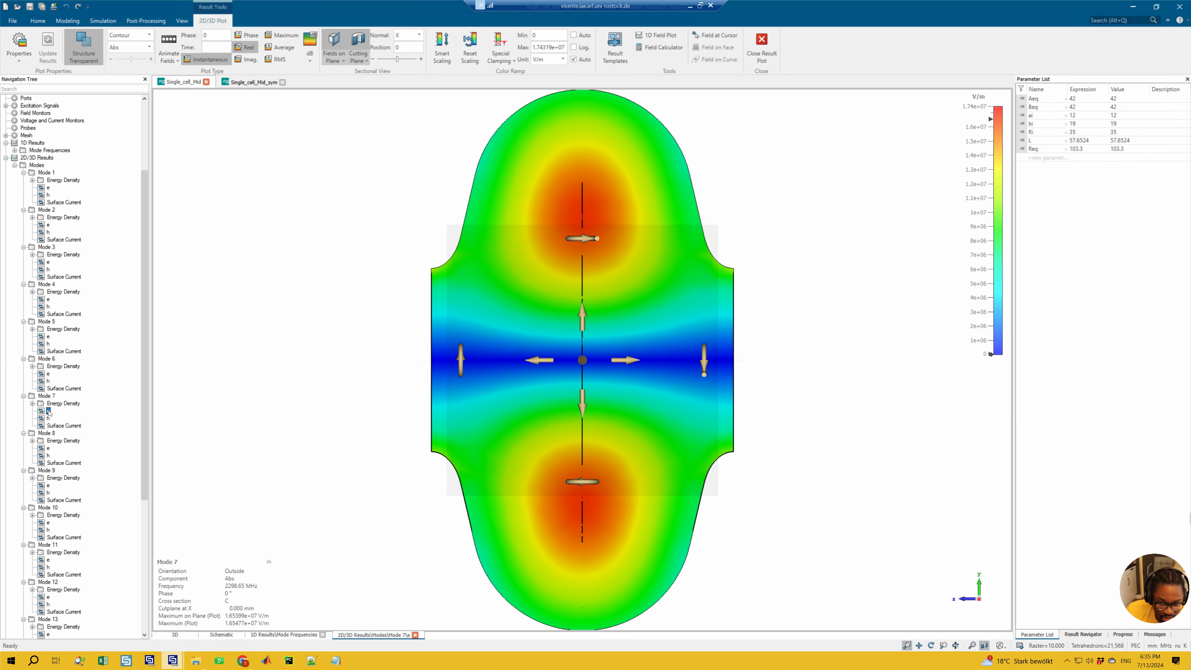
click(48, 448)
drag(405, 325, 544, 285)
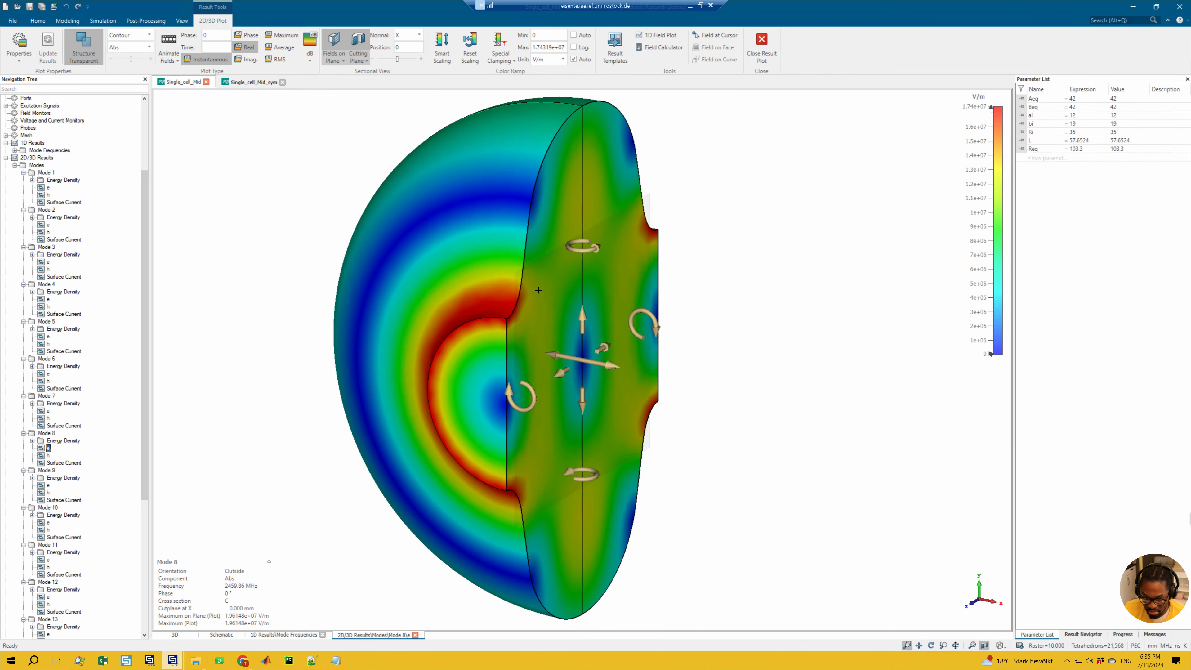
click(49, 411)
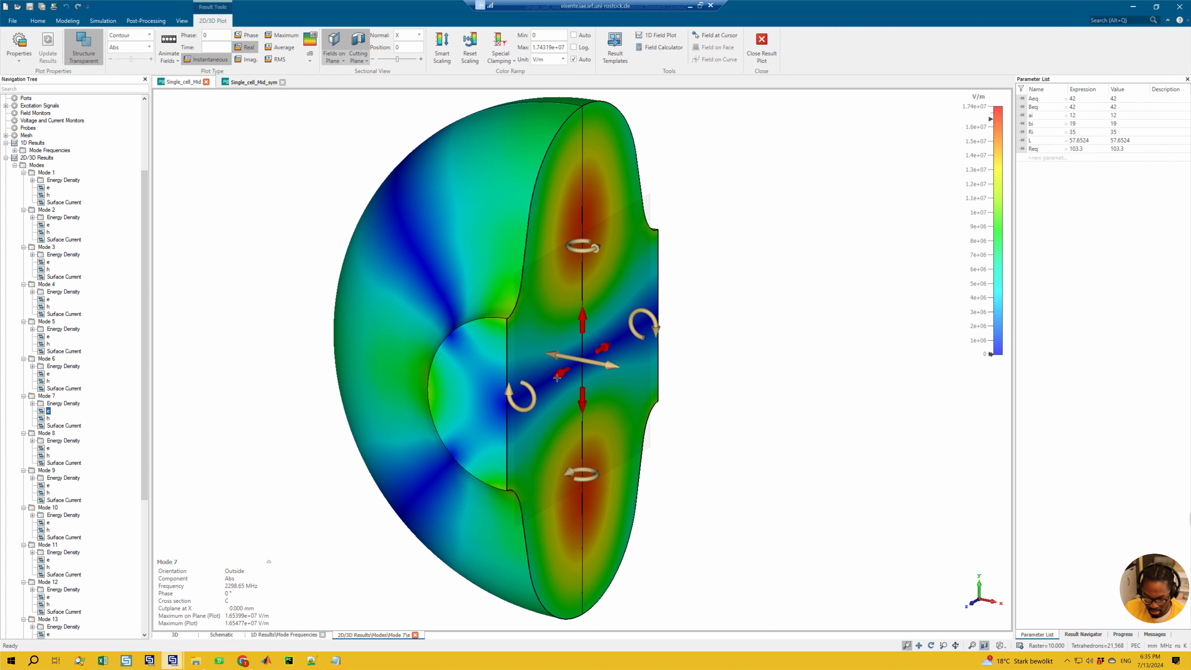
key(6)
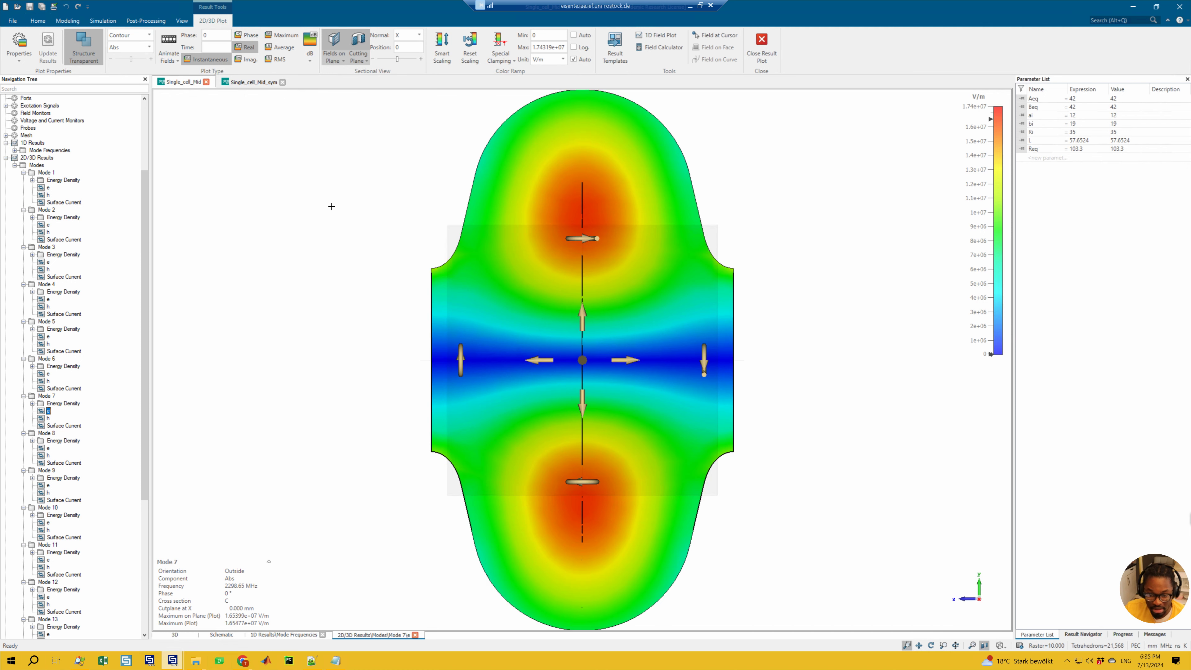
- Change the plotted component to Tangential and inspect the Mode 7 magnetic field and the Mode 6 electric and magnetic fields on the cut plane
click(126, 49)
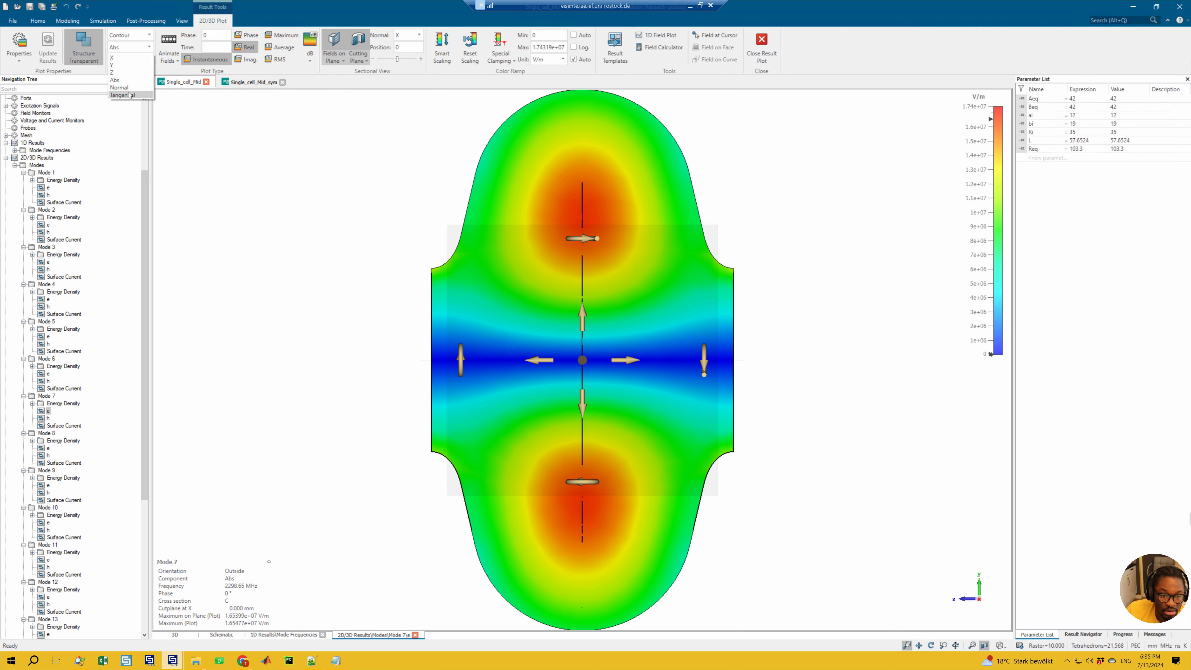
click(127, 96)
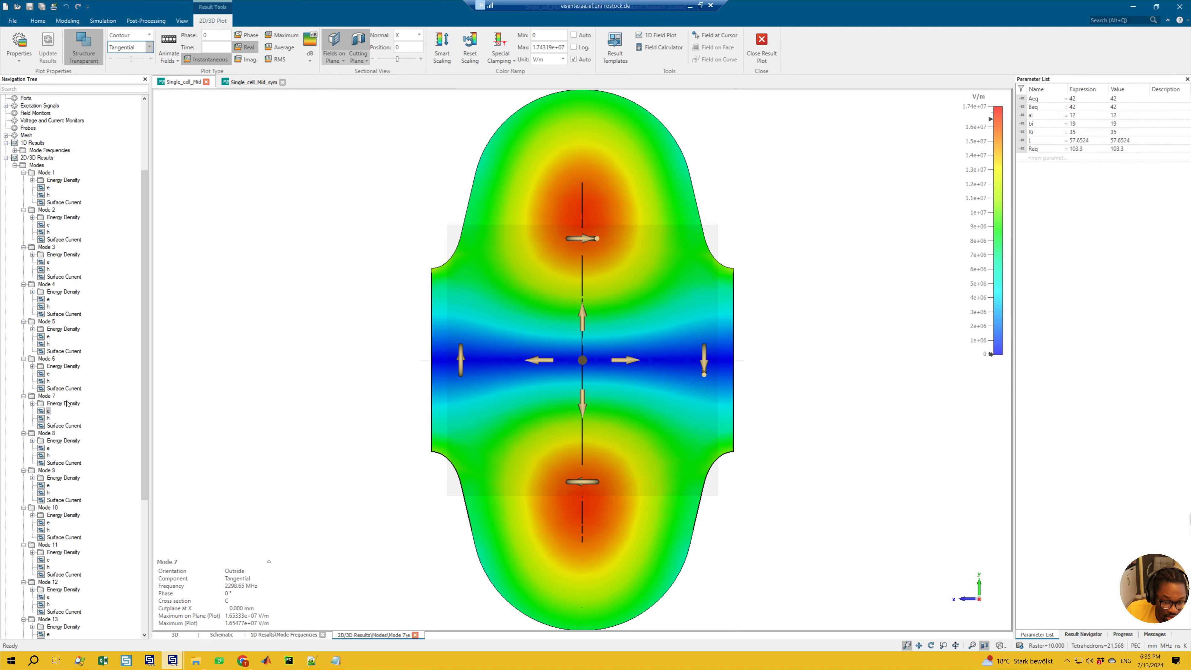
click(48, 418)
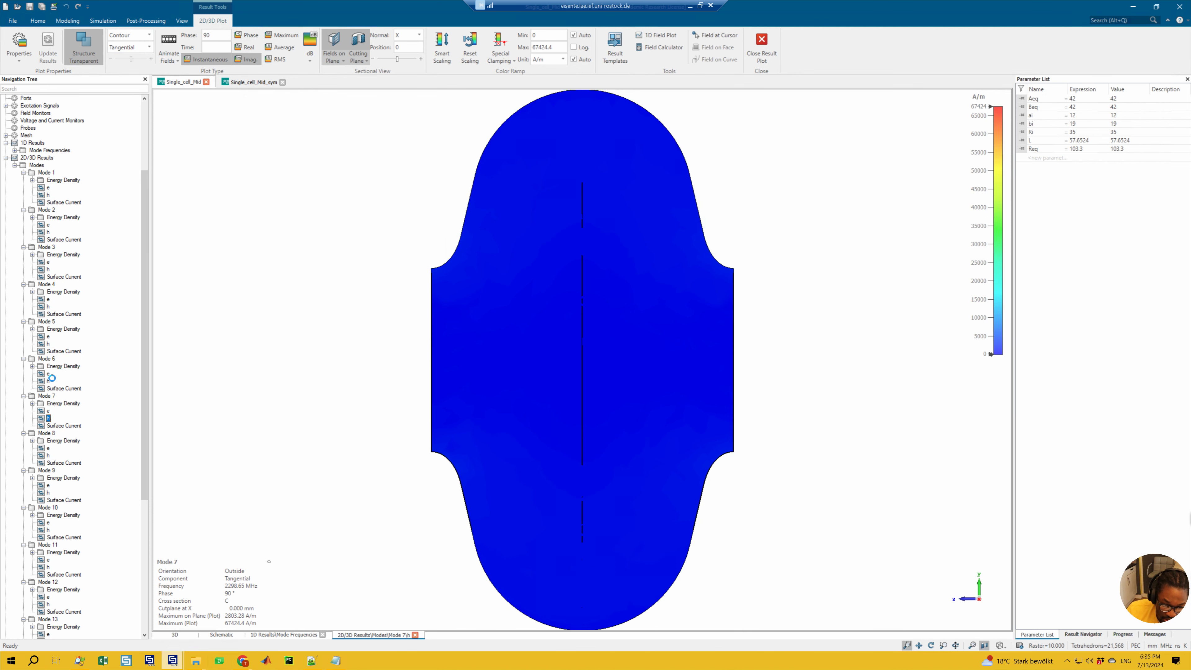
click(49, 375)
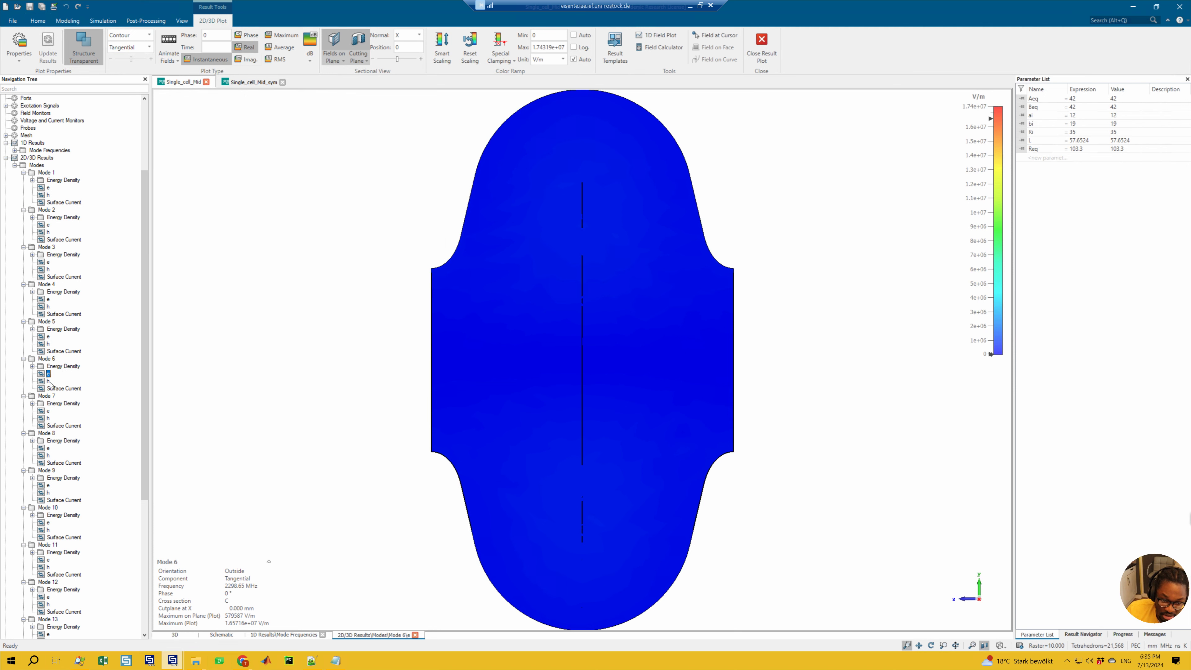
click(48, 380)
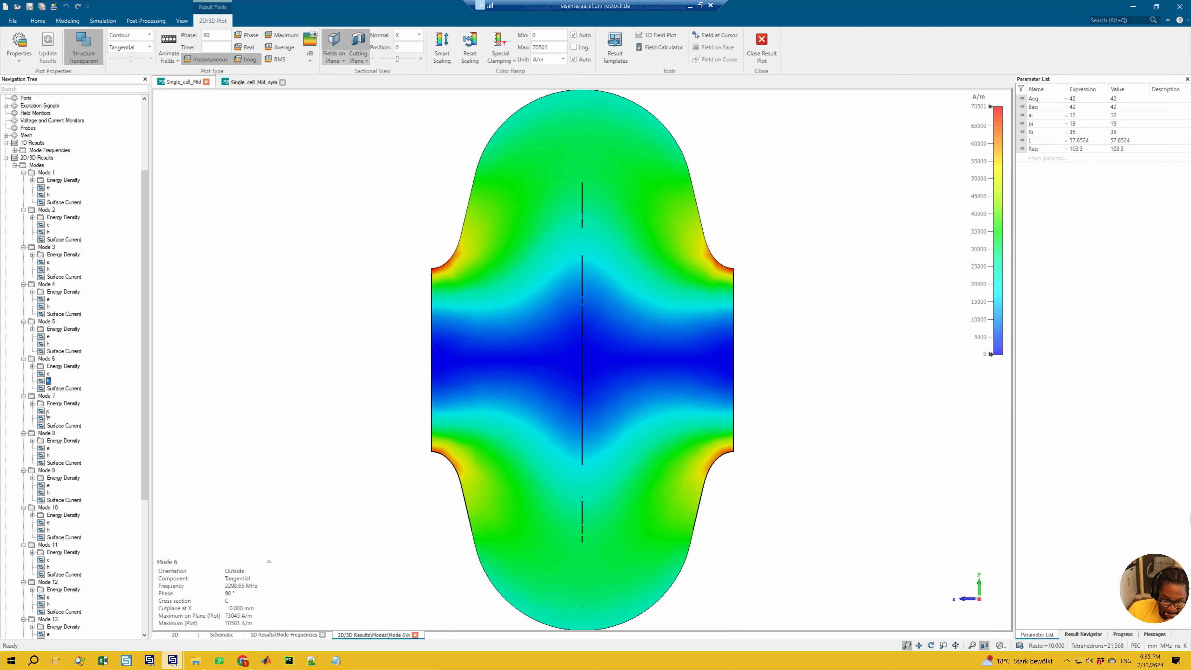
click(49, 374)
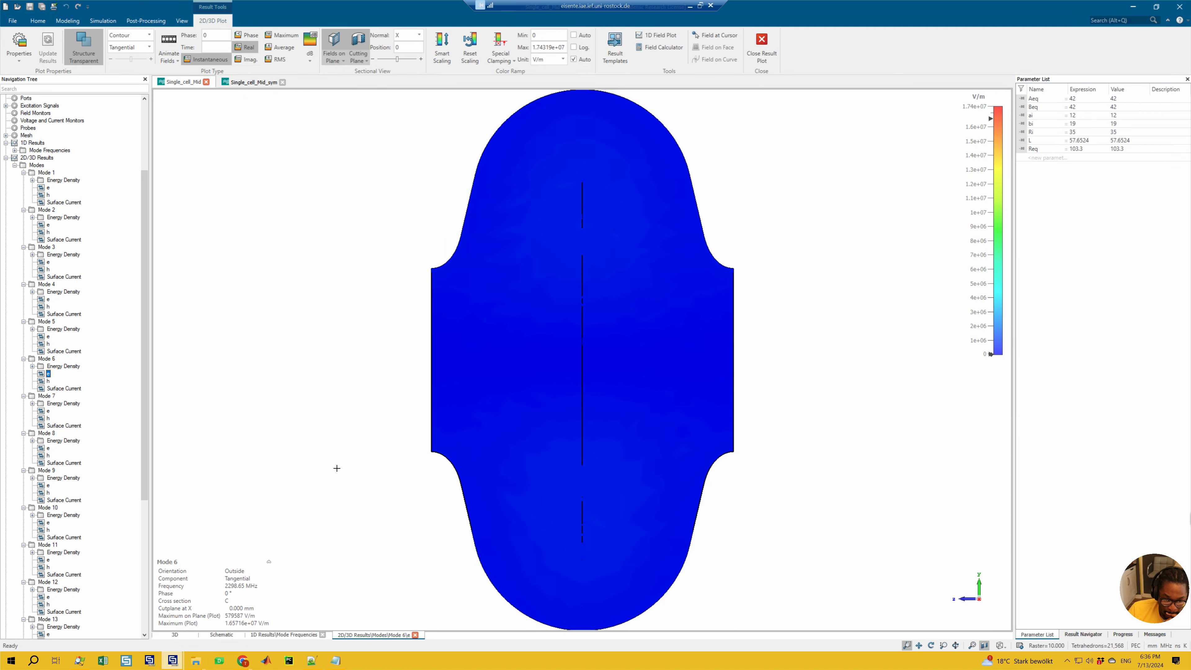
- Compare the tangential electric fields of Mode 6 and Mode 7 on the X-normal cut in an oblique view of the cavity
drag(399, 353, 469, 384)
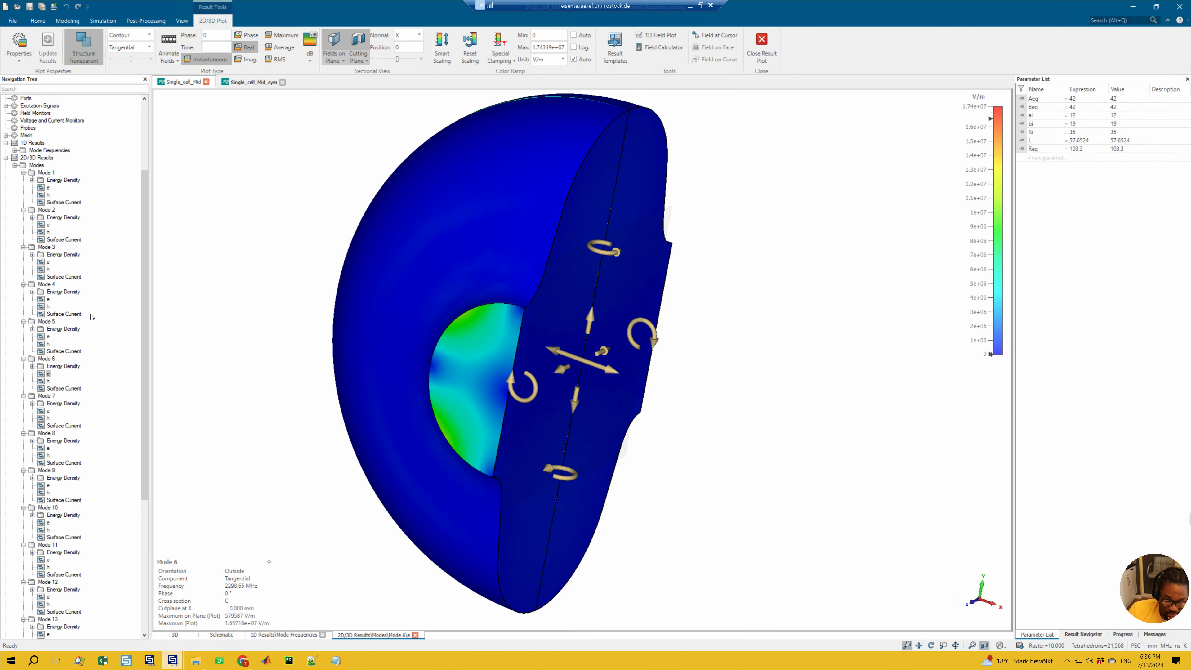
click(48, 411)
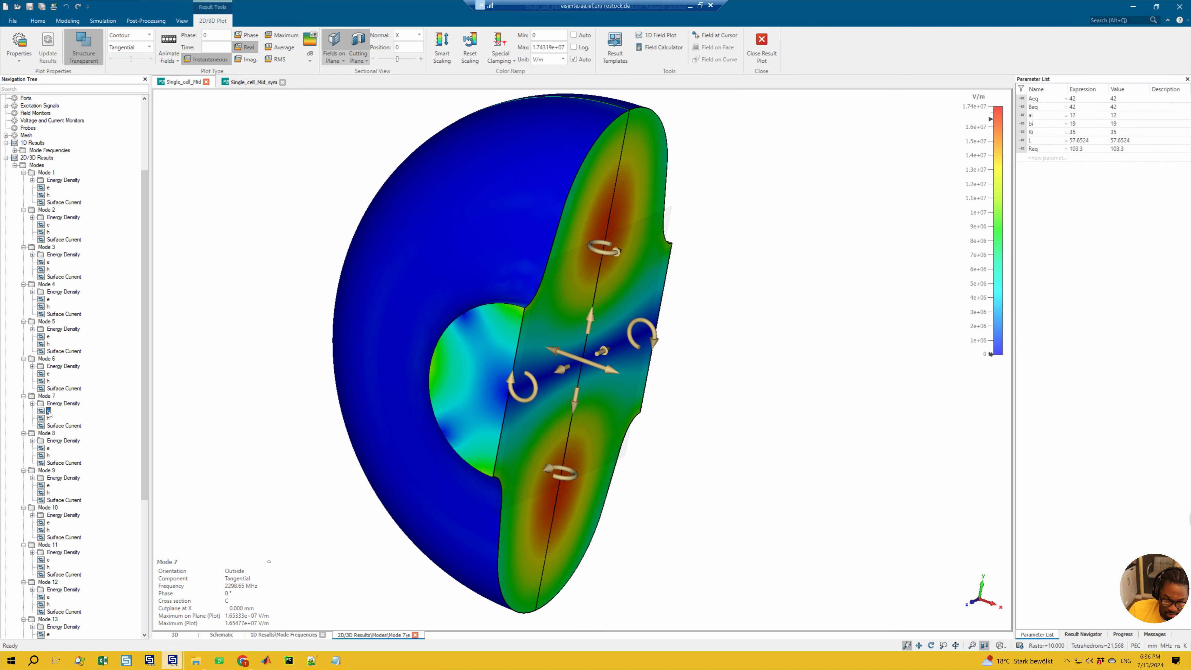
click(49, 374)
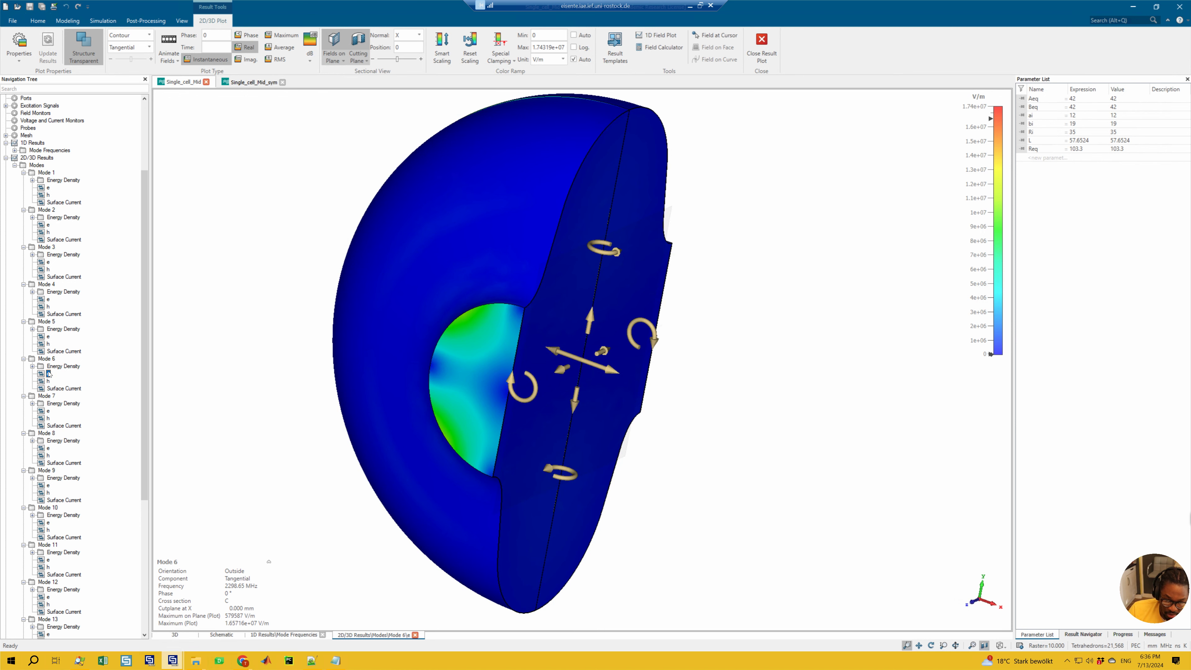
click(49, 411)
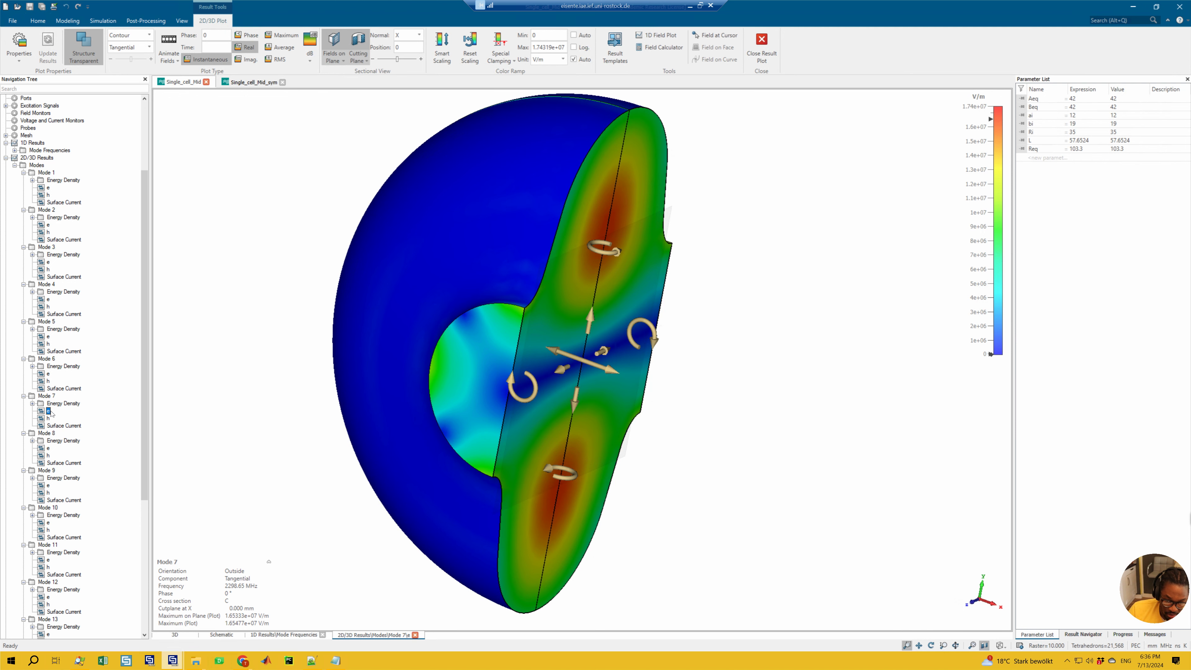
click(49, 374)
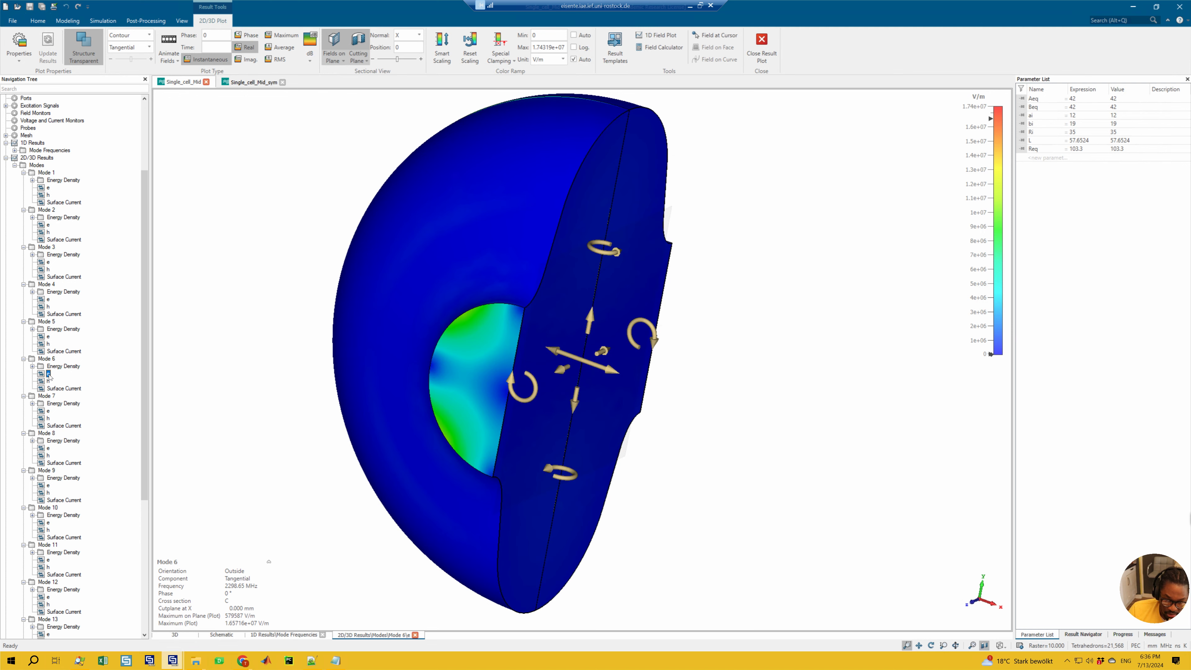
click(48, 411)
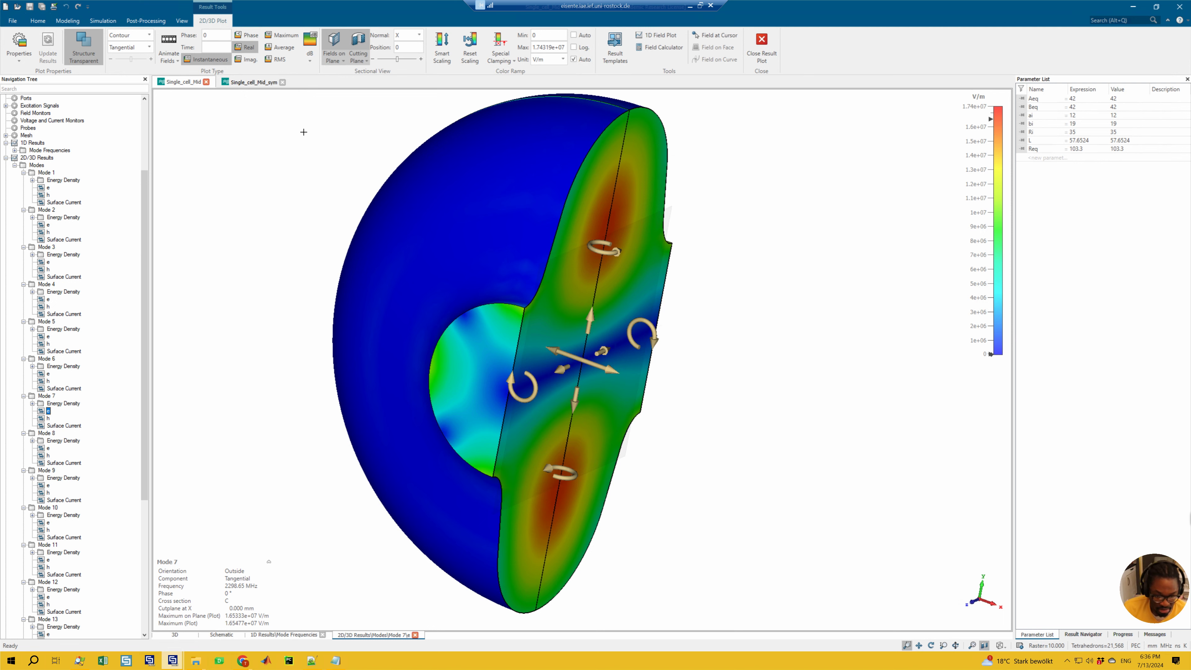
- Remove the sectional cut and compare the tangential electric fields of Modes 6, 7 and 8 from the front, ending on Mode 6
click(334, 47)
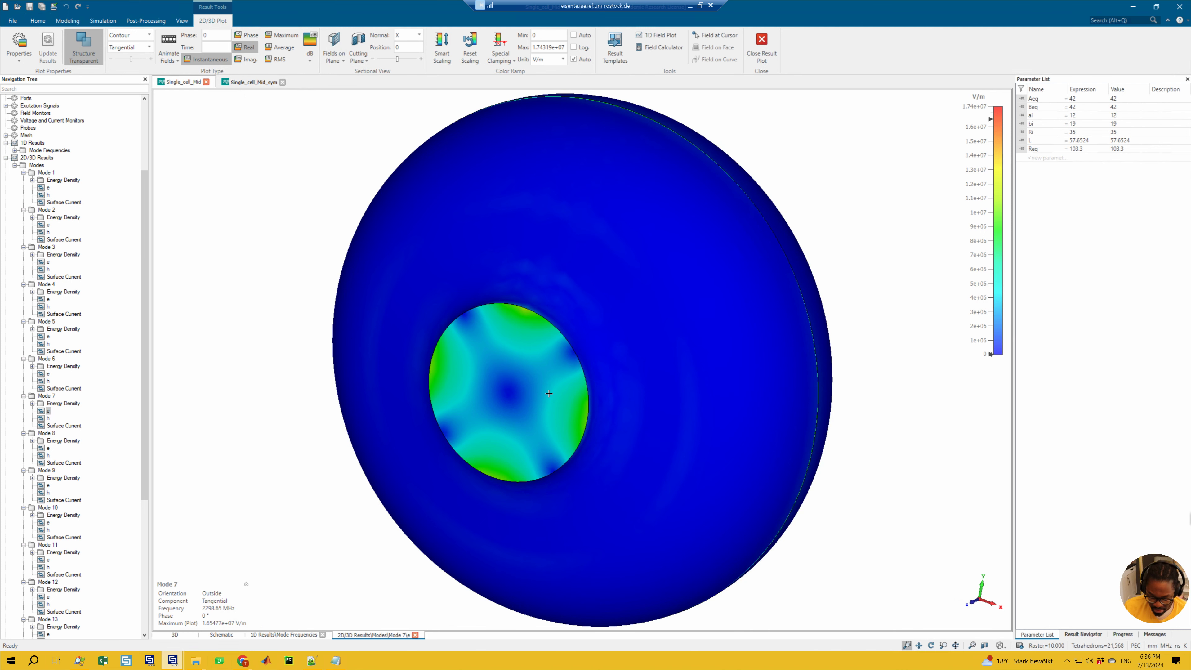
key(3)
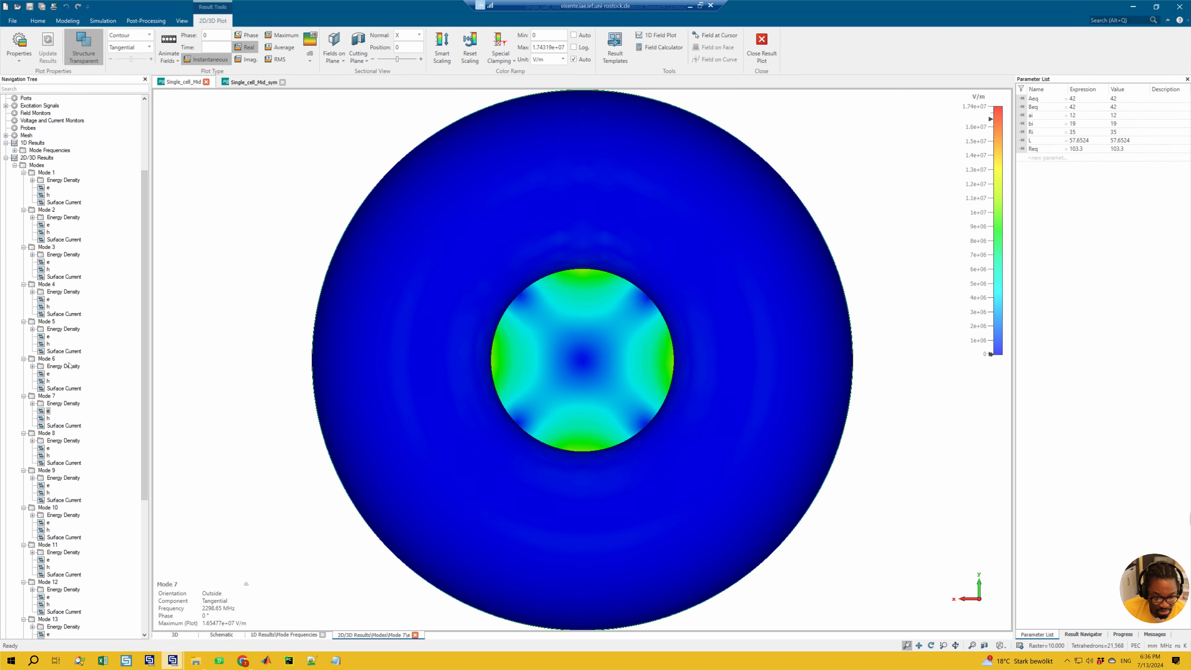
click(48, 374)
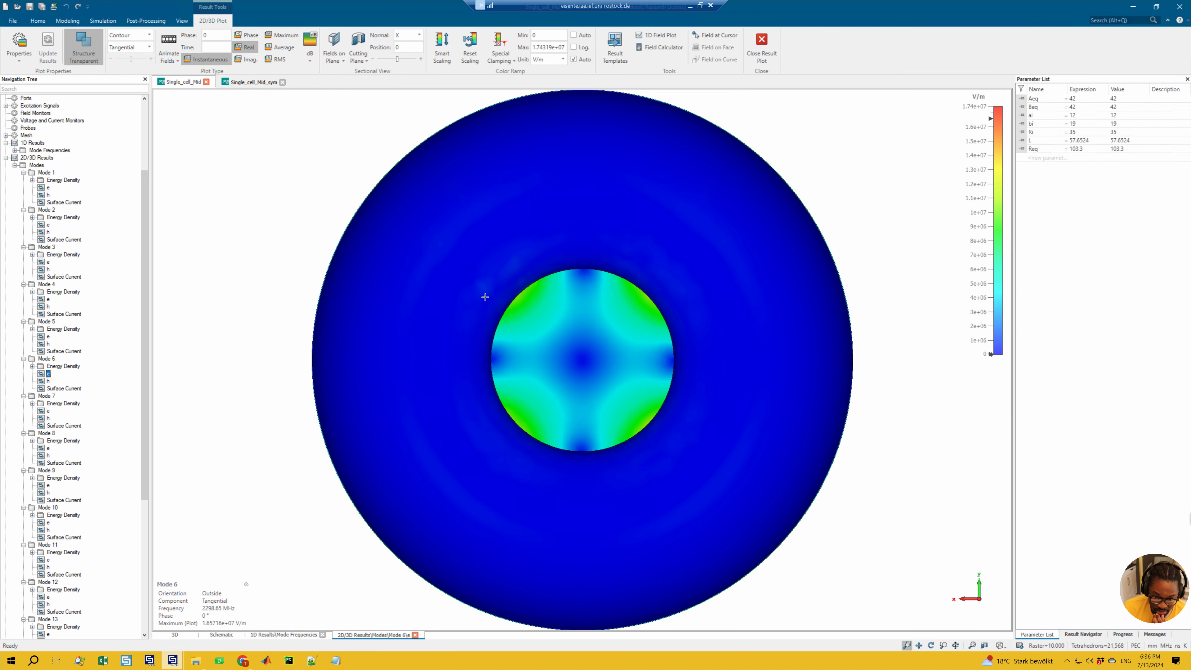
click(49, 412)
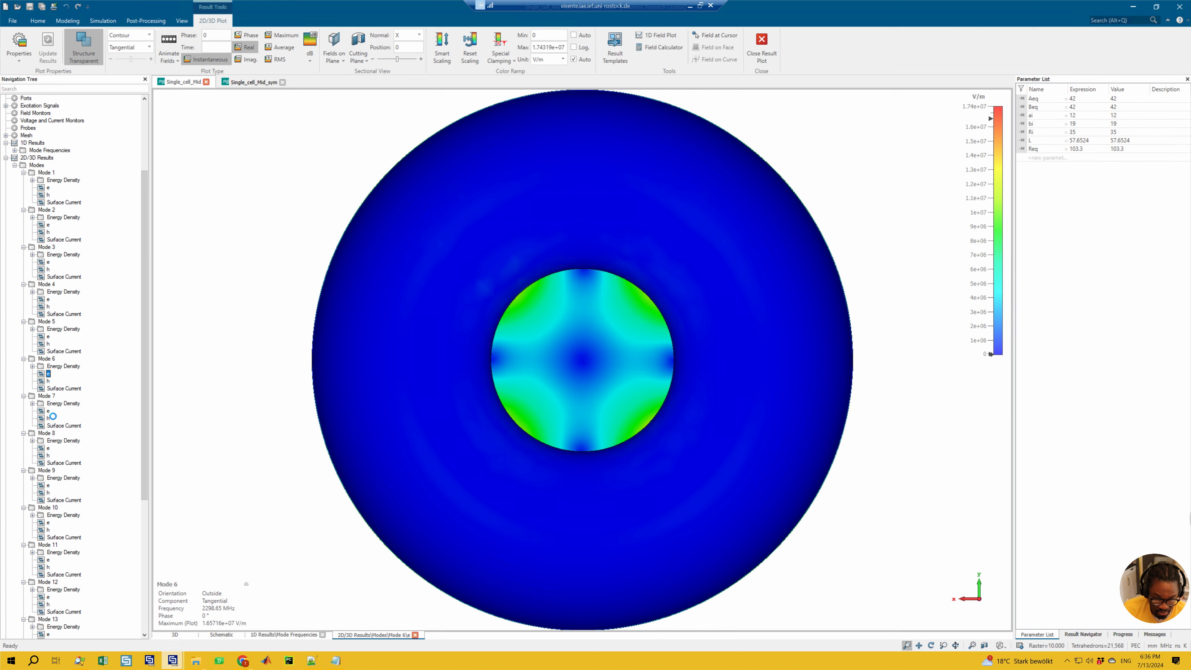
click(48, 449)
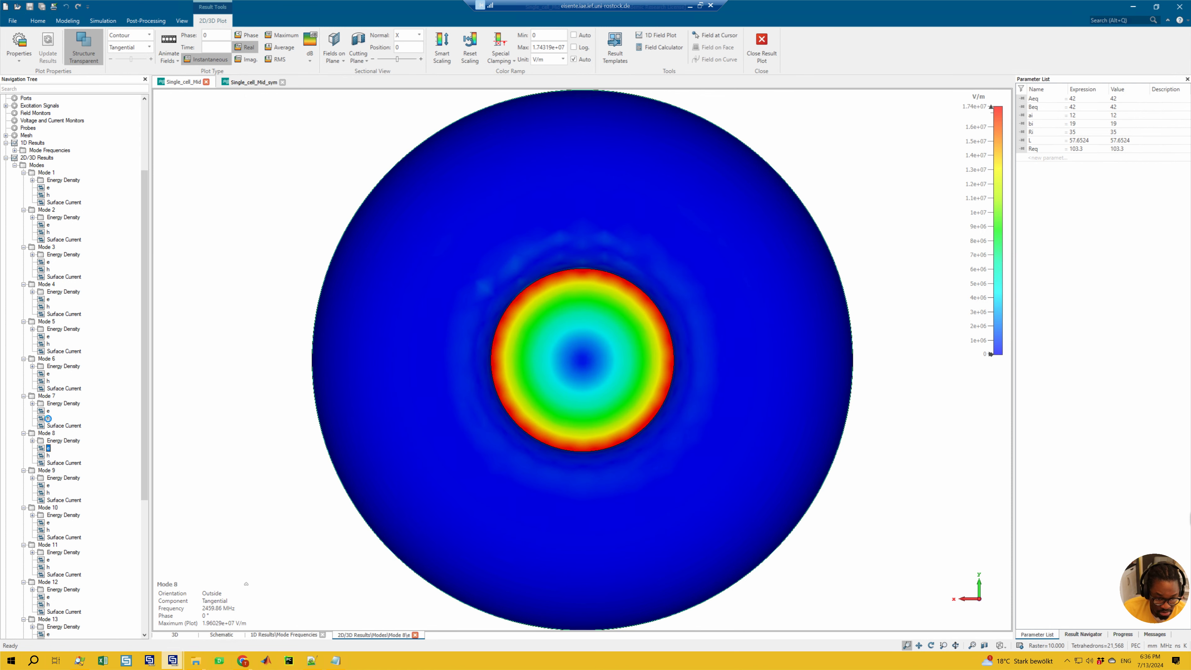
click(48, 411)
click(48, 374)
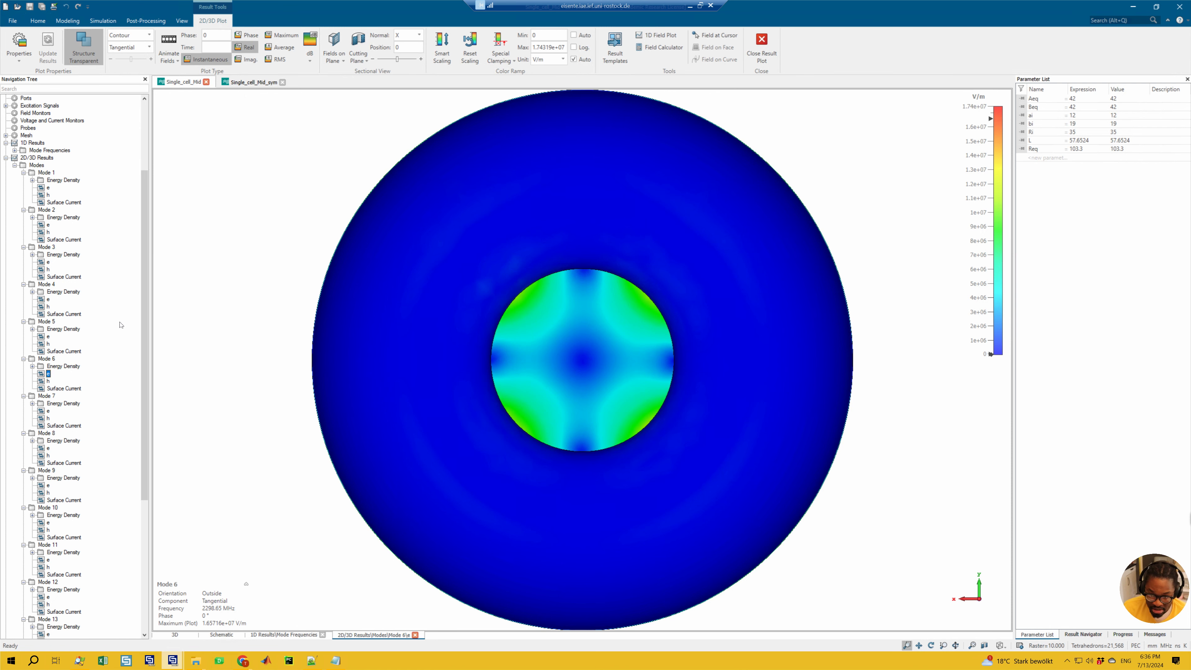
click(49, 411)
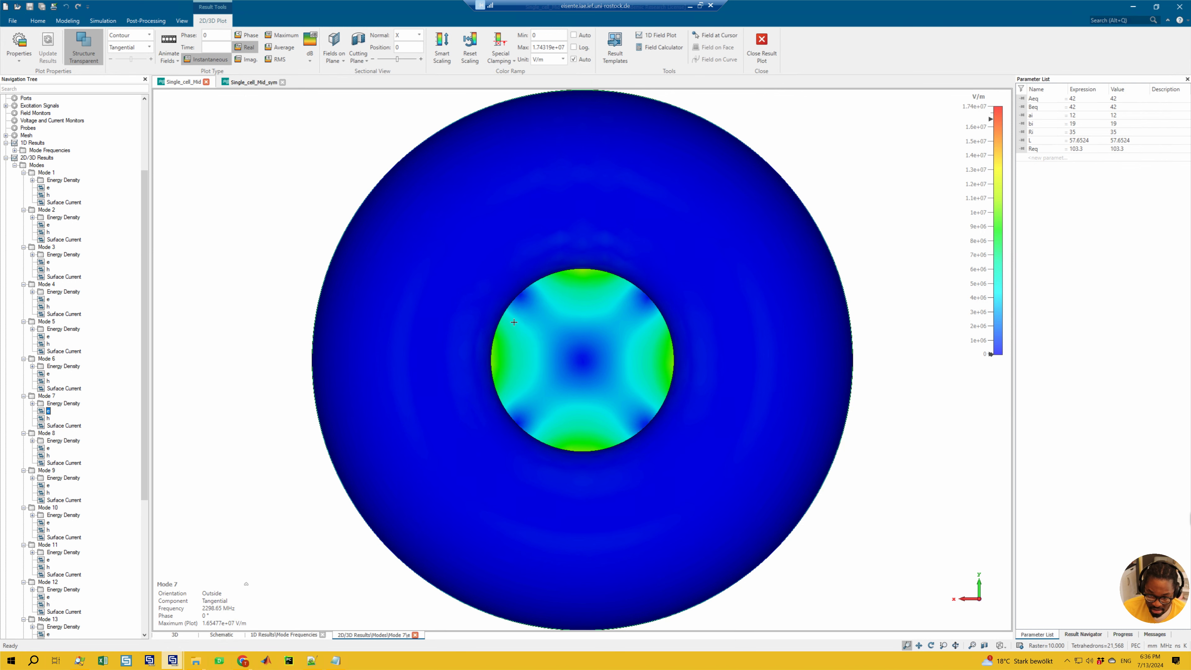
click(49, 374)
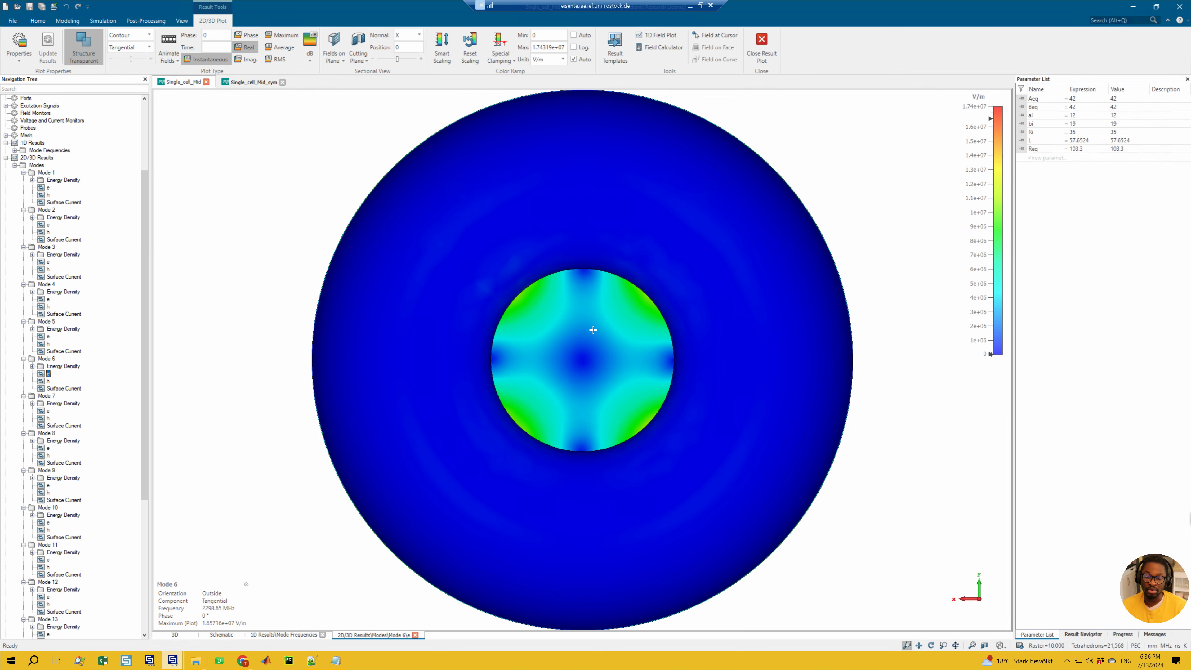
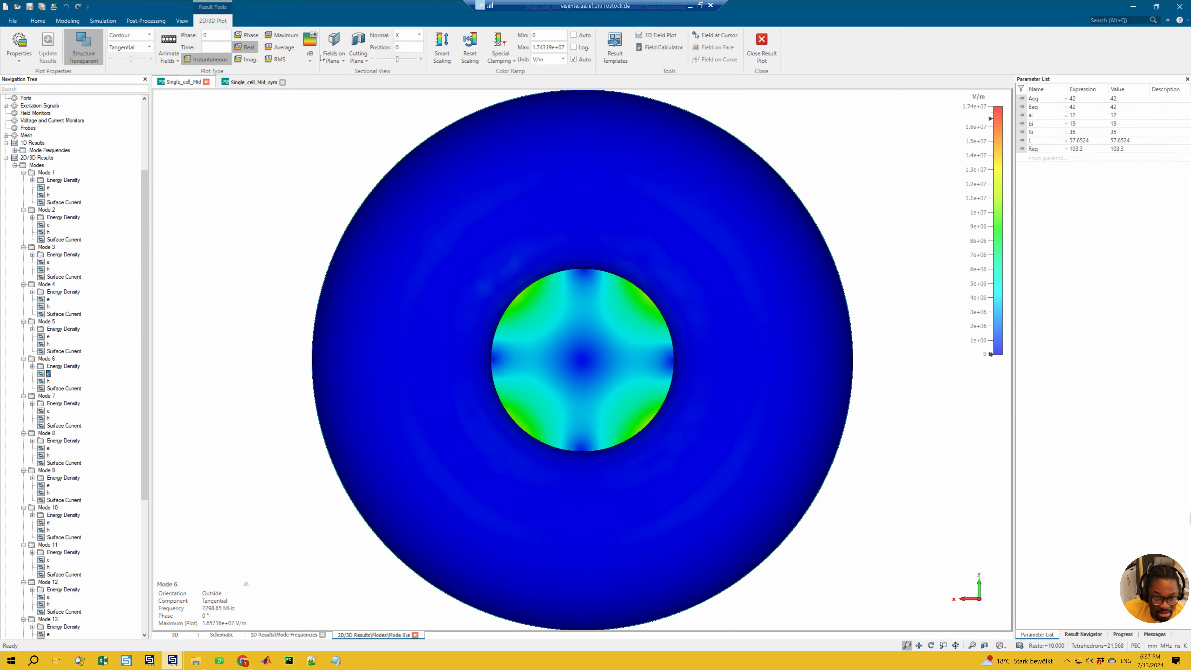
- Examine the Mode 6 tangential electric field on the X-normal cut from the side and in perspective, and restore the uncut front view
click(331, 49)
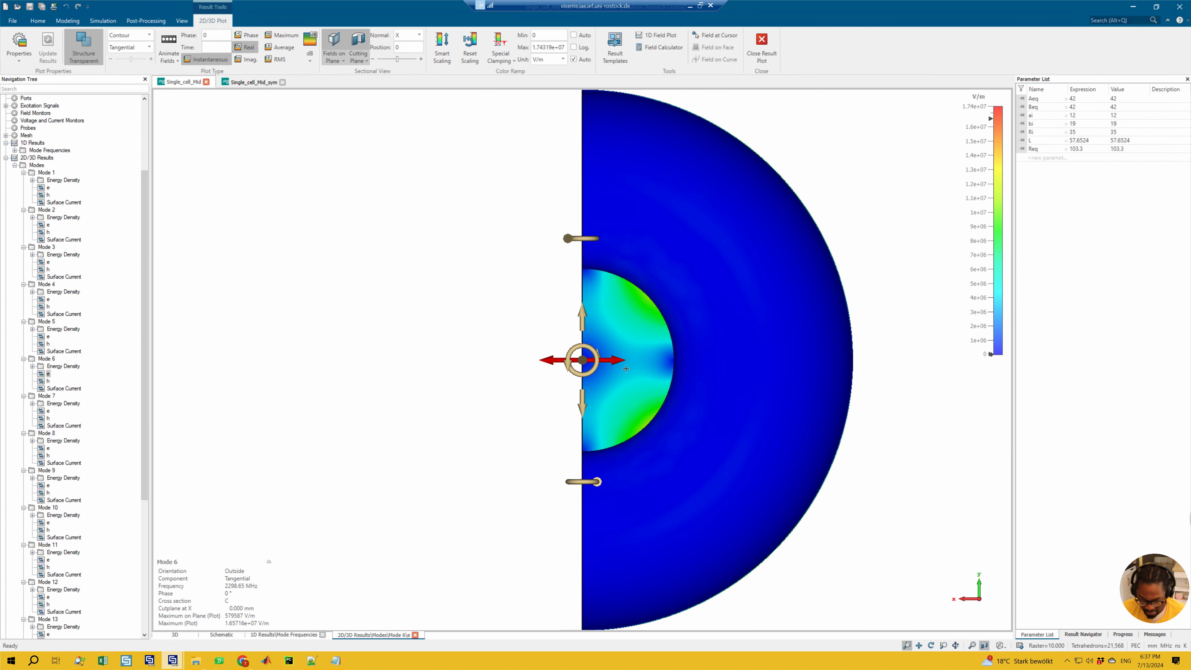
key(6)
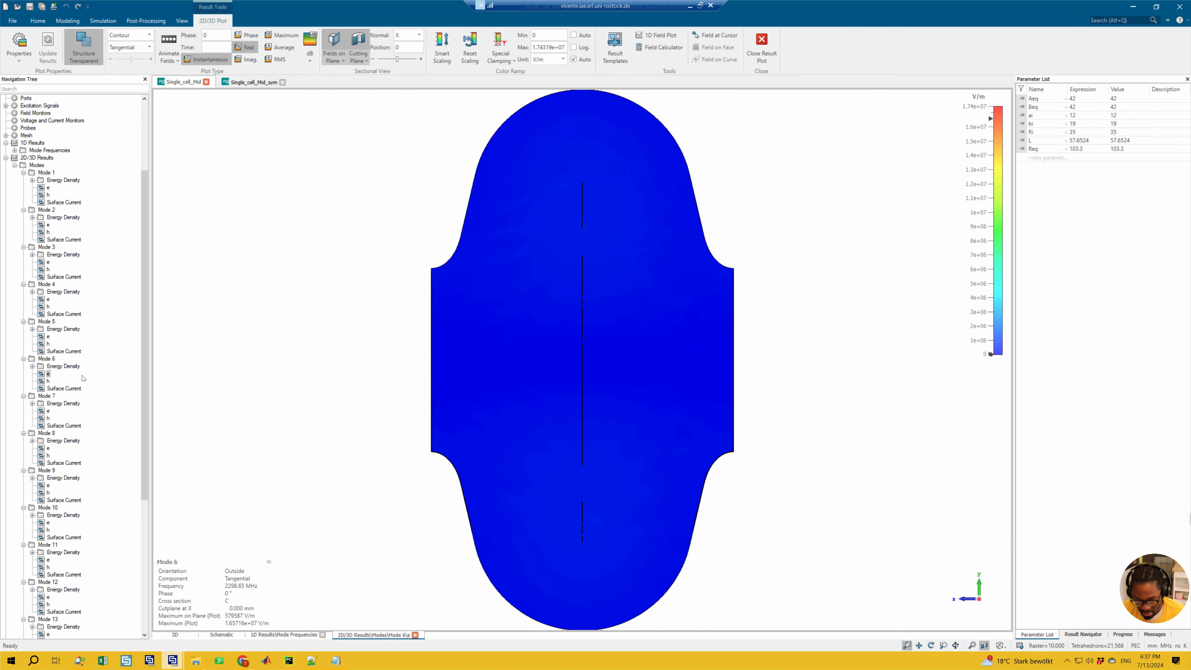
key(0)
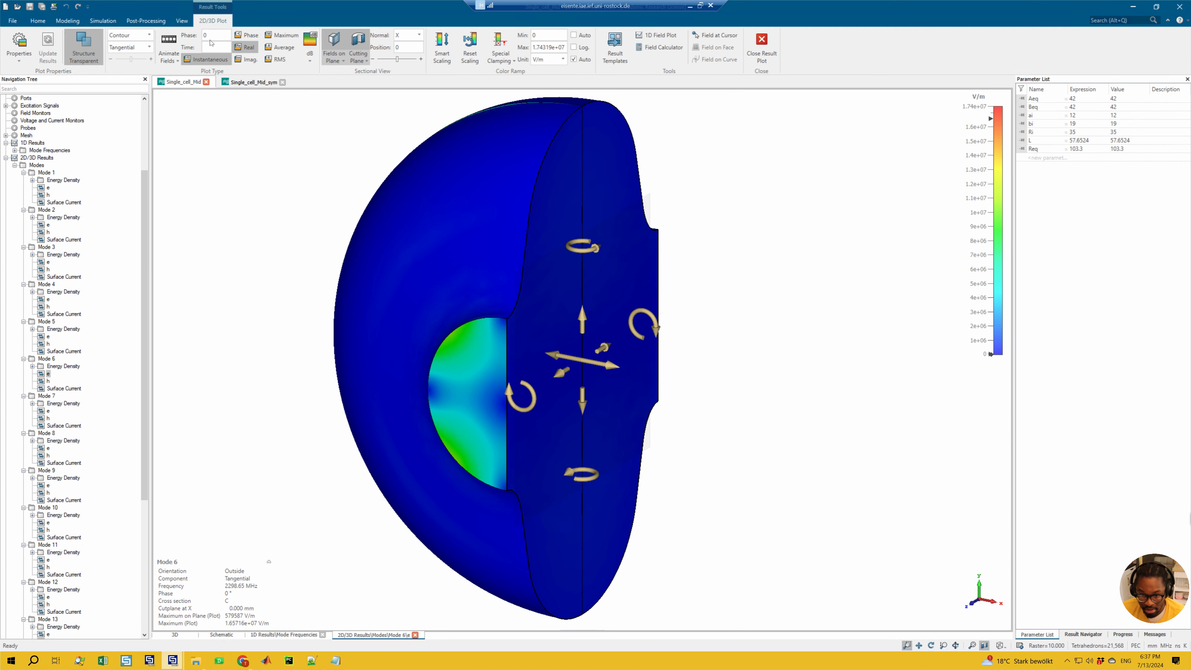
click(334, 40)
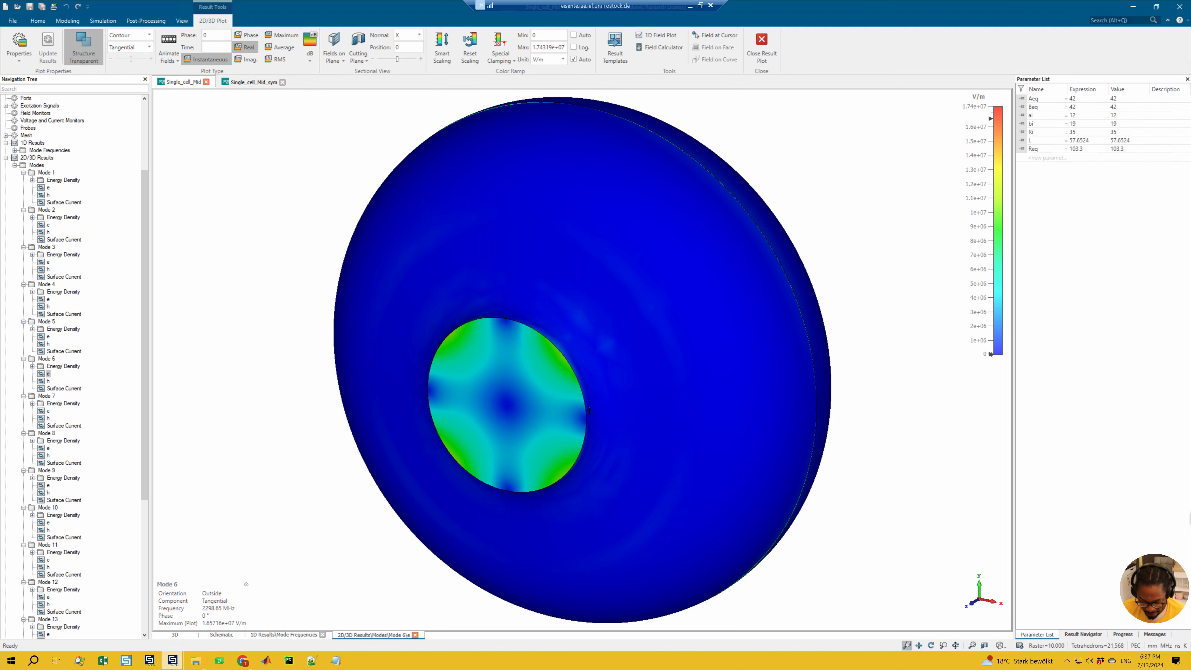
key(3)
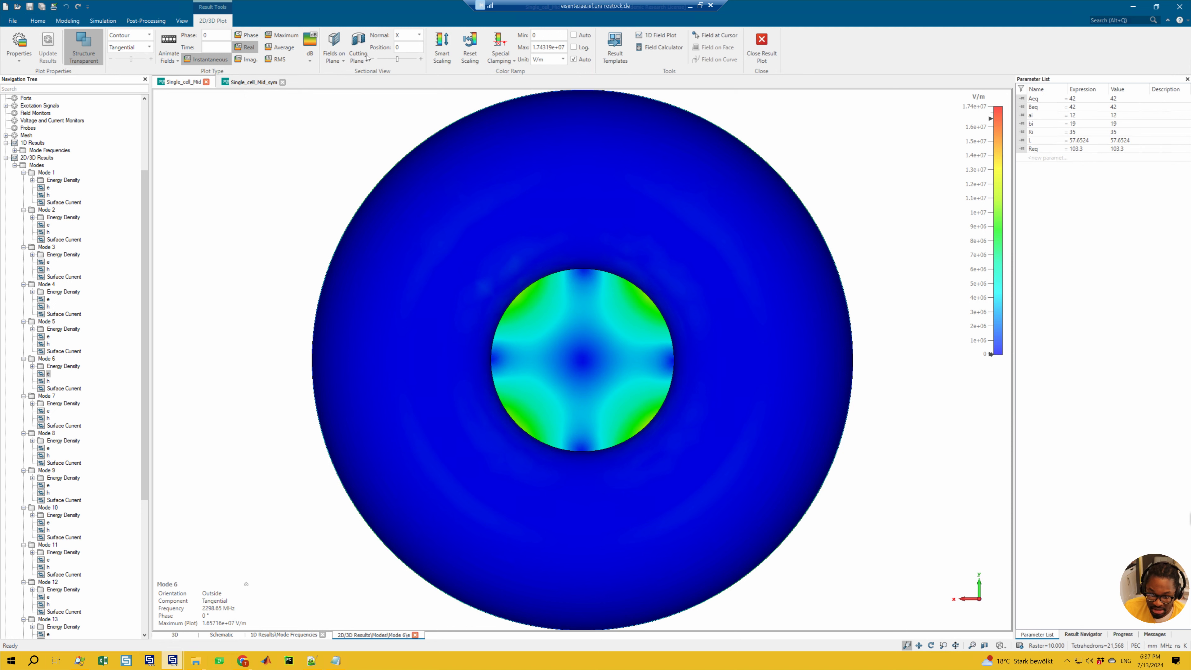
- Show the Mode 6 tangential electric field on a Y-normal cut plane and view the cut face-on
click(406, 35)
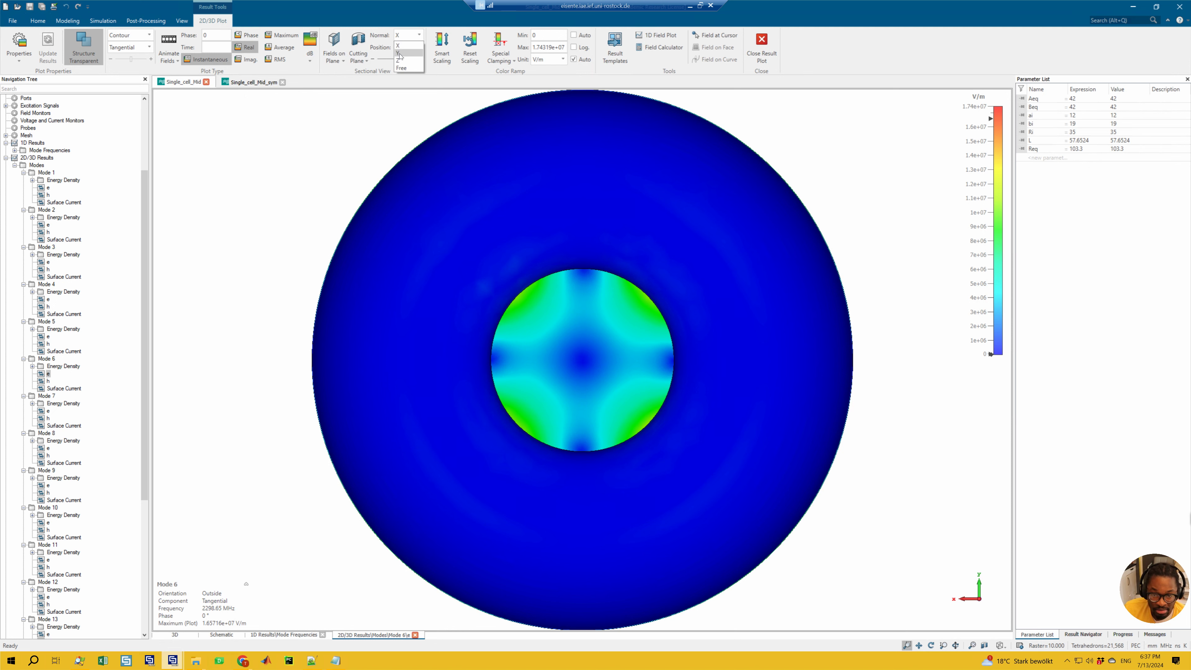
click(399, 55)
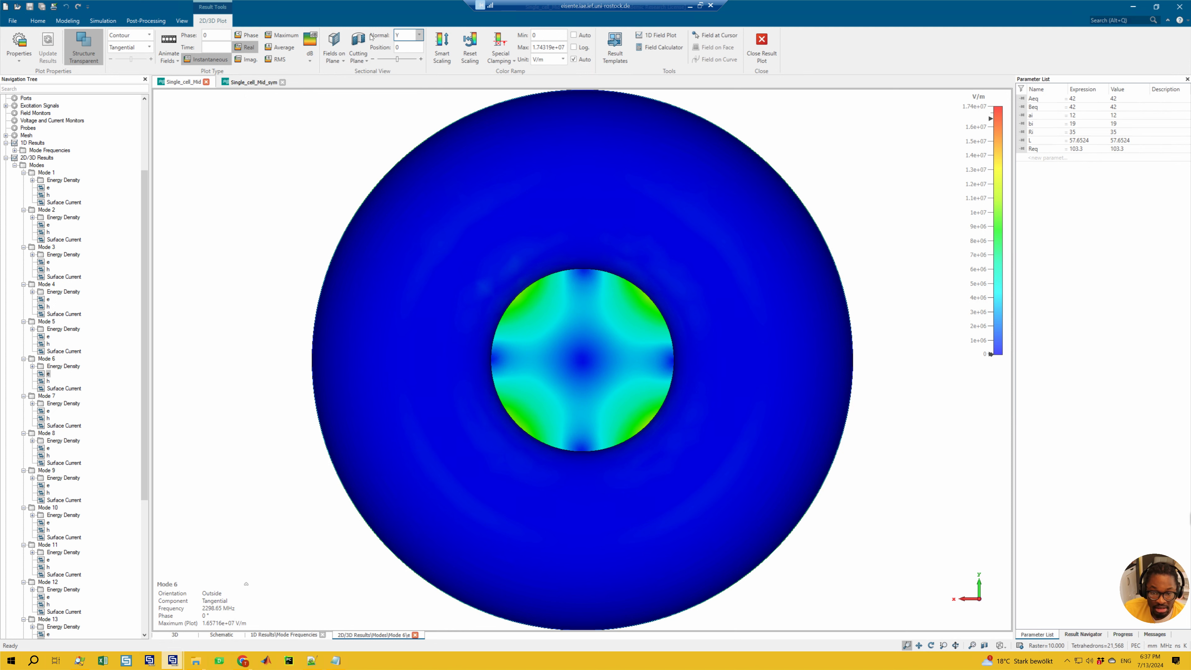
click(334, 41)
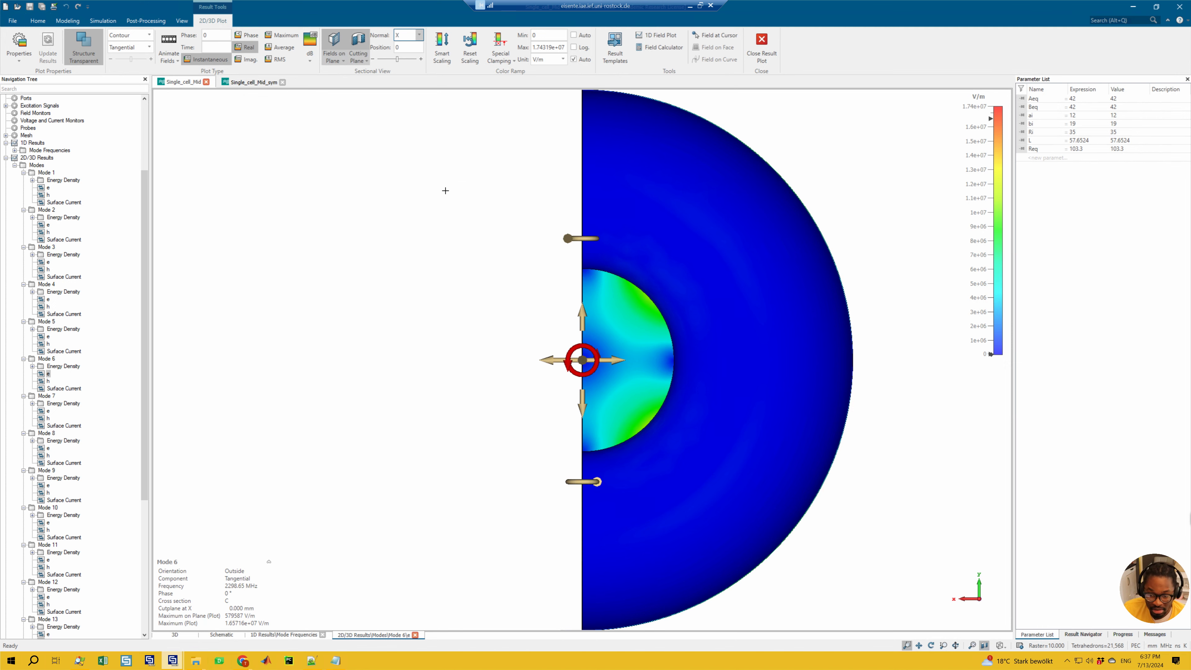
click(407, 38)
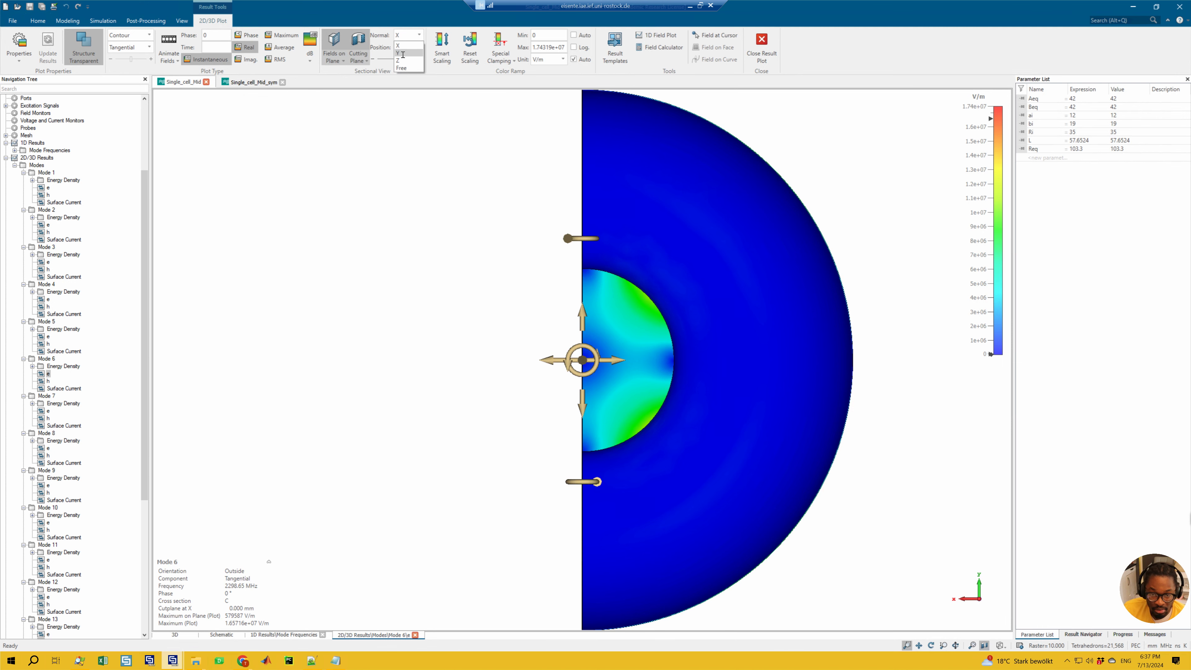
click(401, 55)
key(8)
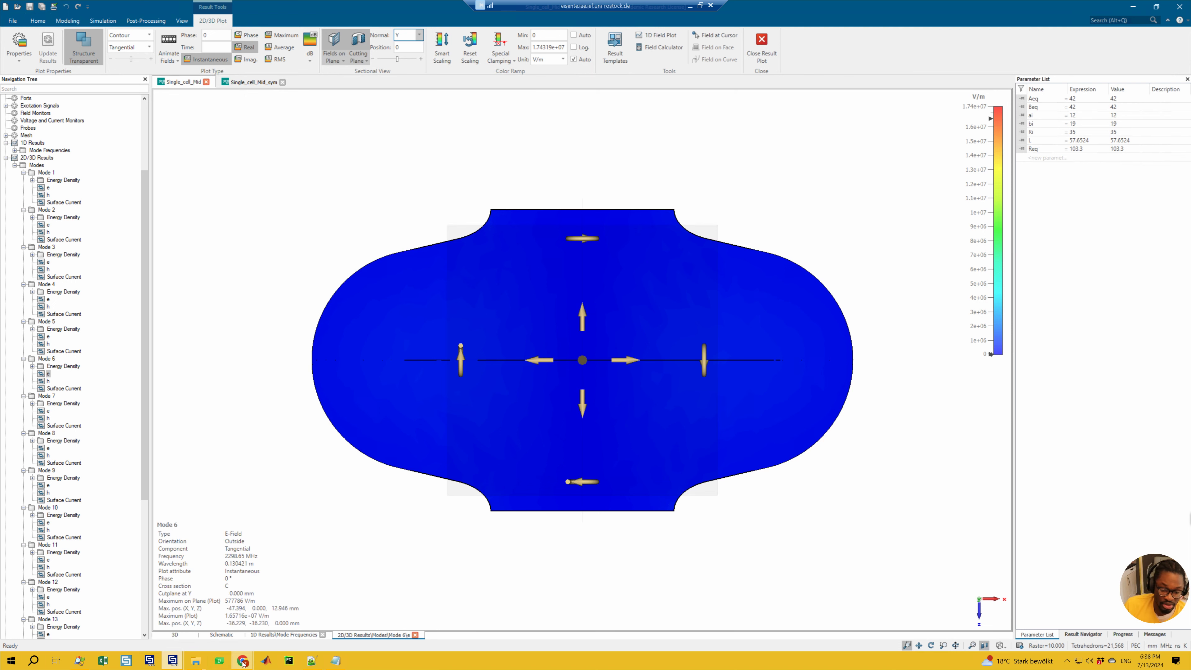
- Switch to the Notepad notes, review the monopole and quadrupole conditions, and add the heading "Quadrupole modes" below the general remark
click(342, 667)
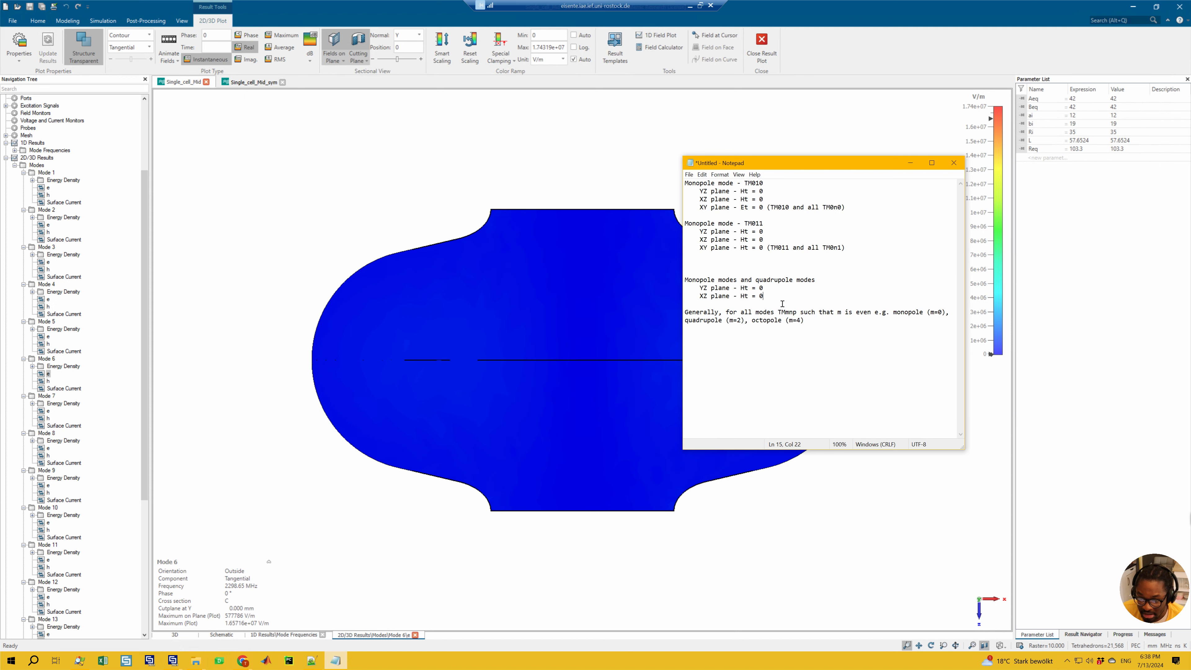
drag(779, 298, 687, 276)
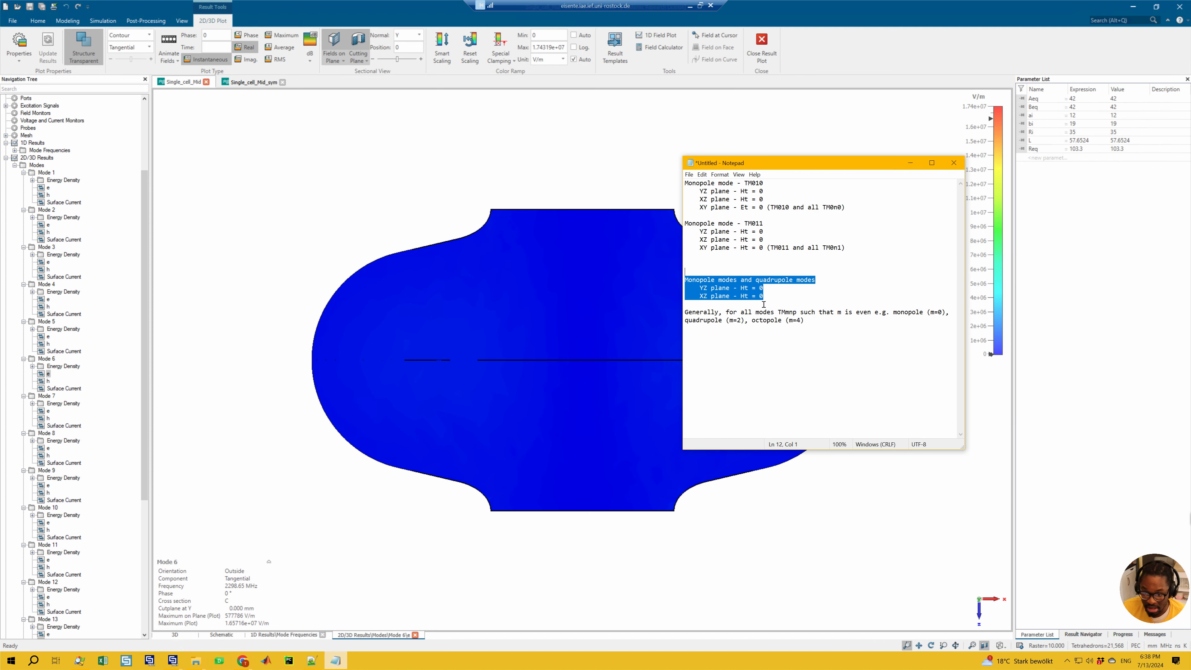
key(Right)
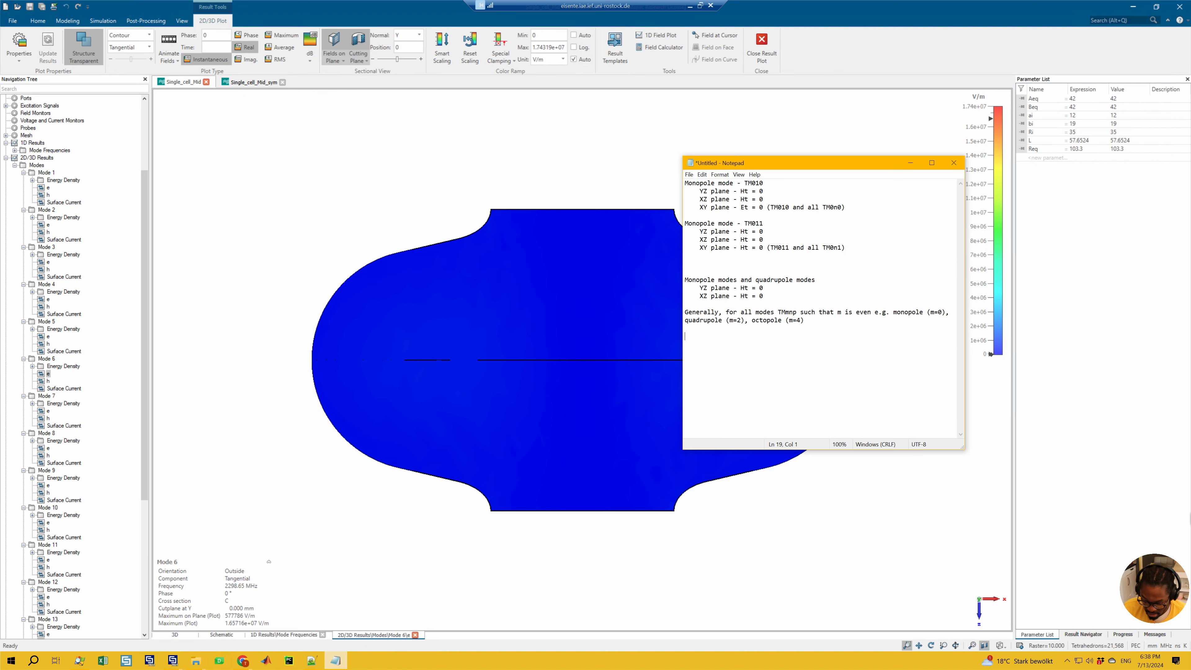
text(Quadrup)
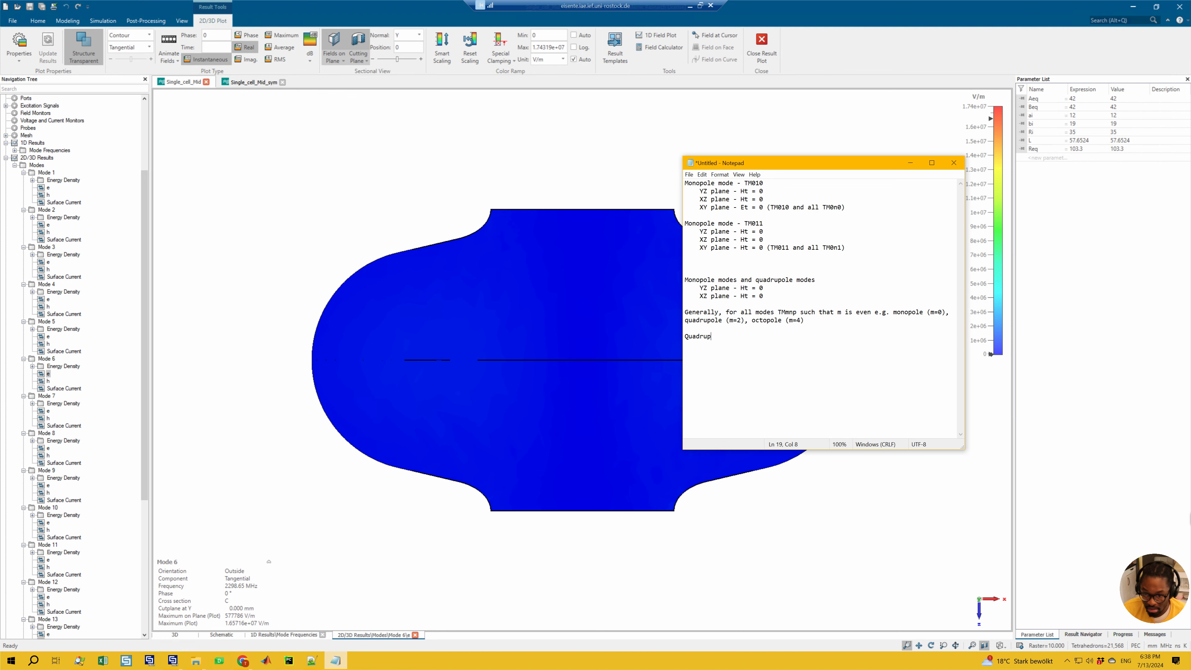
text(ole modes)
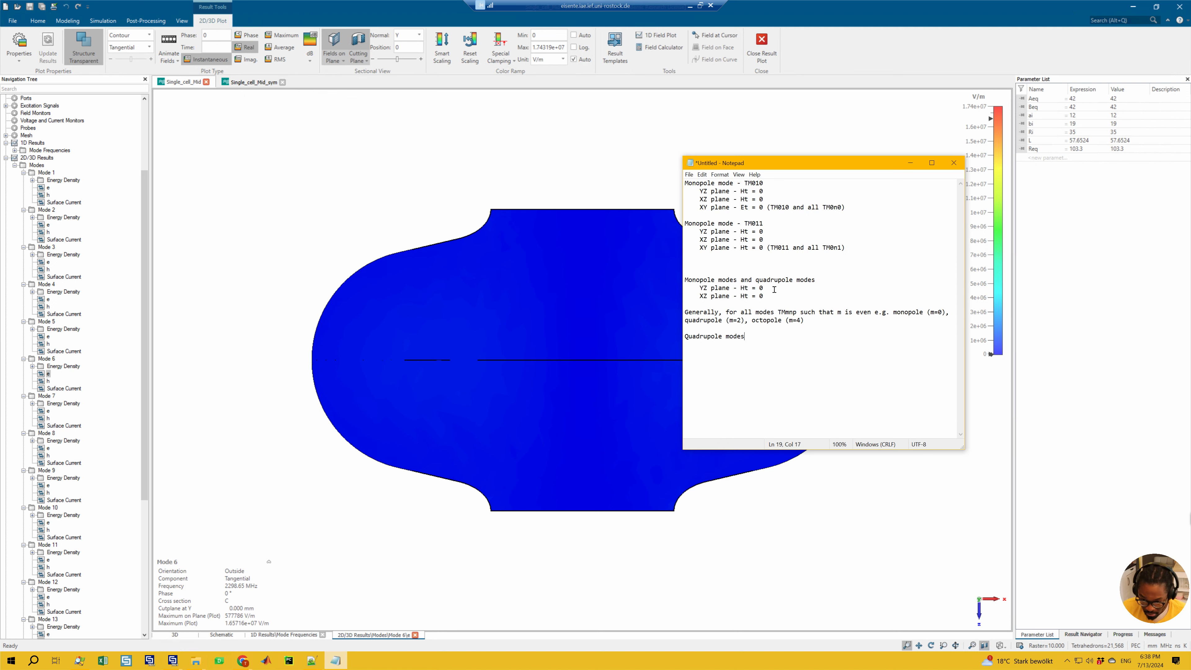
- Copy the YZ and XZ plane lines under the "Quadrupole modes" heading and change both conditions to Et = 0
drag(764, 296, 827, 284)
click(760, 281)
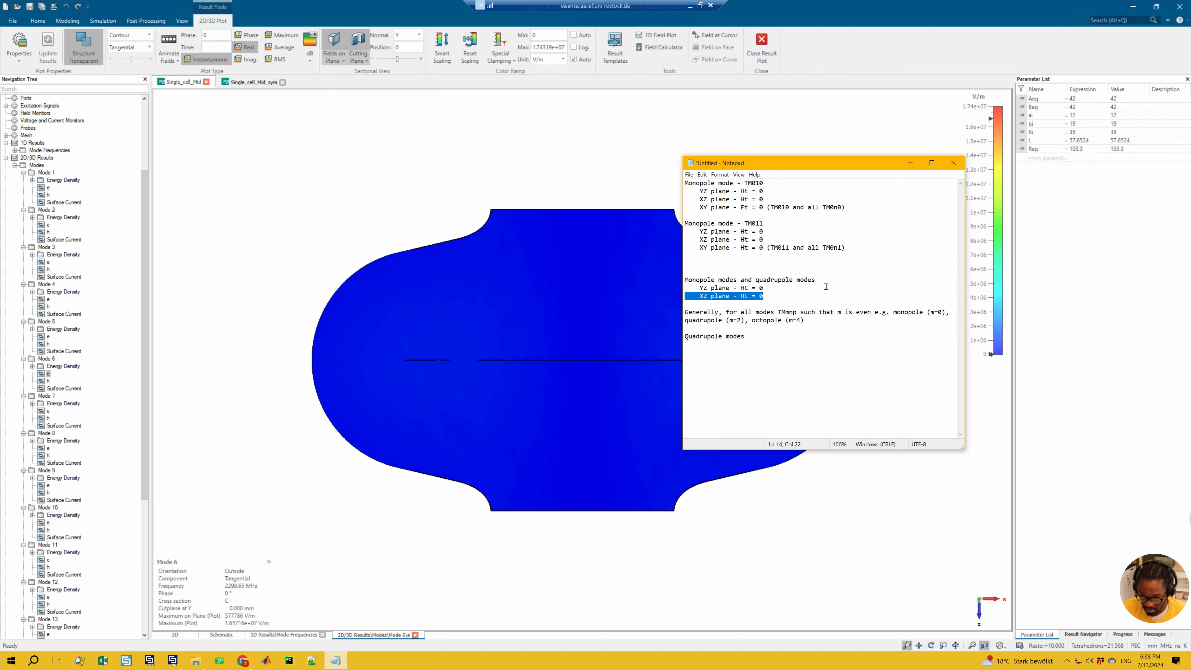
key(ctrl+c)
click(764, 341)
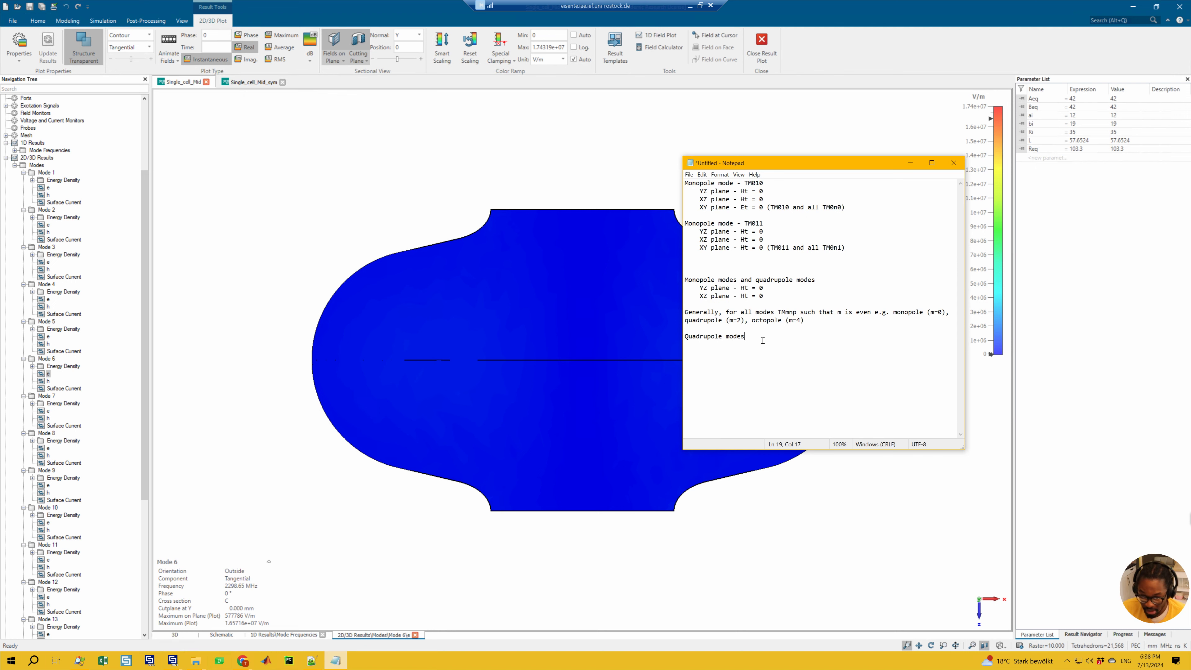
key(ctrl+v)
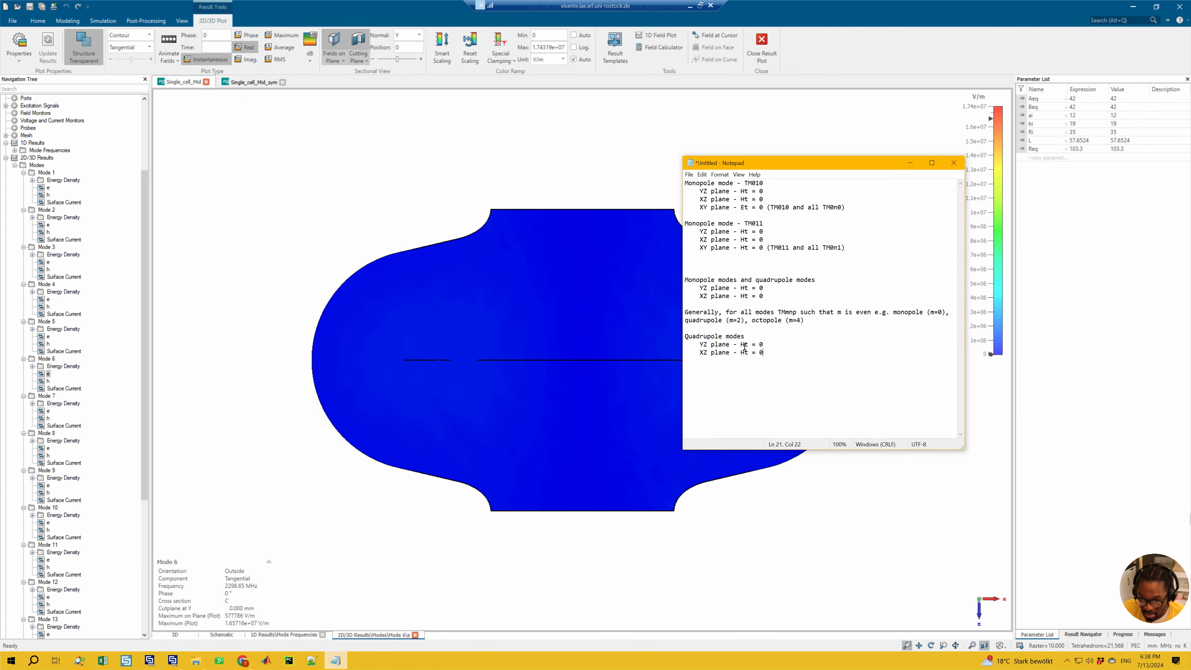
drag(741, 345, 747, 356)
text(EE)
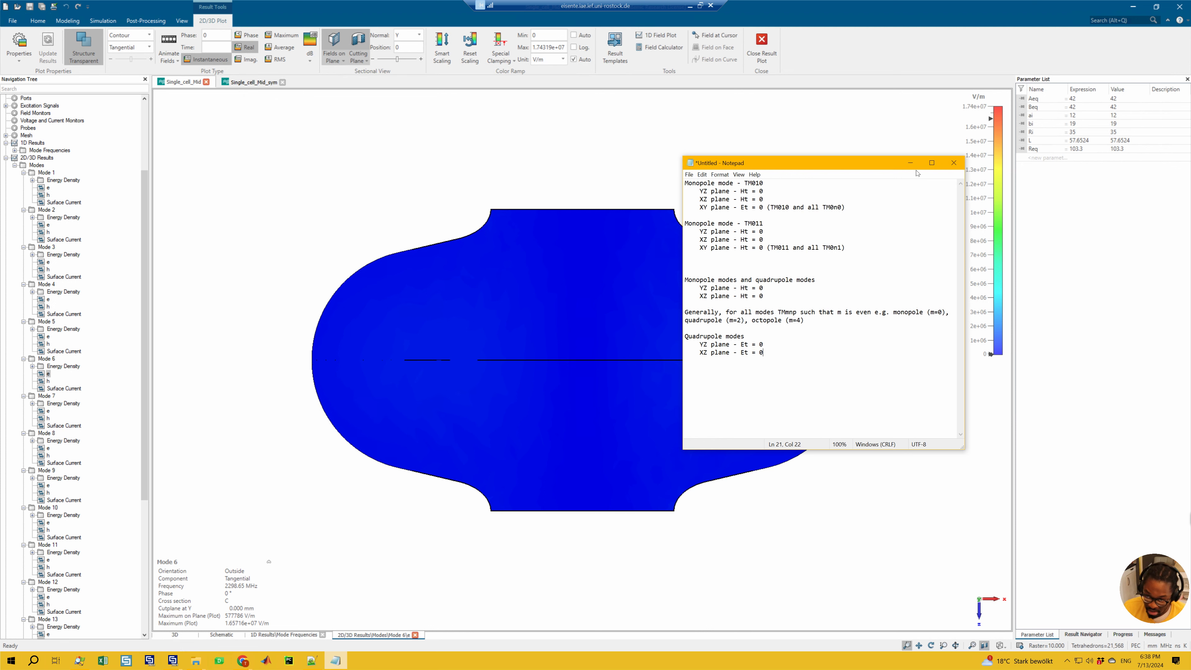
key(Up)
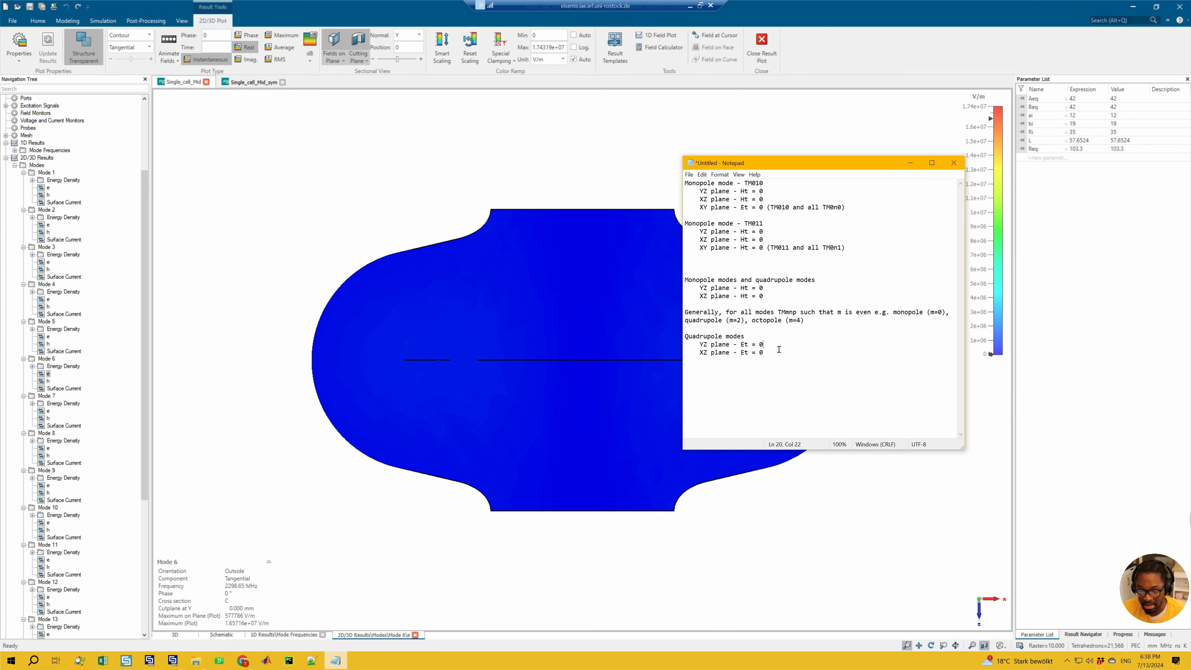
- Return to CST Studio Suite and inspect the Mode 7 tangential electric and magnetic fields on the Y-normal cut, then the magnetic field on the X-normal cut
click(910, 162)
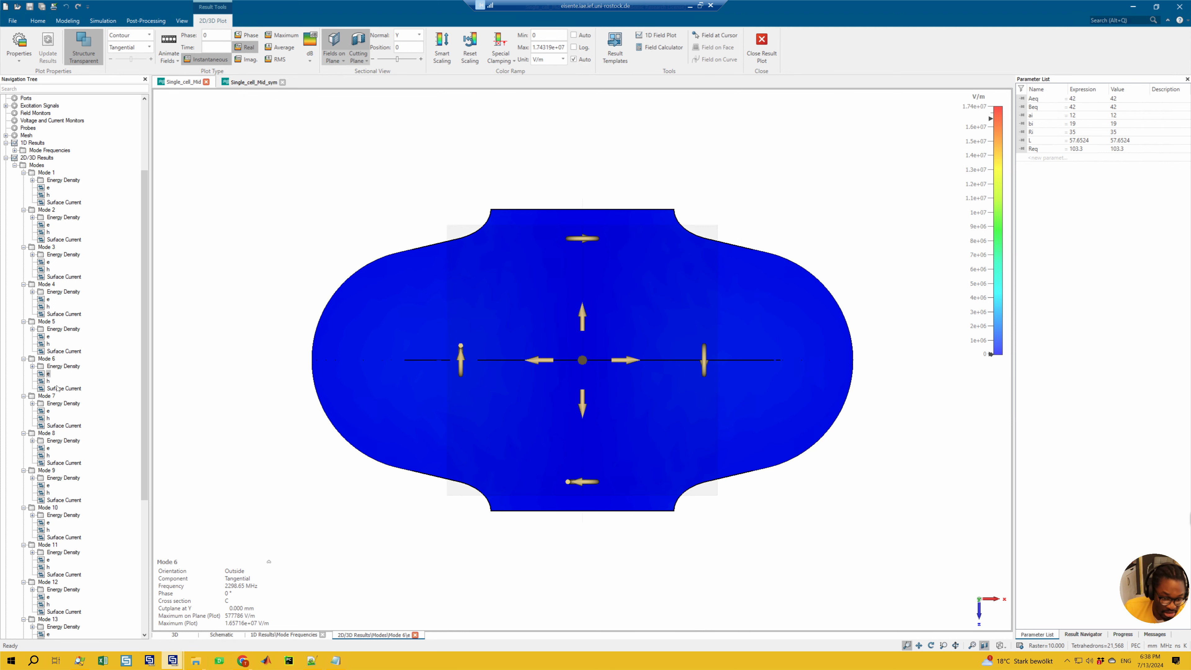
click(48, 412)
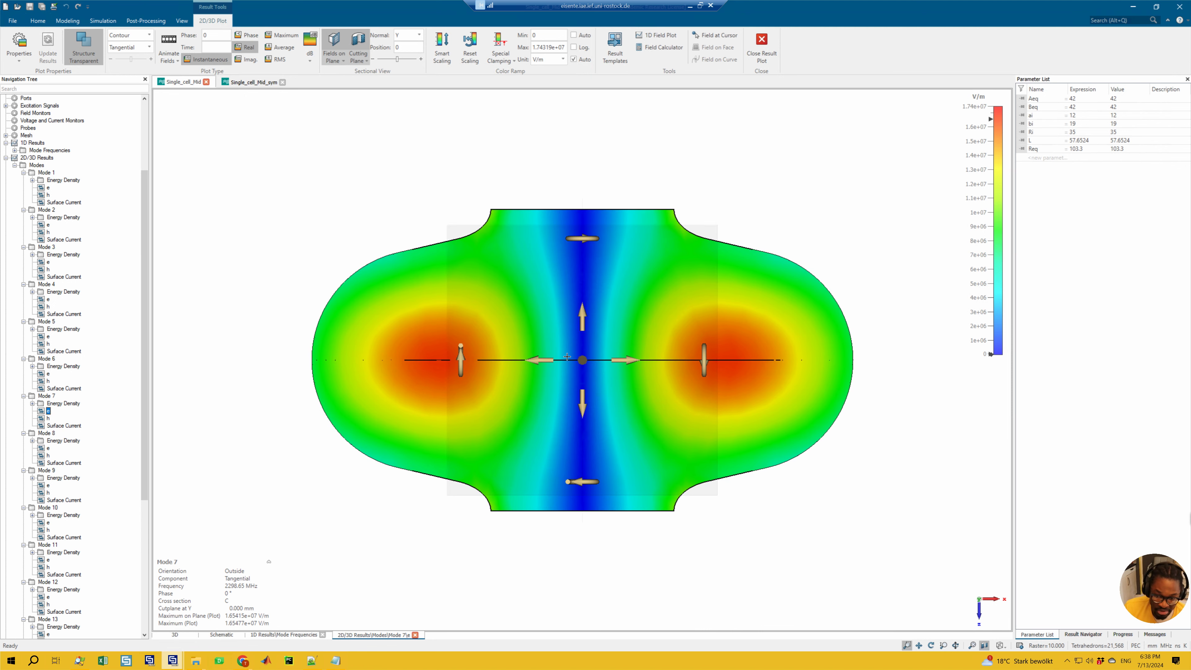
click(332, 60)
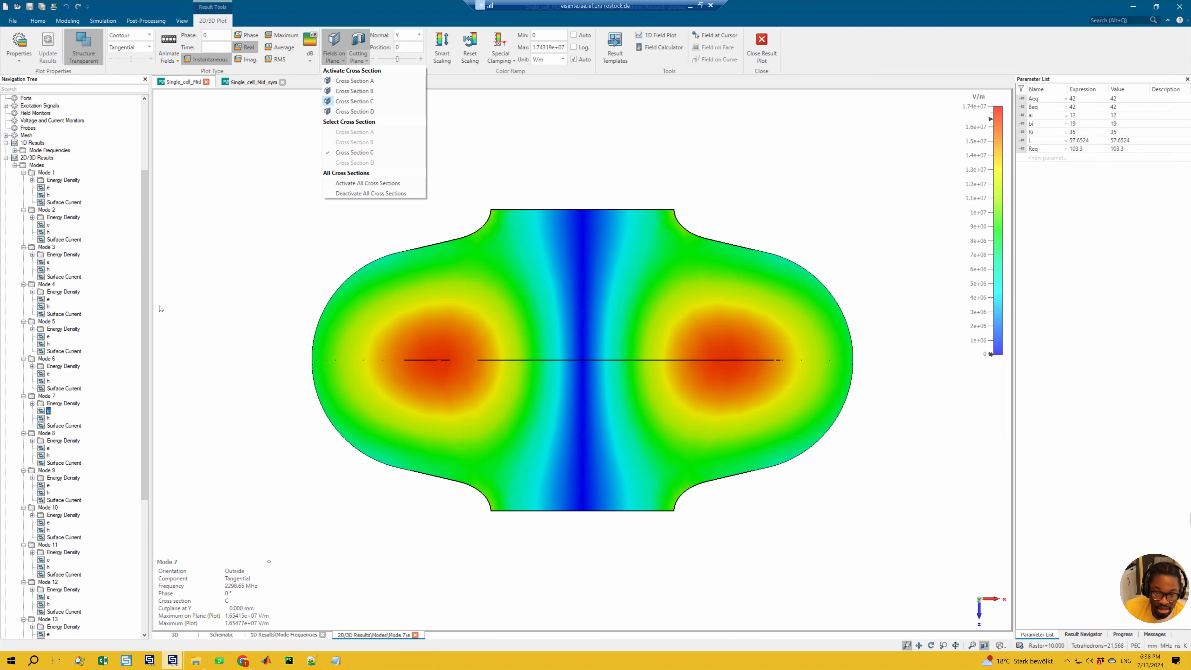
click(48, 419)
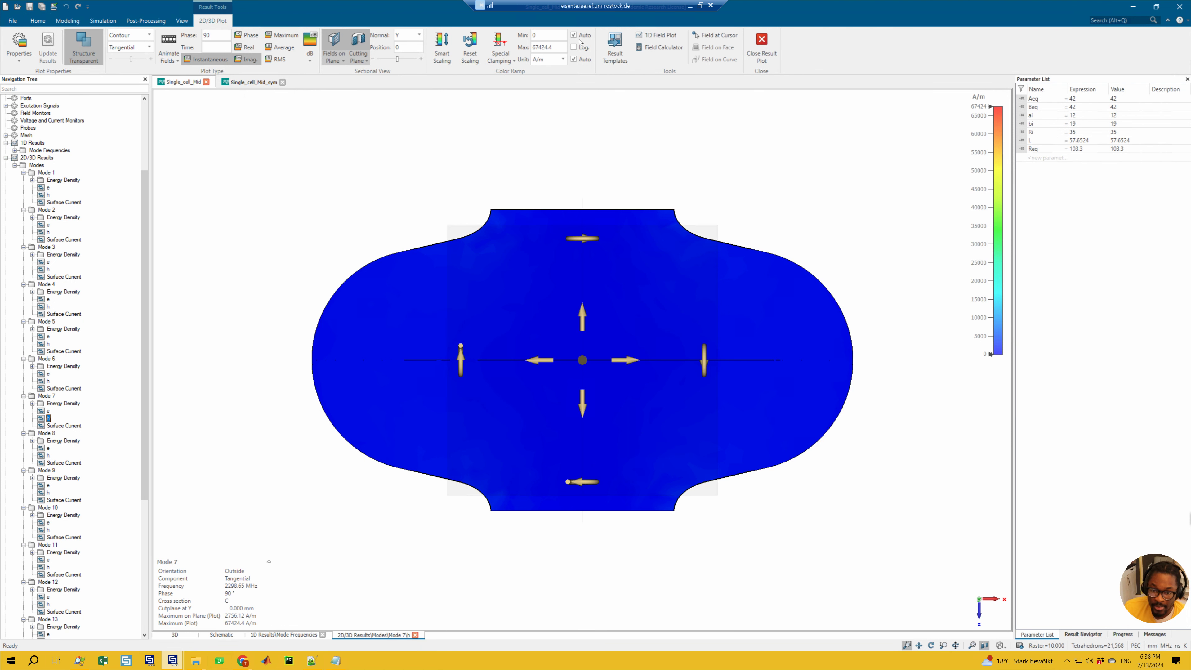
click(418, 35)
click(405, 44)
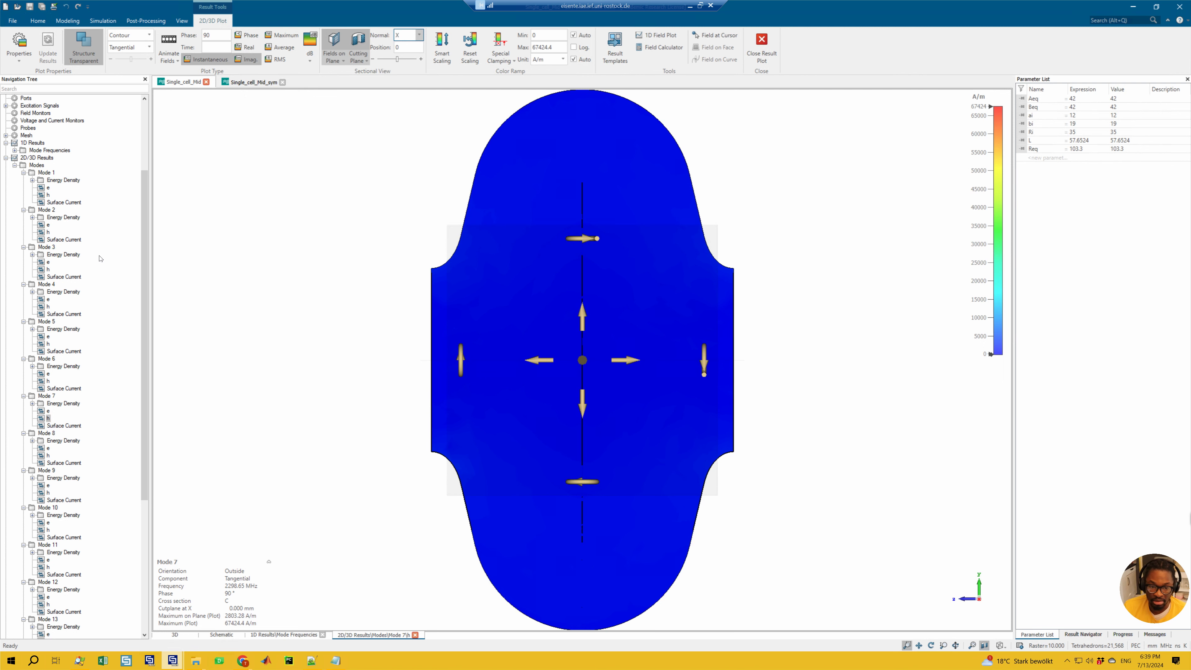
- Compare the Ht = 0 conditions for monopole and quadrupole modes with the Et = 0 quadrupole conditions in the Notepad notes
click(335, 660)
click(762, 297)
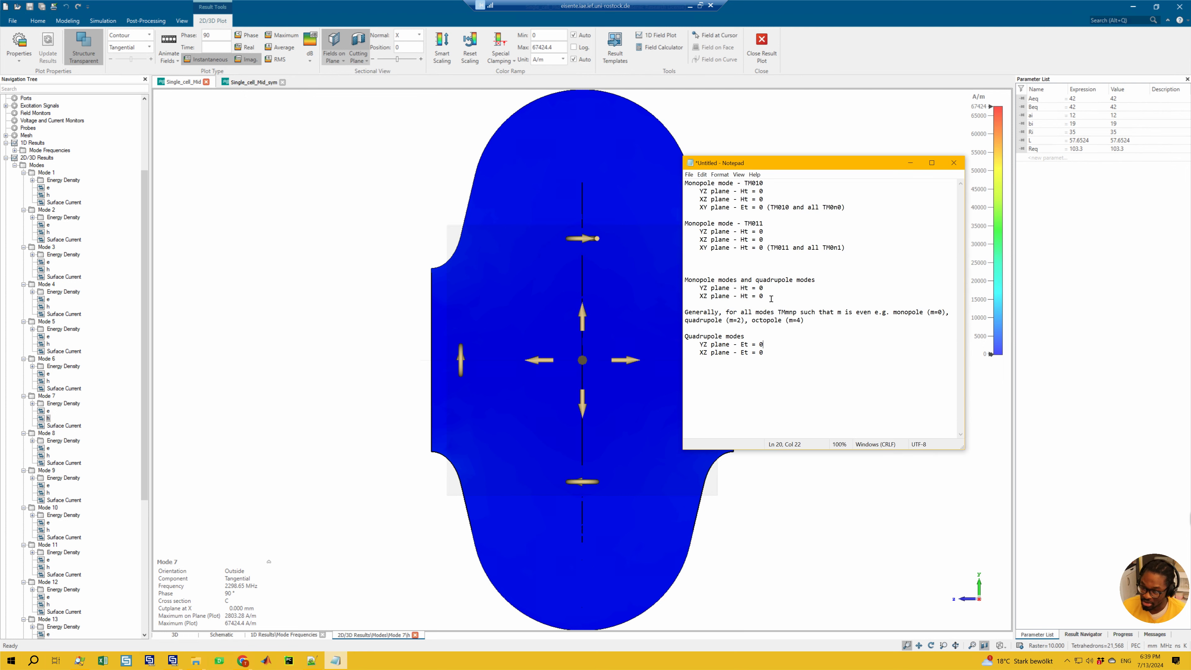
drag(762, 296, 821, 282)
click(687, 283)
drag(776, 355, 675, 330)
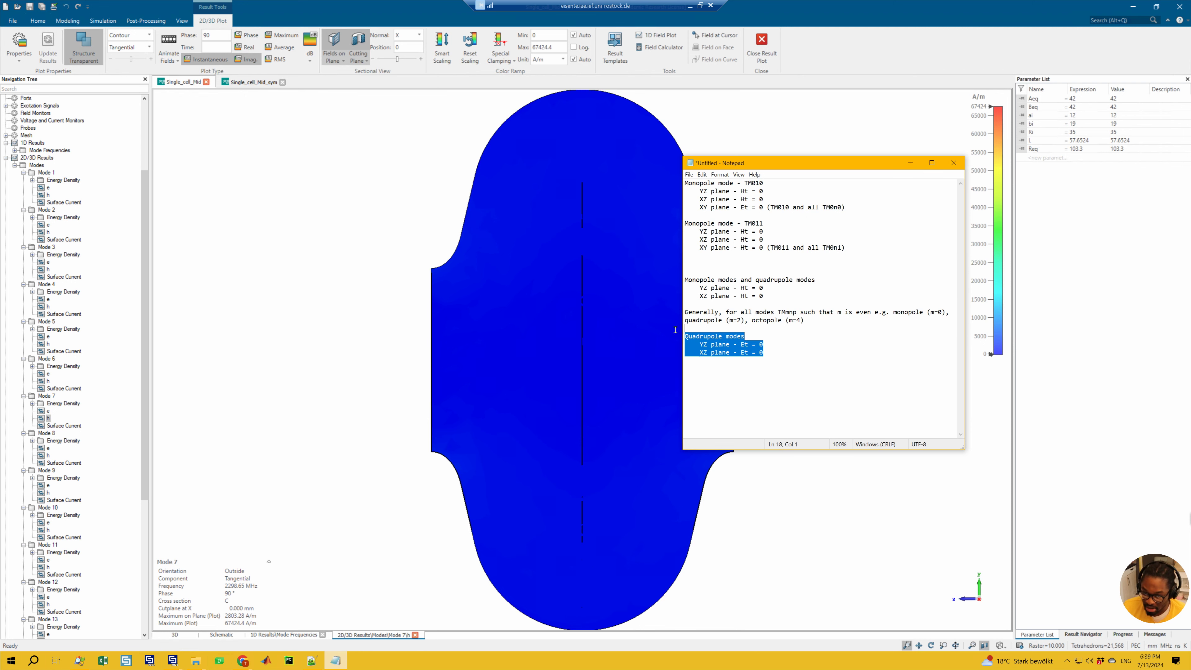
- Plot the Mode 1 tangential electric field on the X-normal cut and check it against both sets of plane conditions in the notes
click(47, 188)
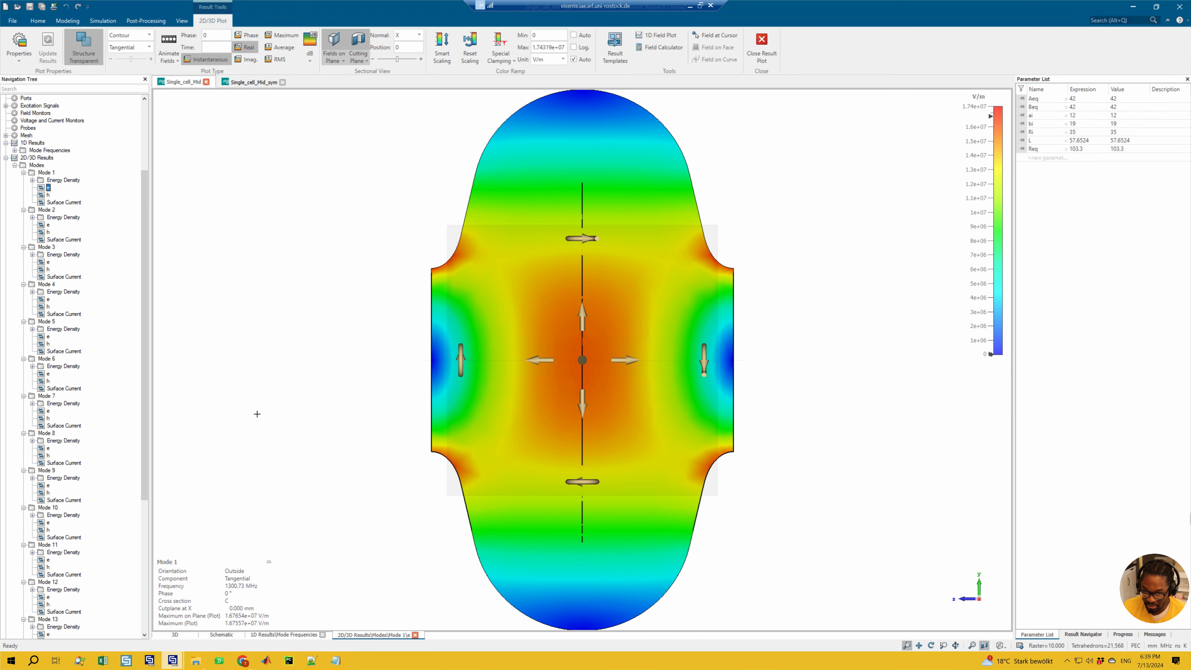
click(335, 661)
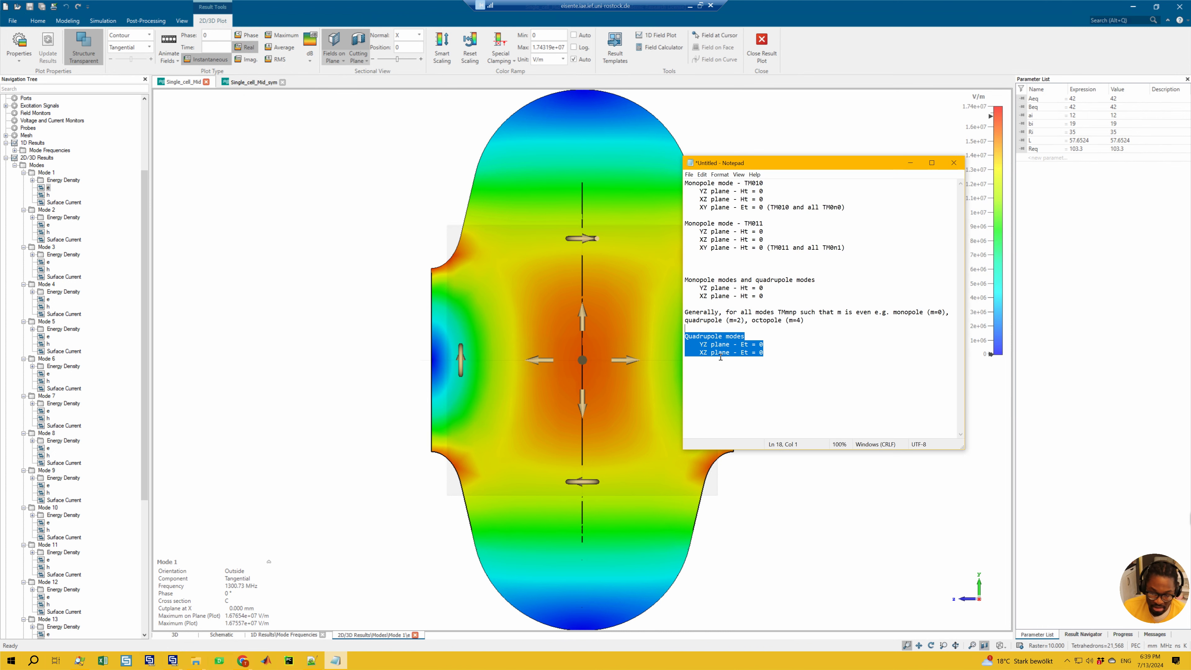
drag(767, 301, 685, 272)
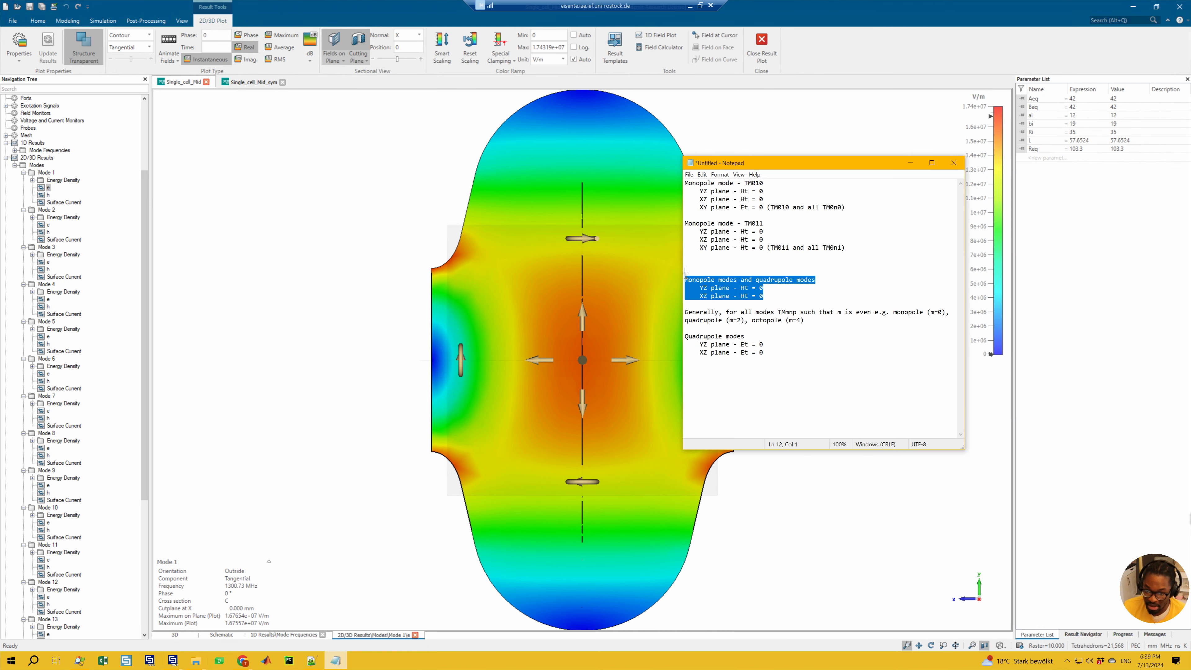
drag(779, 359, 681, 336)
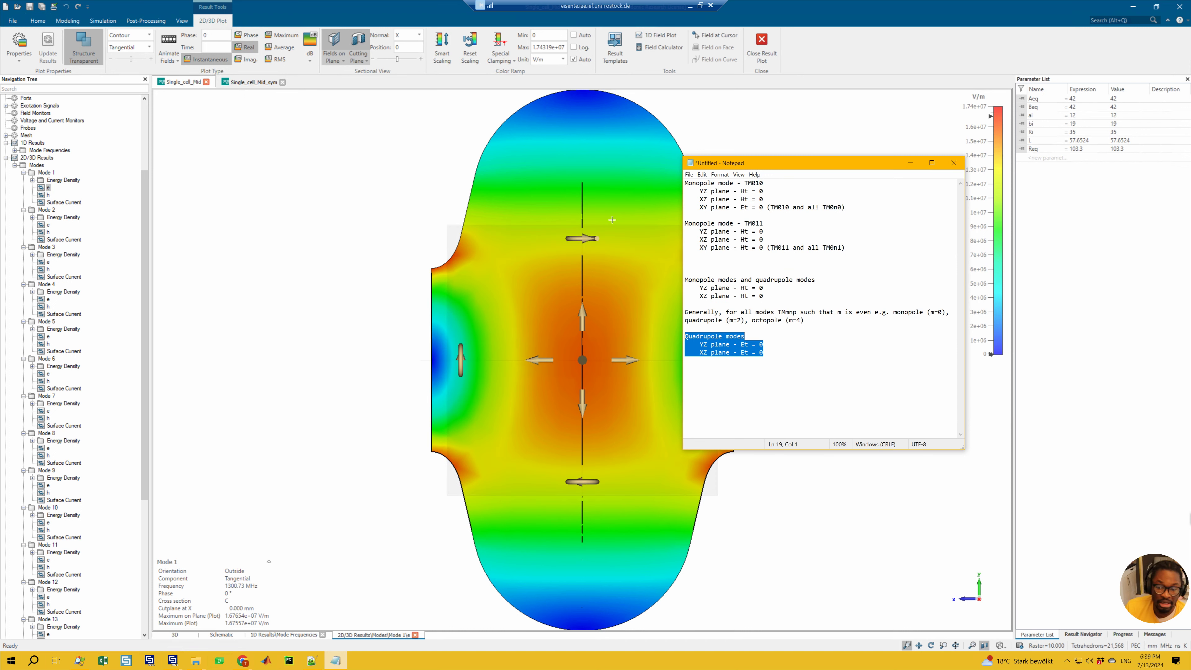
click(881, 345)
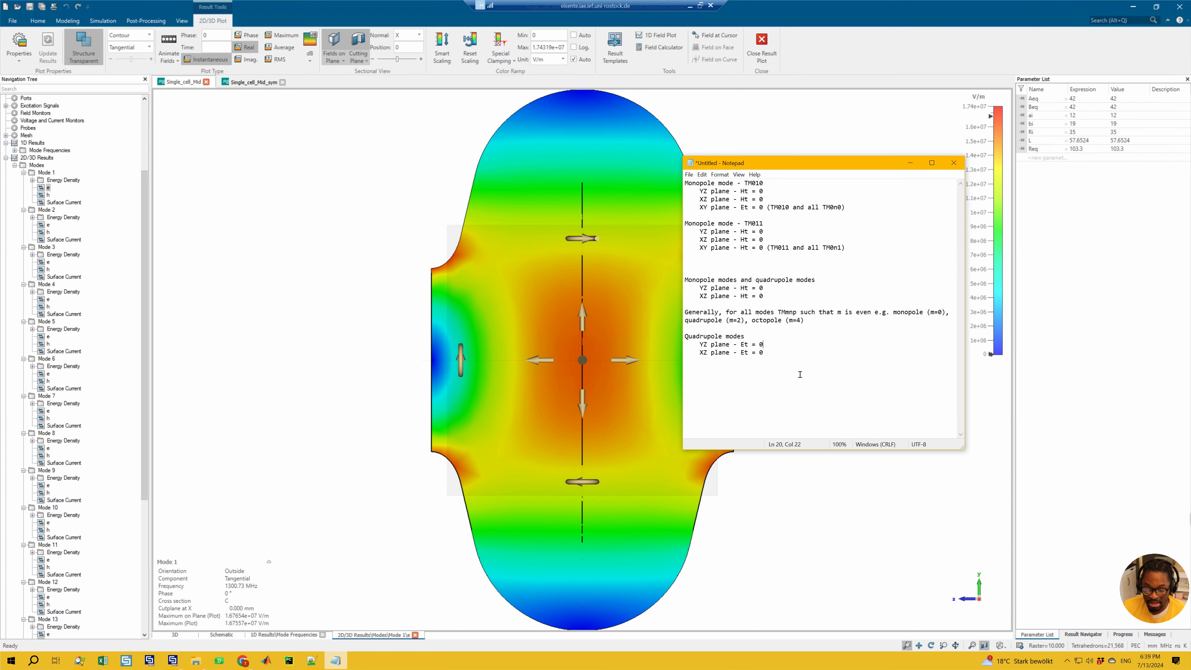
click(773, 353)
shift+click(685, 320)
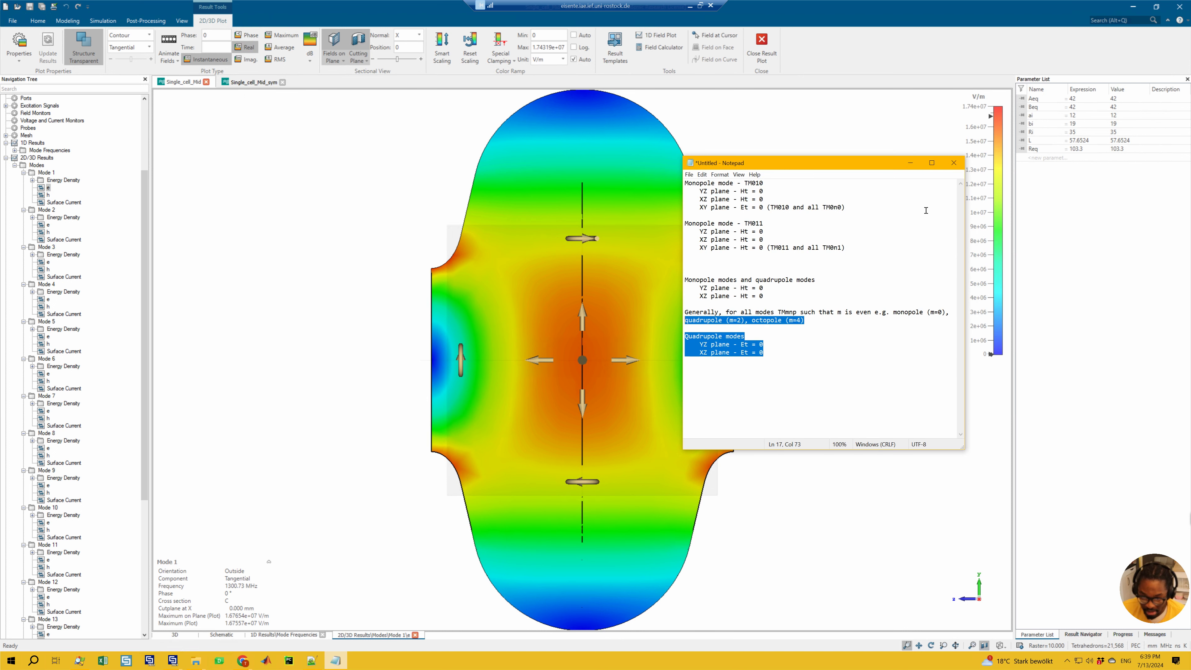
click(912, 163)
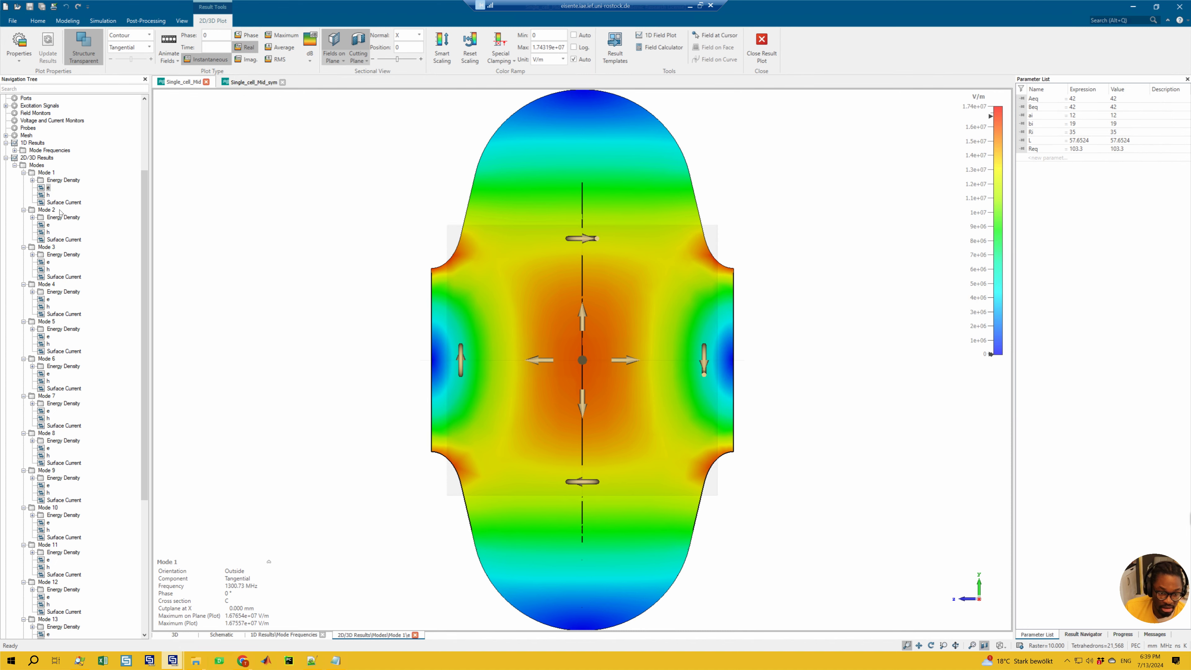
- Recheck the plane conditions for monopole and quadrupole modes in the notes and switch to the Single_cell_Mid_sym project
click(252, 82)
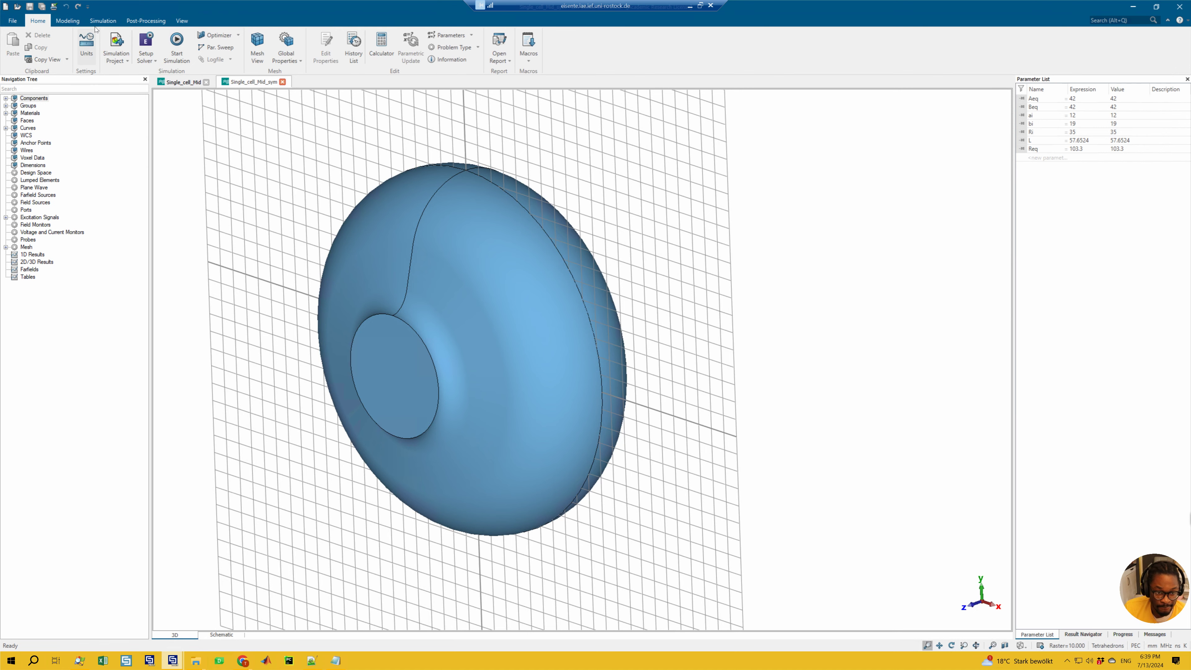
click(184, 82)
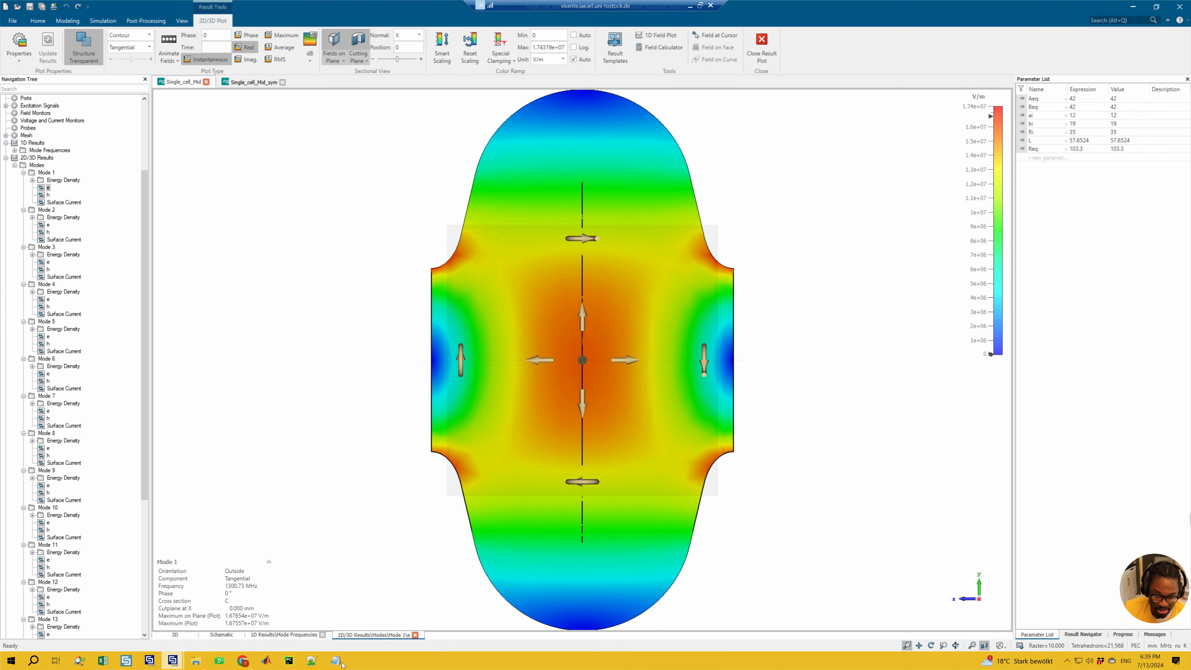
click(336, 661)
click(779, 358)
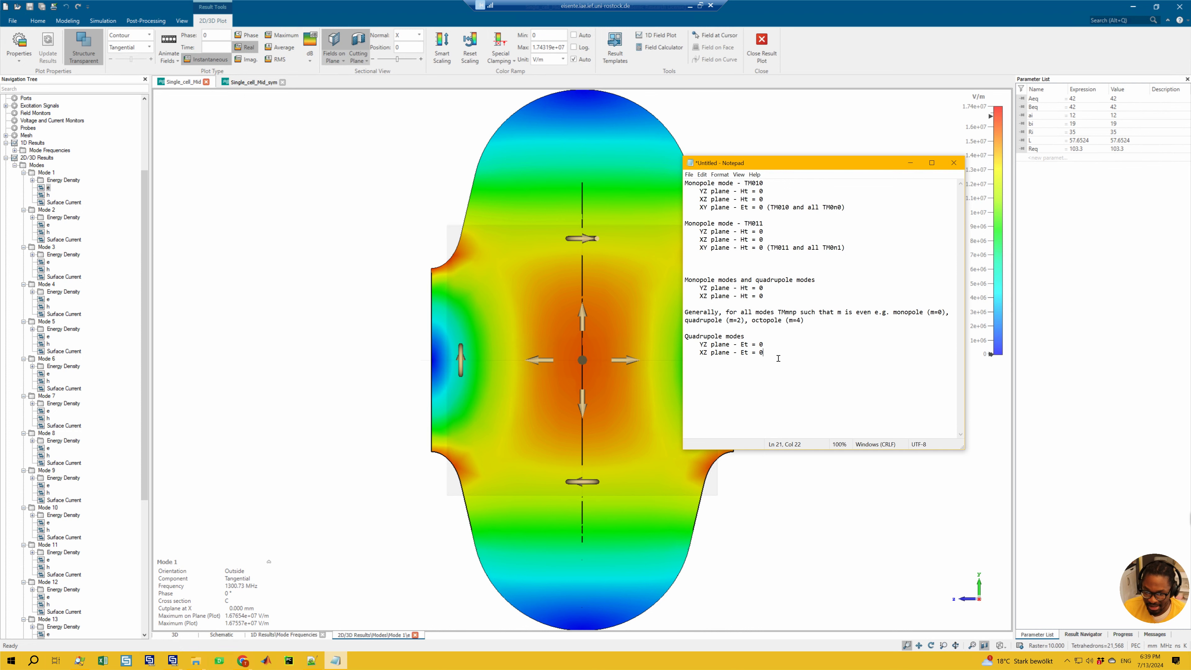
drag(763, 352, 707, 320)
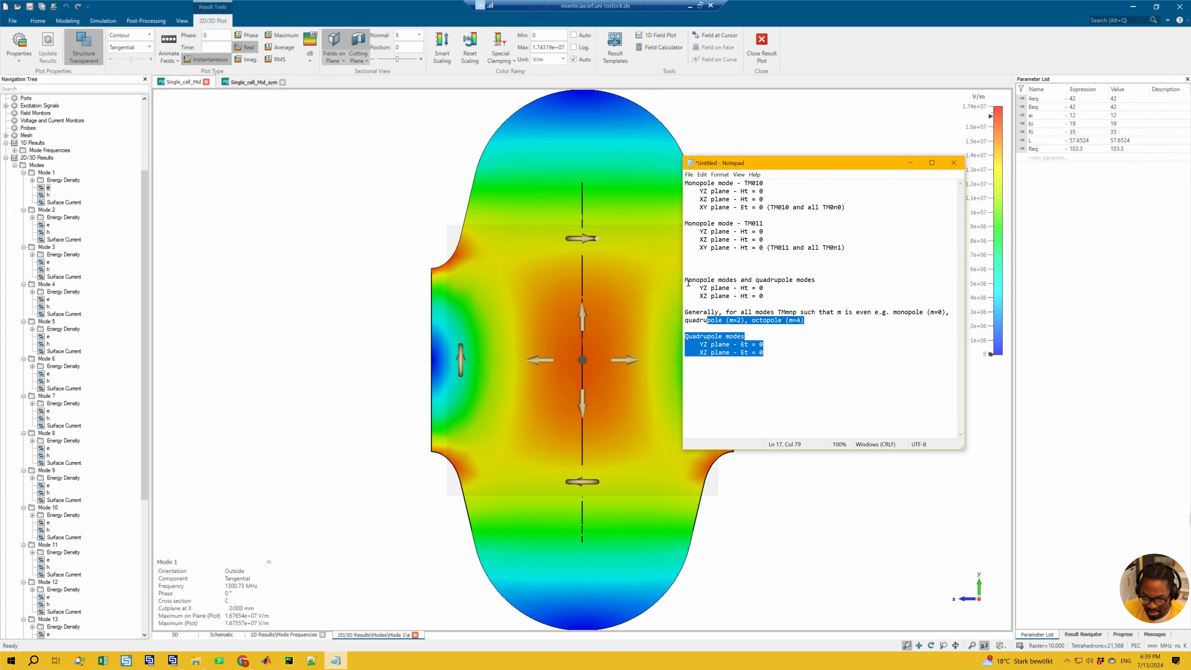
drag(685, 279, 764, 296)
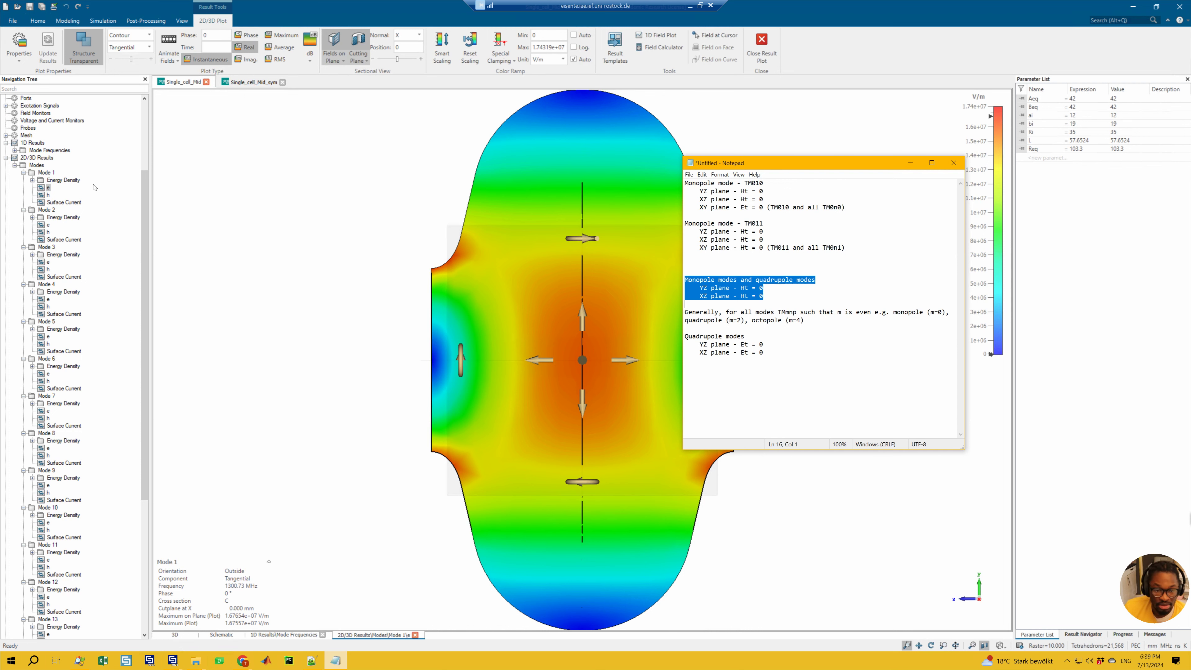
click(253, 82)
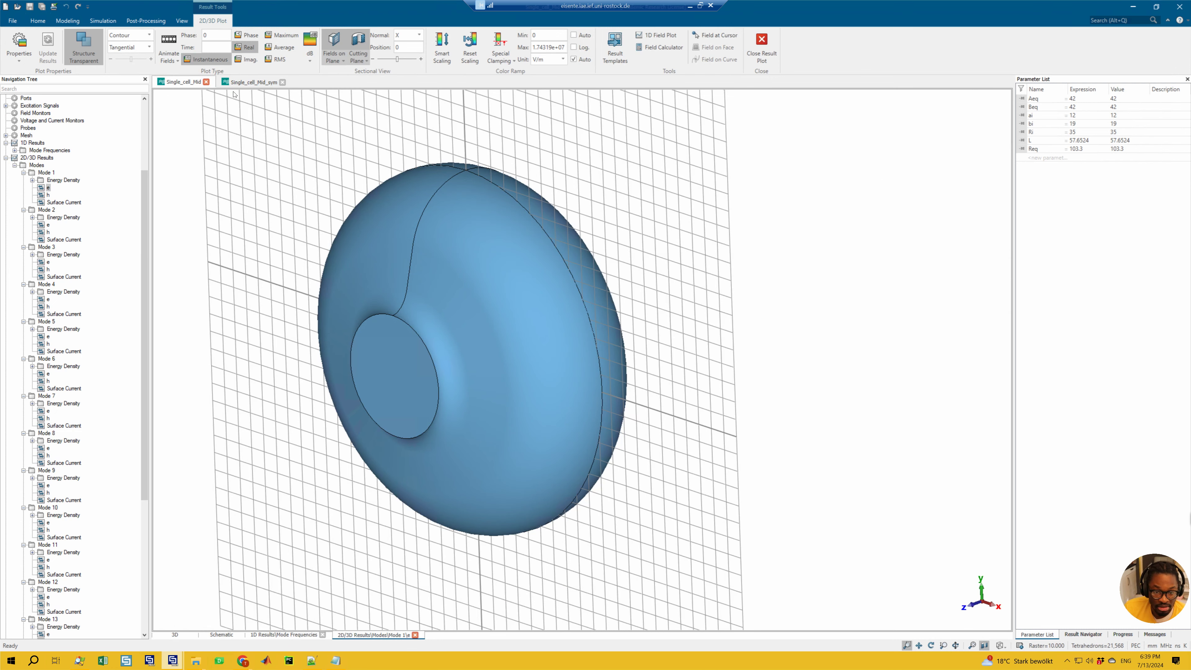
- Open the symmetry plane settings of the boundary conditions and check the monopole and quadrupole plane conditions in the Notepad notes
click(102, 21)
click(26, 58)
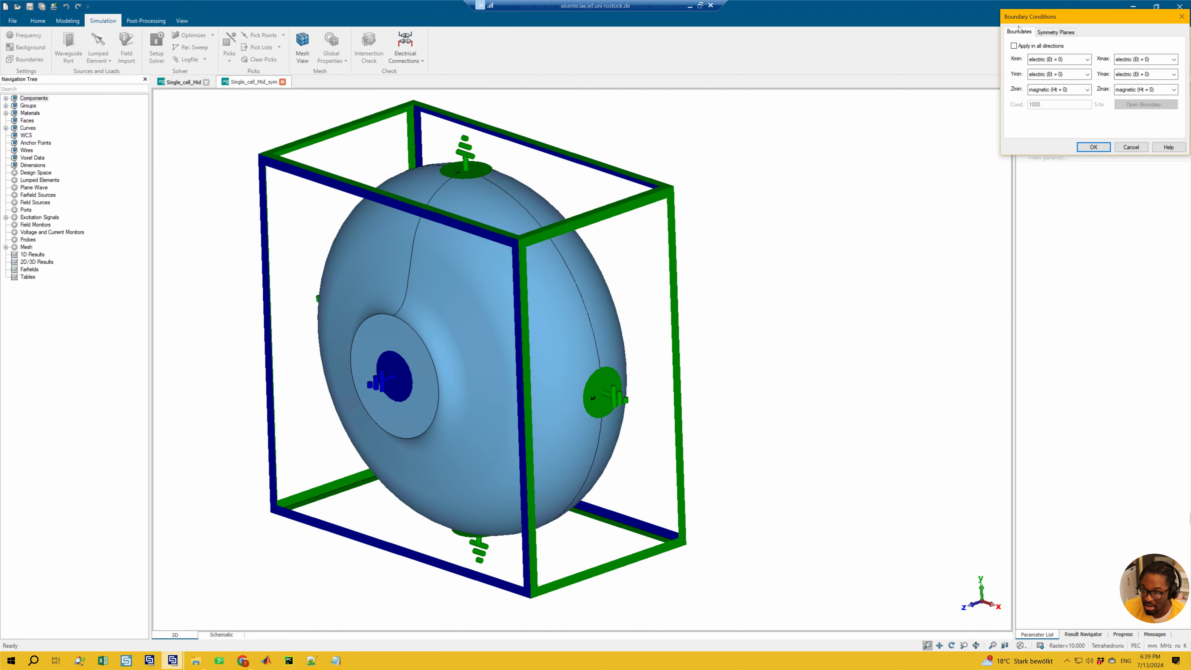
drag(1037, 19, 809, 79)
click(829, 90)
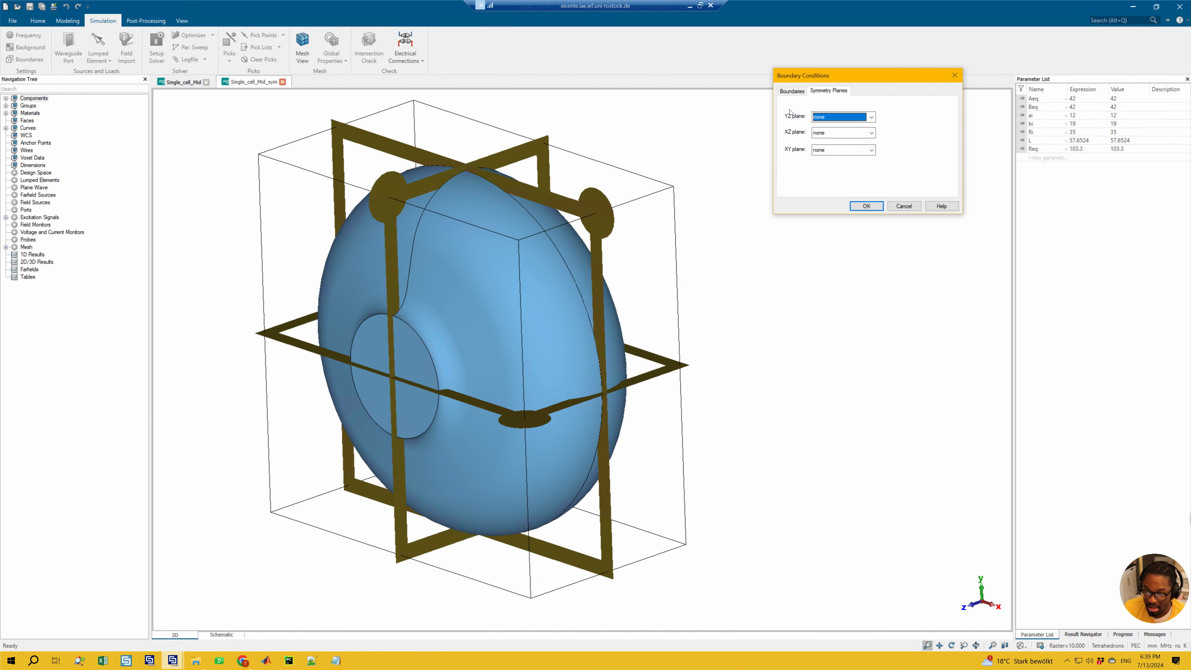
click(335, 660)
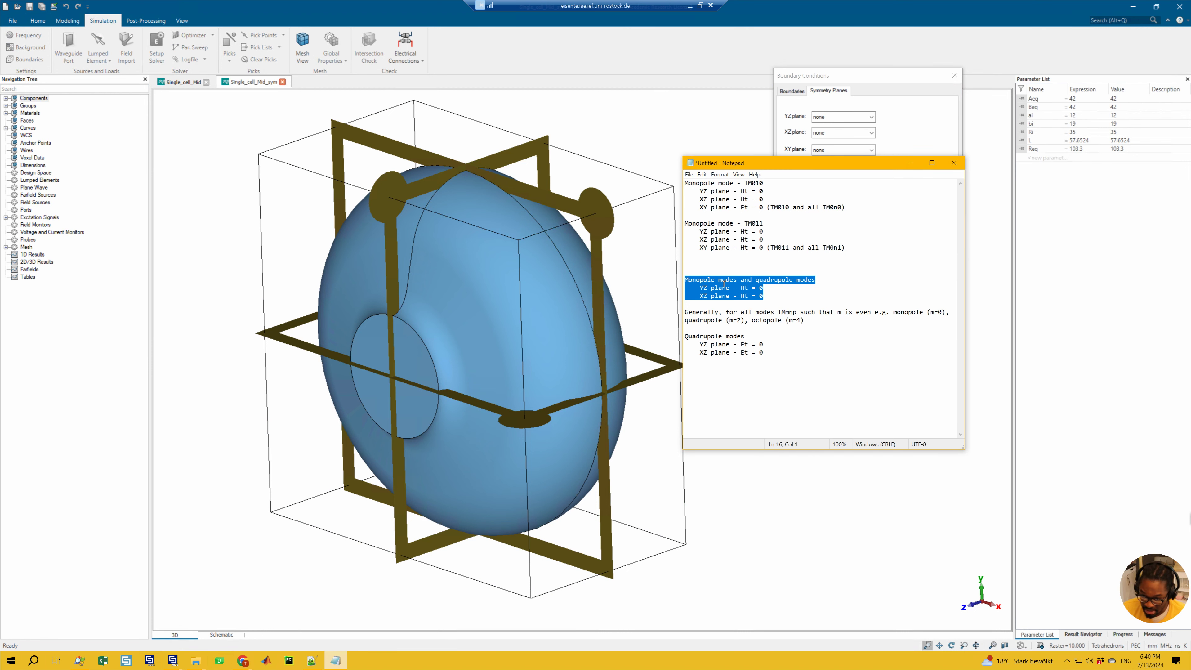
click(715, 281)
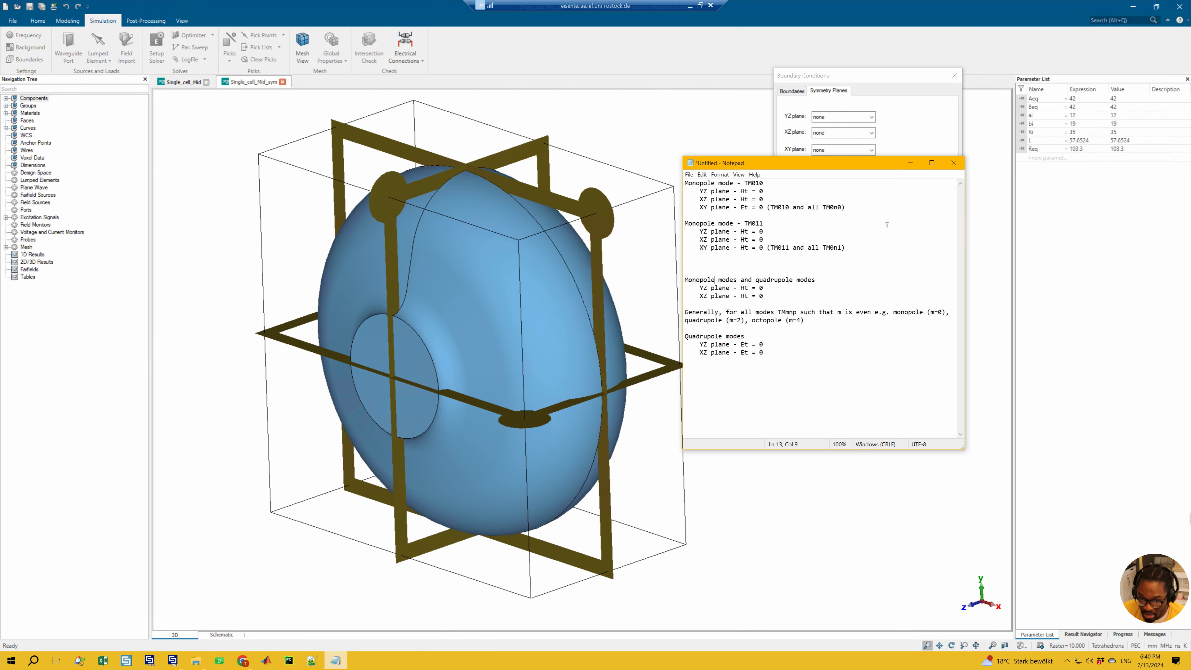
click(910, 164)
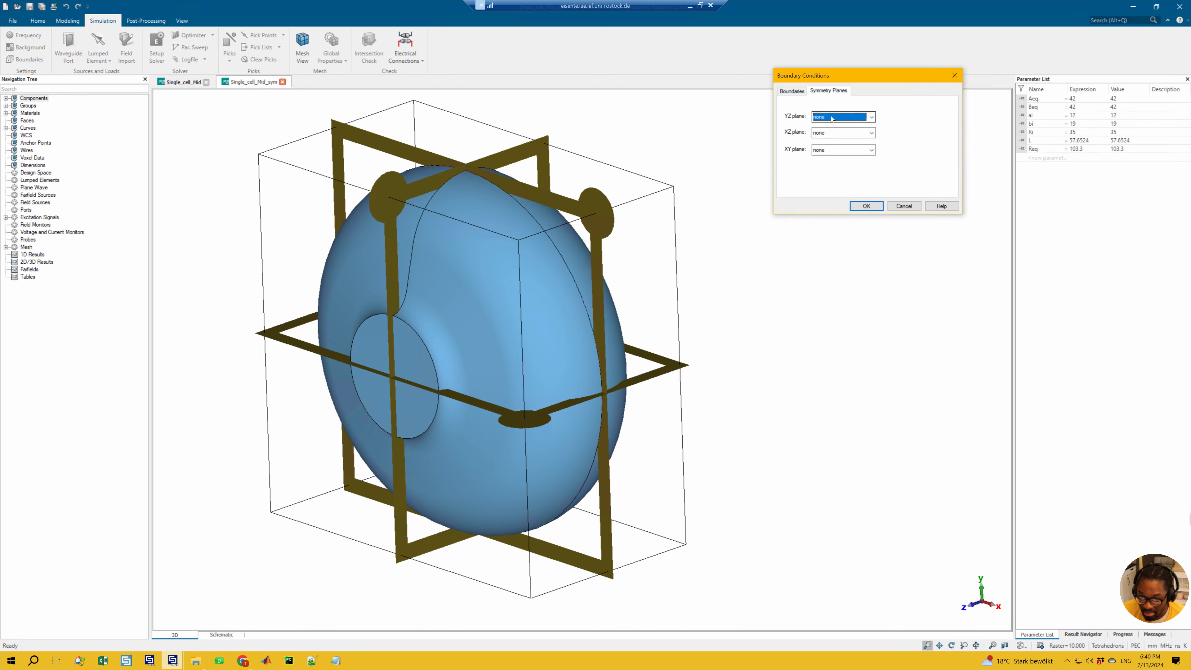
- Set the YZ and XZ symmetry planes to magnetic (Ht = 0) and apply the boundary conditions
click(832, 117)
click(828, 143)
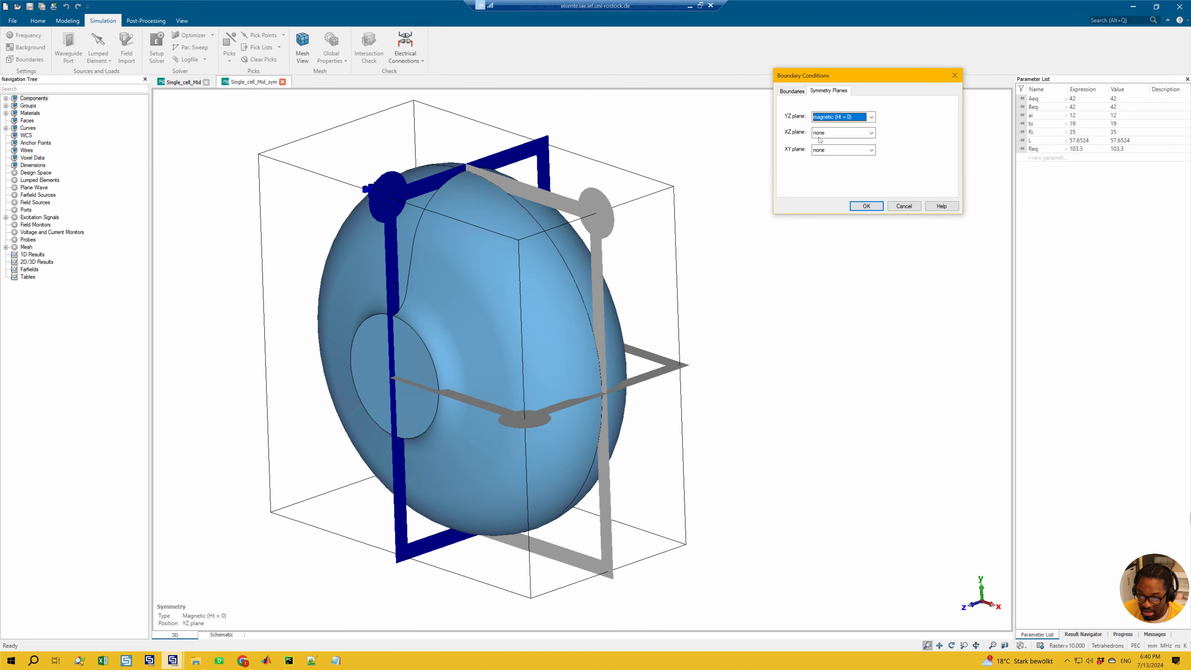
click(840, 133)
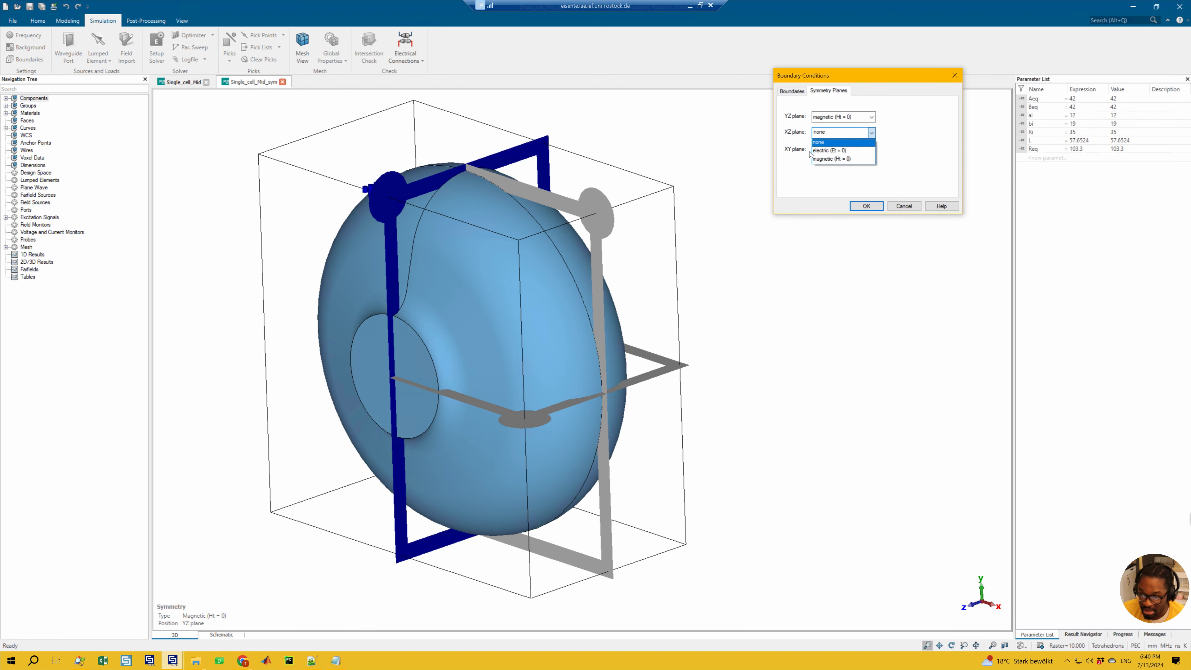
click(836, 159)
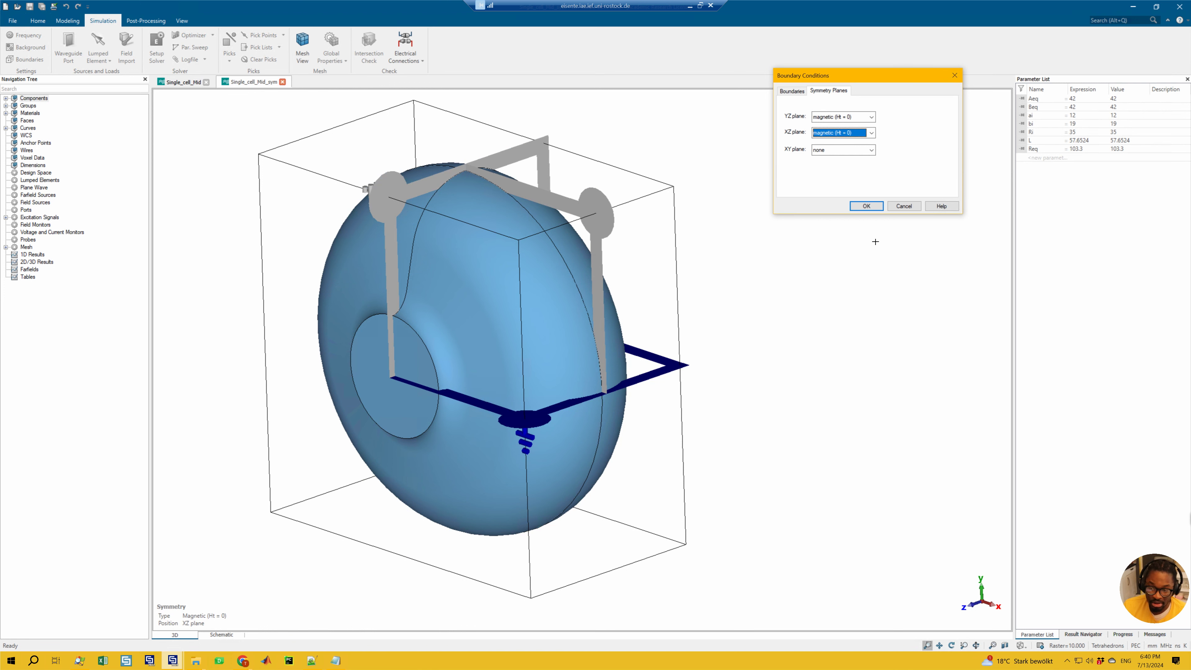
click(866, 206)
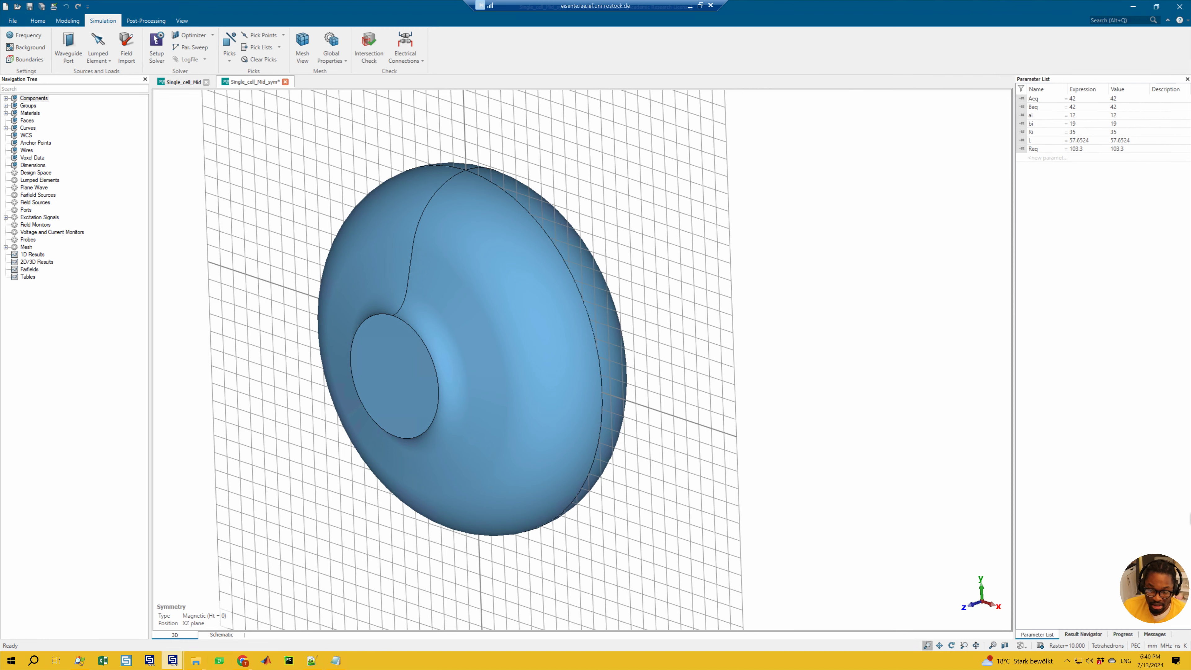
- Review the frequency range and the eigenmode solver parameters of the symmetric project without changing them
click(26, 35)
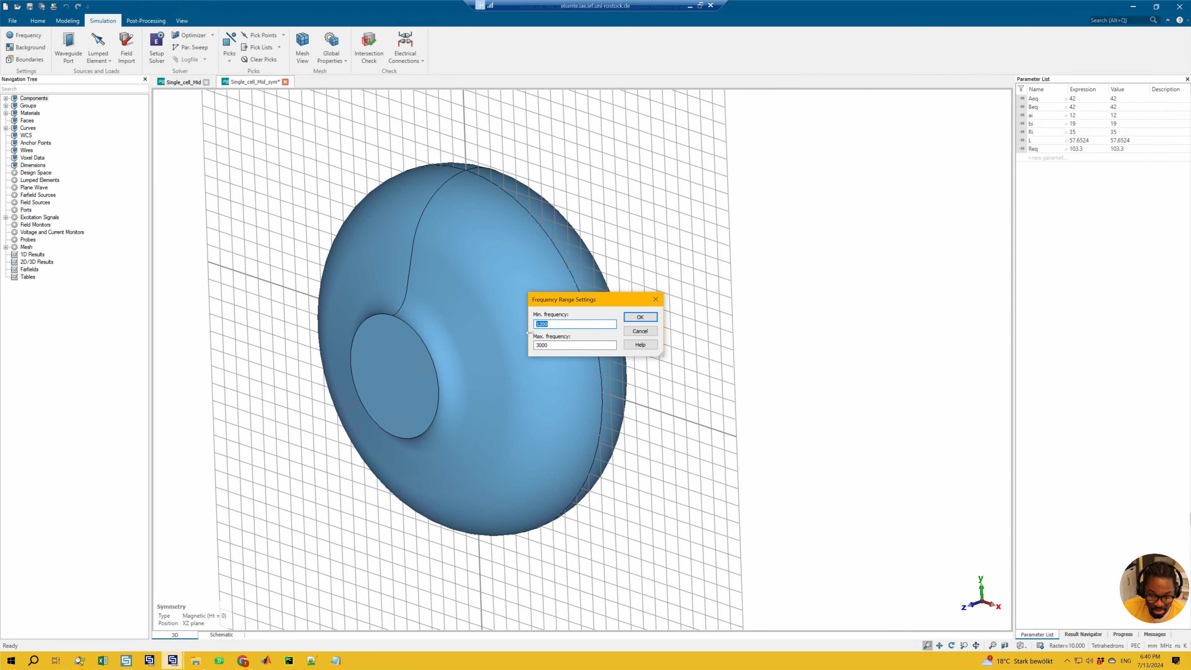
click(640, 318)
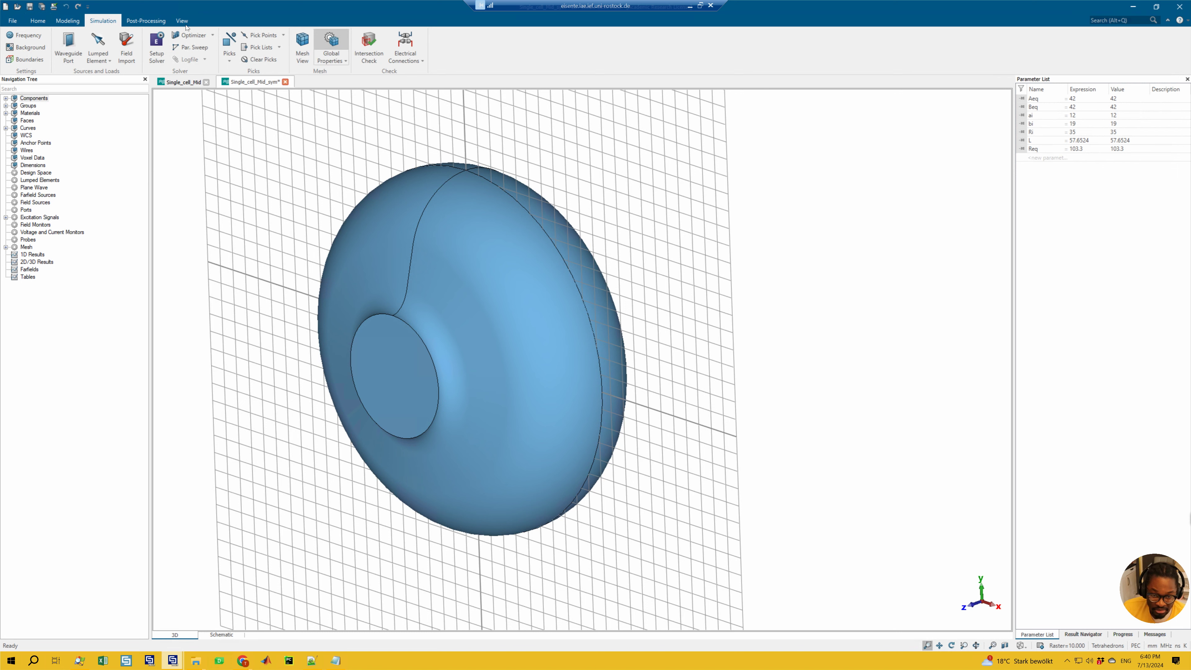
click(157, 47)
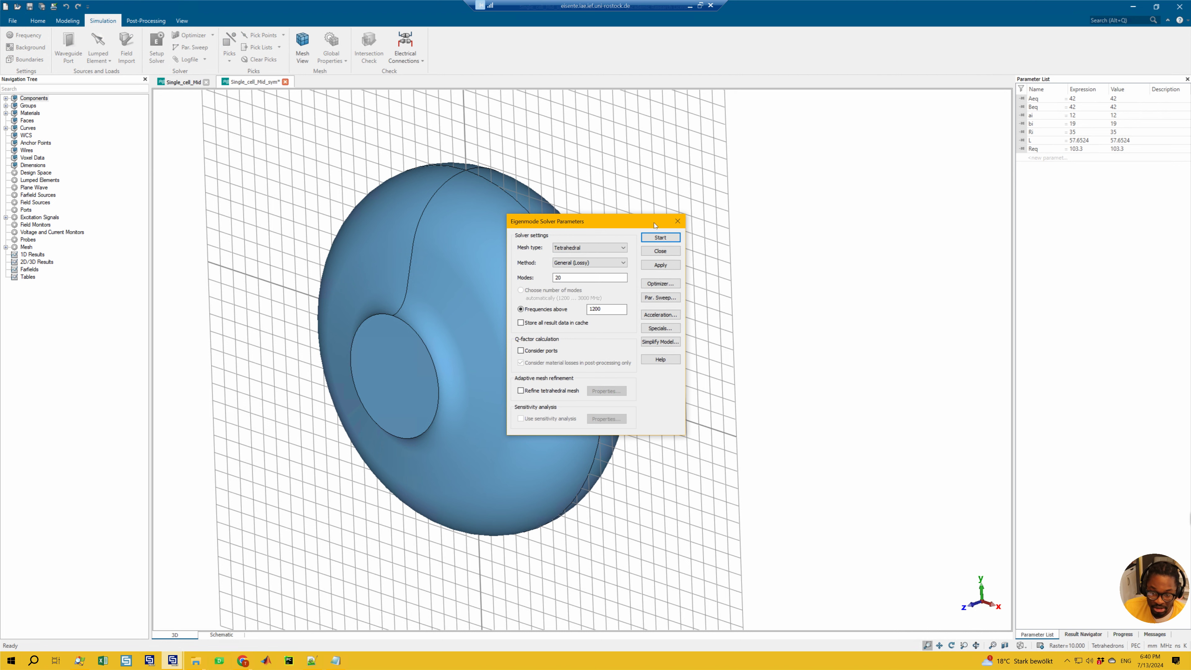
click(675, 222)
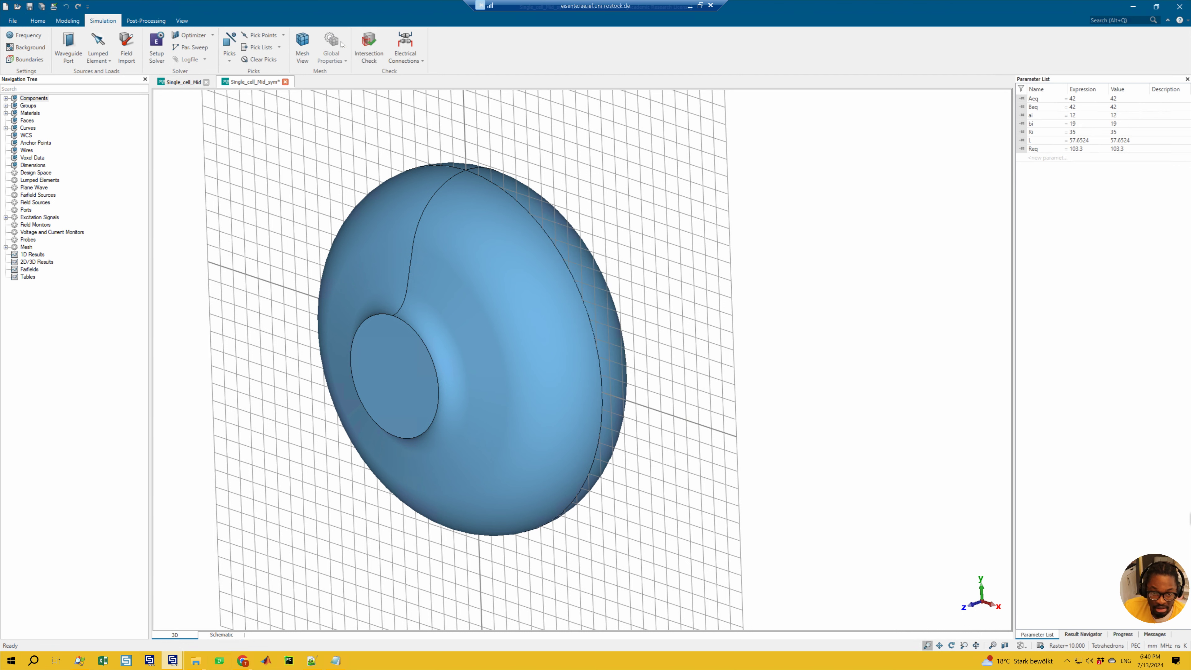
- Update the tetrahedral mesh of the symmetric cell with the current mesh properties and accept them
click(331, 44)
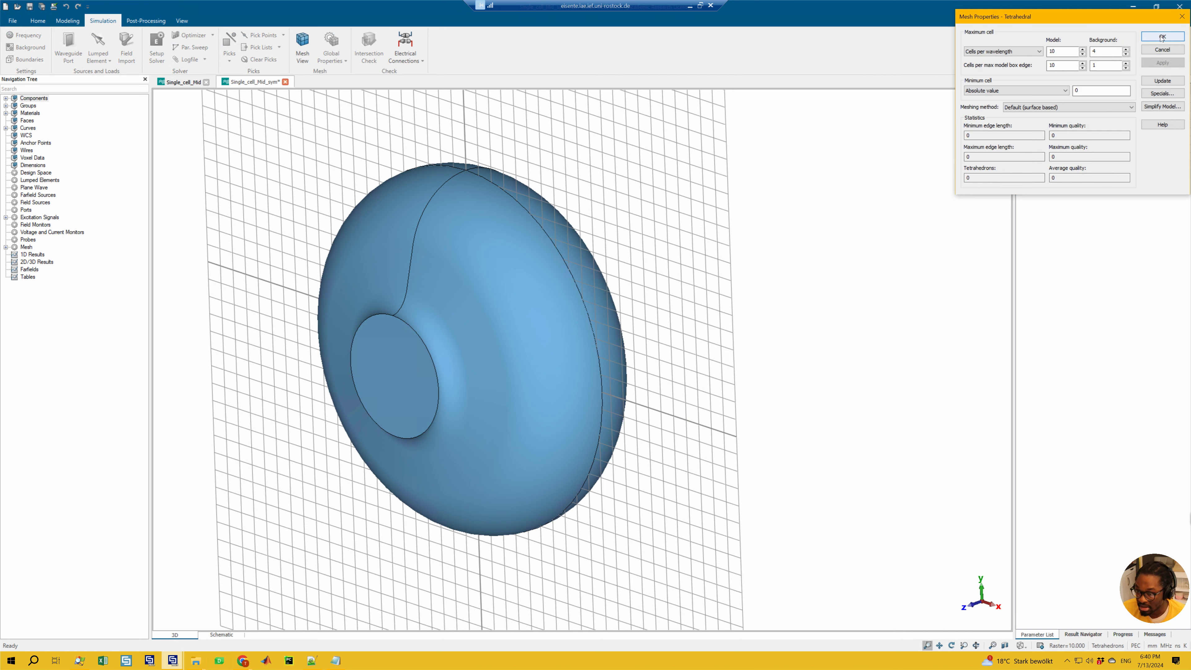
click(1149, 82)
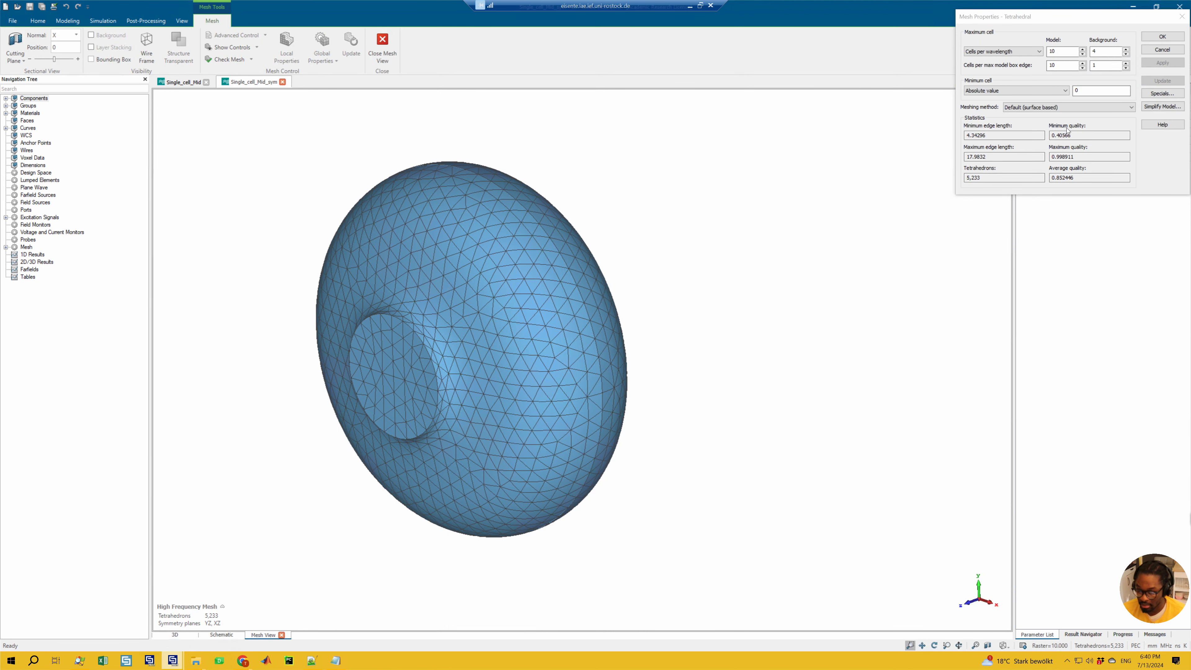
click(1163, 36)
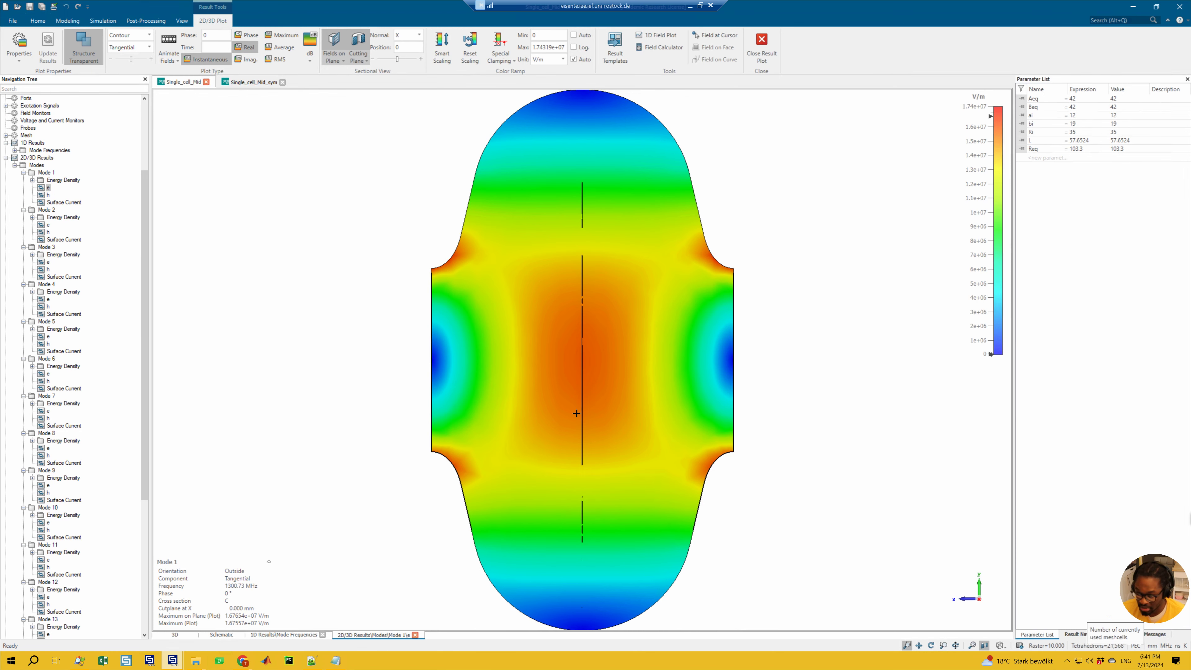
- Compare the tetrahedron counts of the Single_cell_Mid_sym and Single_cell_Mid projects
click(240, 84)
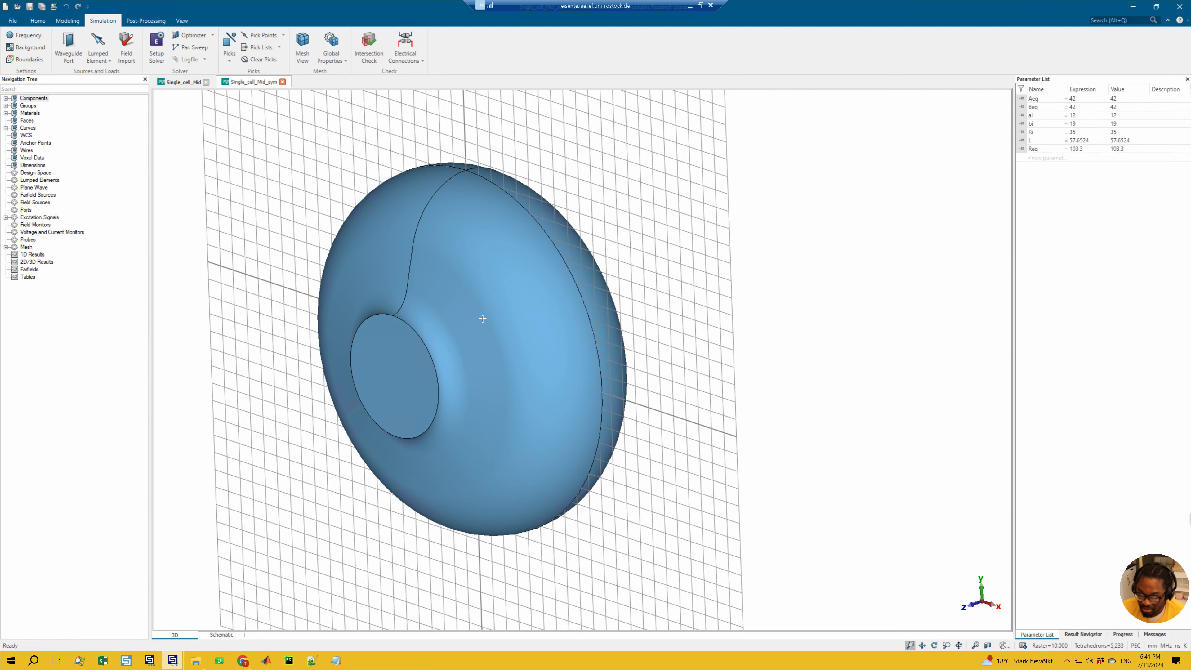
click(183, 82)
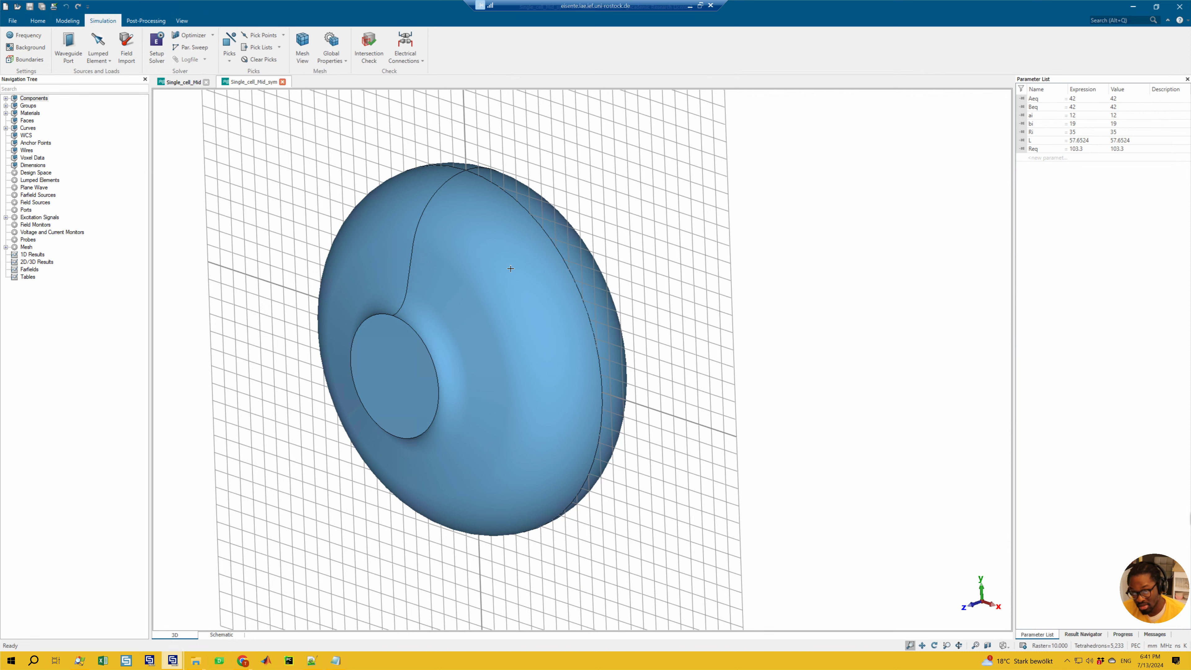
click(177, 83)
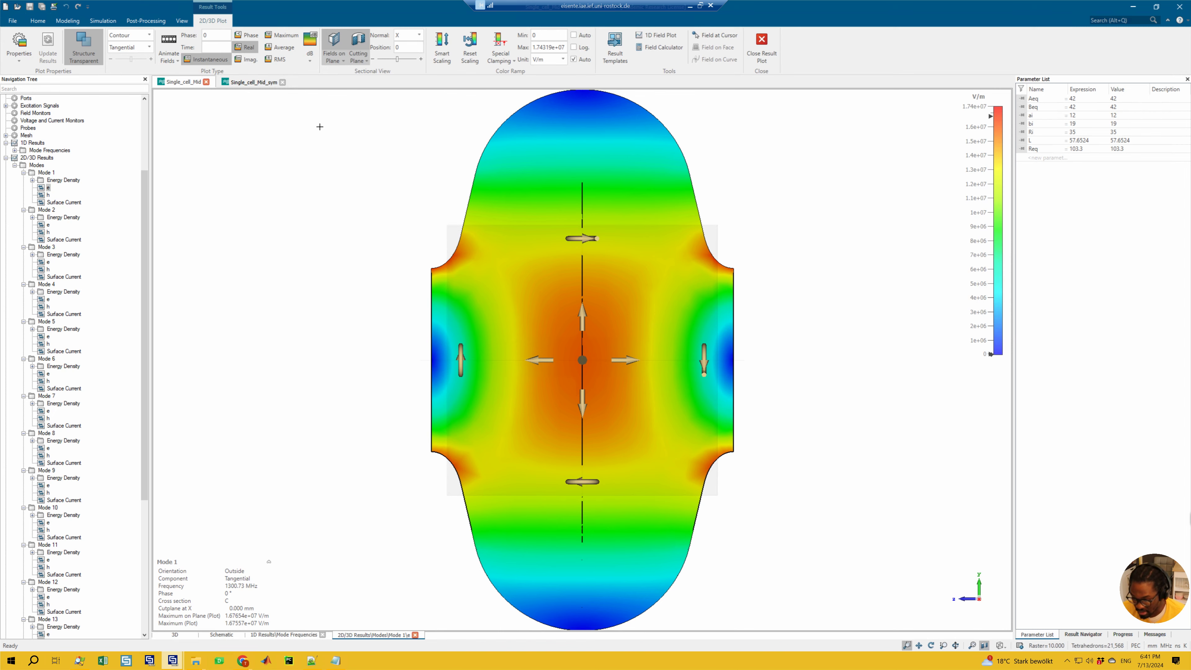
- Run the eigenmode solver in Single_cell_Mid_sym for 20 modes above 1200 MHz, keeping the existing tetrahedral mesh
click(253, 82)
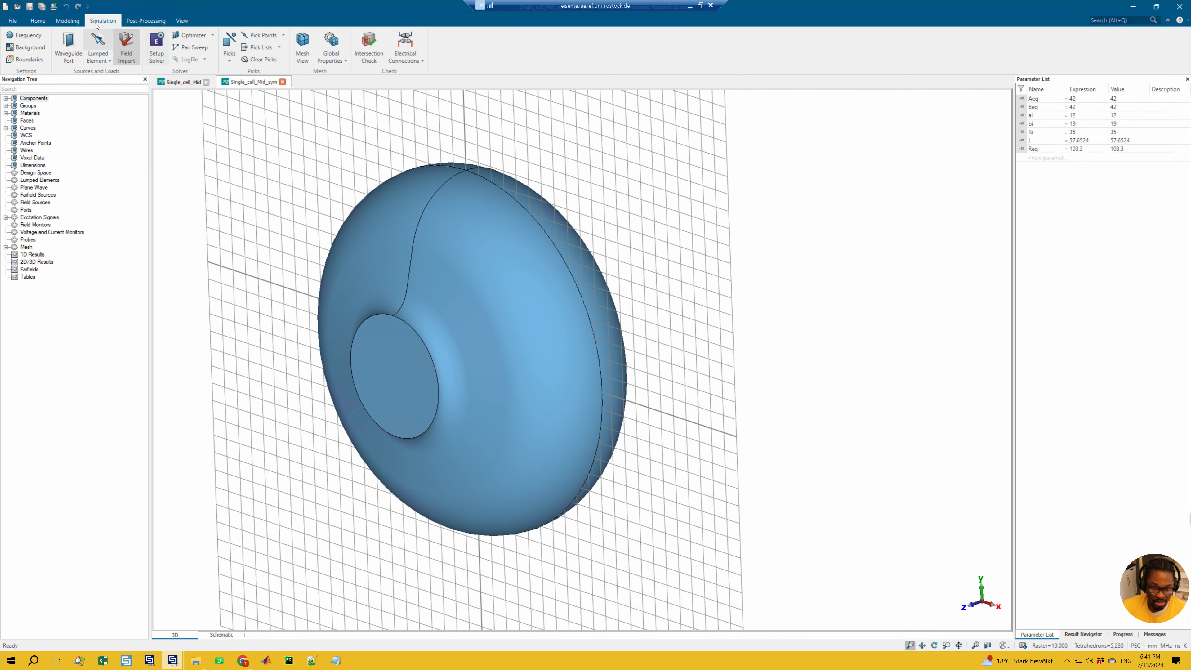
click(157, 45)
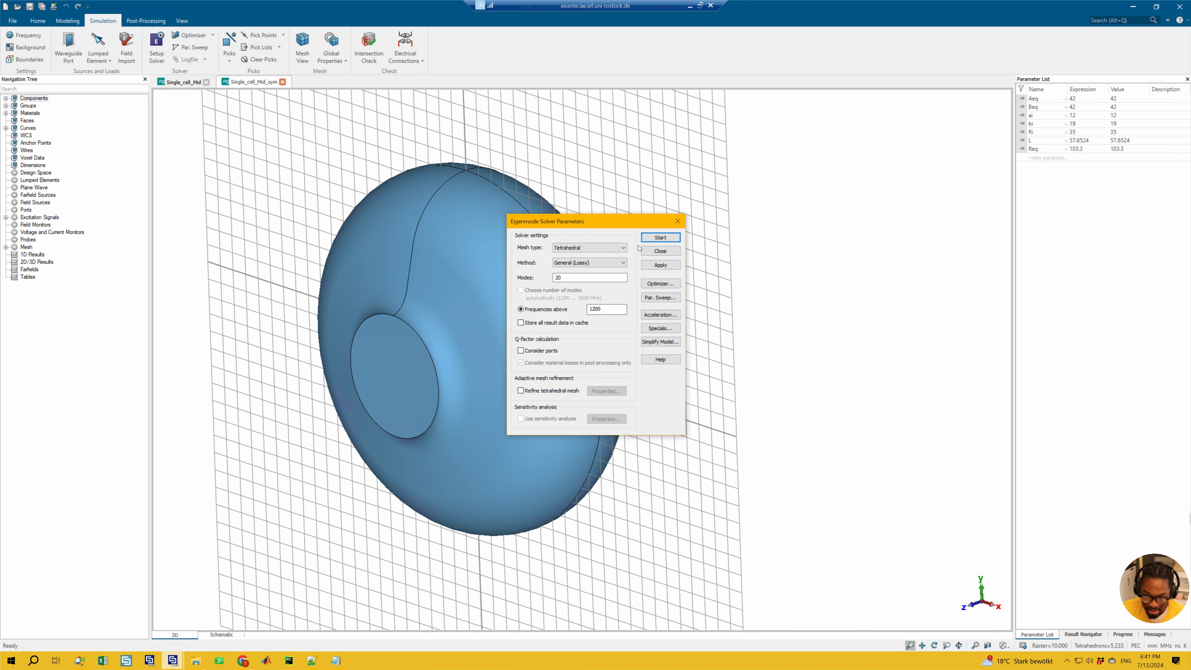
click(661, 238)
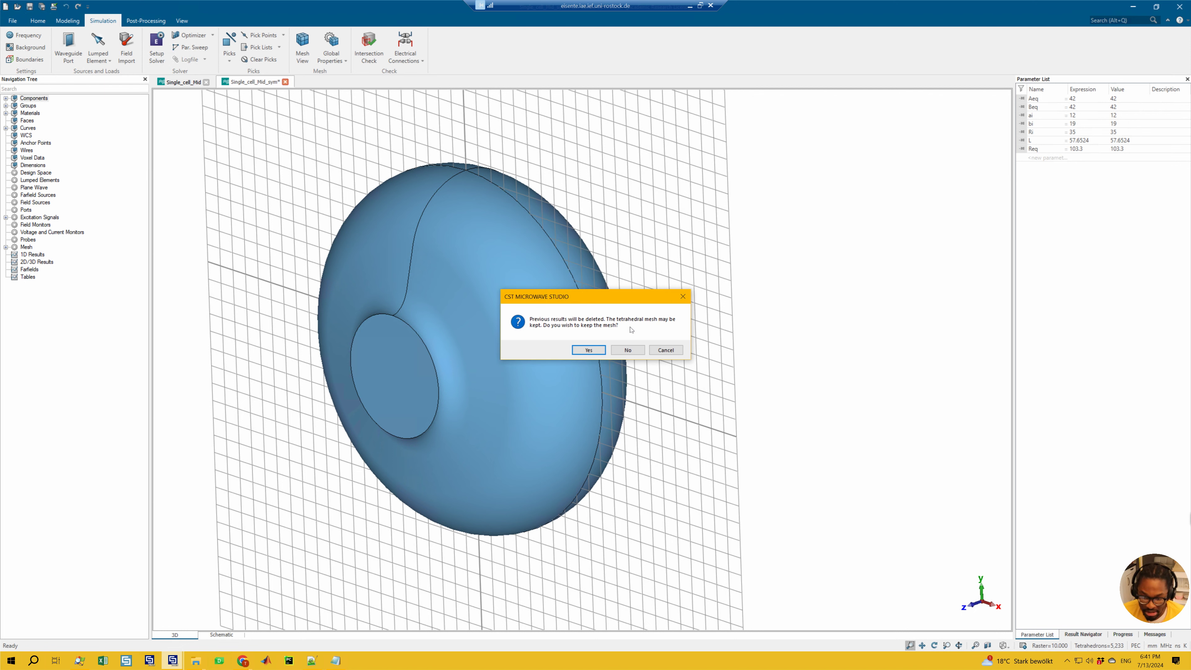
click(590, 351)
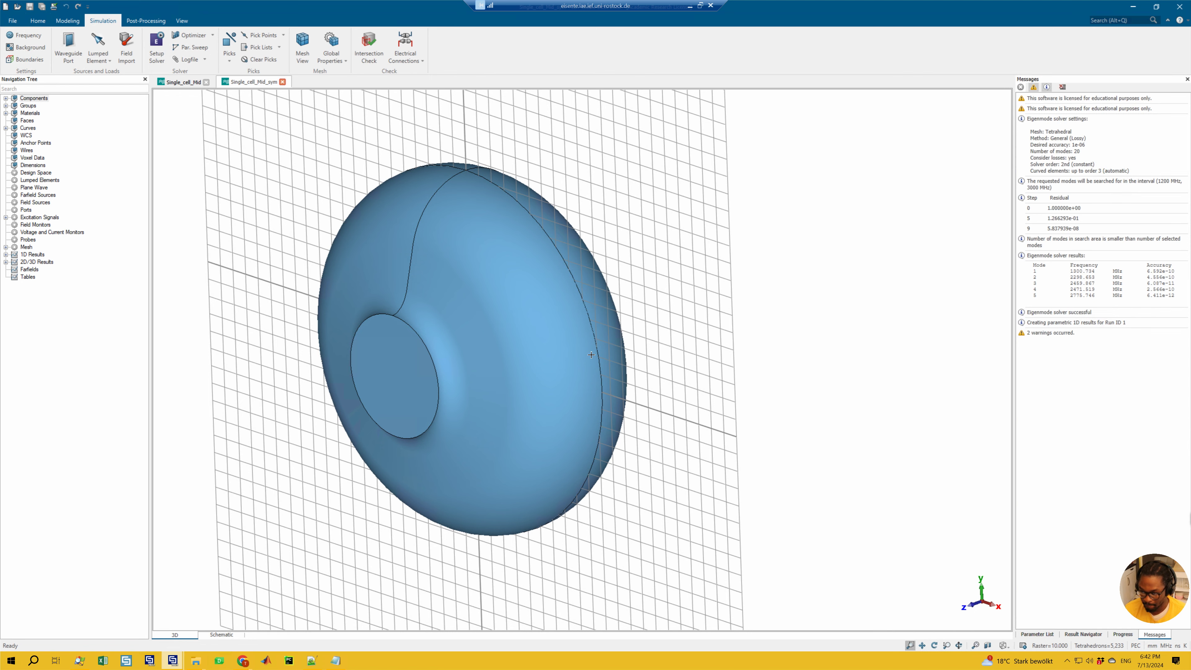
- Compare the mode list of Single_cell_Mid with the 3D result modes of Single_cell_Mid_sym
click(181, 83)
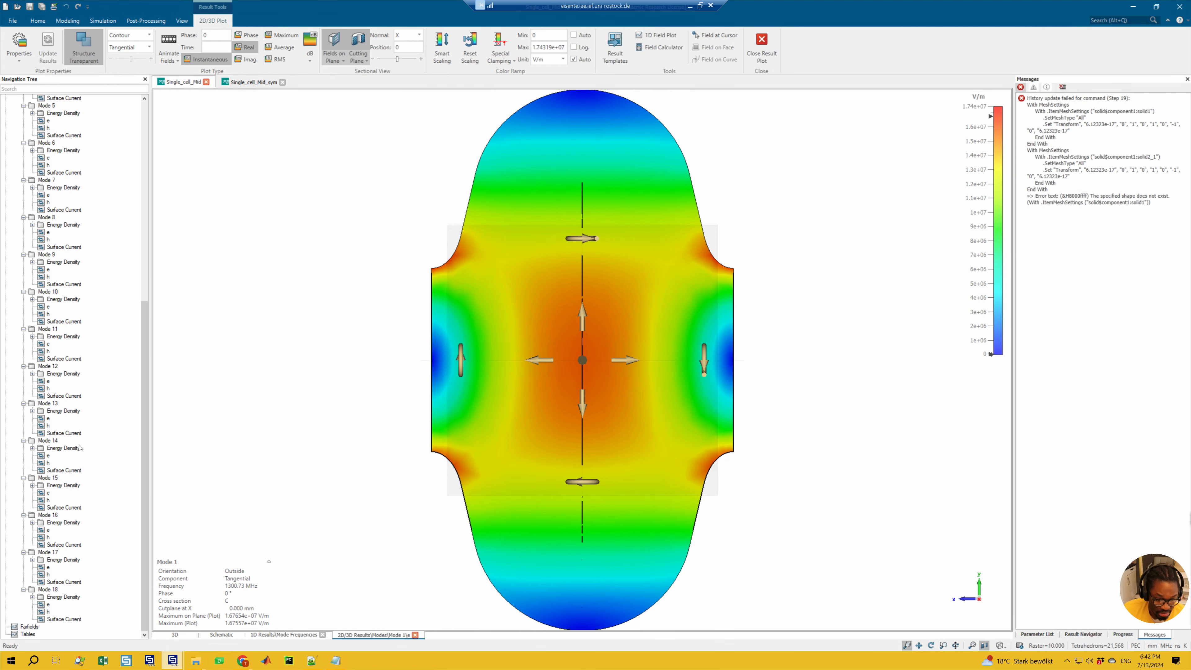
click(253, 82)
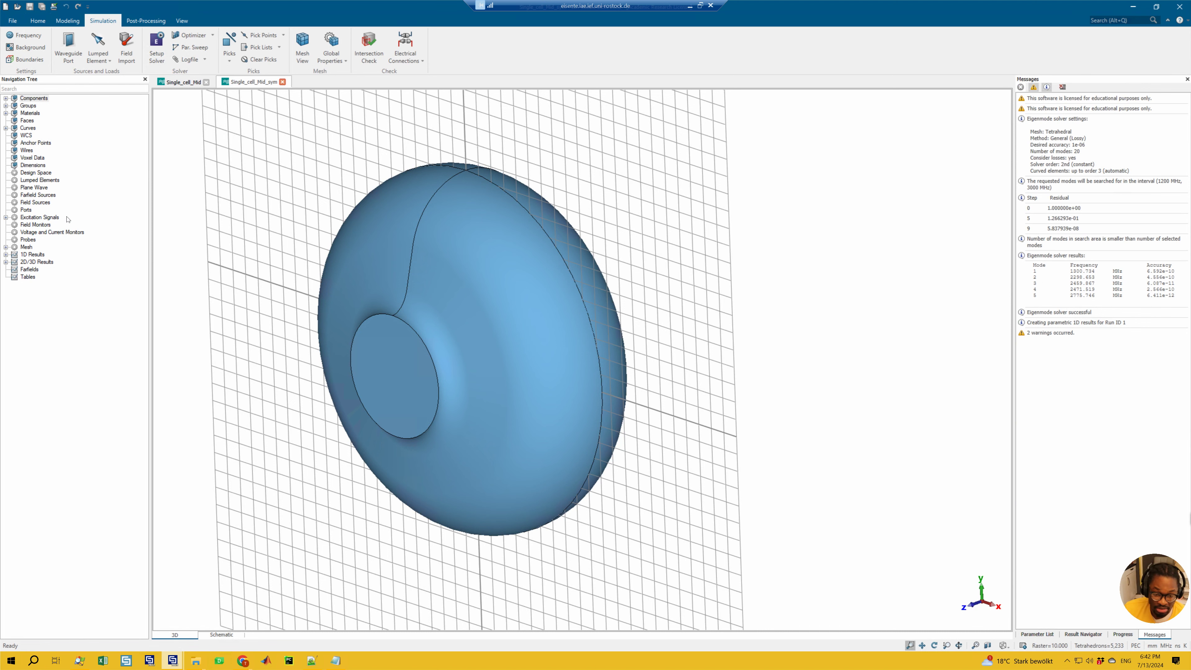
click(6, 262)
click(14, 269)
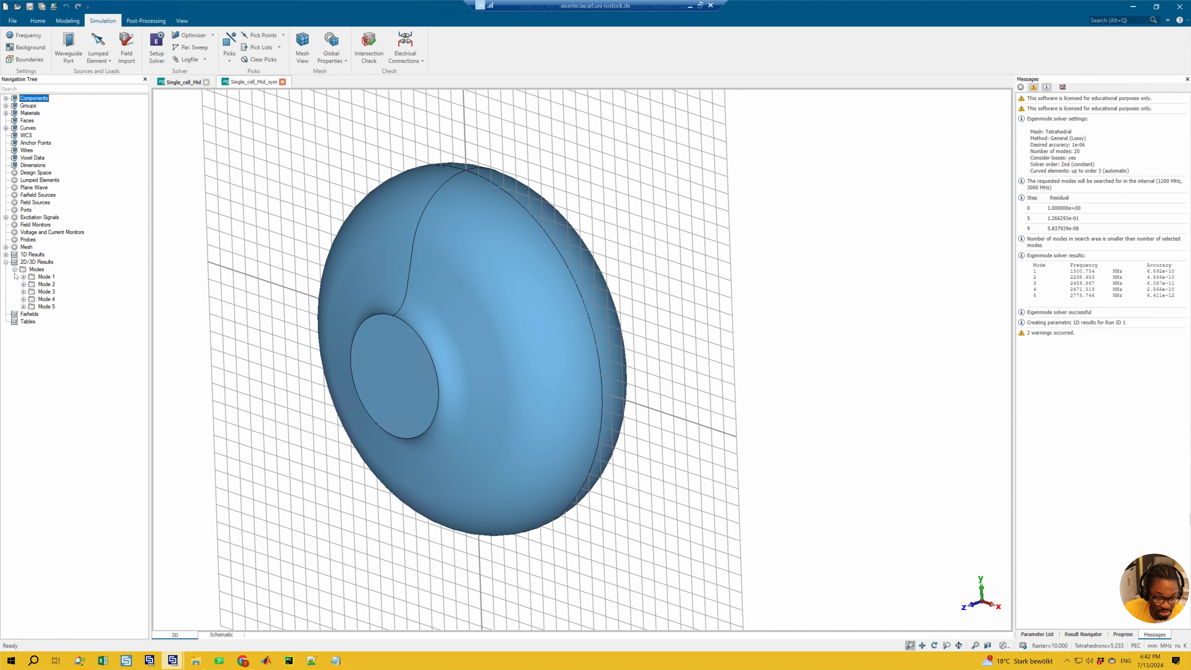
- Plot the Mode 1 electric field of the symmetric project as a contour plot and view it facing the beam pipe opening
click(24, 277)
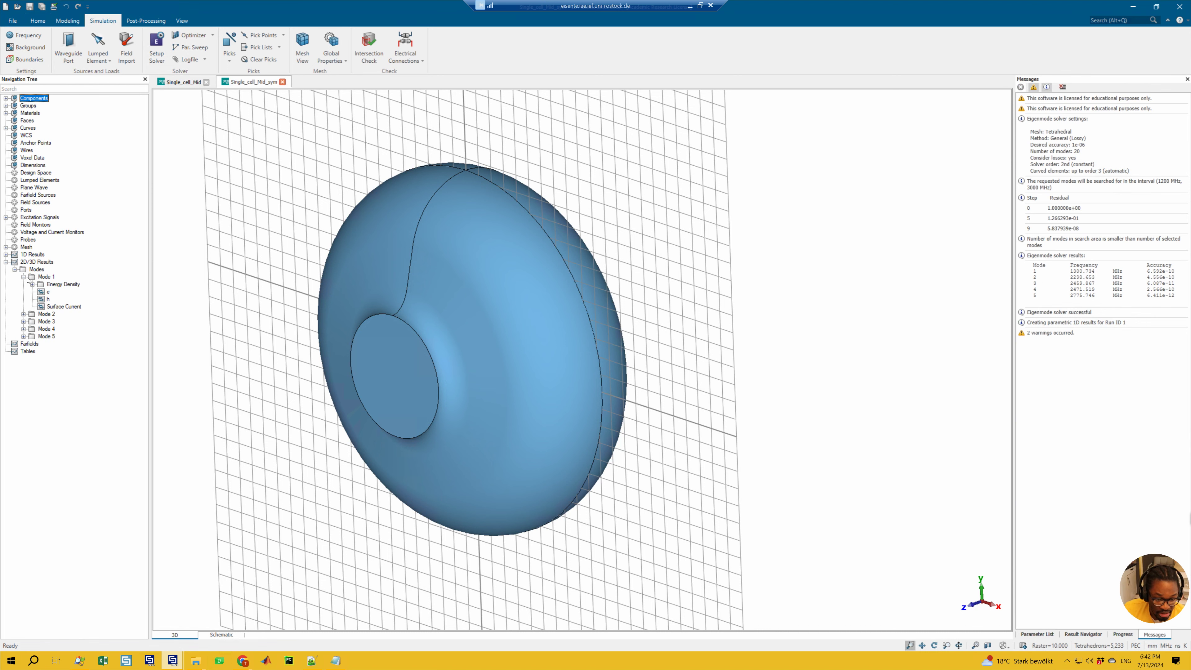
click(49, 293)
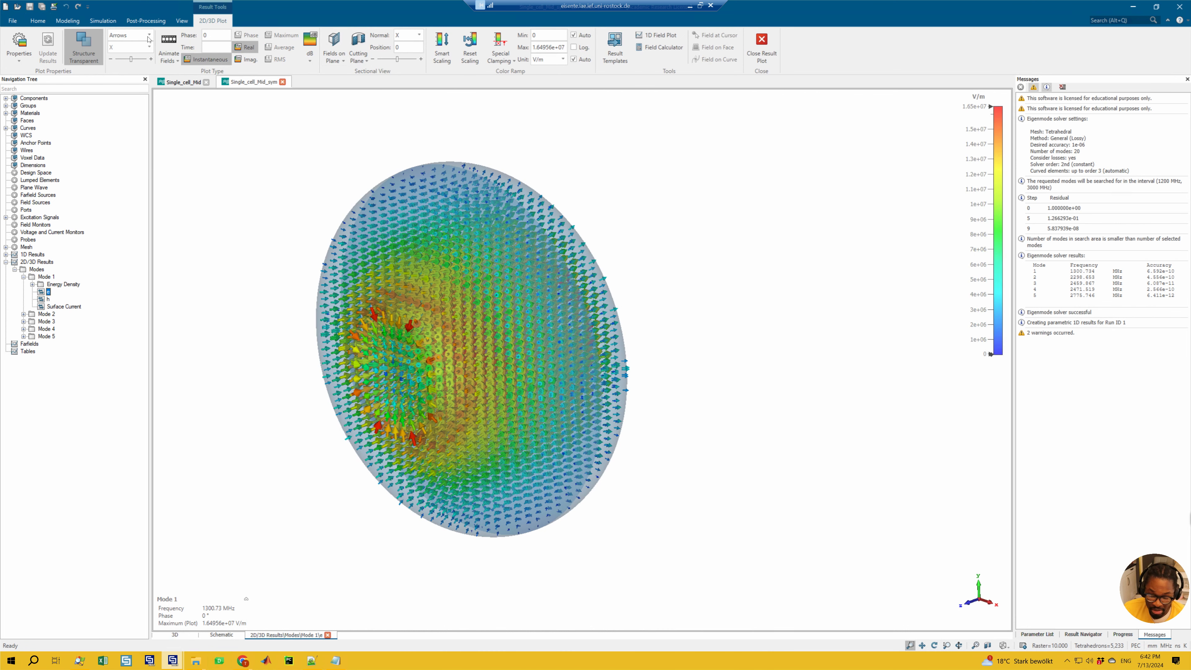
click(148, 37)
click(129, 47)
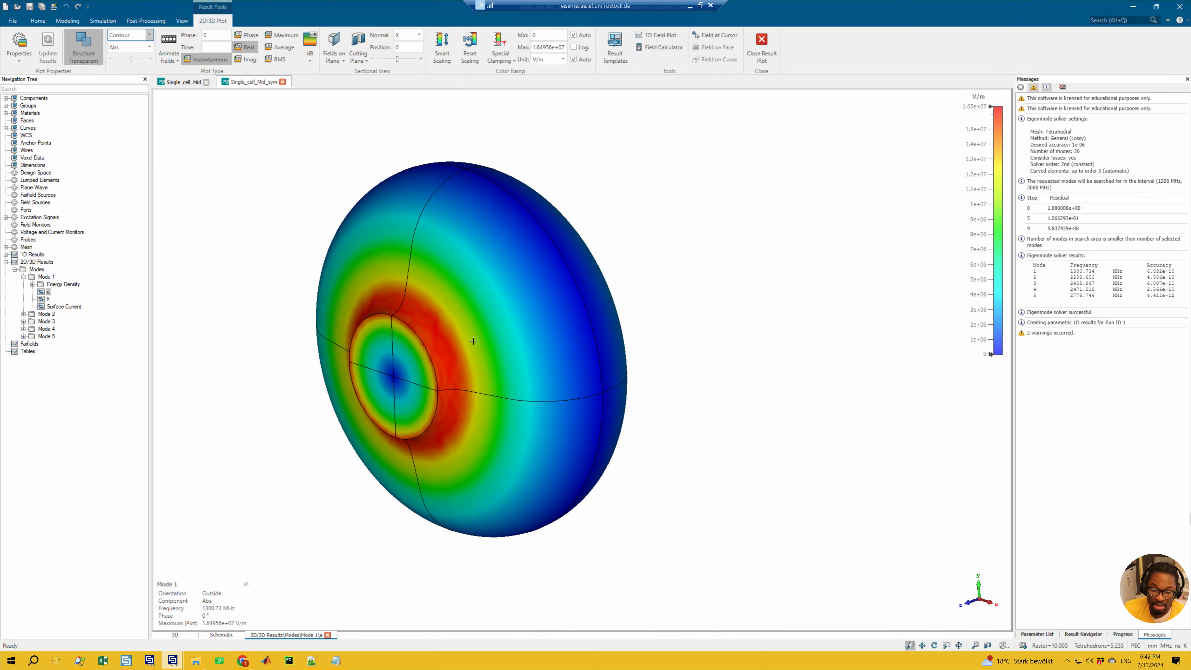
middle_drag(530, 360, 615, 389)
ctrl+drag(615, 388, 732, 373)
- In Single_cell_Mid, turn off the fields-on-plane display to show the Mode 1 tangential electric field on the whole cavity surface
click(184, 81)
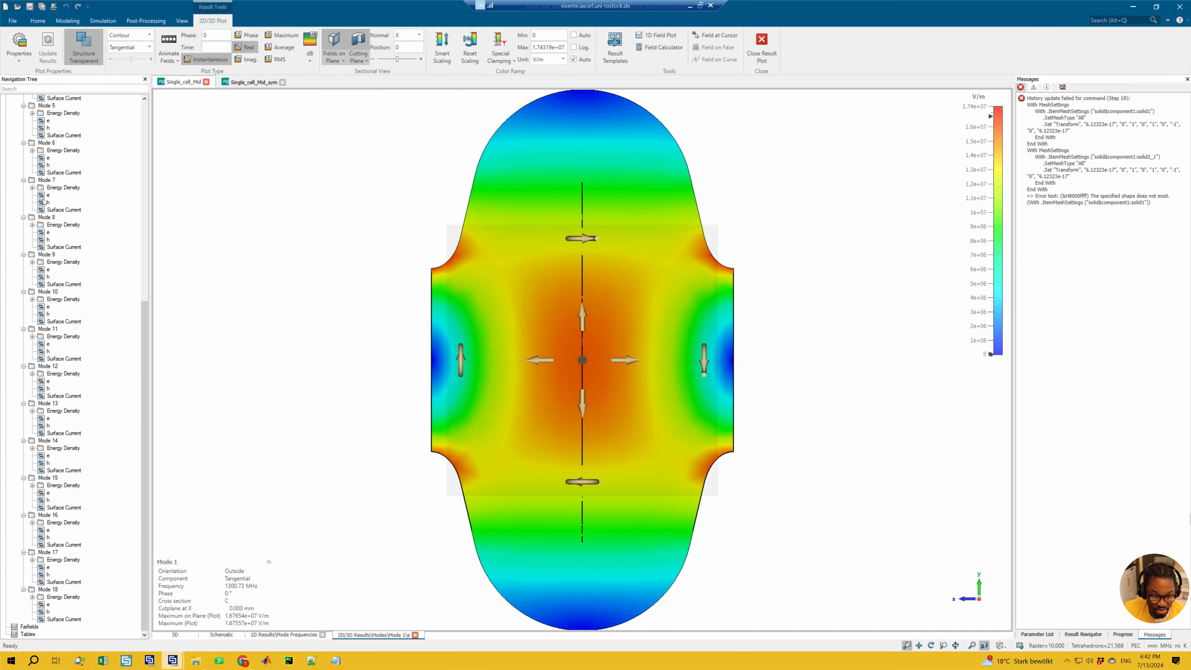
scroll(49, 193, up, 6)
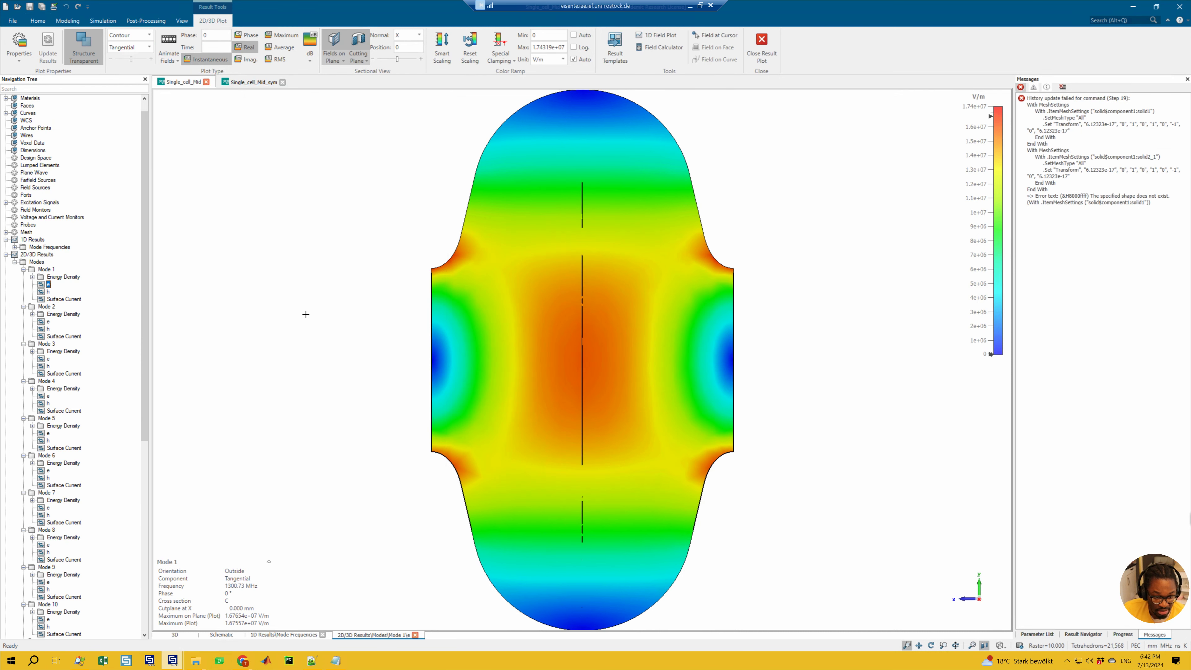
key(0)
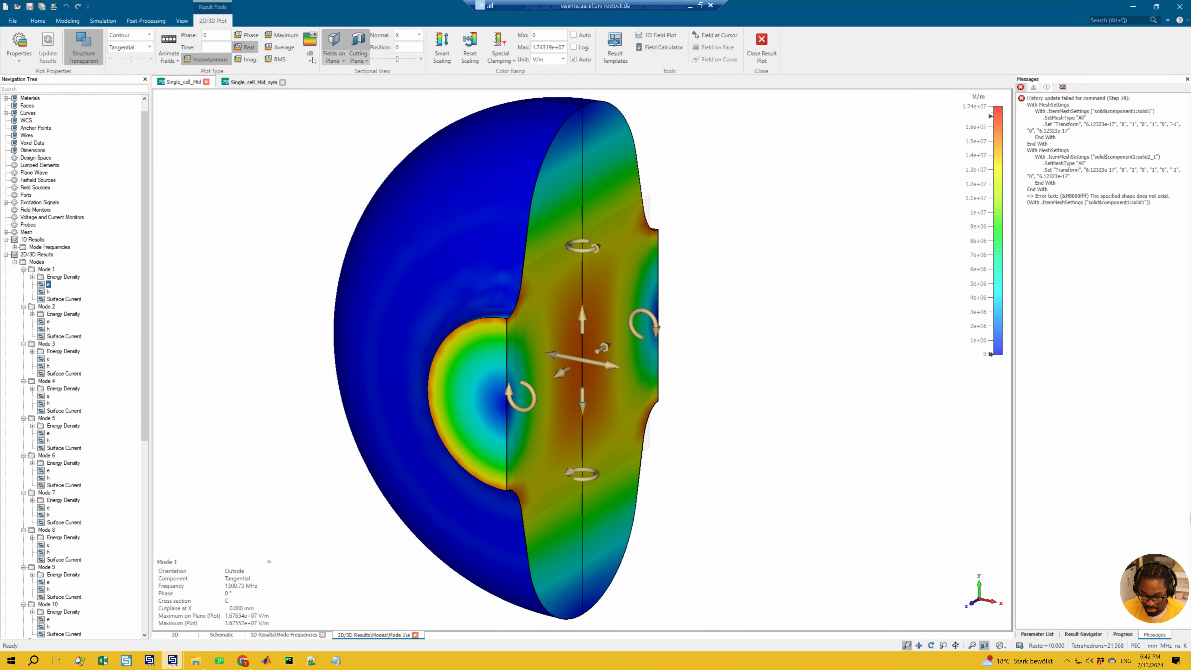
click(334, 41)
scroll(667, 359, down, 2)
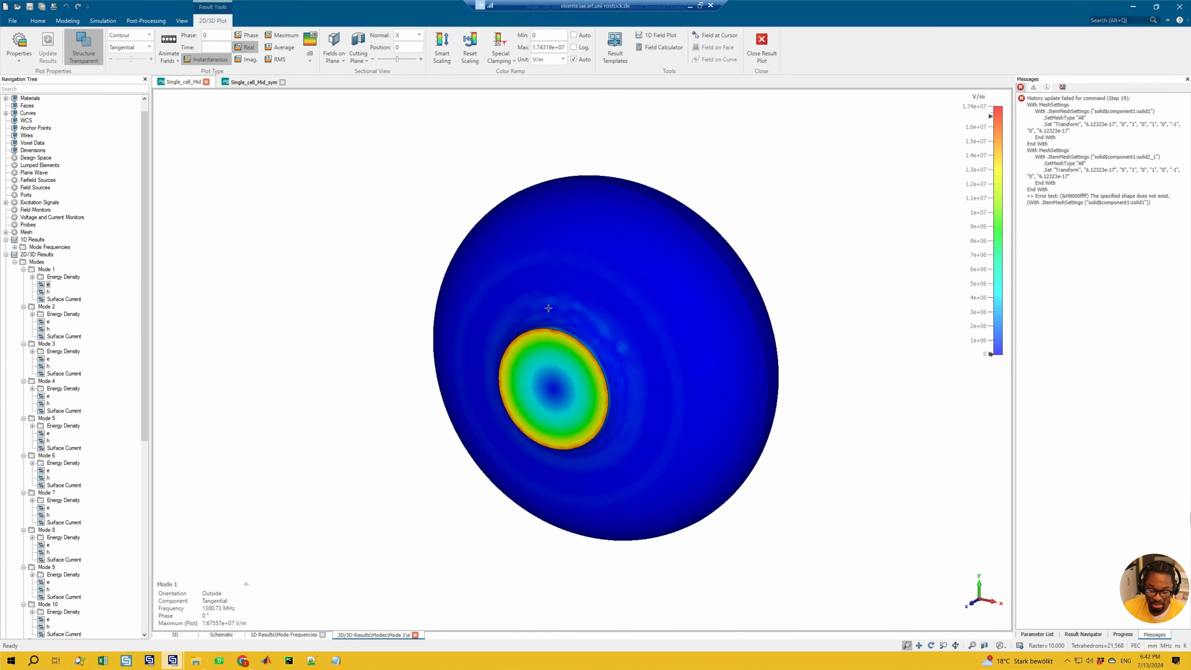
scroll(571, 320, up, 1)
- Compare the Mode 1 electric field contour plots of the Single_cell_Mid_sym and Single_cell_Mid projects
click(253, 82)
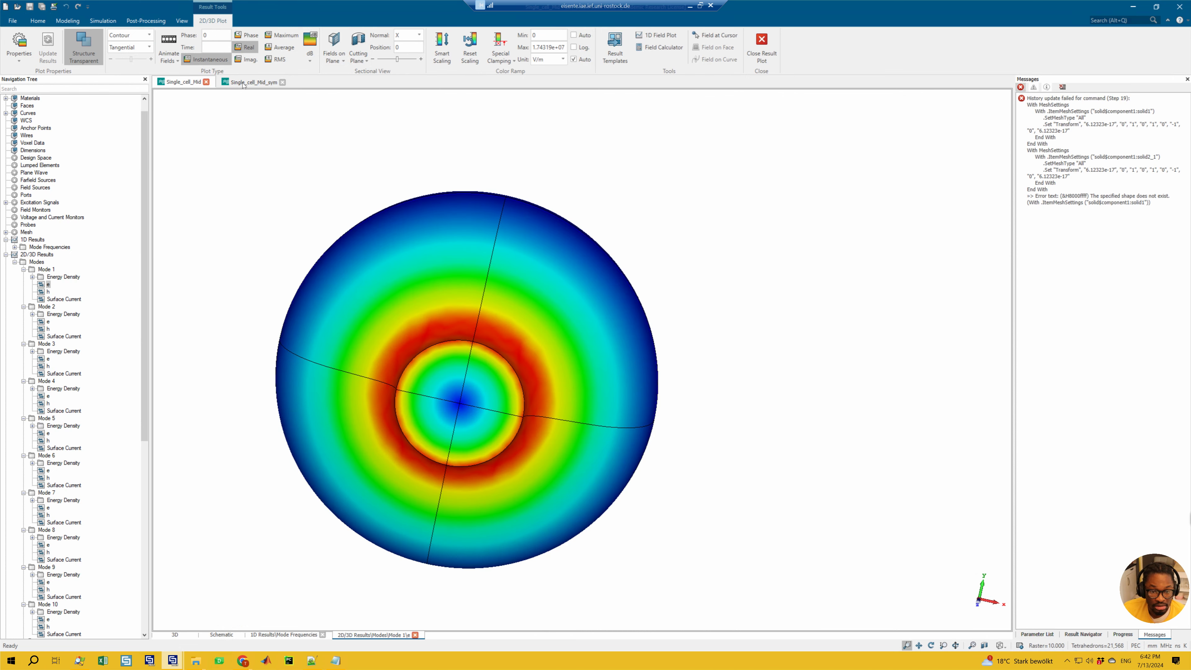
ctrl+drag(595, 350, 487, 345)
click(185, 82)
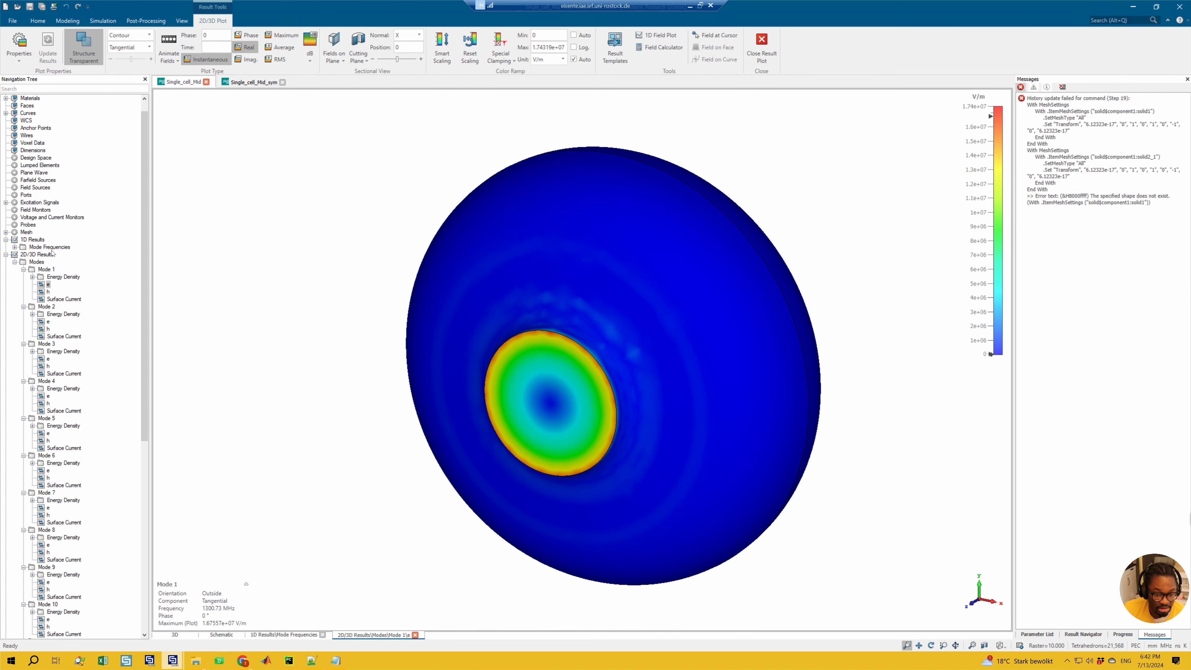
- Display the absolute component of the Mode 1 electric field in Single_cell_Mid and compare it with the Single_cell_Mid_sym plot
click(130, 47)
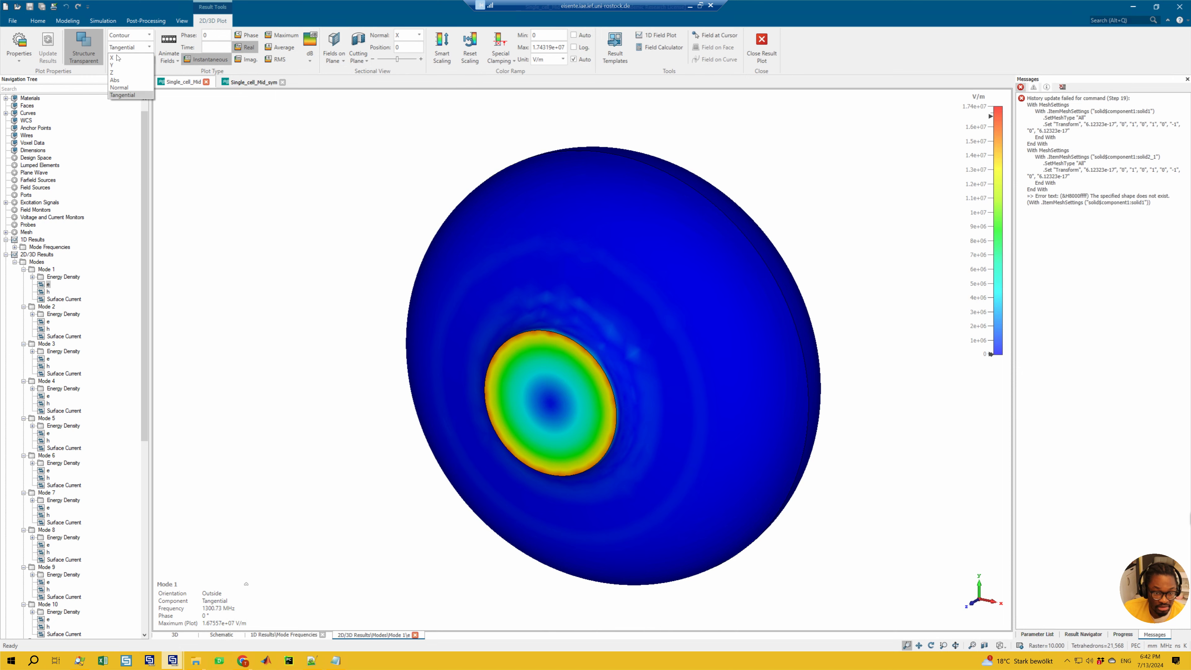
click(118, 81)
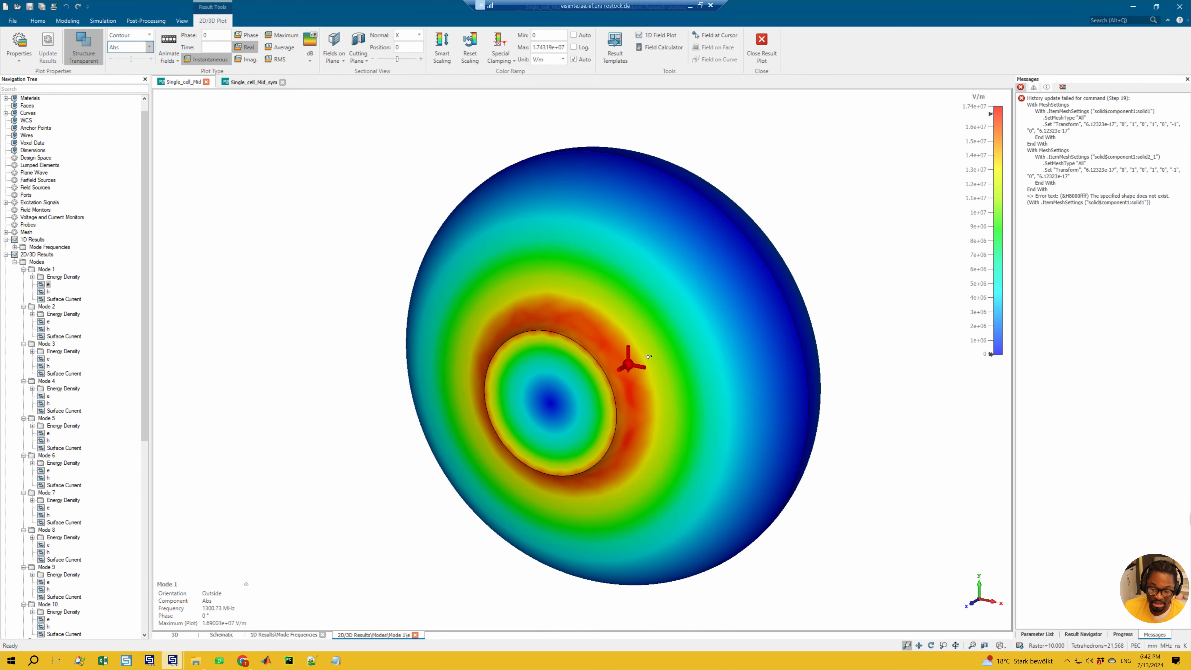
click(254, 82)
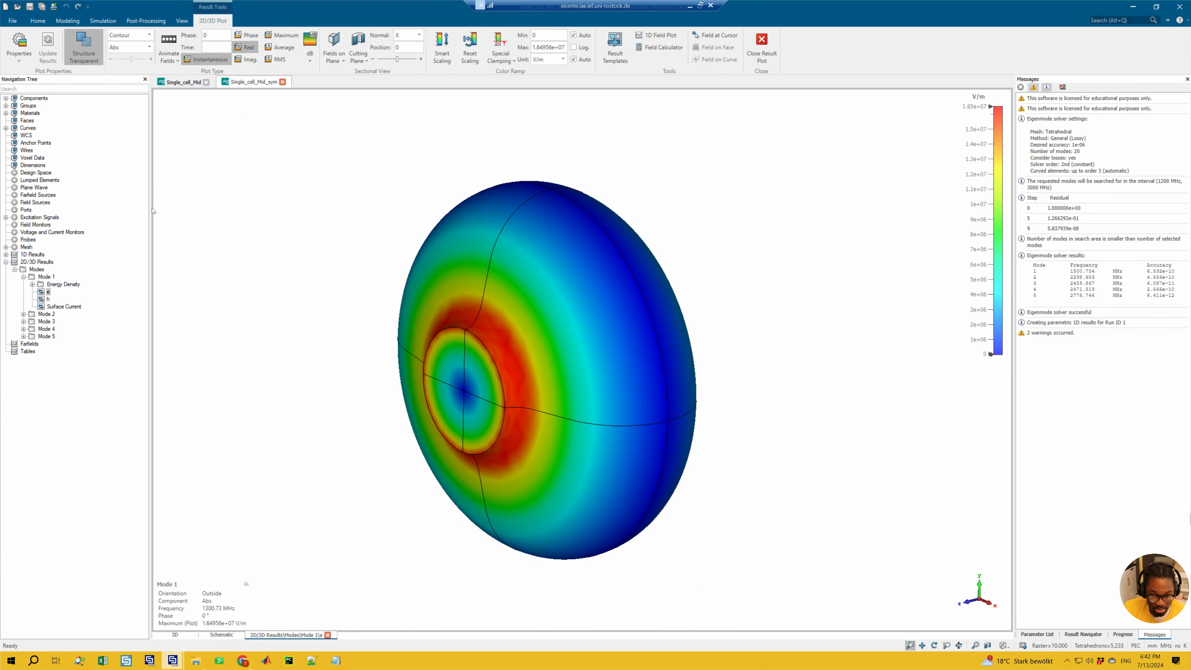
- Compare the Mode 2 electric field plots of Single_cell_Mid and Single_cell_Mid_sym, viewing the symmetric model from the beam pipe opening
click(24, 314)
click(184, 83)
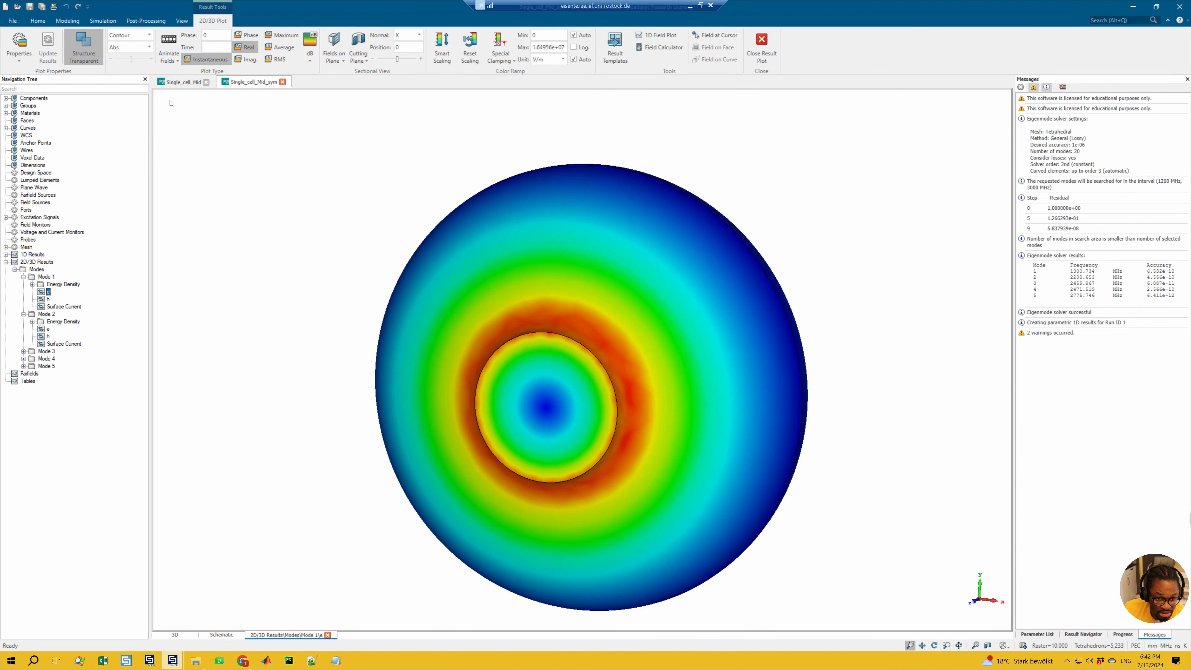
click(53, 322)
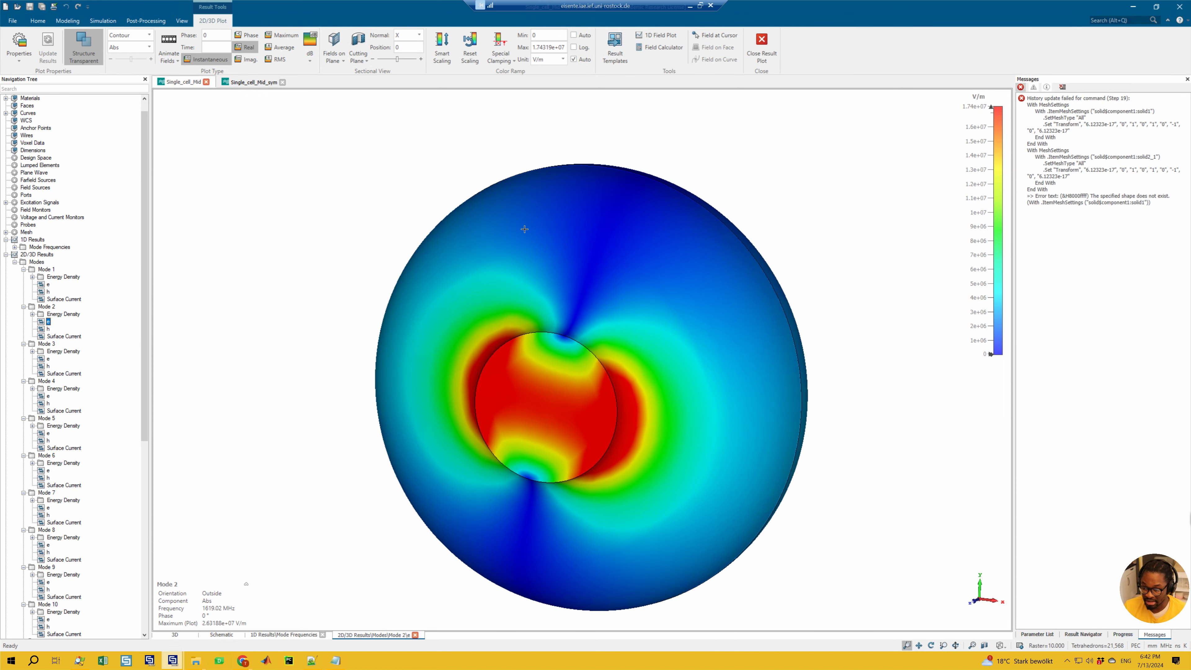
click(253, 82)
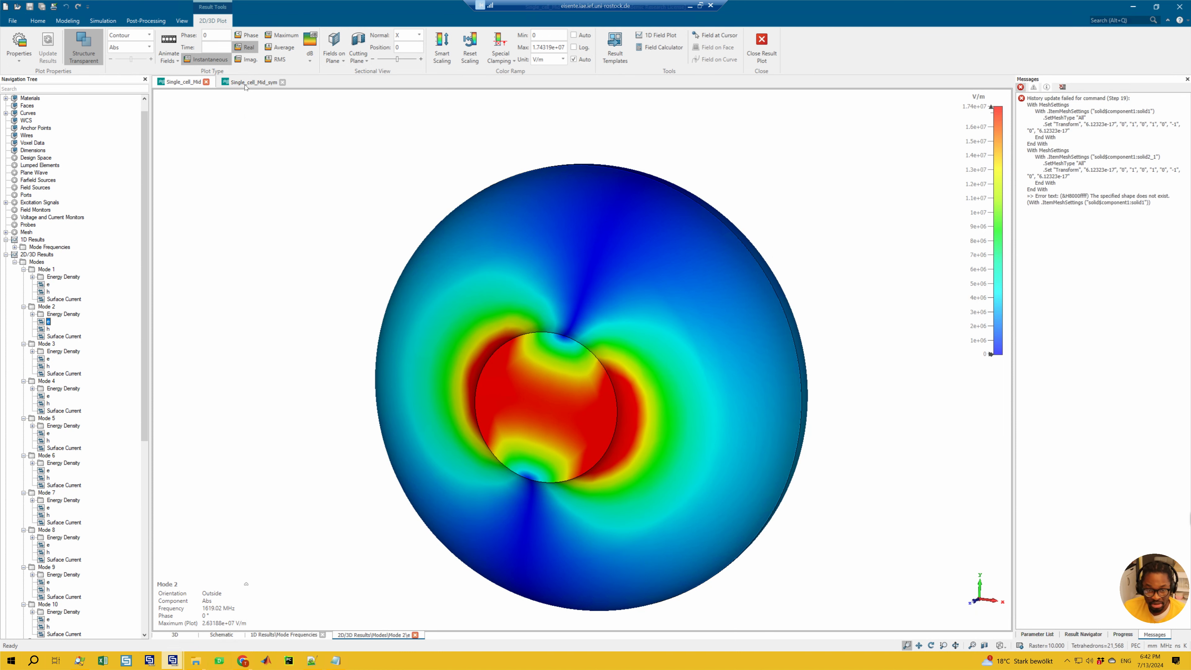
click(49, 329)
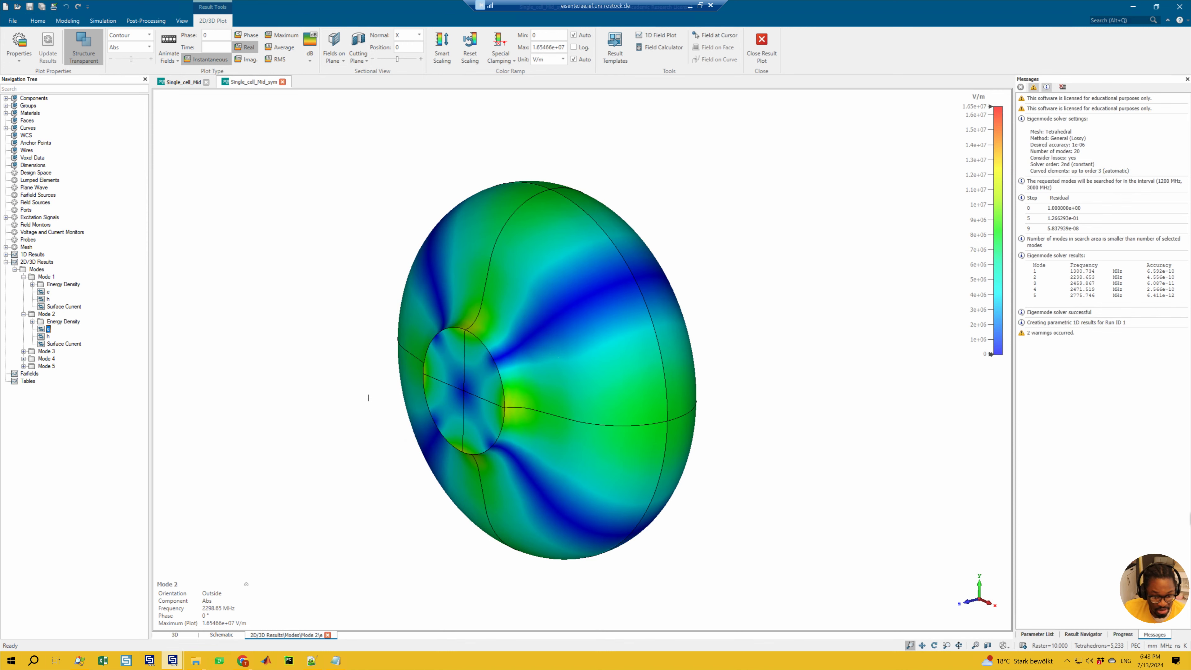
drag(619, 346, 646, 342)
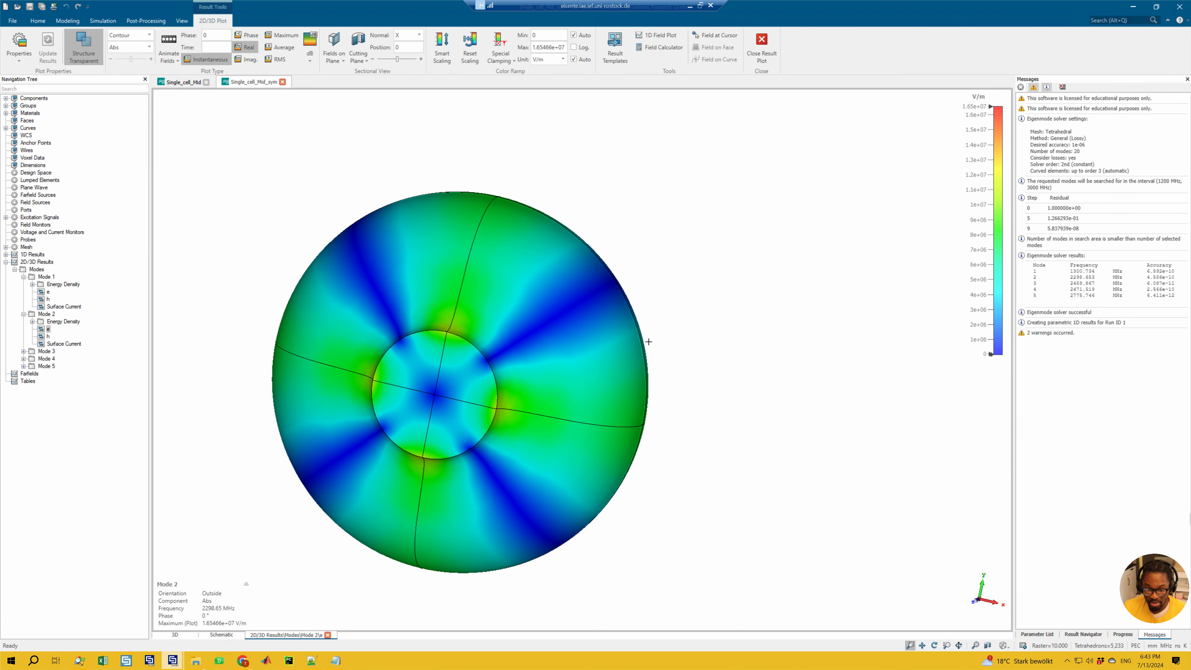
middle_drag(577, 318, 619, 303)
- Collapse Mode 2 in Single_cell_Mid and compare the Mode 1 electric field and its plot maximum in both projects
click(183, 83)
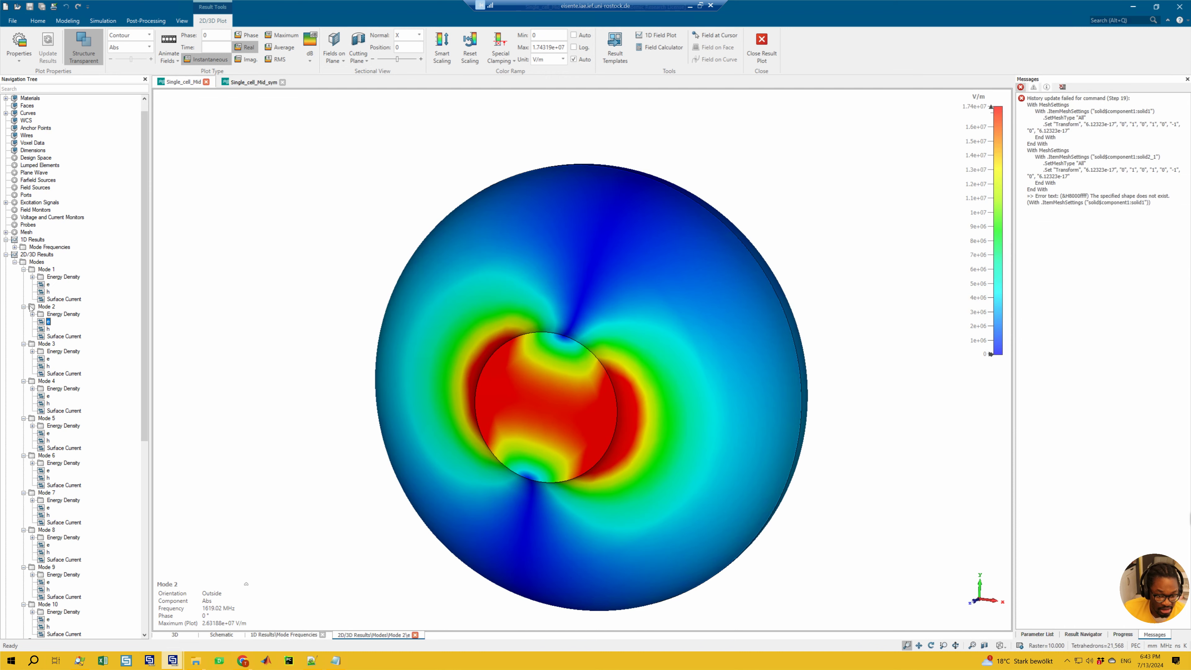
click(24, 306)
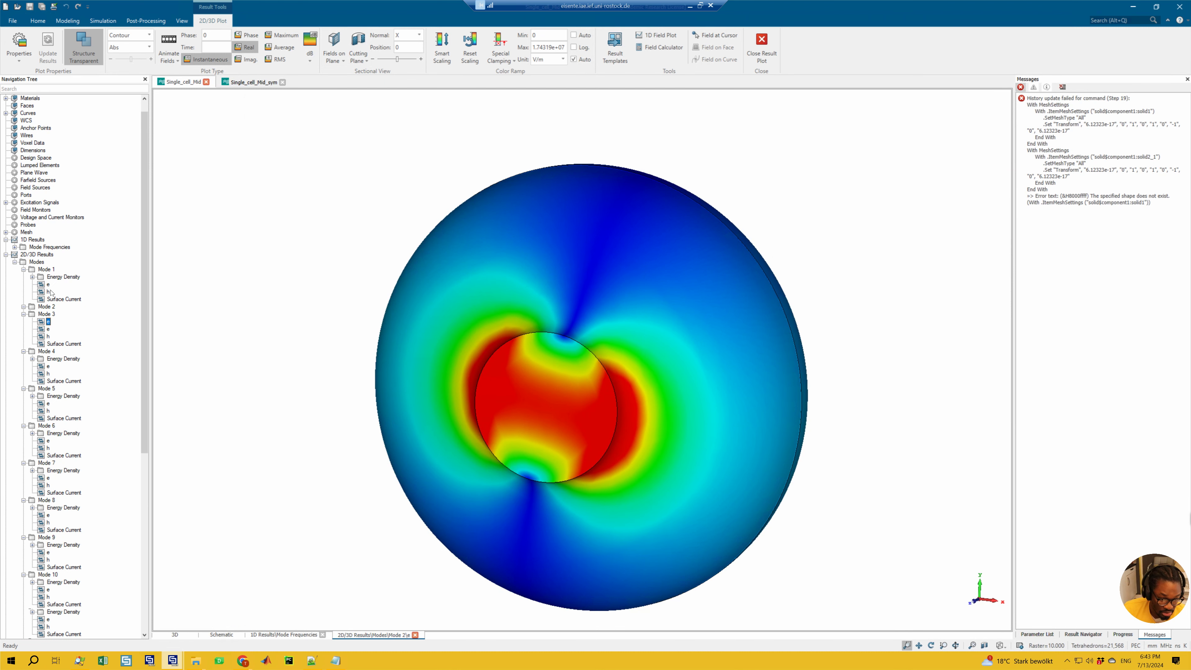
click(48, 299)
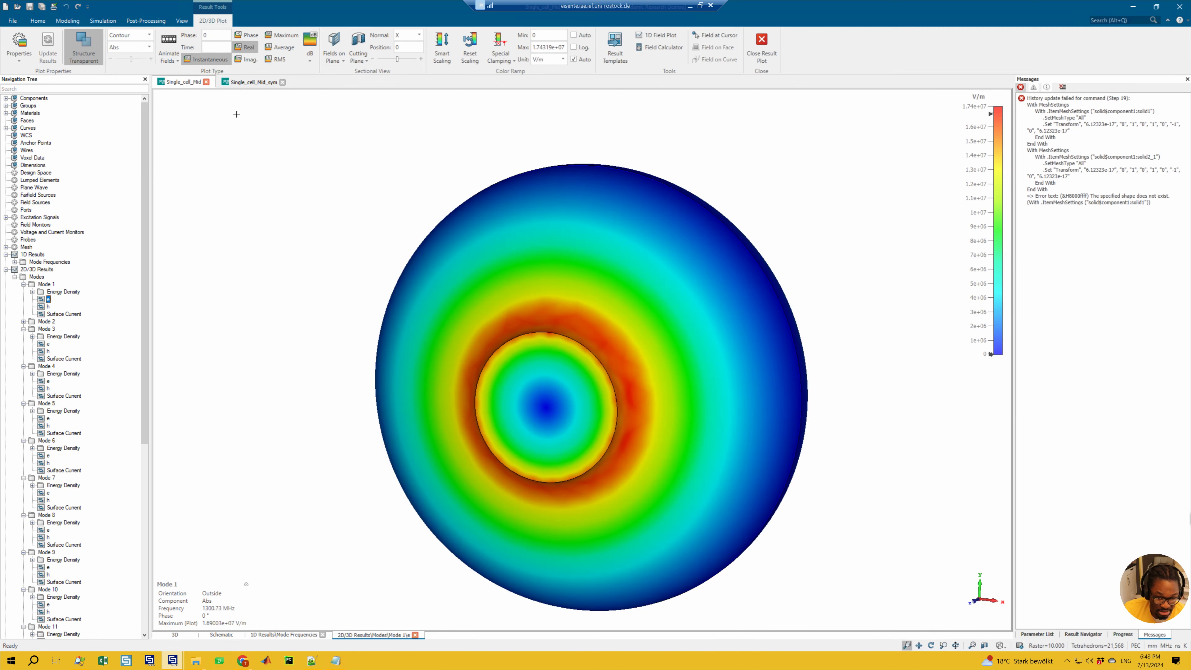
click(244, 85)
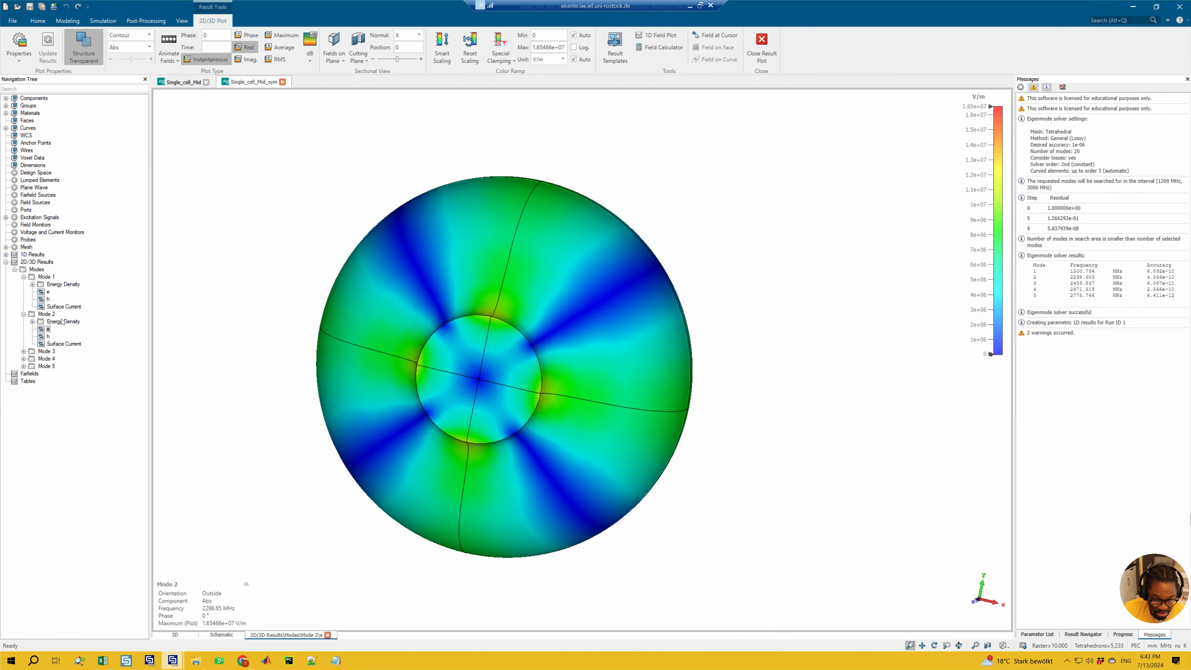
click(48, 292)
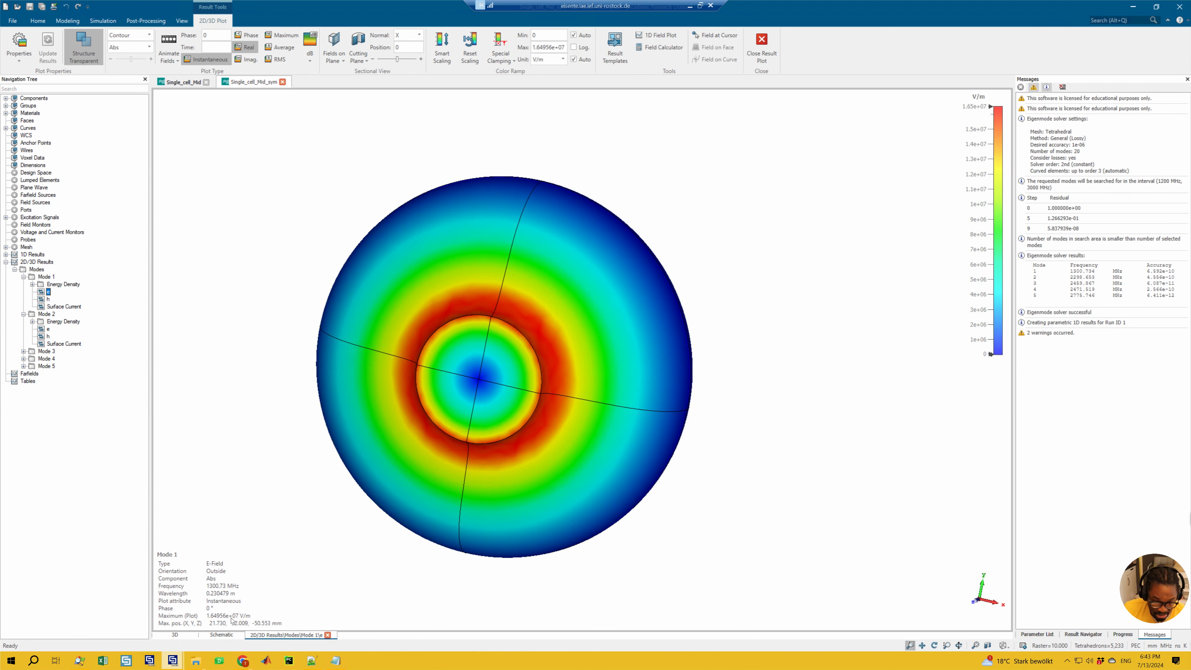
- Plot the Mode 5 and Mode 6 electric fields in Single_cell_Mid and collapse the Mode 4 and Mode 5 result folders
click(183, 82)
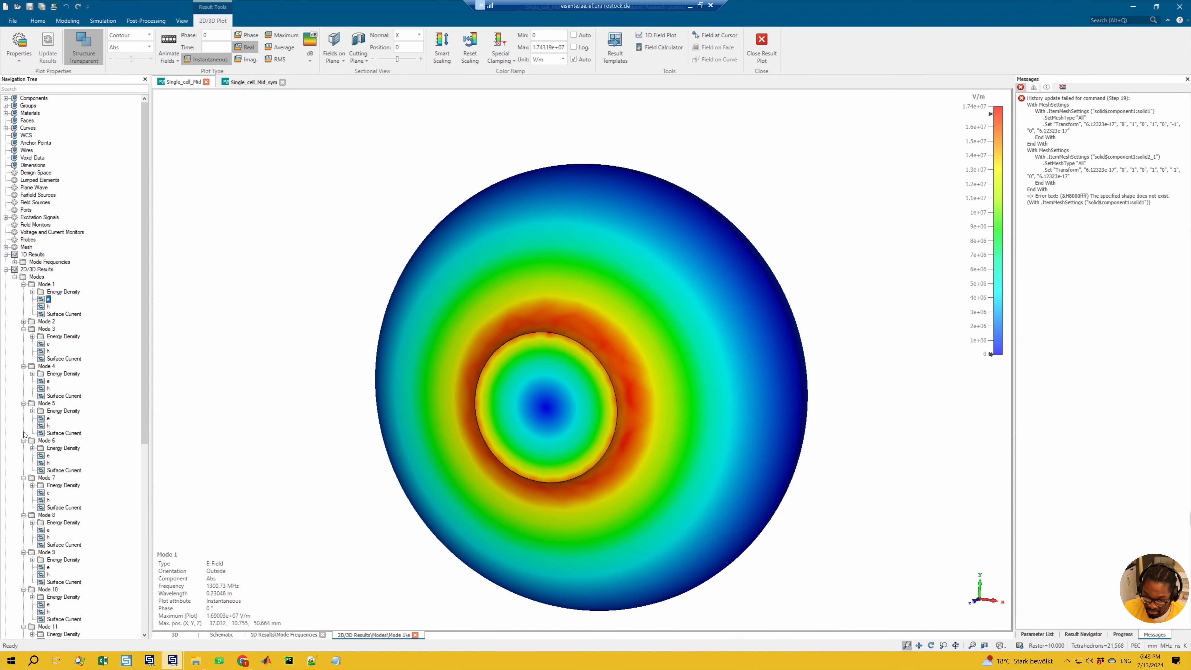
click(47, 418)
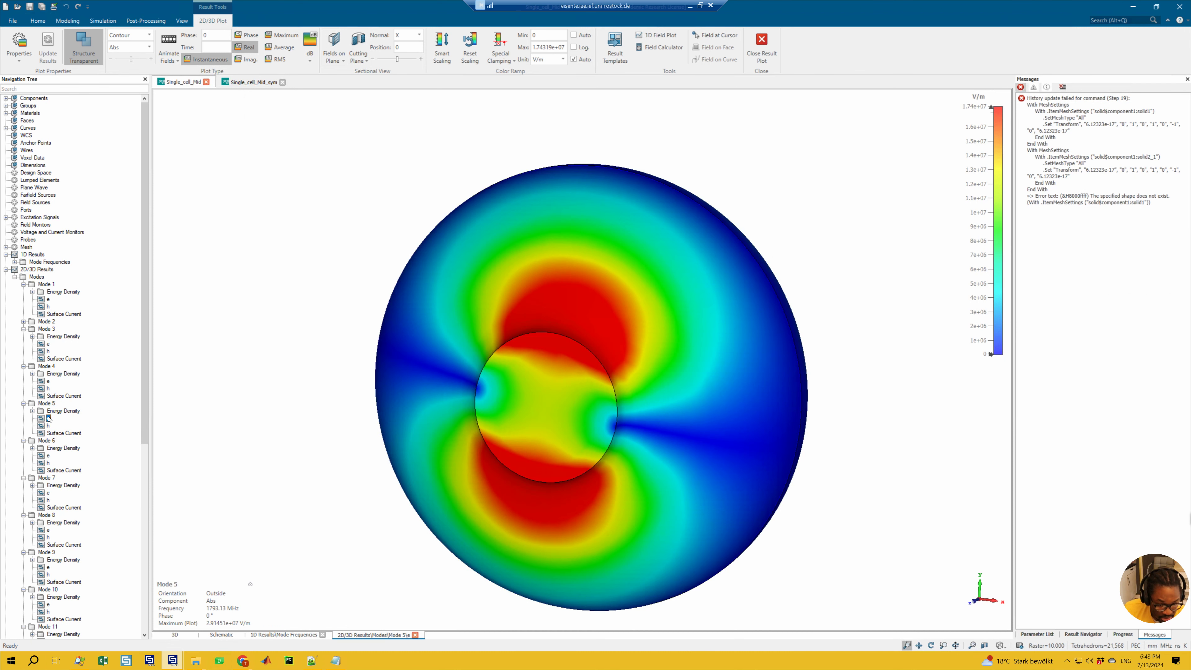
click(48, 456)
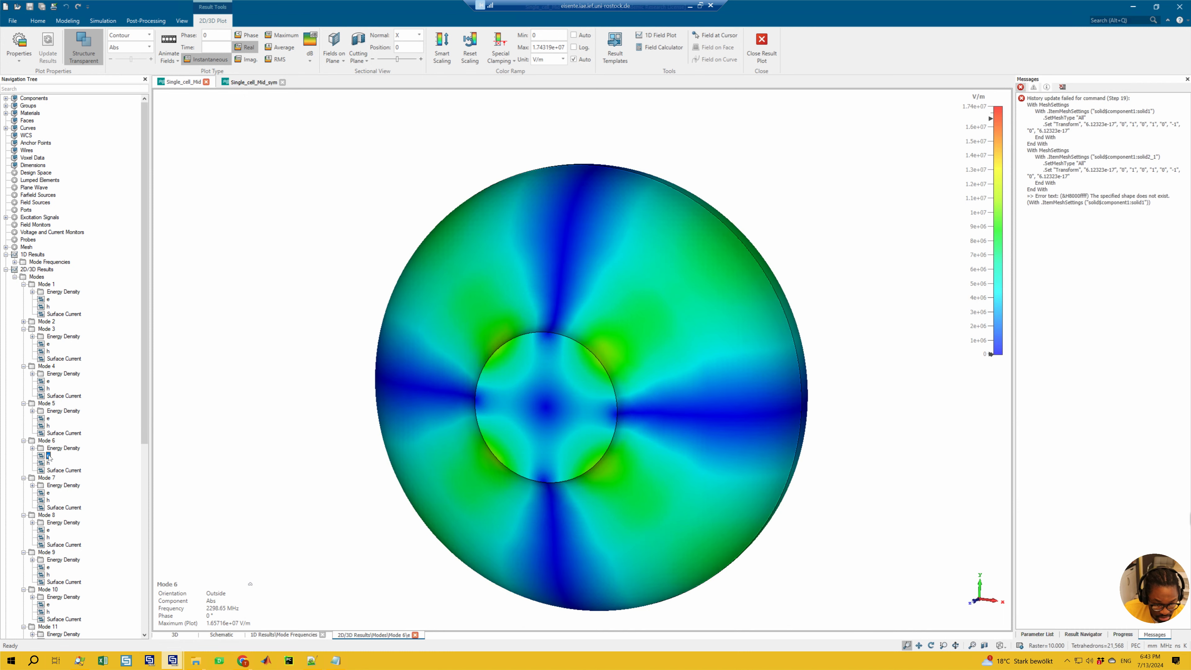
scroll(61, 501, down, 2)
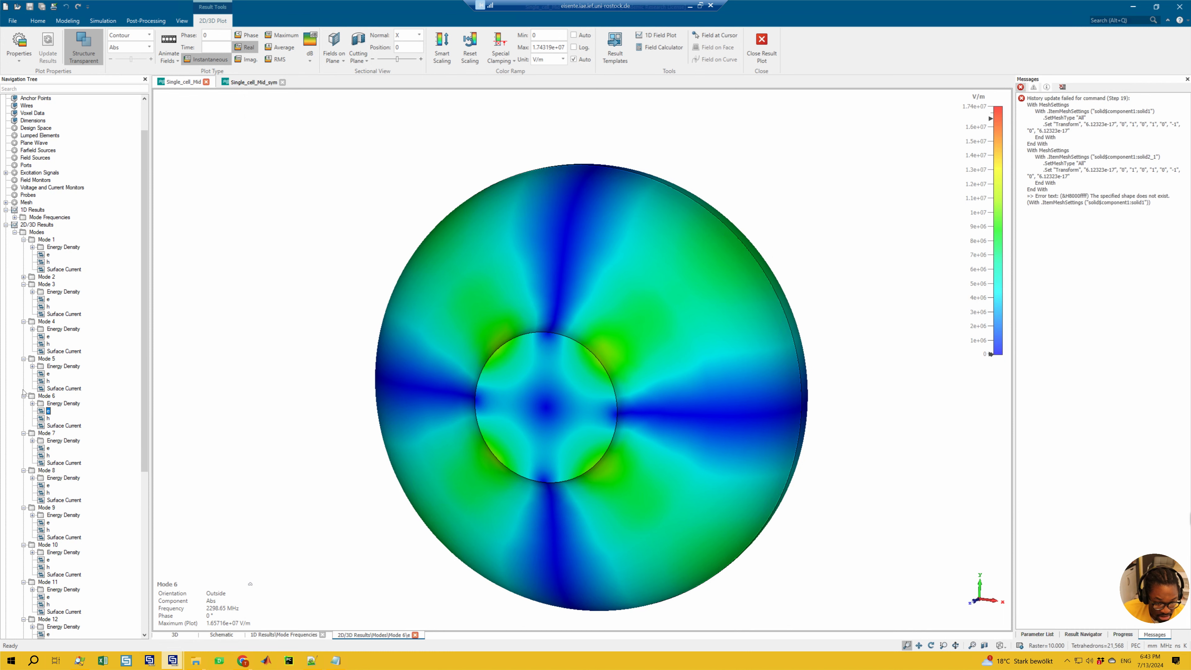
click(24, 358)
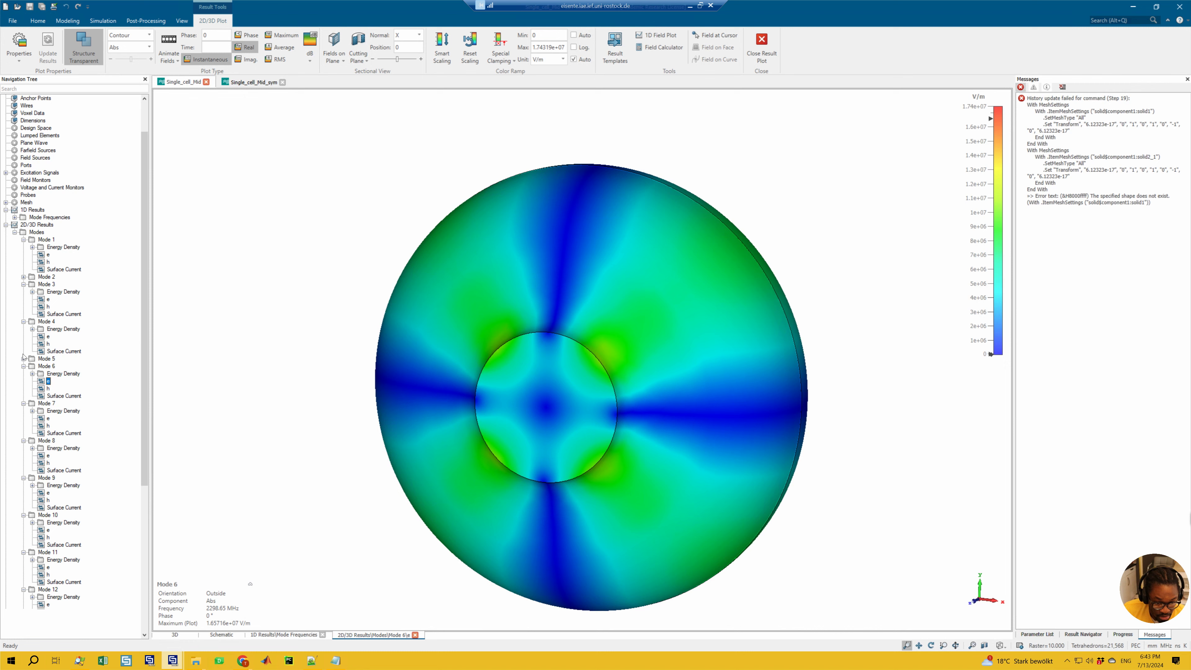
click(24, 322)
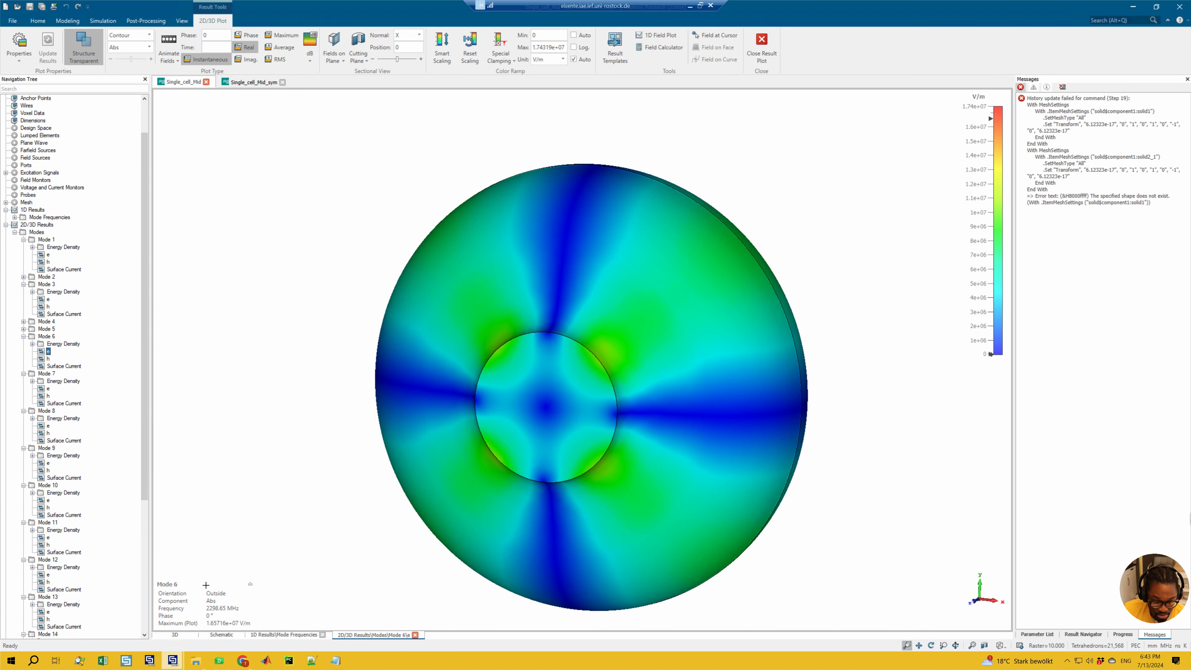
- Compare the Mode 6 frequency and electric field of Single_cell_Mid with the Mode 2 electric field of Single_cell_Mid_sym
mouse_move(225, 601)
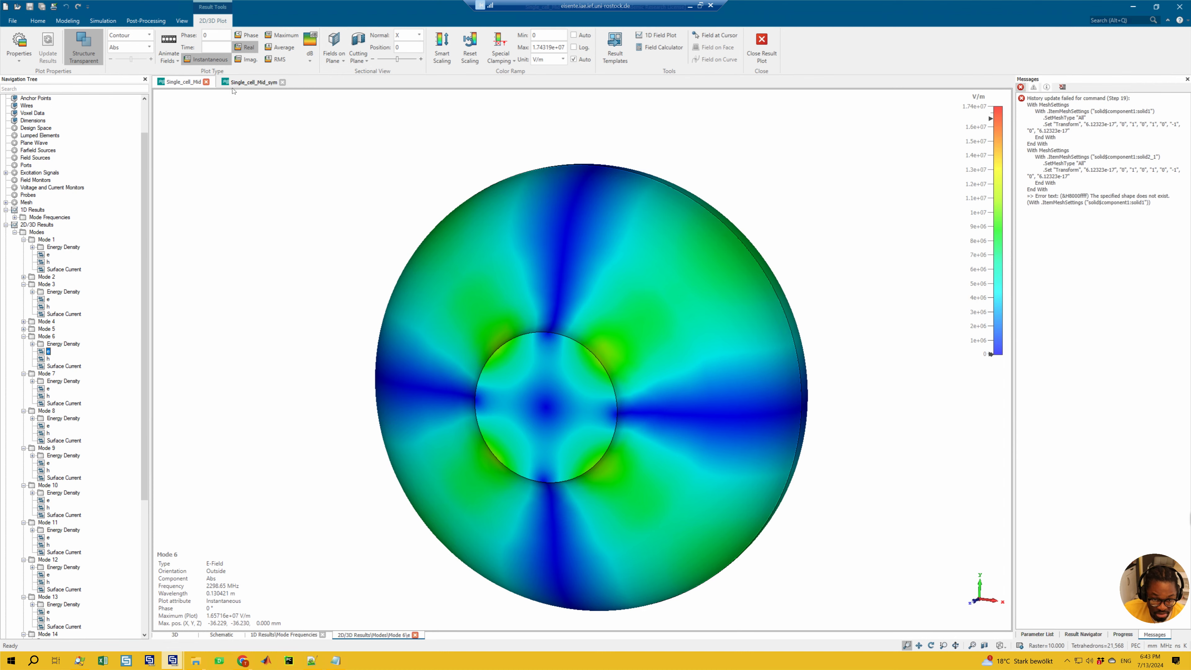
click(252, 82)
click(47, 329)
mouse_move(223, 621)
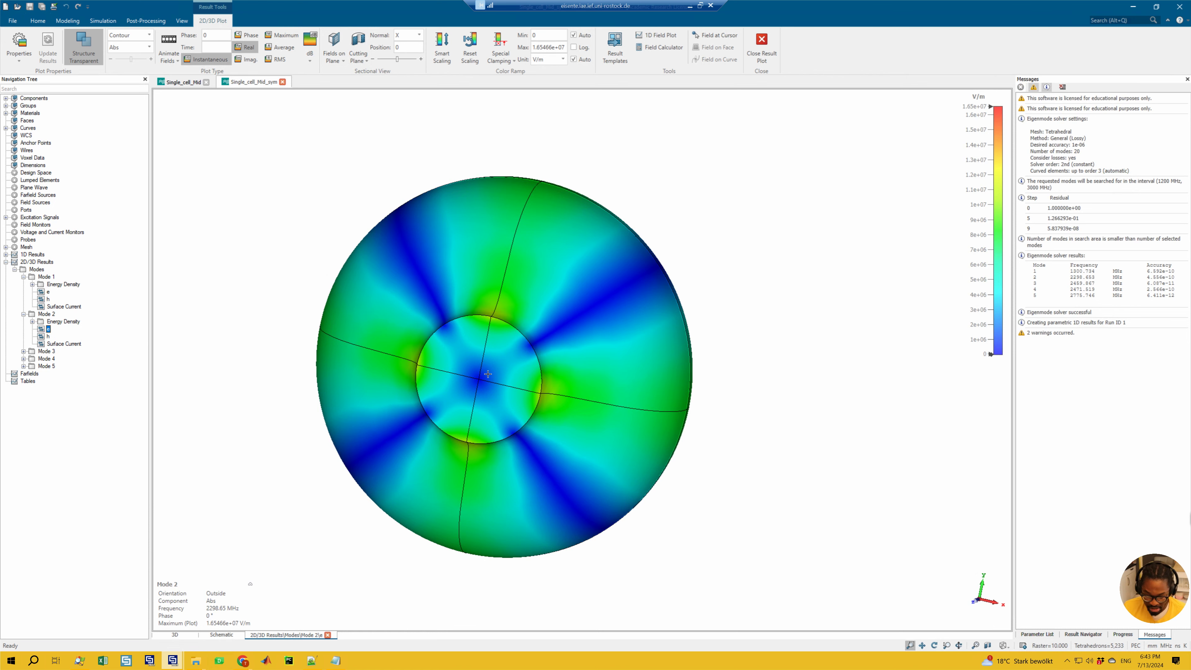
key(6)
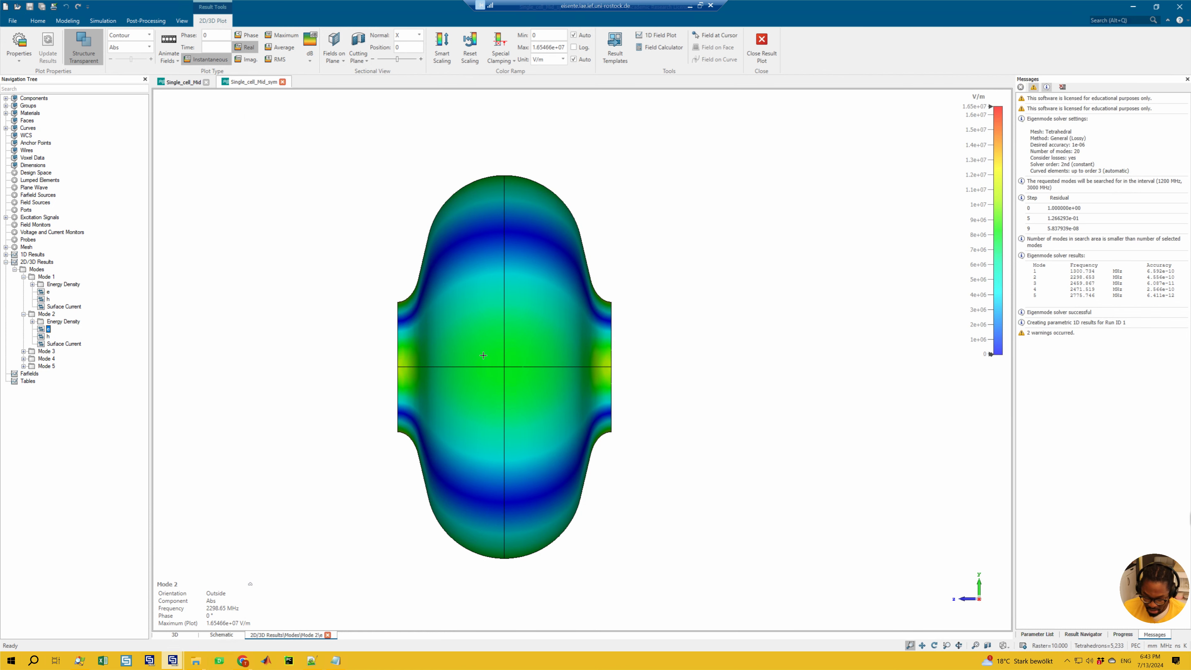
key(space)
- Plot the Mode 7 electric field in the Single_cell_Mid project
click(187, 80)
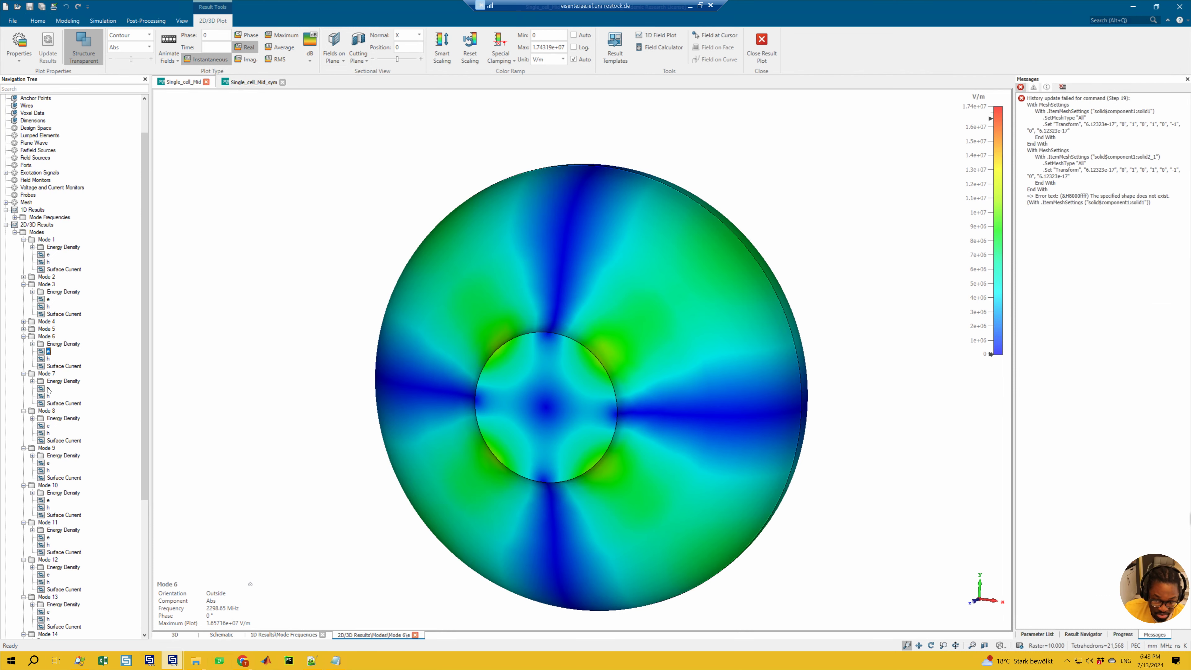
click(49, 388)
key(space)
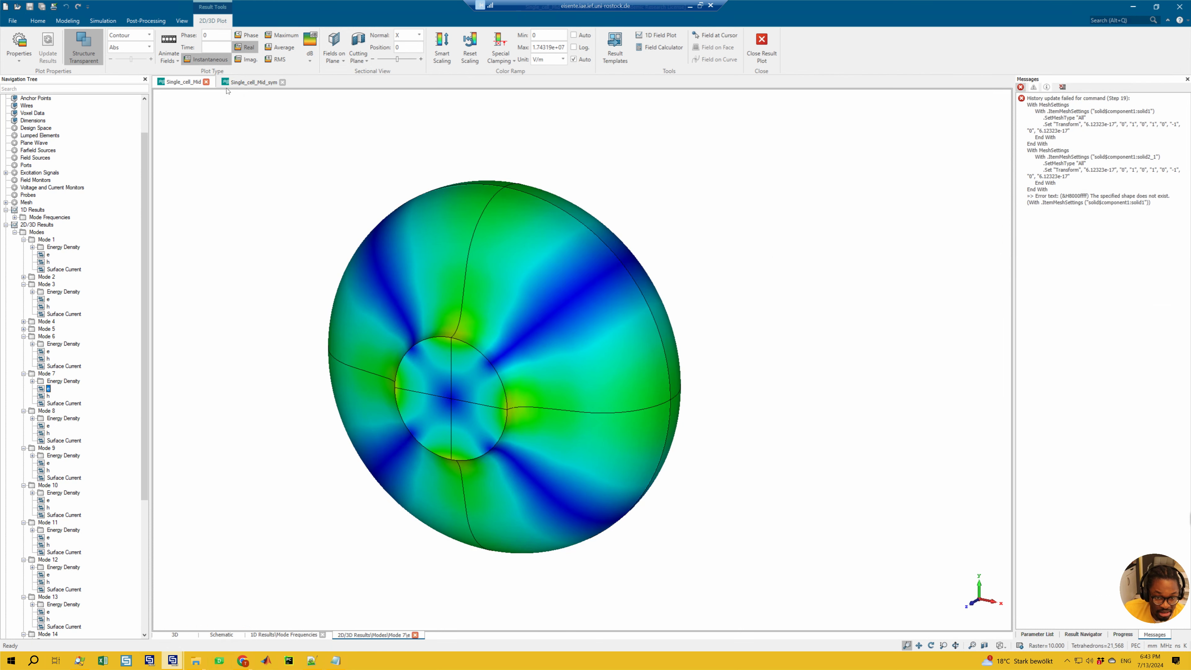
- Plot the Mode 3 electric field of Single_cell_Mid_sym and compare it with the Mode 8 electric field of Single_cell_Mid
click(239, 82)
click(48, 367)
click(183, 83)
click(49, 426)
- Alternate between the Mode 6 and Mode 7 electric fields of Single_cell_Mid to compare the orientation of their field patterns
click(48, 389)
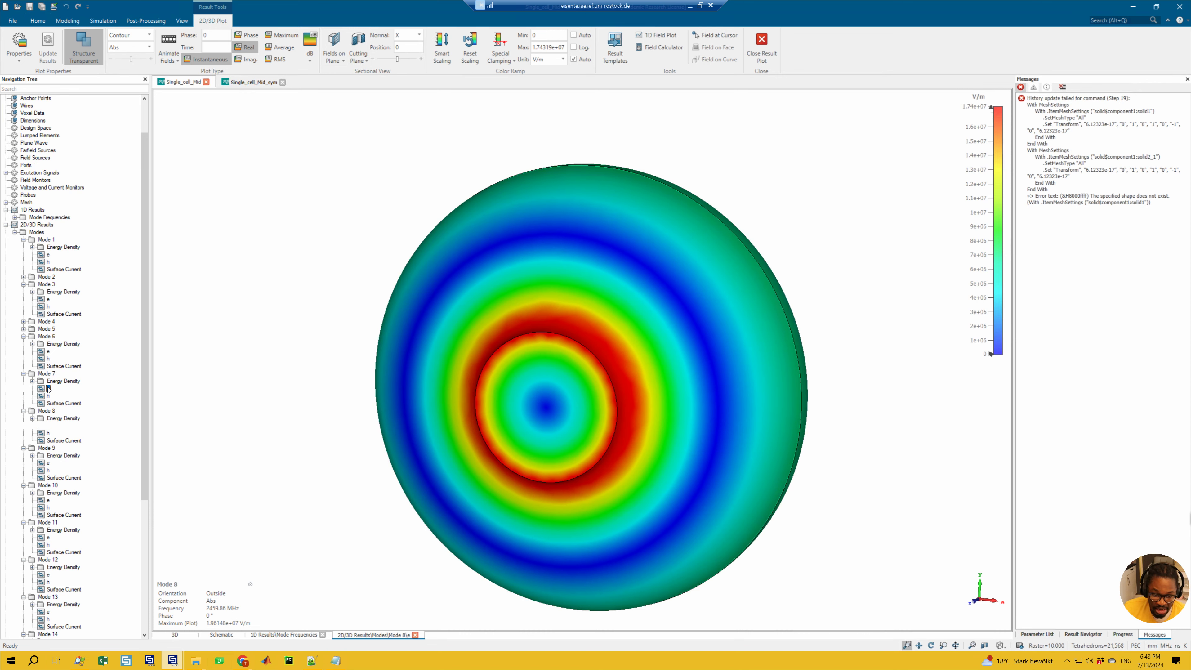
click(47, 350)
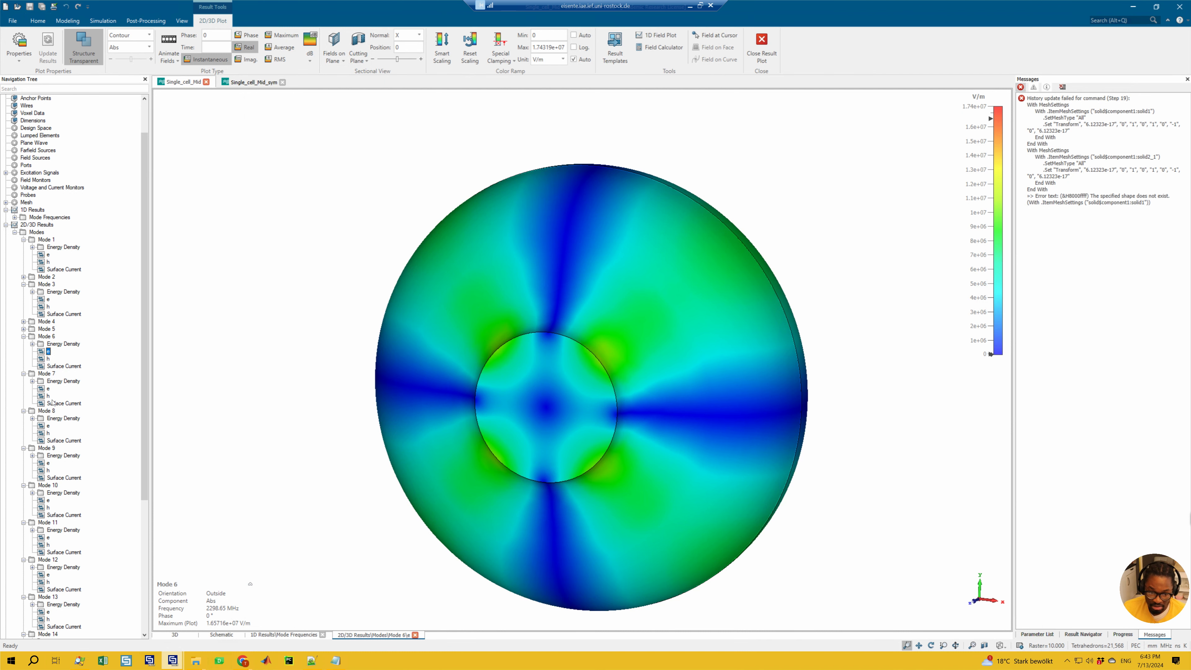
click(49, 389)
click(48, 351)
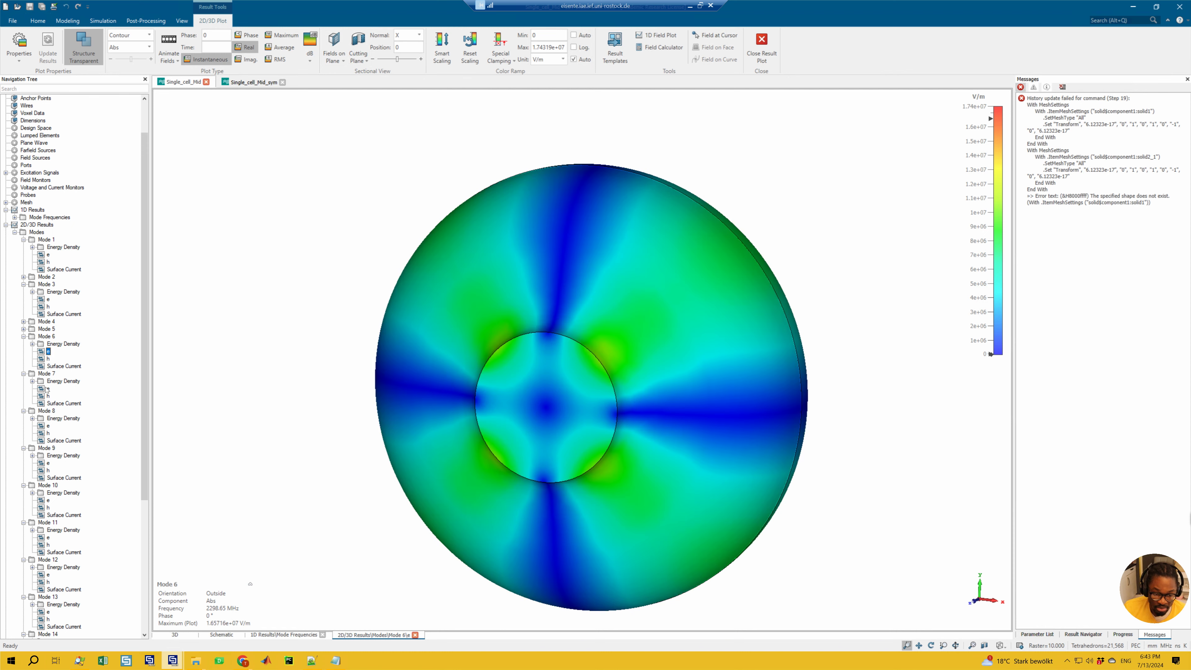
click(49, 389)
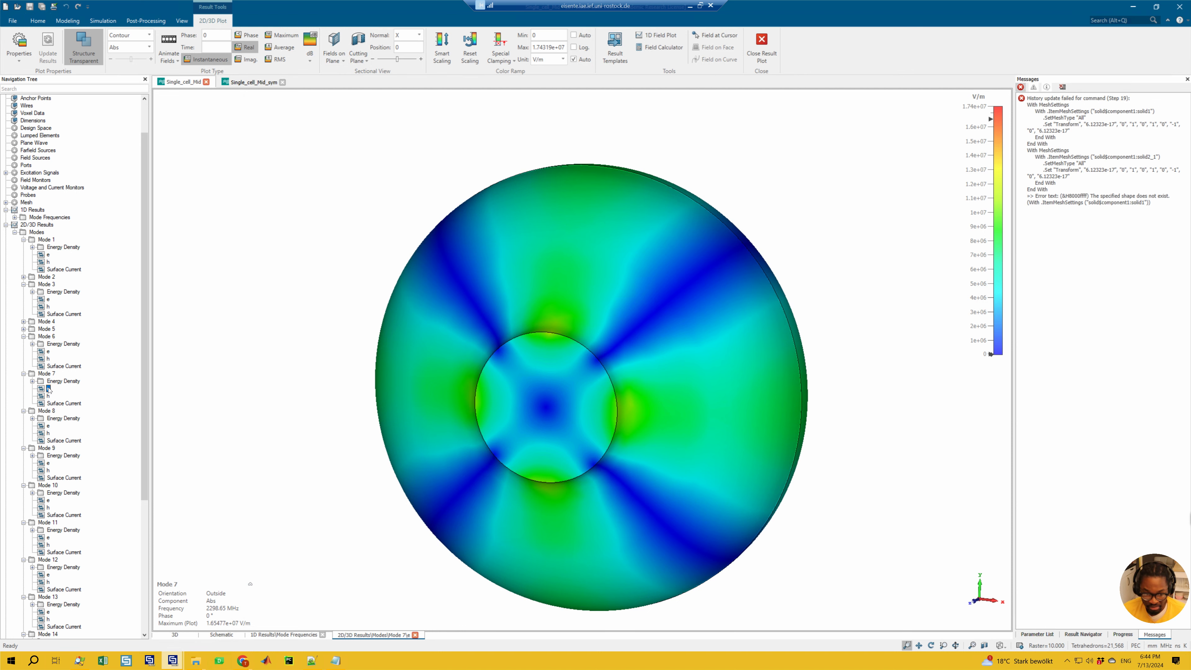
click(47, 352)
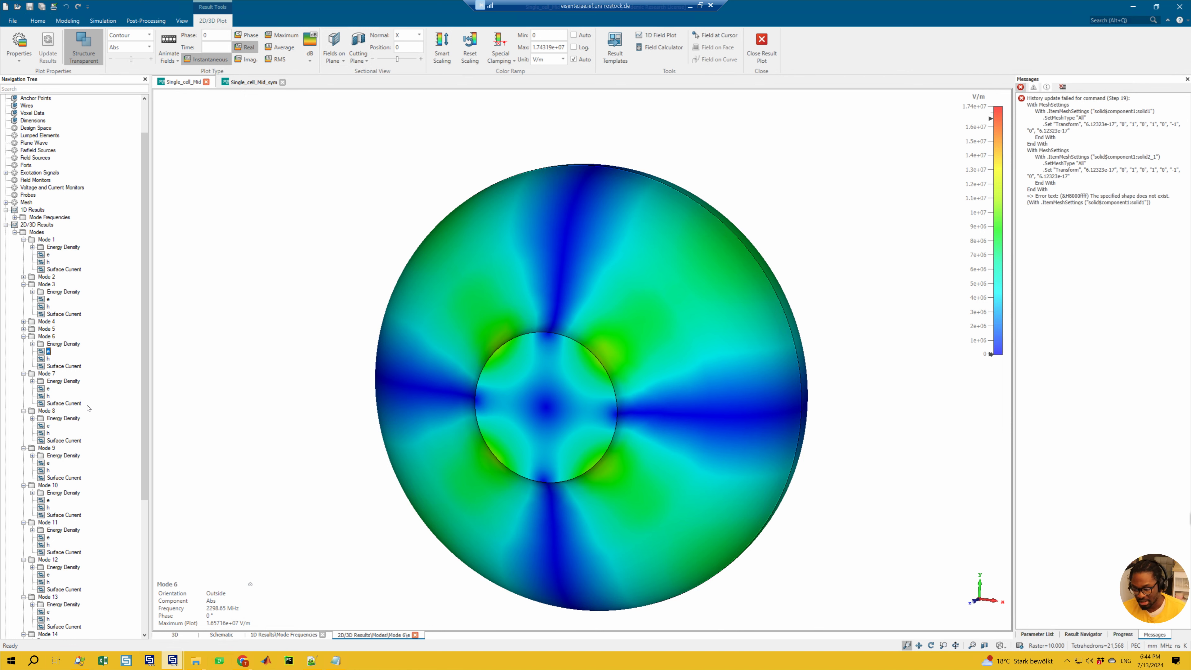
click(48, 388)
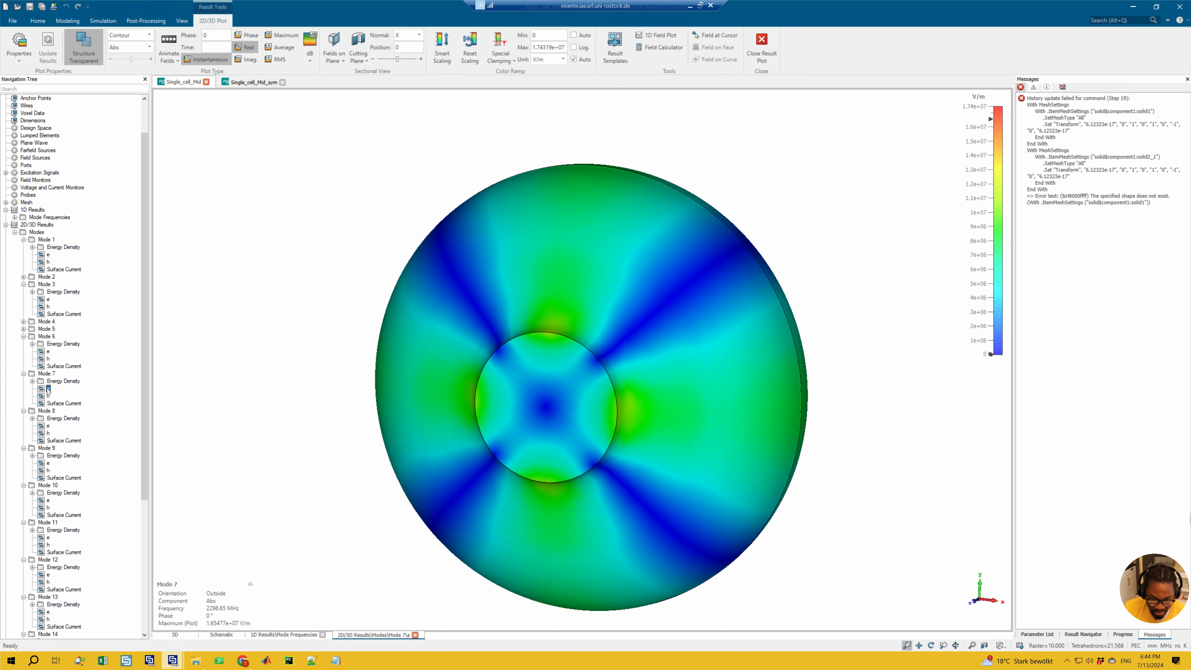
click(48, 351)
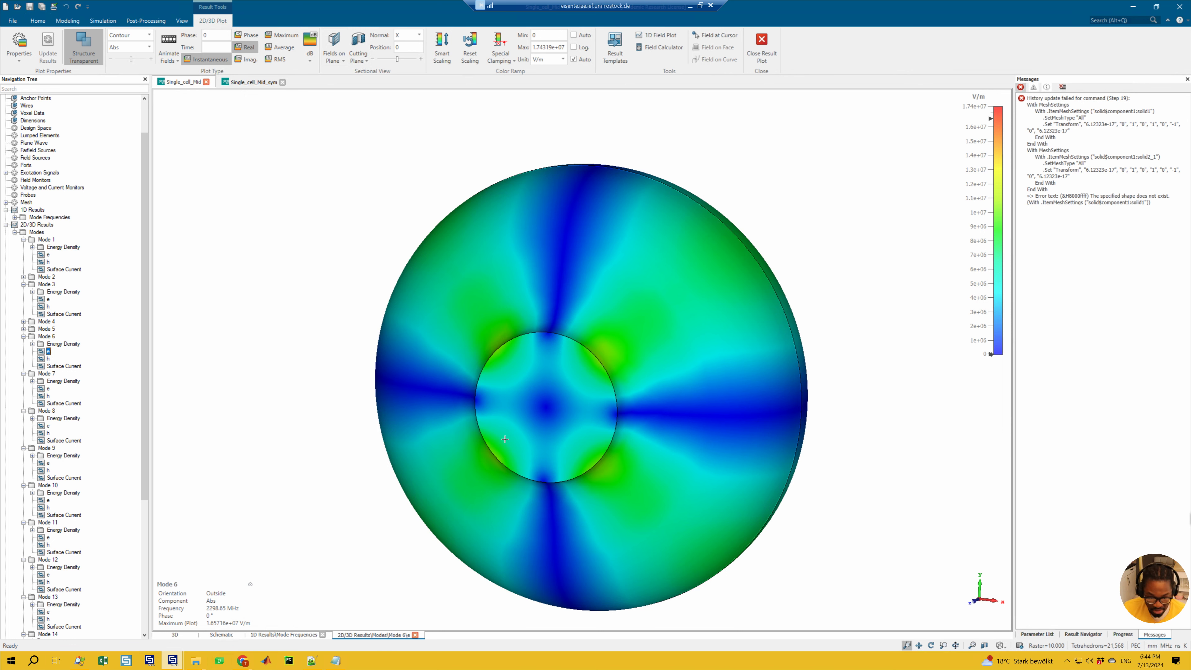
click(49, 389)
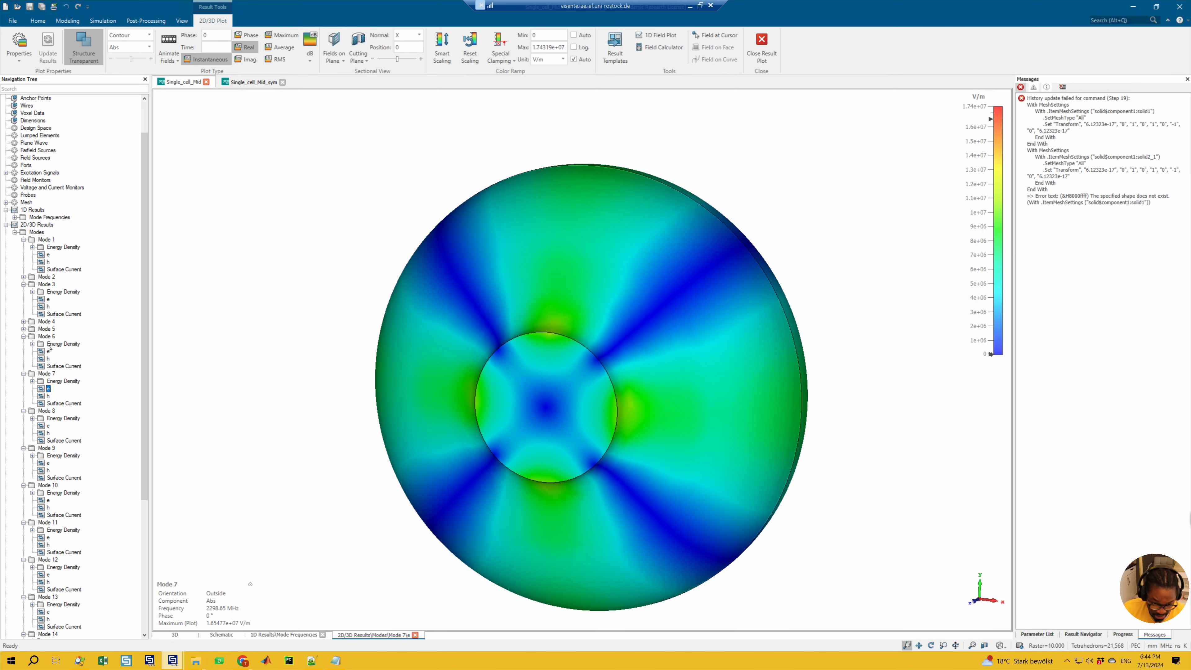
click(49, 351)
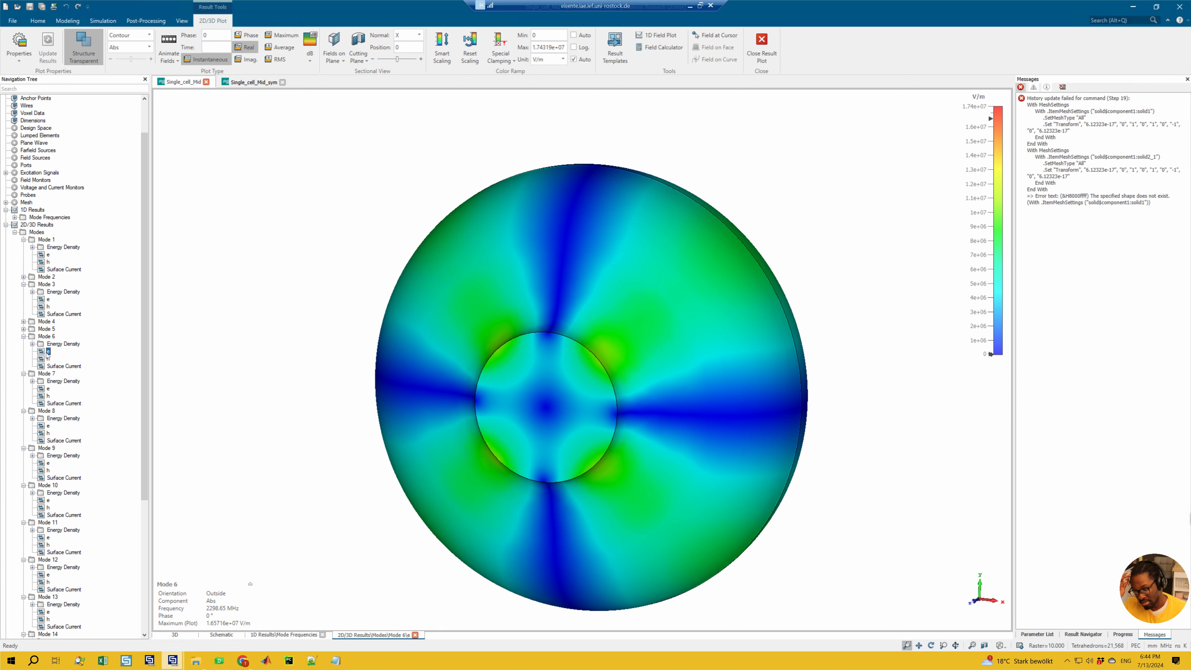
- Compare the Mode 7 electric field of Single_cell_Mid with the Mode 2 electric field of Single_cell_Mid_sym
click(48, 388)
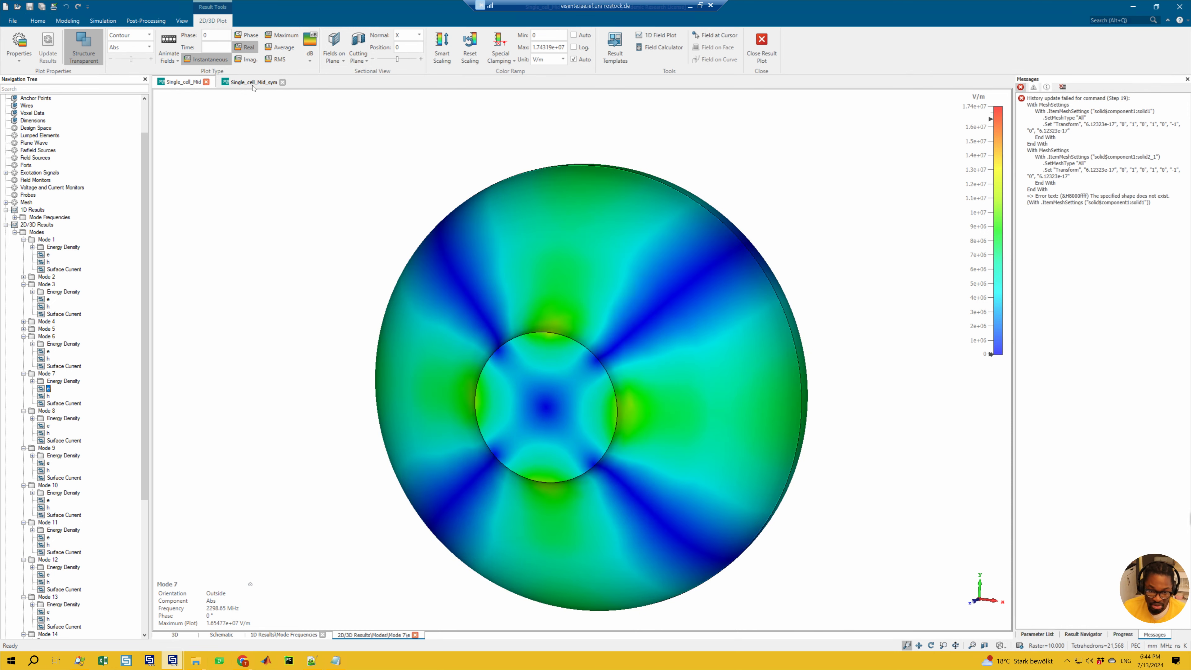
click(253, 83)
click(49, 329)
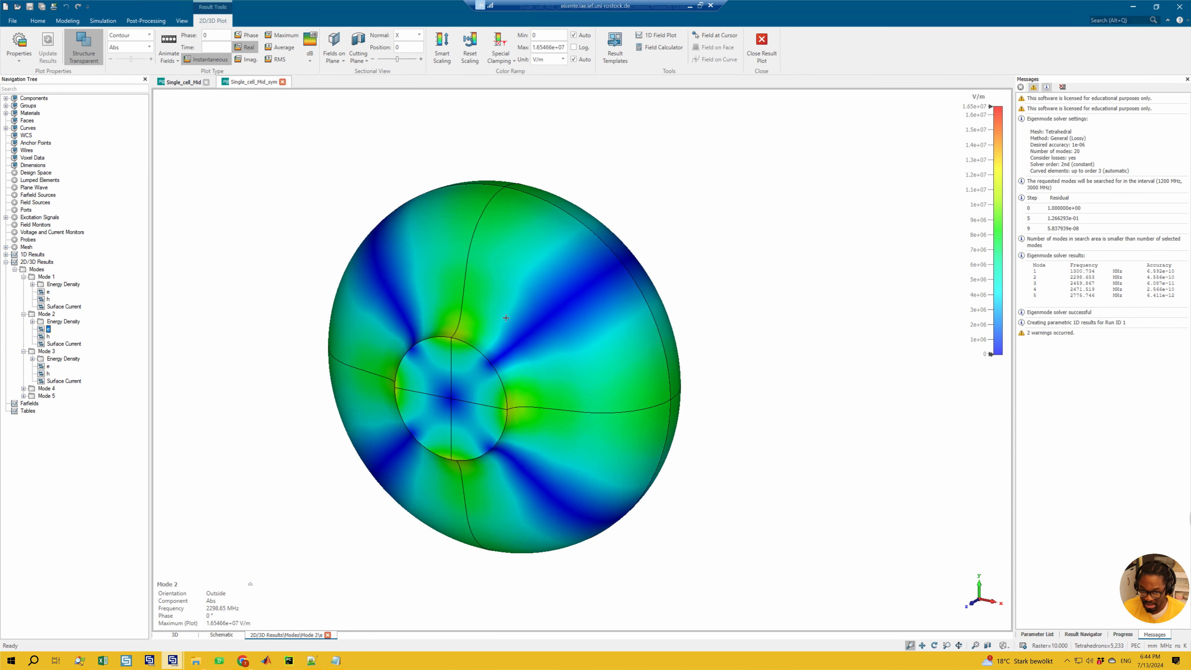
- Compare the Mode 3 electric field of Single_cell_Mid_sym with the Mode 8 electric field of Single_cell_Mid, including their frequencies
click(48, 367)
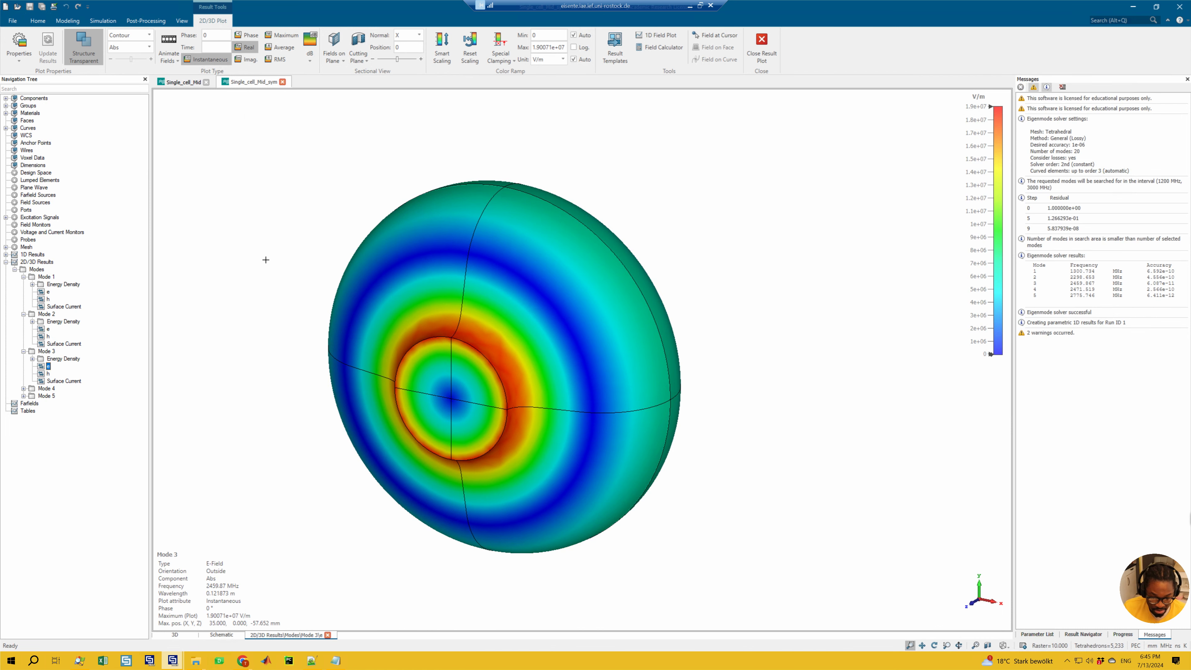
click(182, 81)
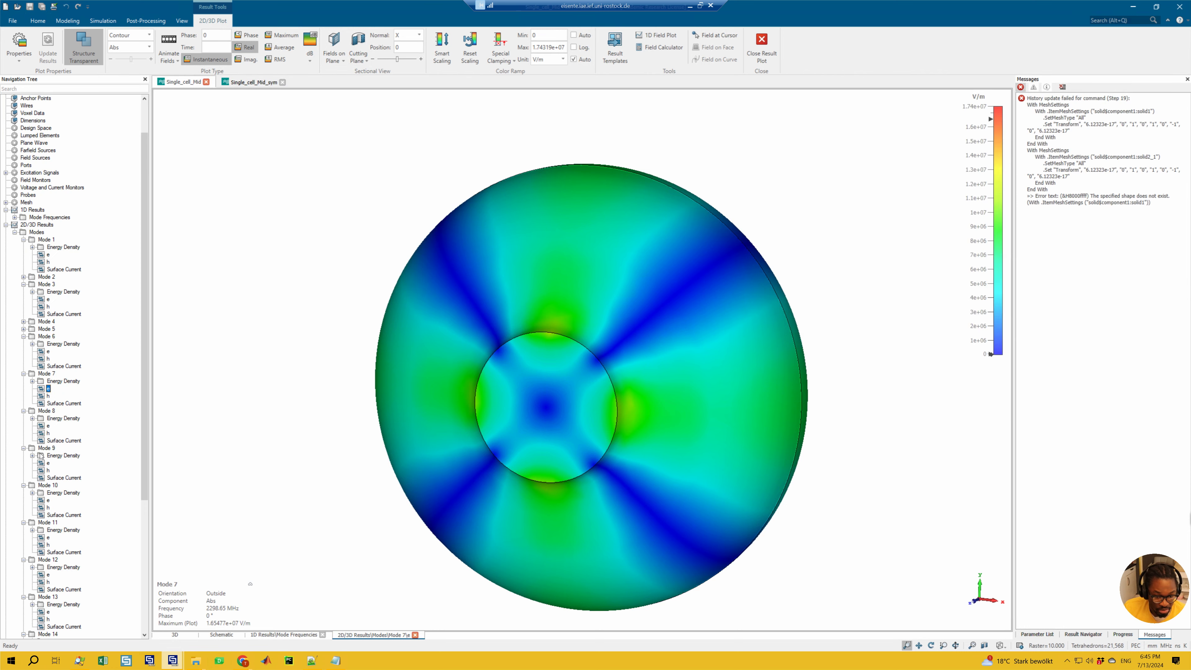
click(48, 470)
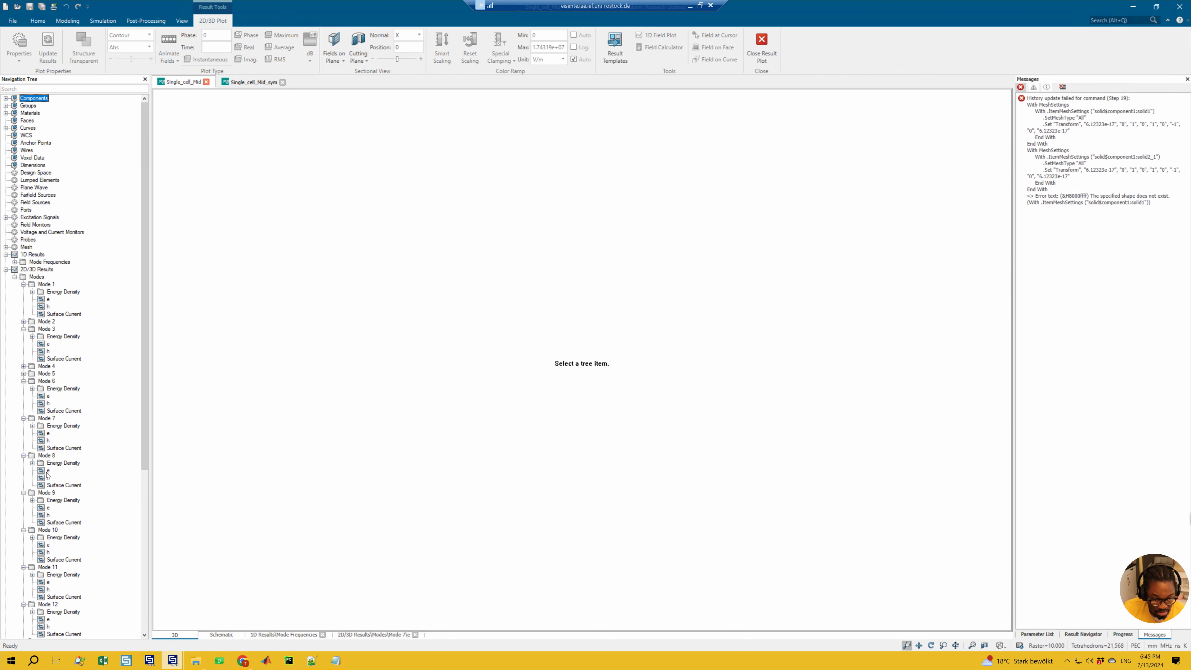
click(49, 507)
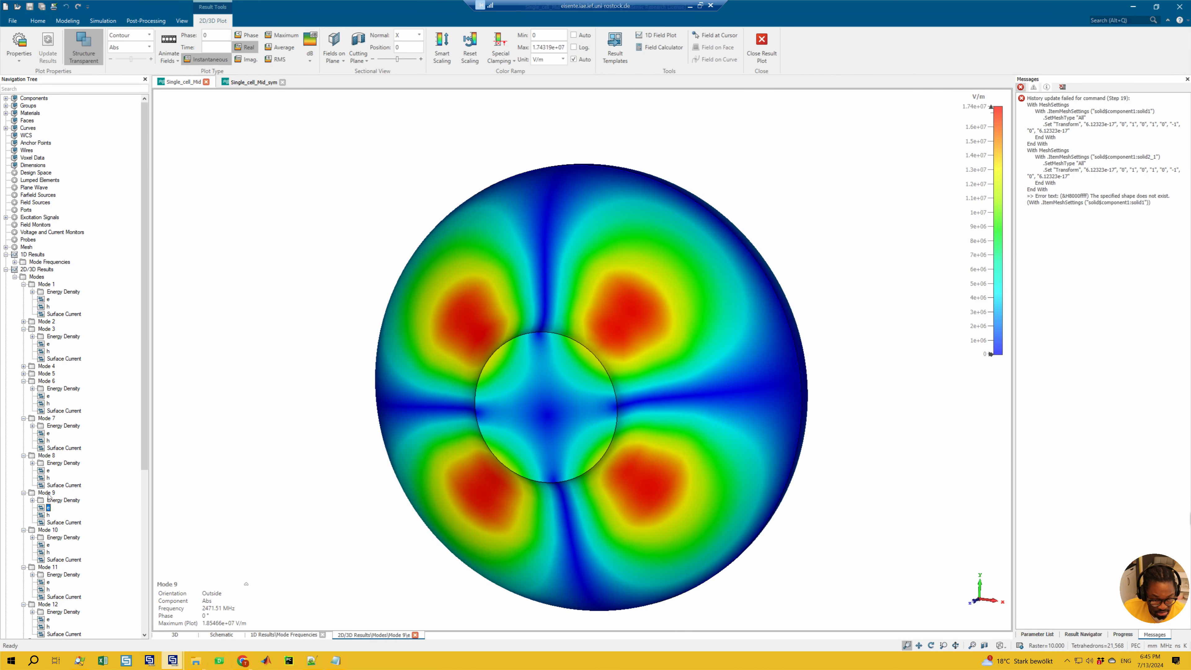
click(48, 471)
mouse_move(232, 607)
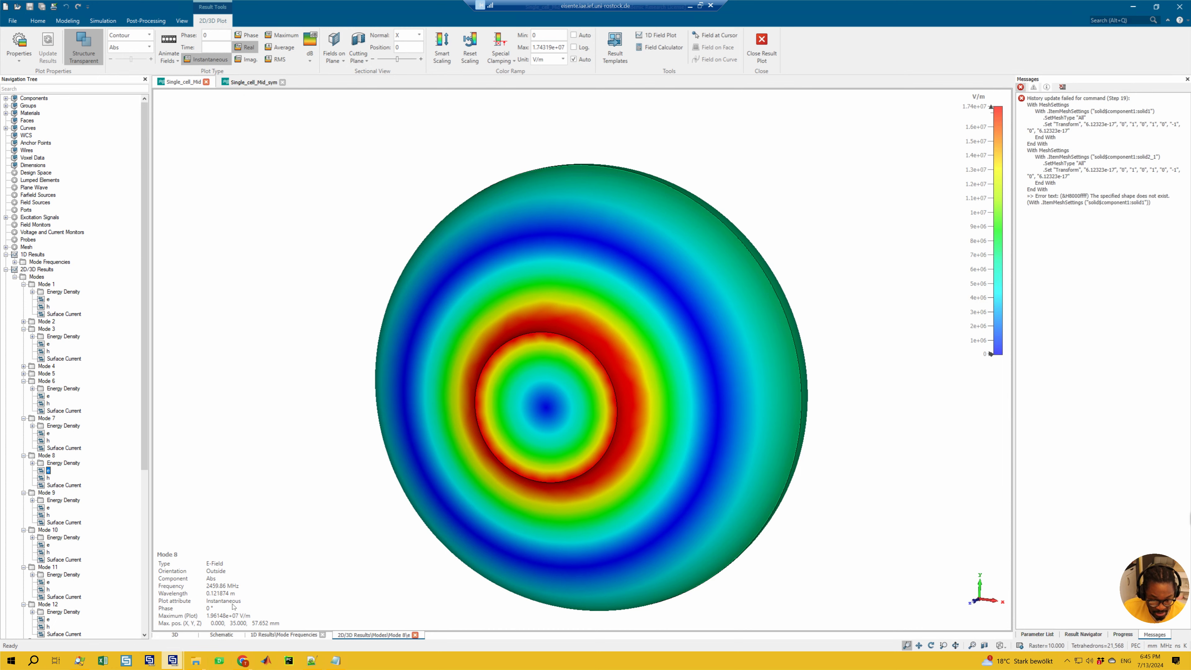
click(253, 82)
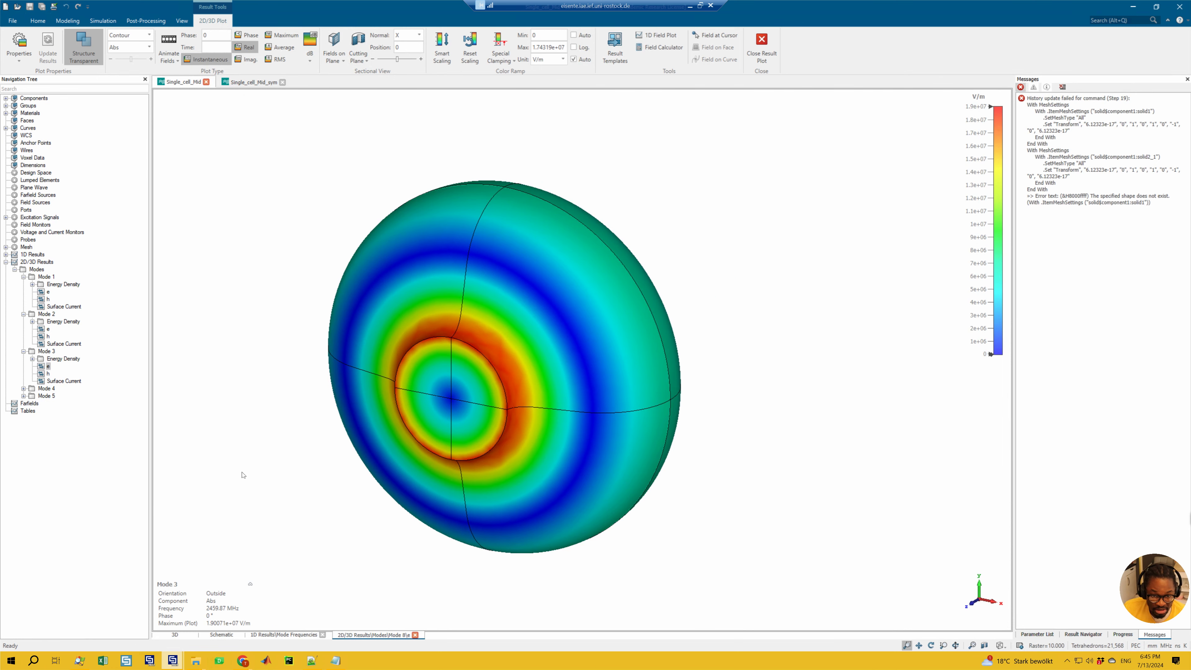
mouse_move(226, 620)
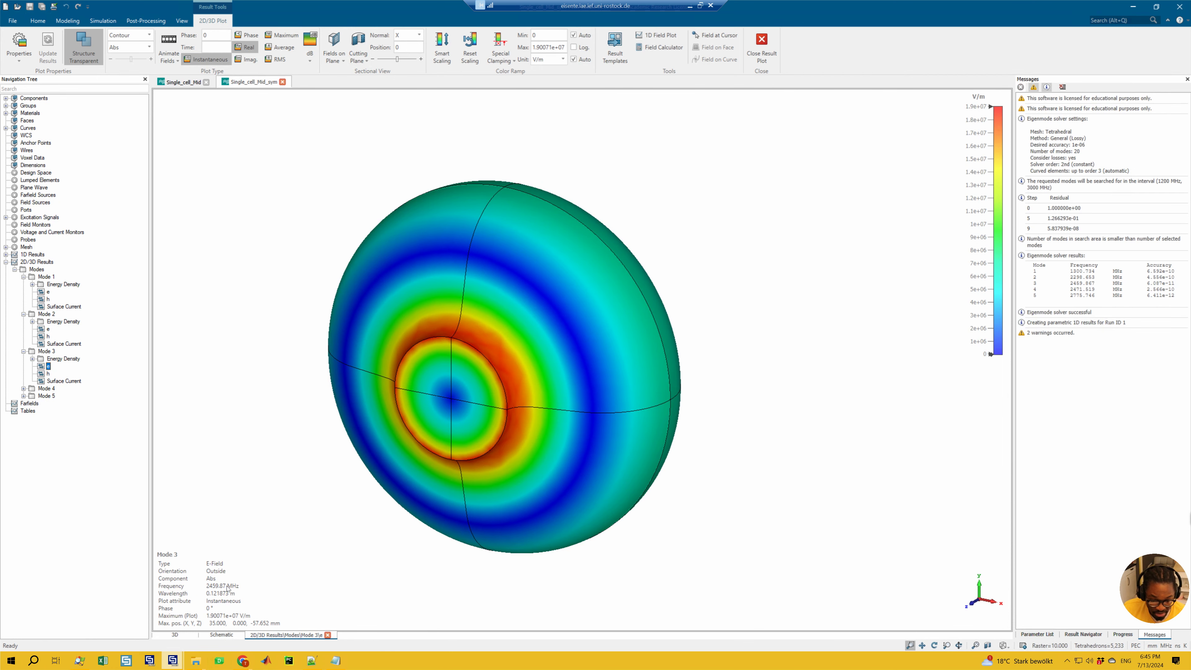
- Plot the Mode 4 electric field of Single_cell_Mid_sym and compare it with the Mode 9 electric field of Single_cell_Mid
click(24, 389)
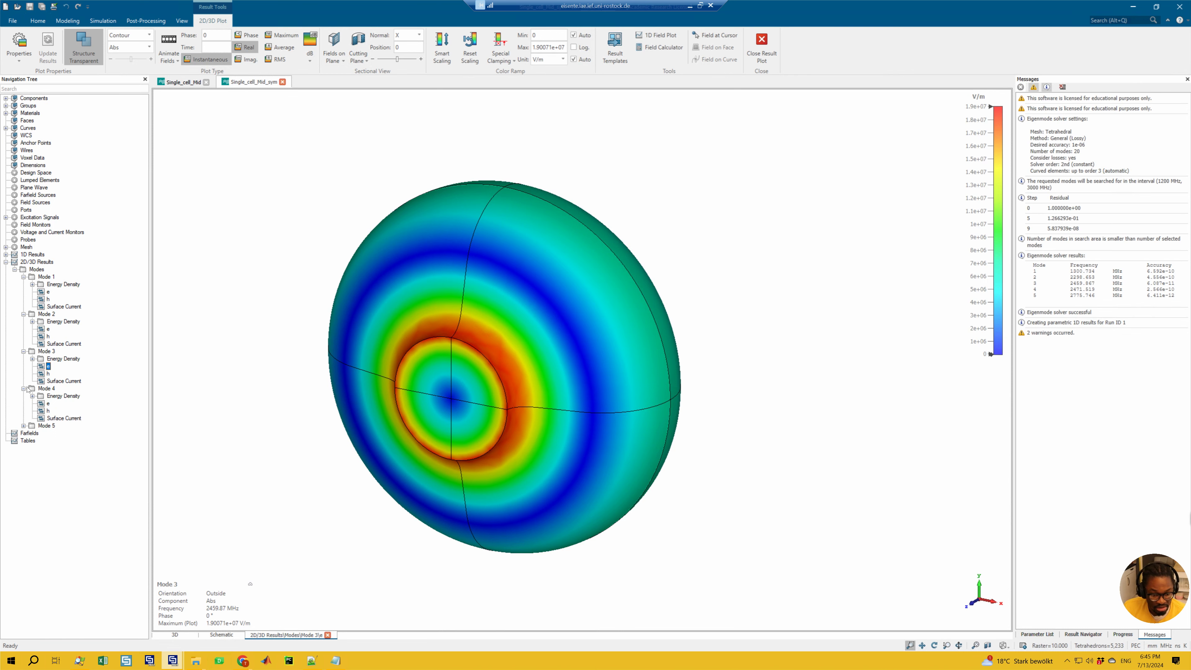
click(45, 404)
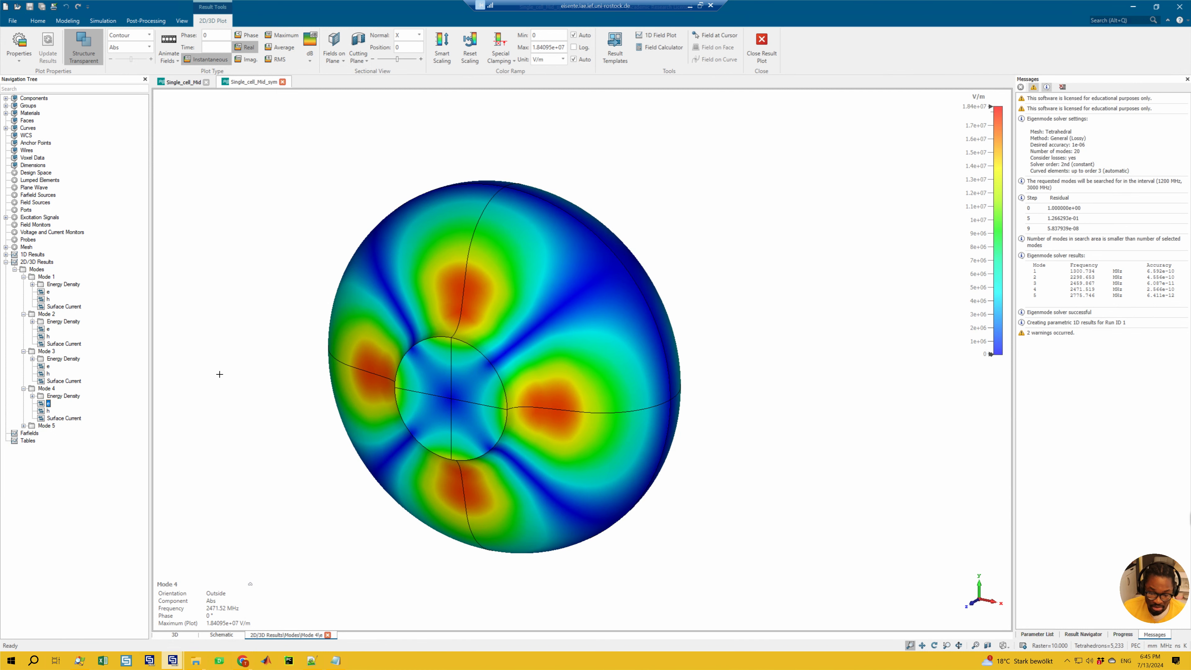
click(187, 82)
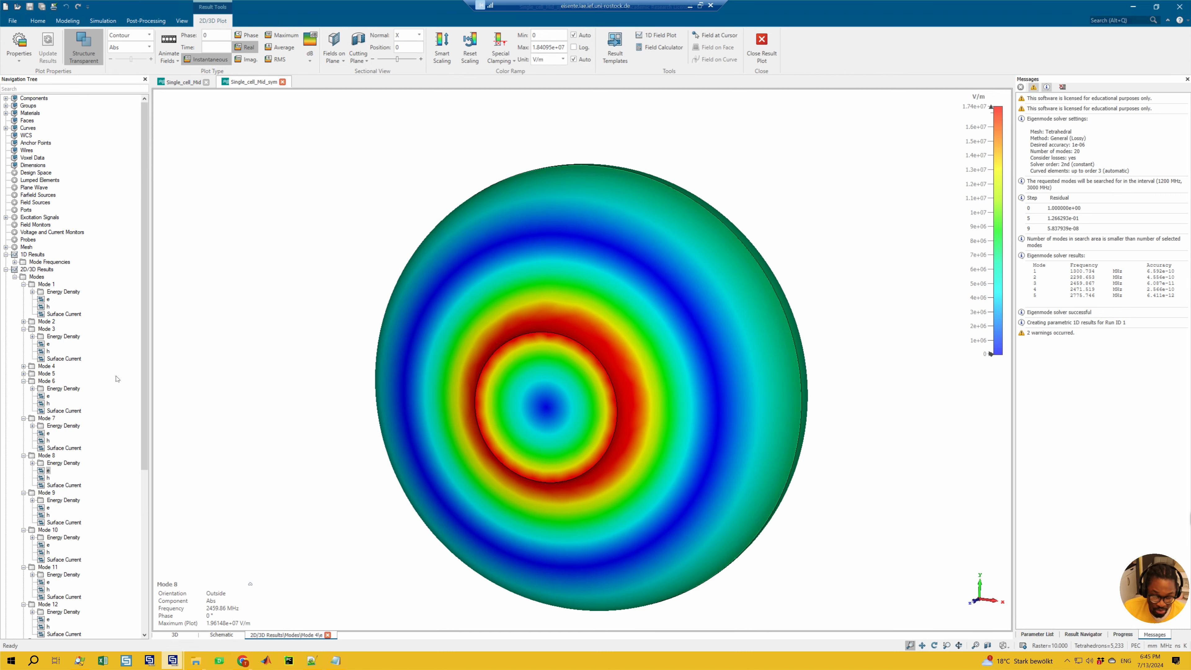
click(48, 508)
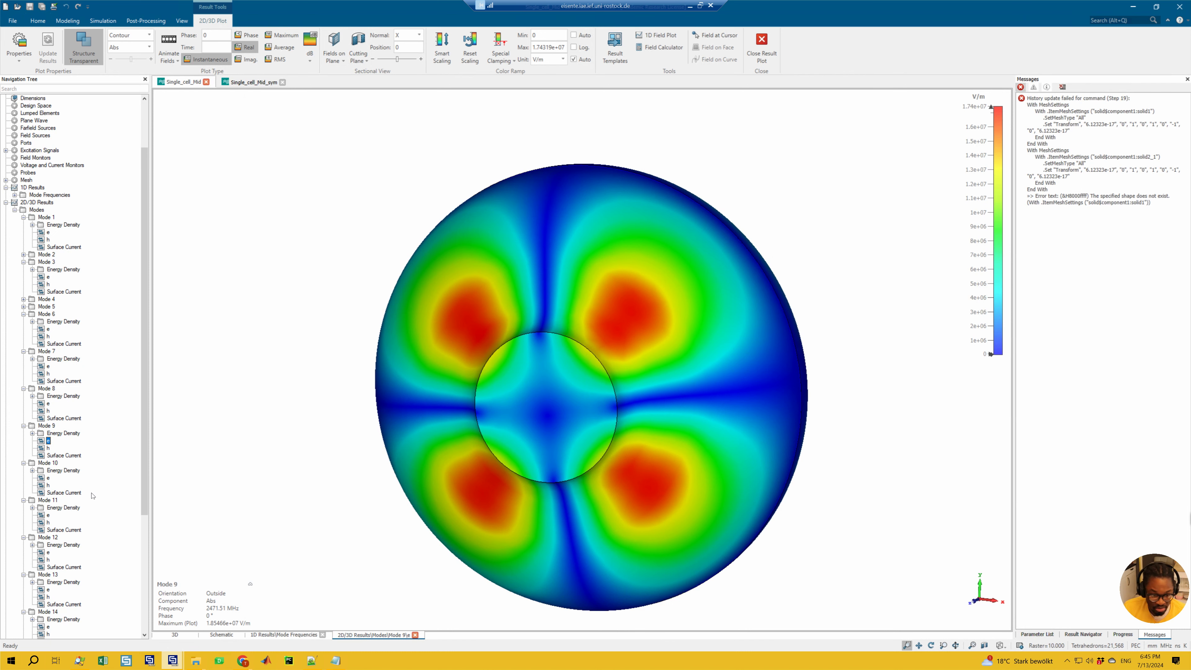
- Plot the Mode 14 electric field of Single_cell_Mid and the Mode 5 electric field of Single_cell_Mid_sym
scroll(95, 496, down, 3)
click(49, 561)
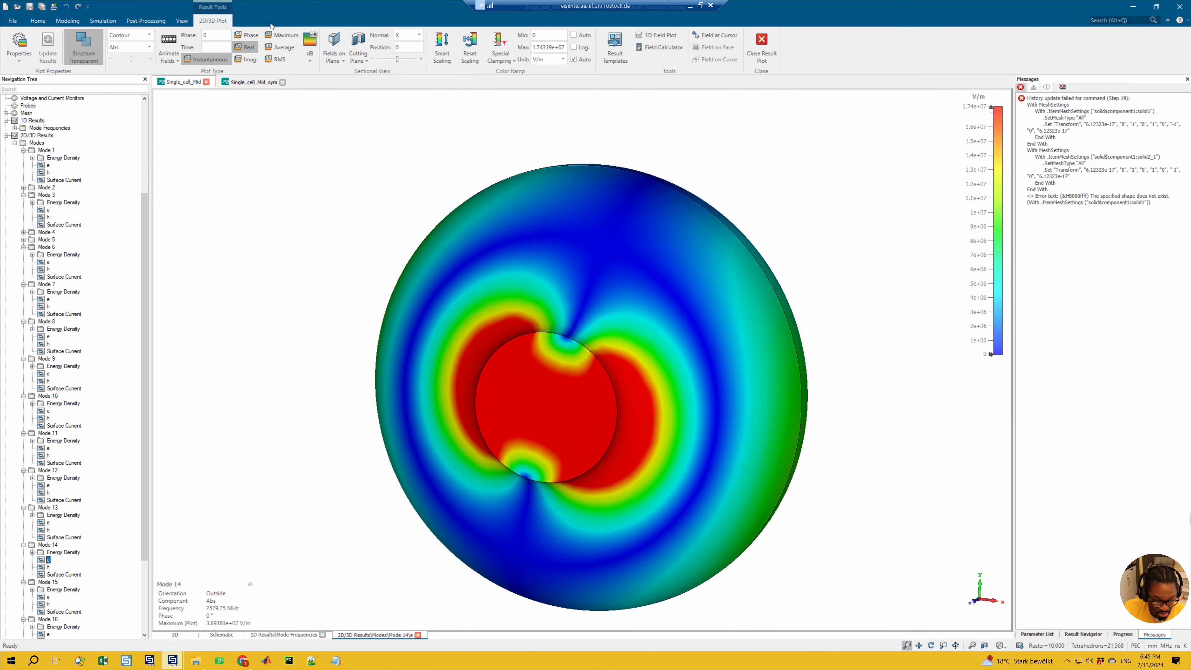
click(253, 81)
click(23, 425)
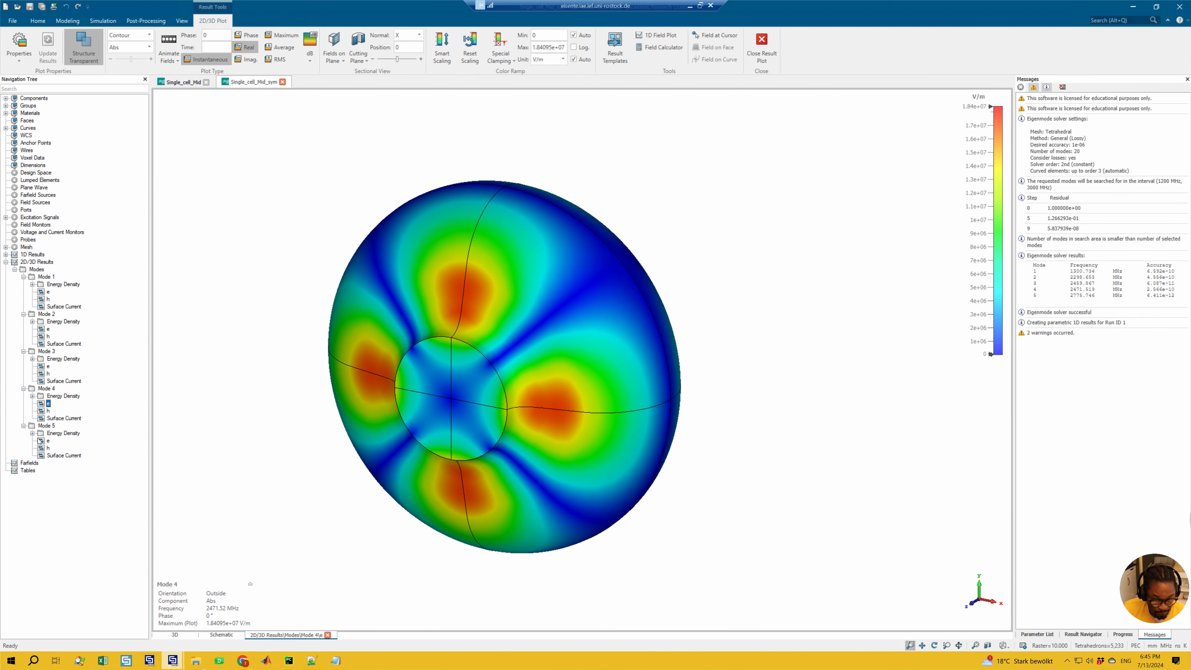
click(47, 442)
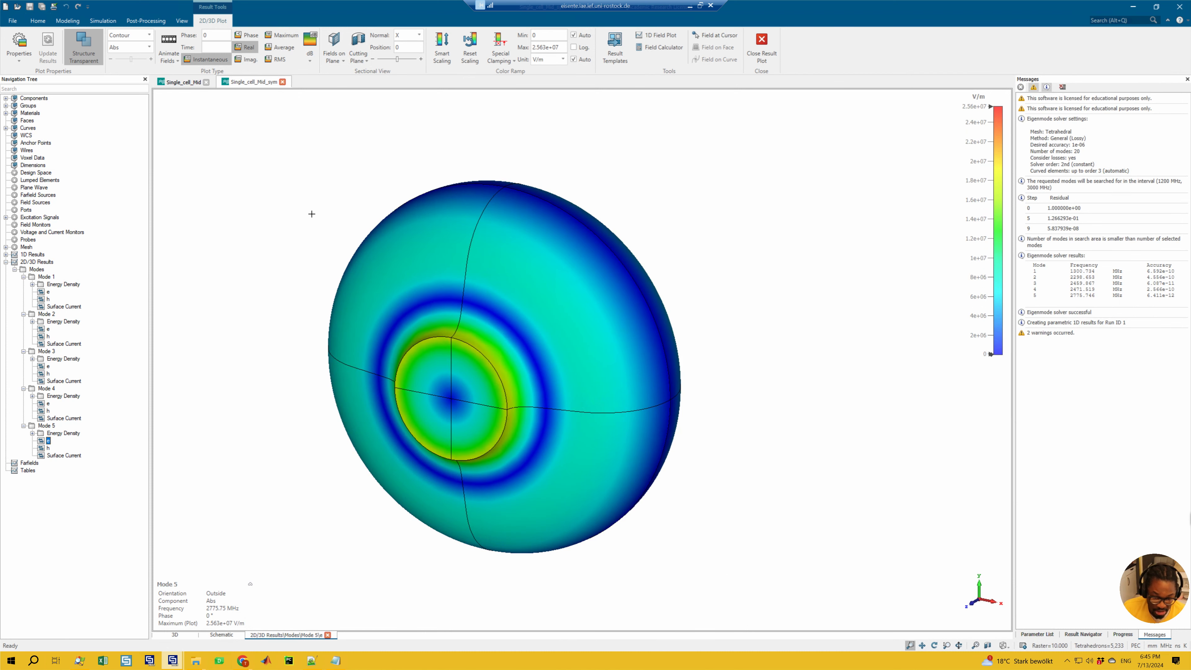
- Compare the Mode 18, Mode 17 and Mode 16 electric fields of Single_cell_Mid with the Mode 5 electric field of Single_cell_Mid_sym
click(184, 83)
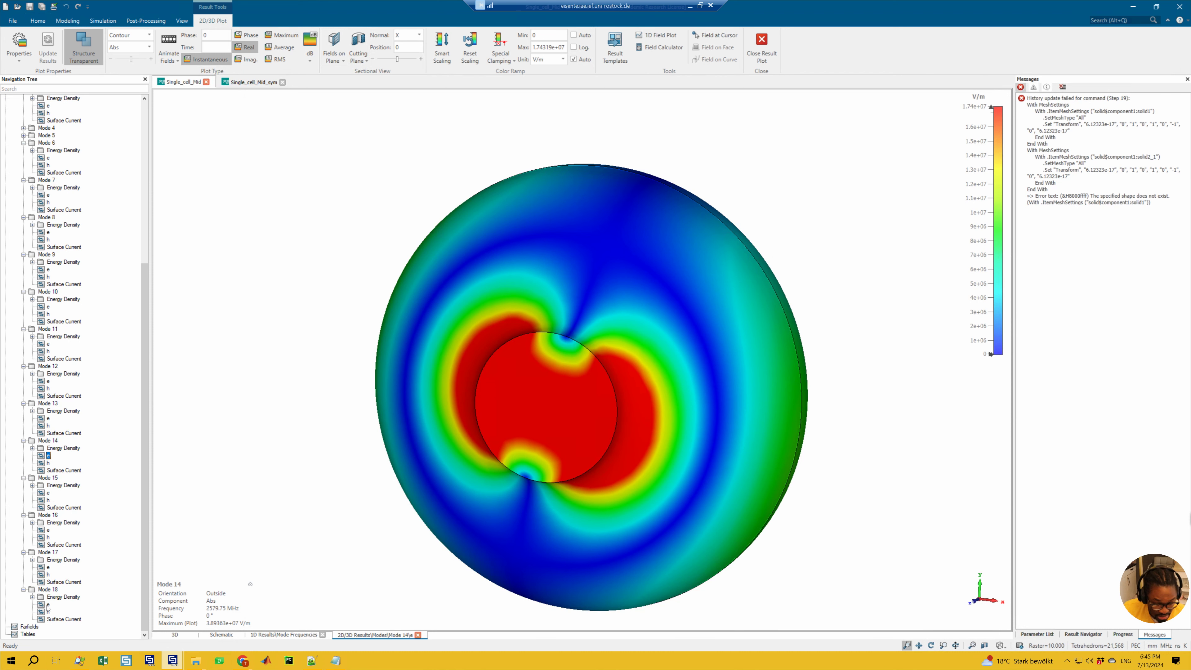
click(48, 605)
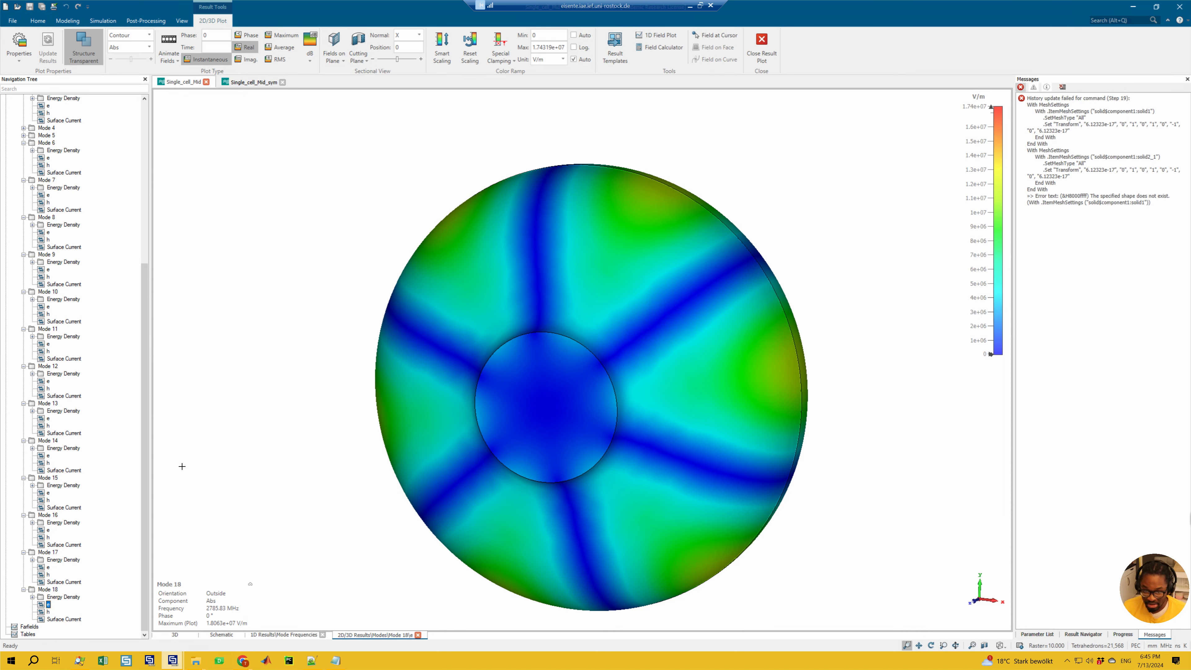
click(47, 567)
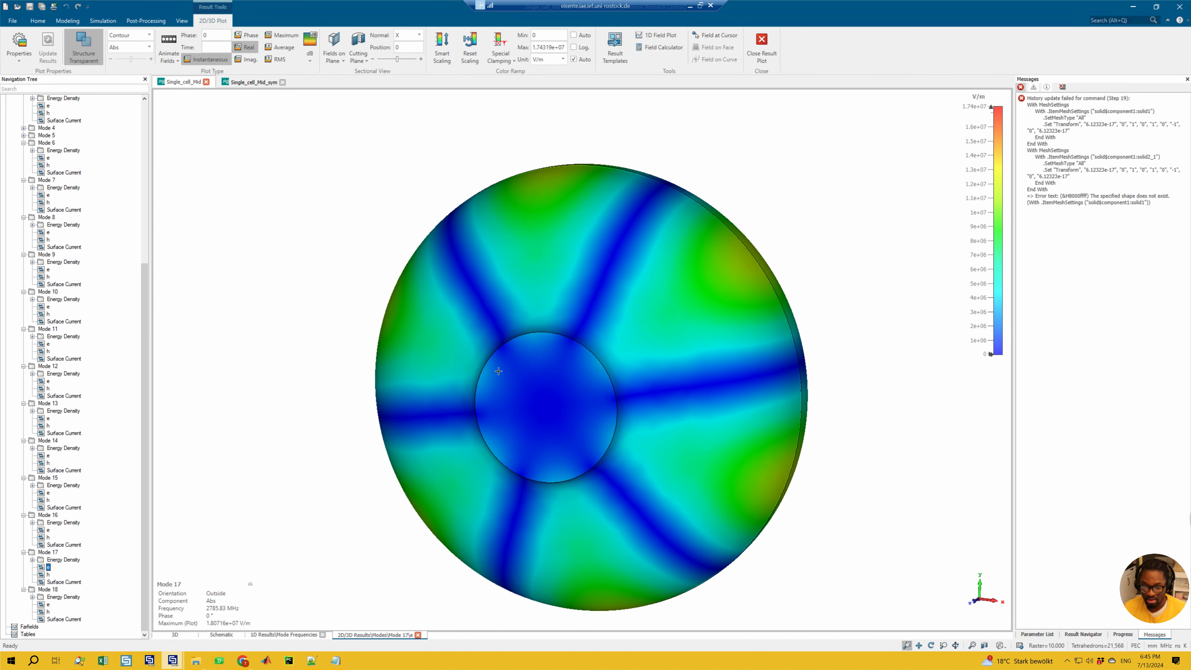
click(48, 530)
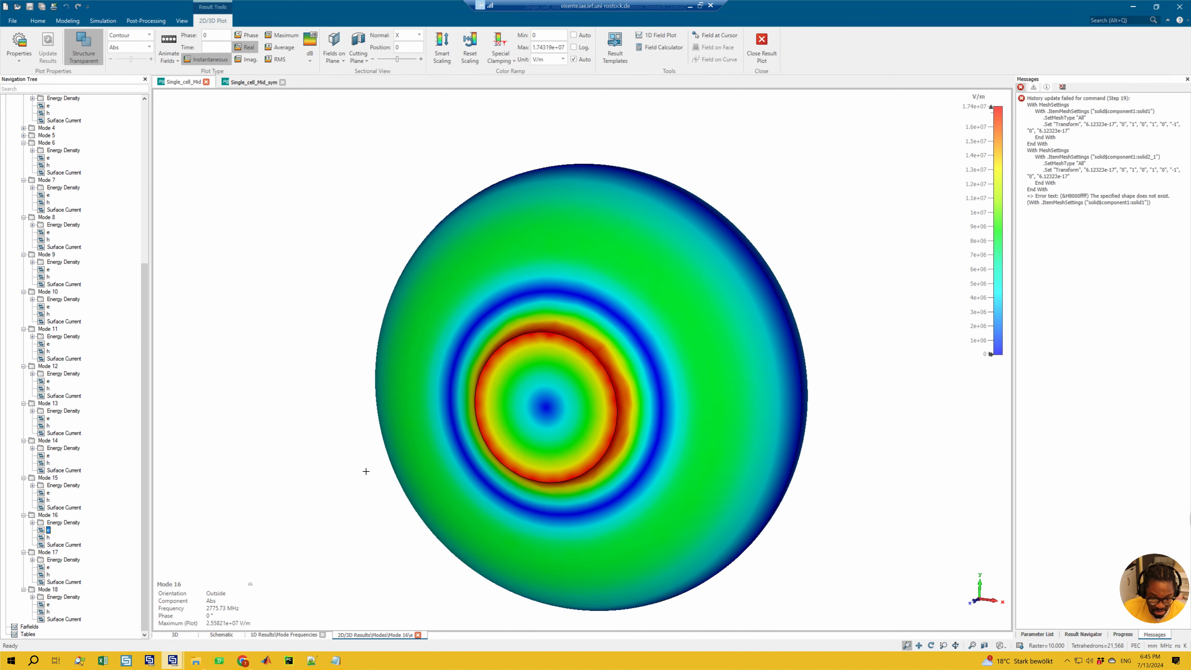
click(254, 82)
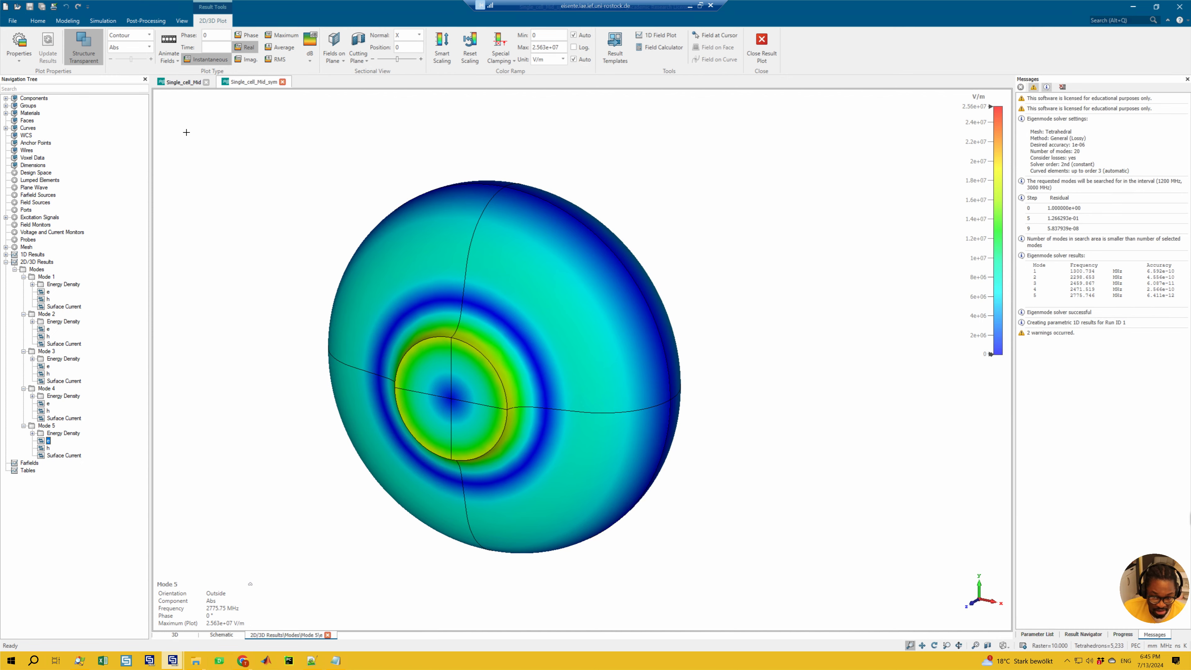
click(174, 82)
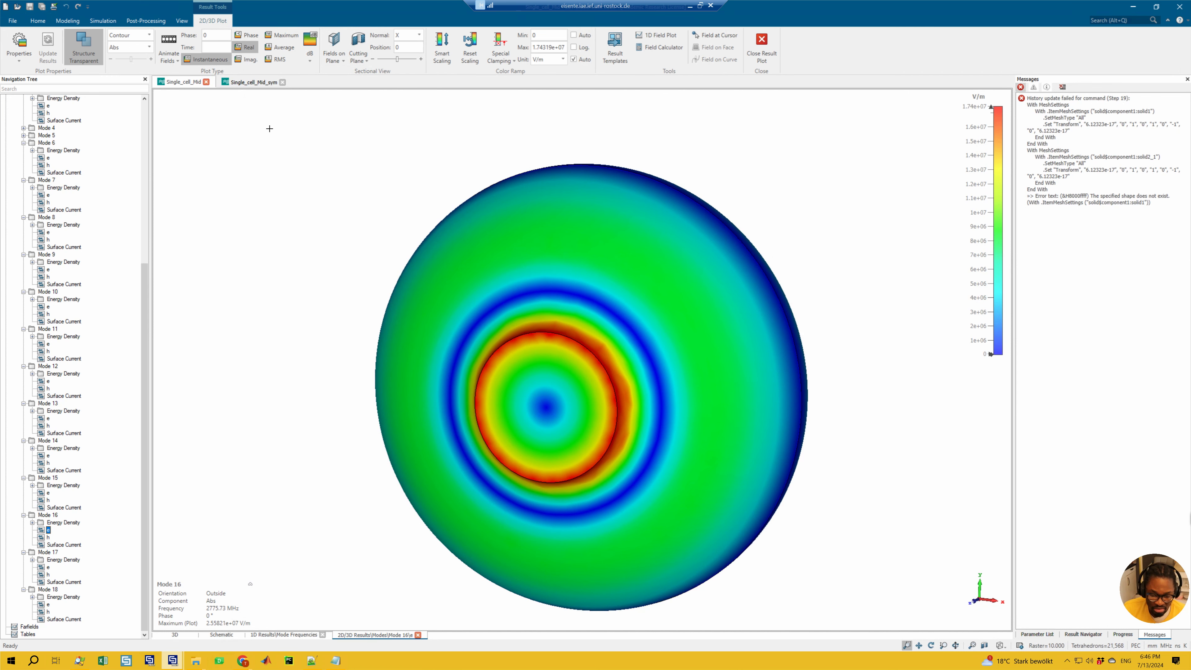
click(48, 567)
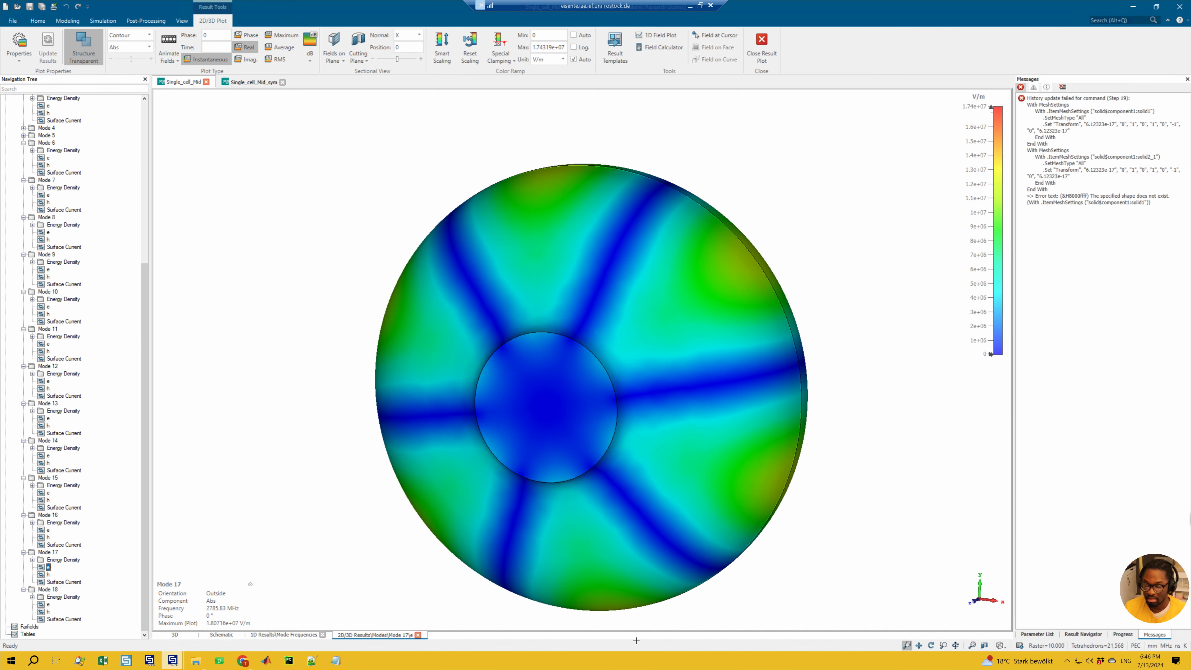
- Switch to the Notepad notes and copy the general TMmnp sentence to below the Quadrupole modes entries
click(336, 661)
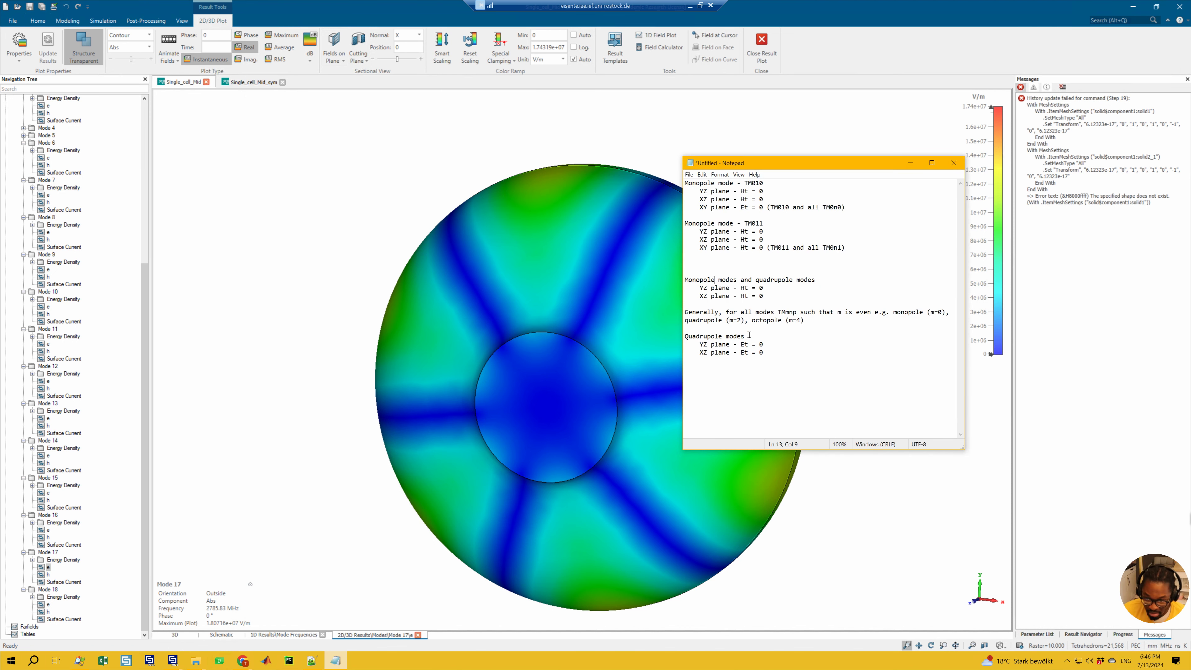
drag(805, 320, 803, 299)
key(ctrl+c)
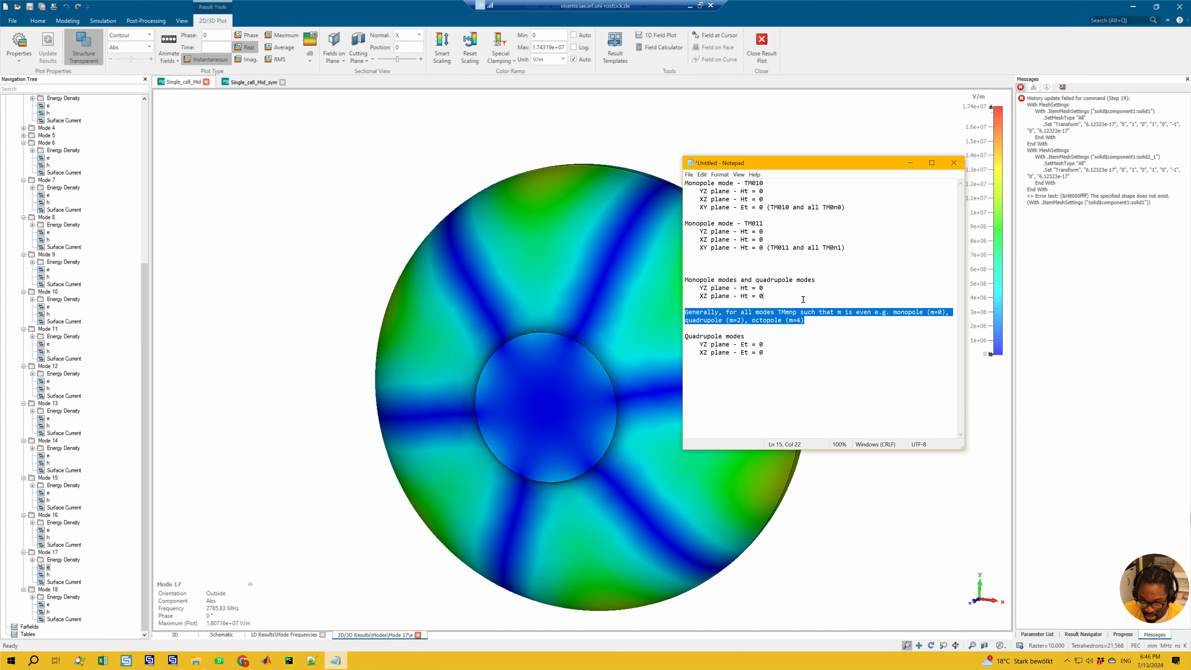
click(740, 391)
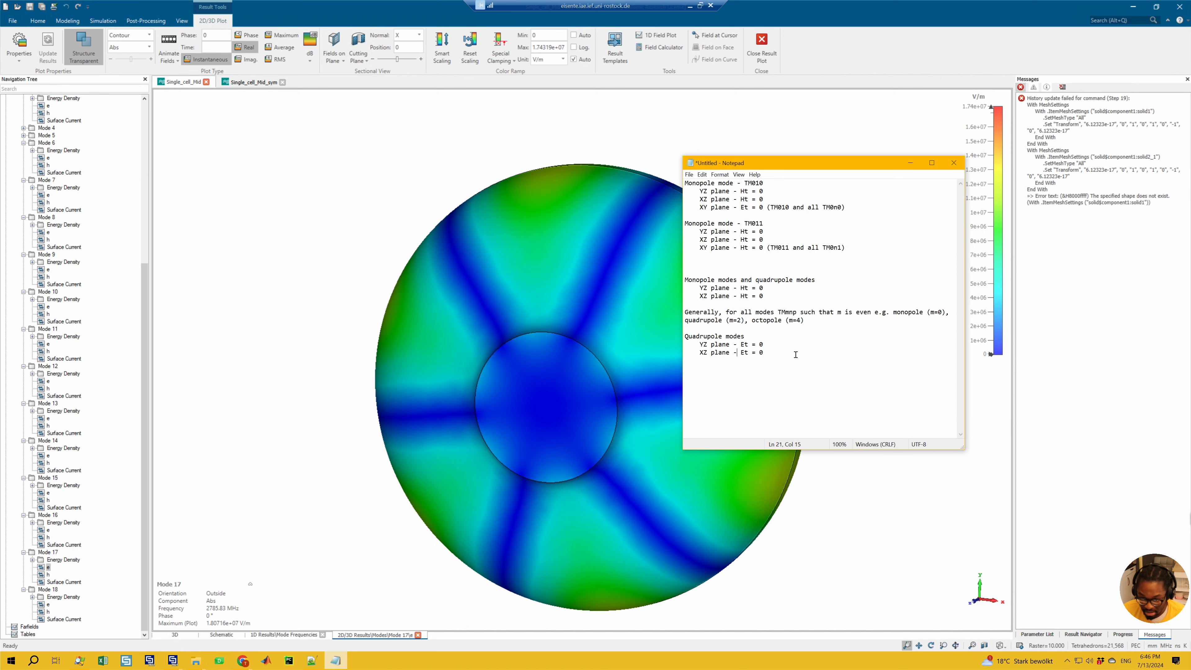
text(Et = 0)
key(Return)
key(Return)
key(ctrl+v)
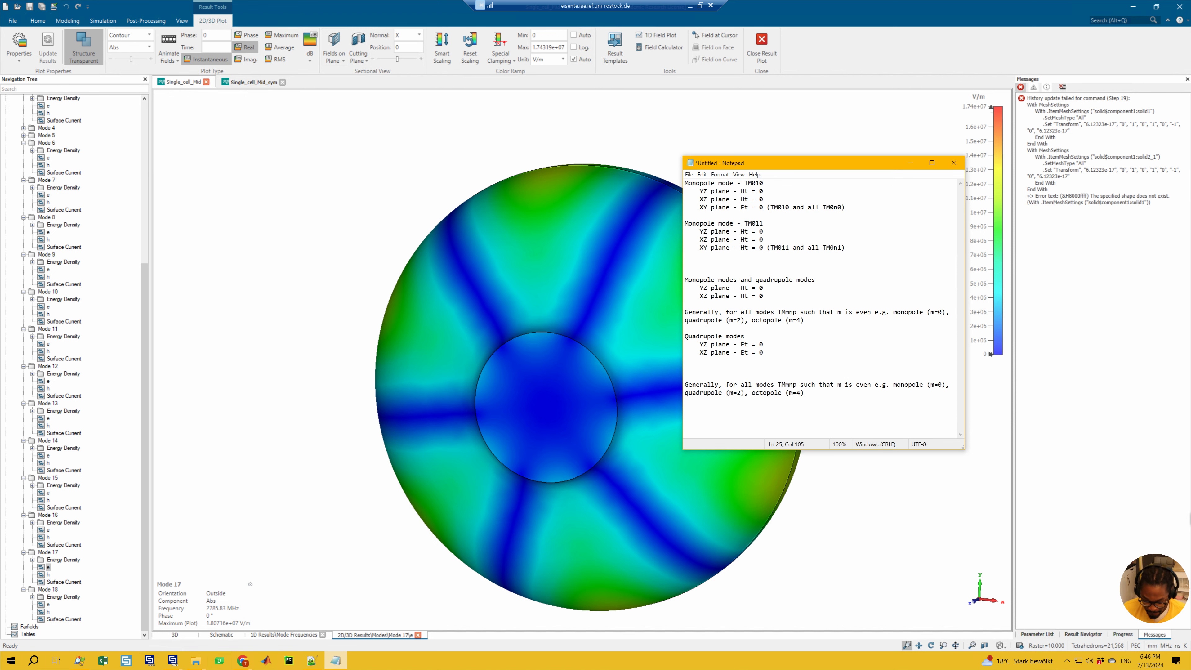
- In the copied sentence, change "even" to "odd", "monopole" to "dipole" and "quadrupole" to "sextupole"
double_click(863, 386)
text(odd)
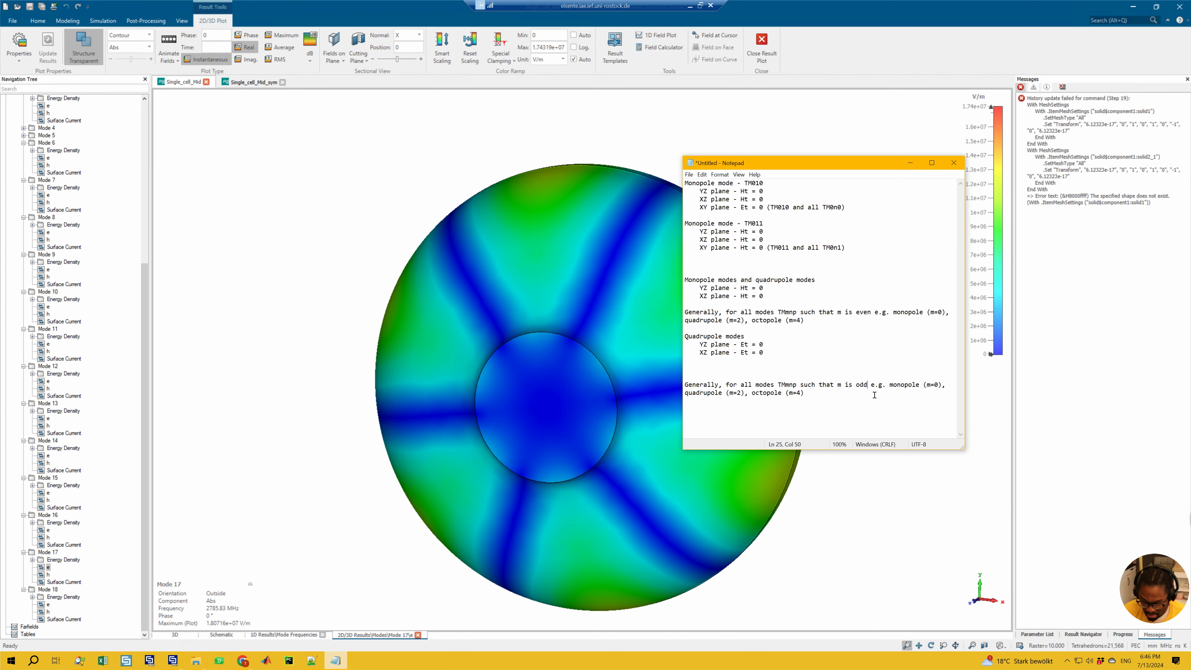
drag(891, 386, 908, 392)
text(di)
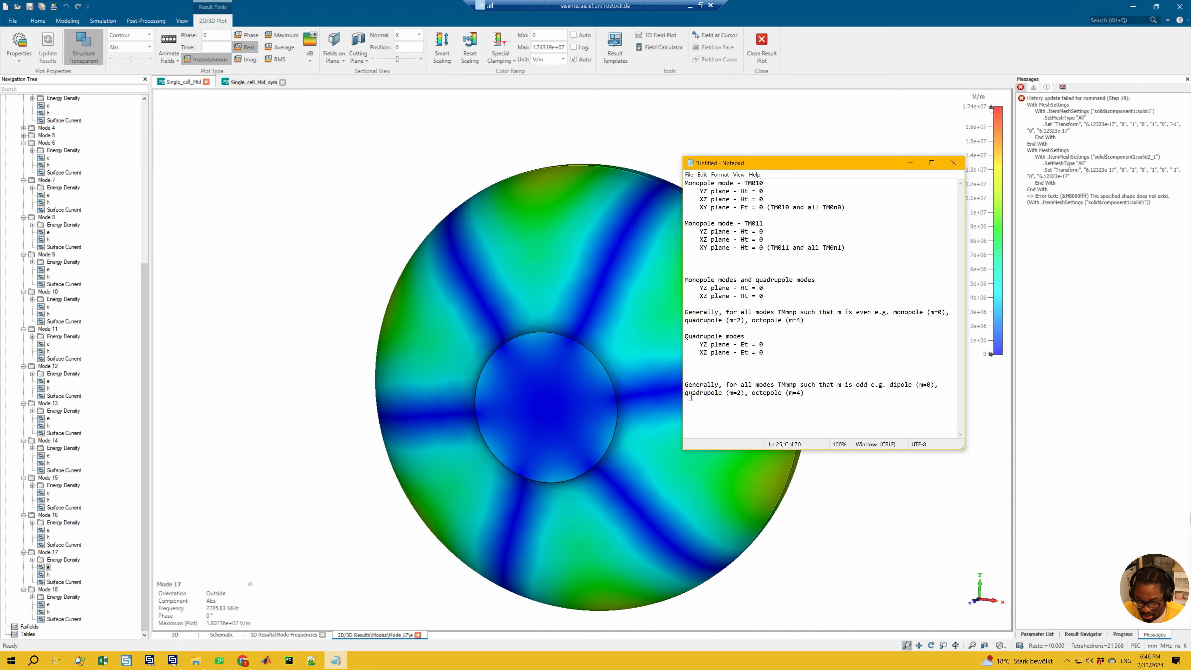
drag(686, 394, 710, 401)
text(sextu)
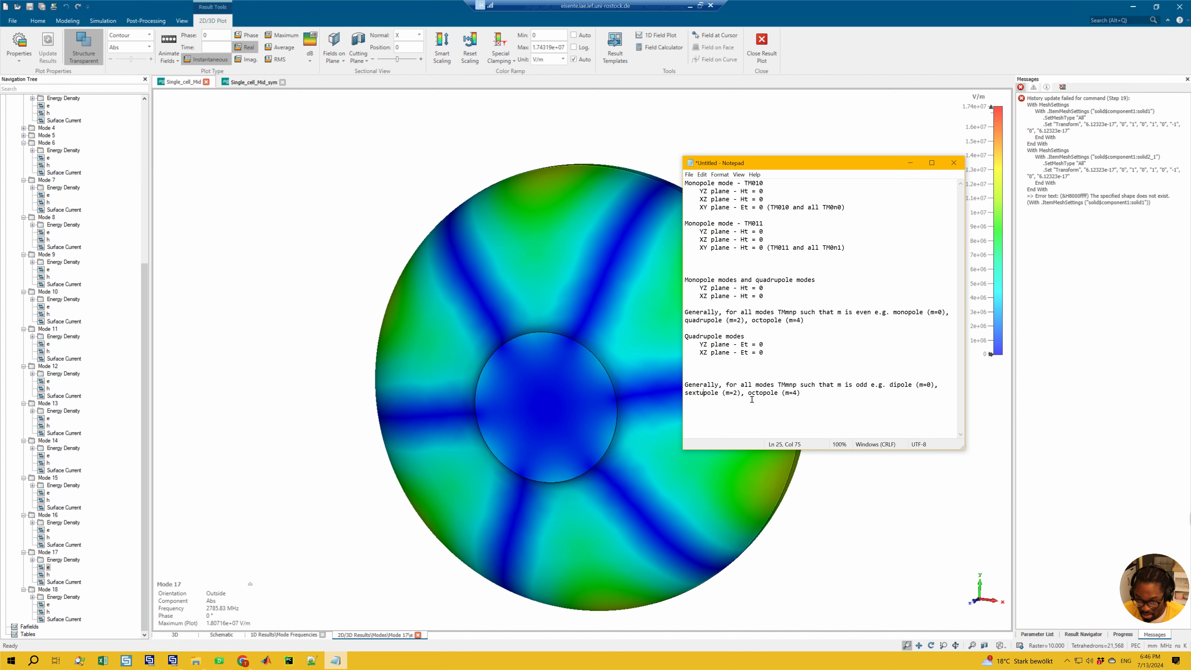
- Replace "octopole" with "decapole" in the copied sentence about odd m
drag(748, 399, 767, 400)
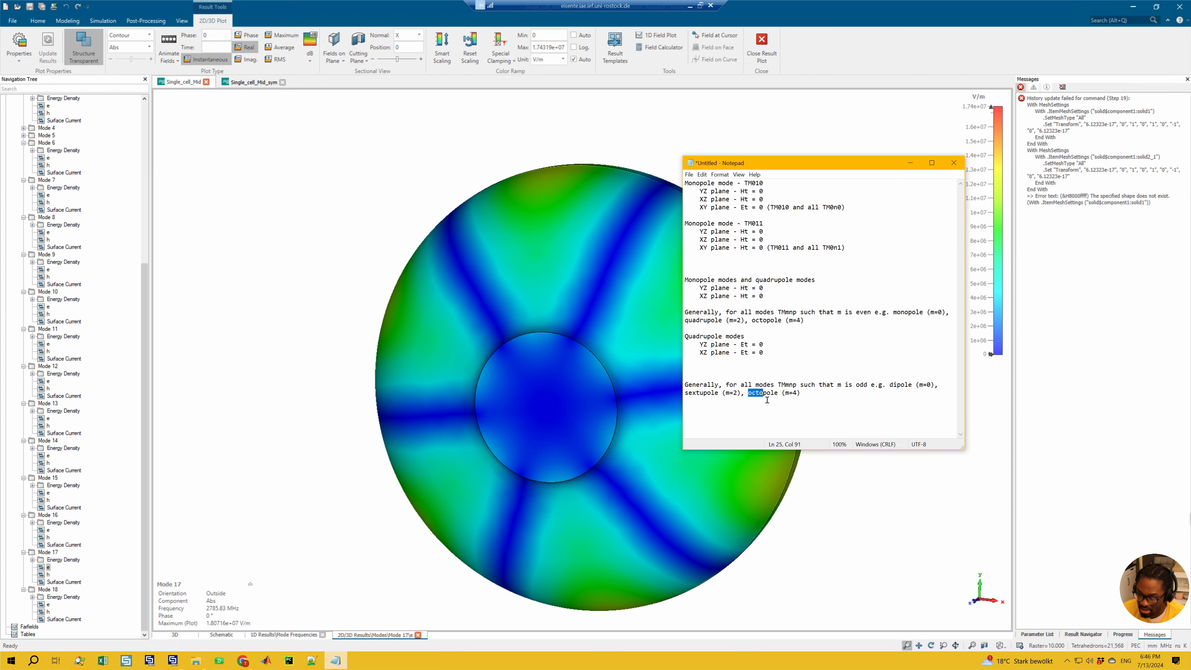
text(duode)
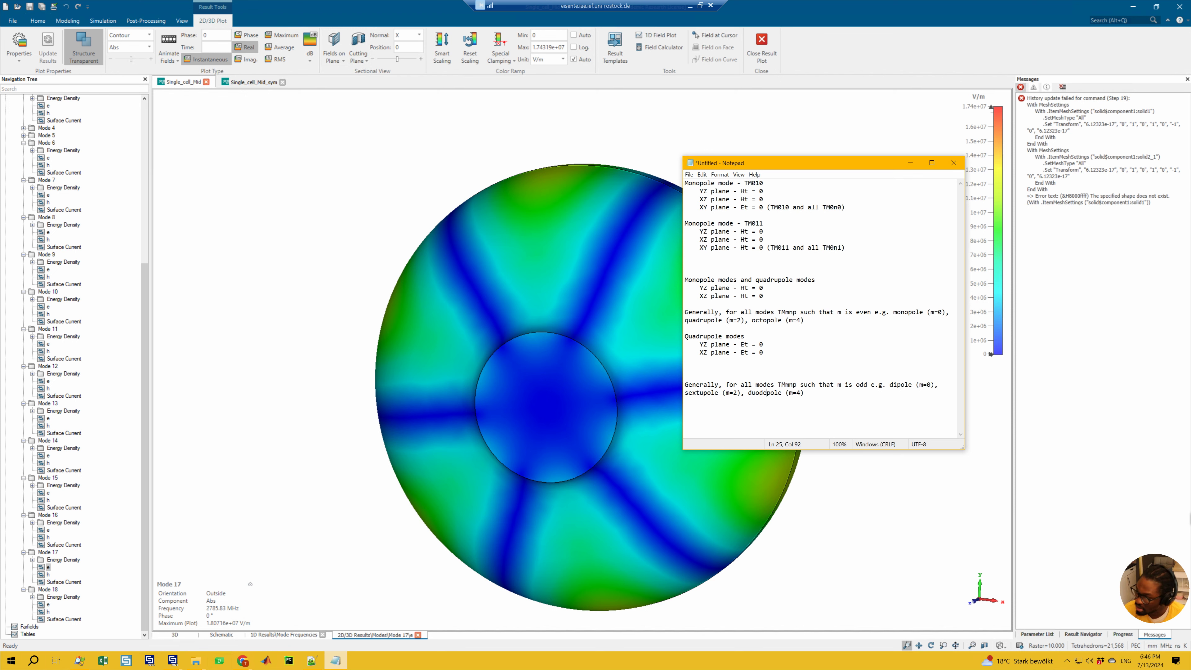
key(BackSpace)
key(BackSpace)
key(BackSpace)
key(BackSpace)
text(e)
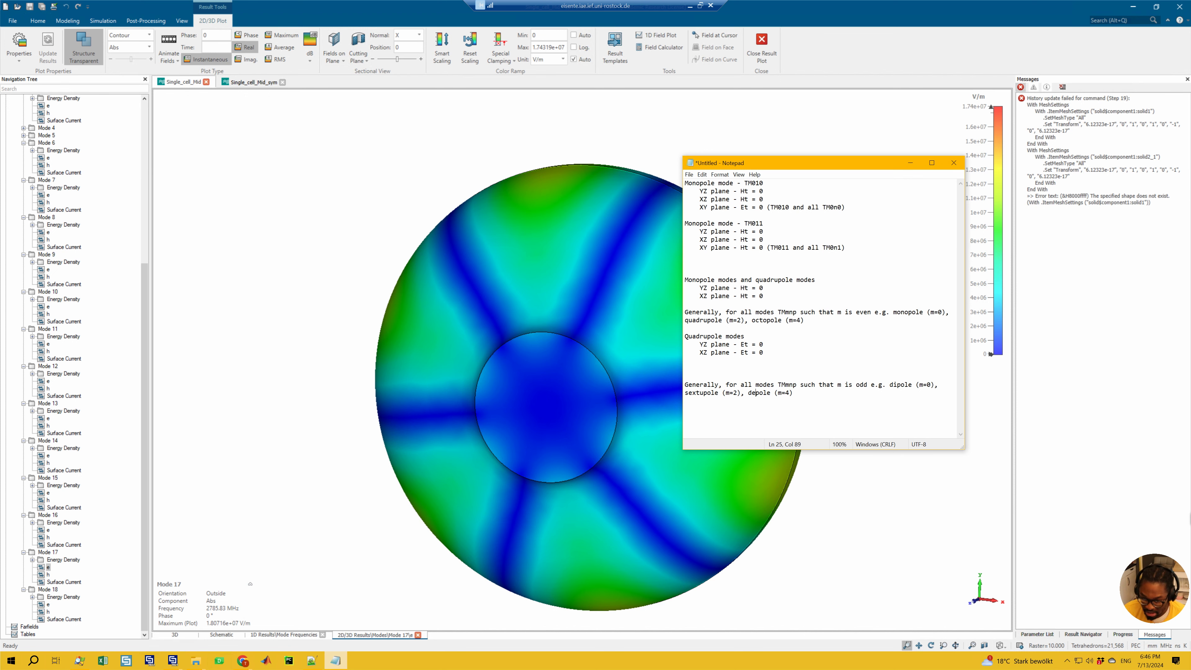
text(ca)
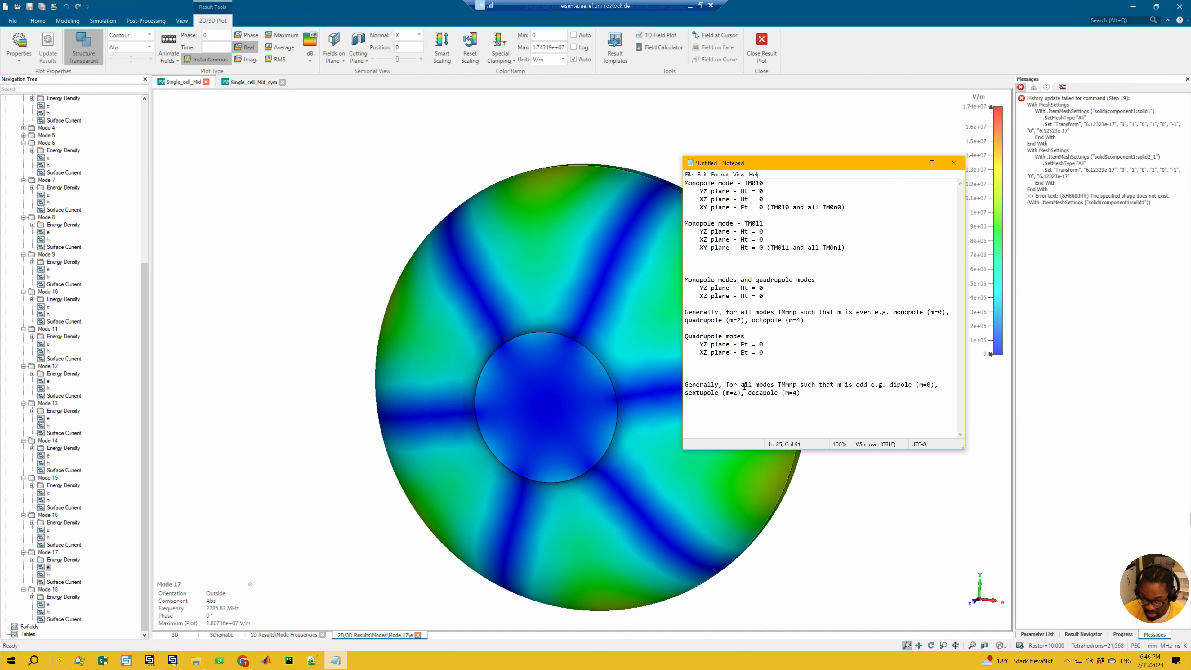
- Set the example indices in the odd-mode sentence to m=1 for dipole, m=3 for sextupole and m=5 for decapole
click(932, 387)
key(BackSpace)
text(1)
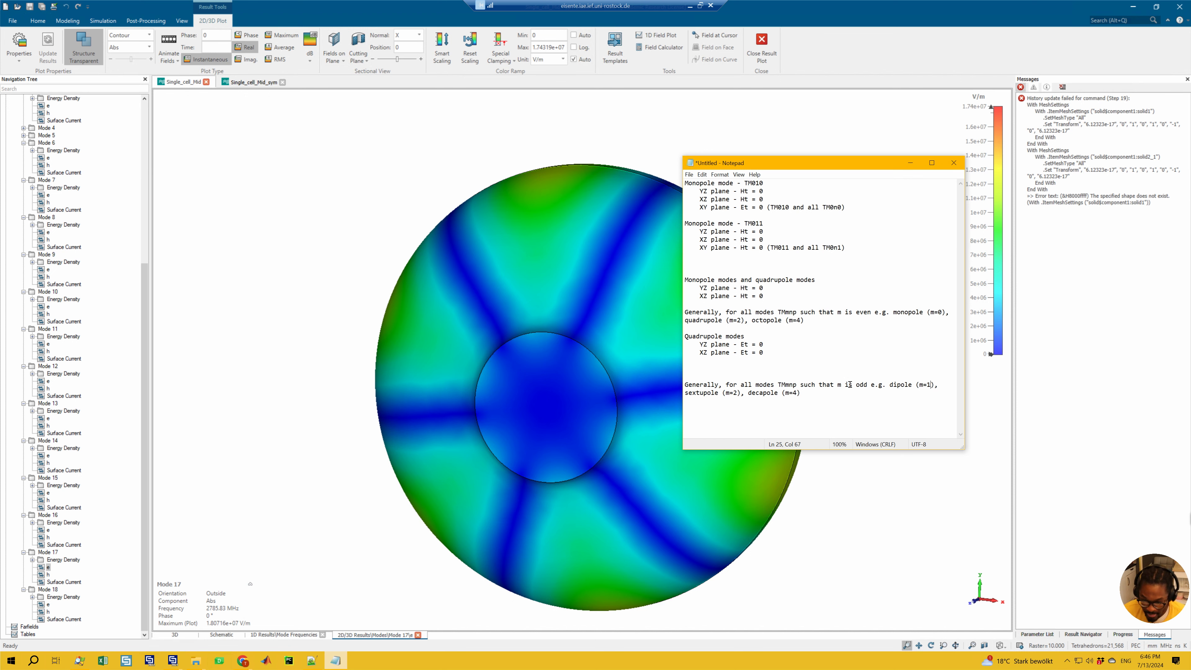
double_click(736, 393)
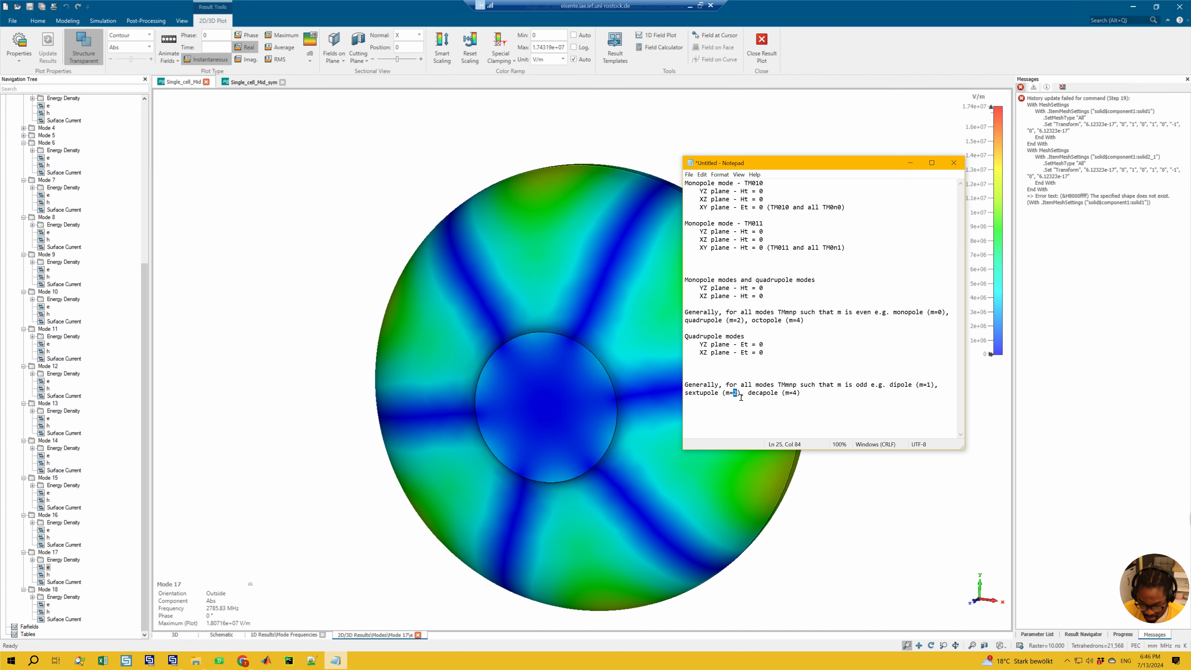
text(3)
double_click(798, 395)
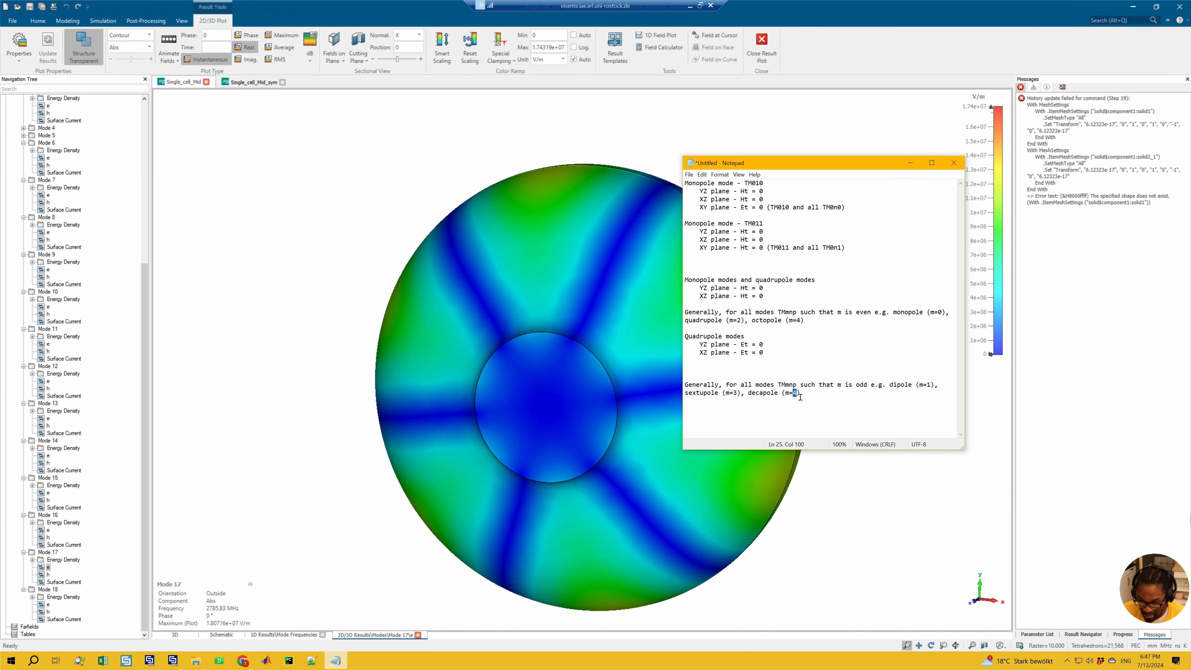
text(5)
click(825, 369)
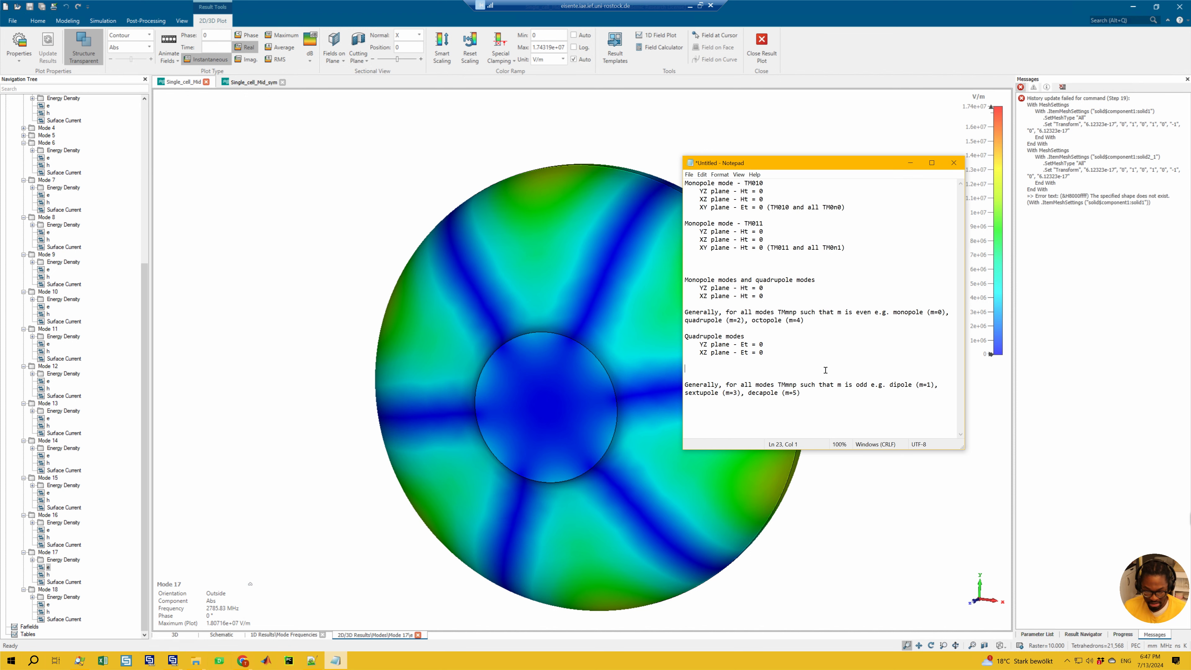